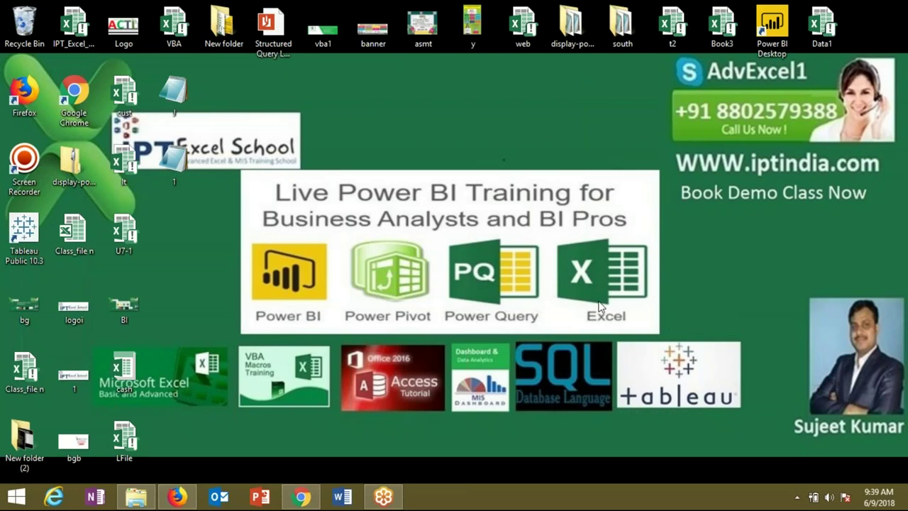
- Refresh the desktop and try a Start screen search before returning to the desktop
right_click(509, 284)
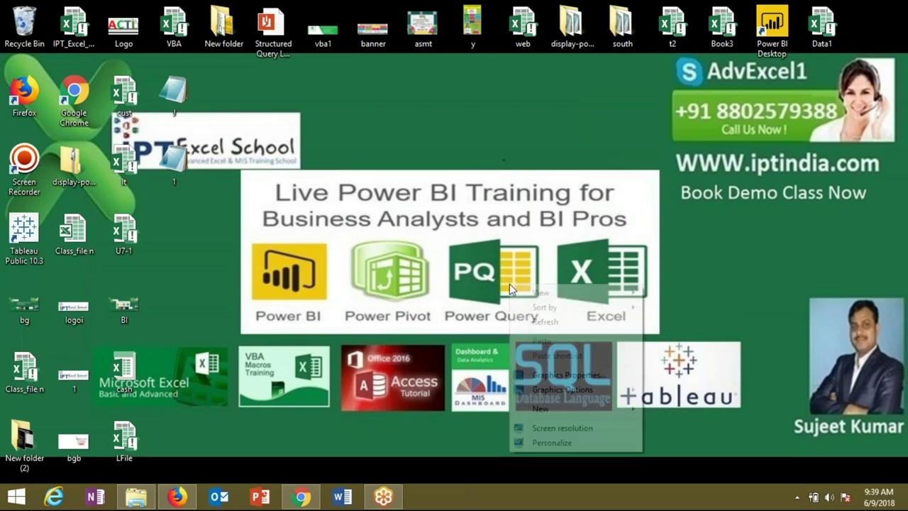
click(578, 323)
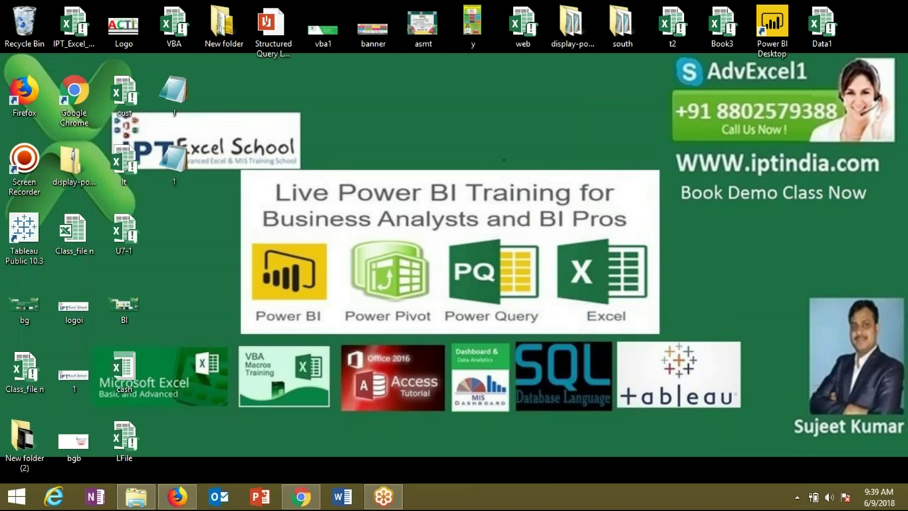
key(super)
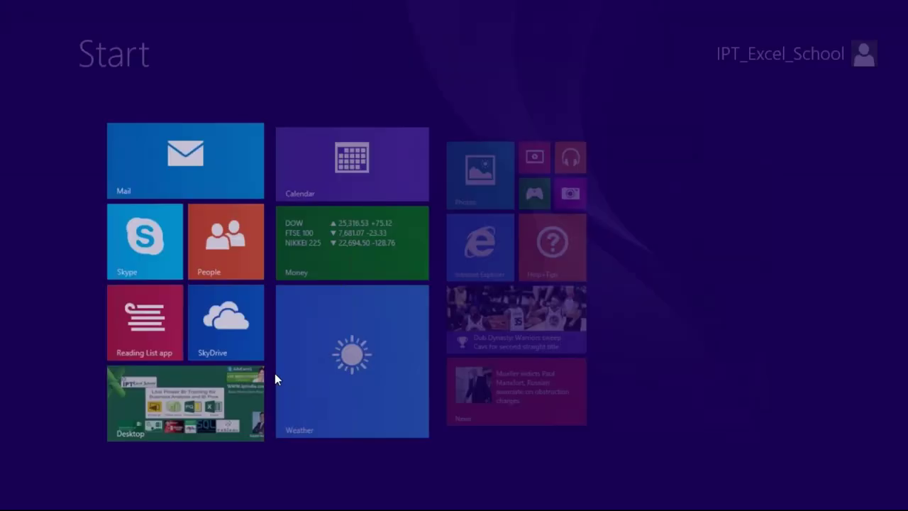
text(201)
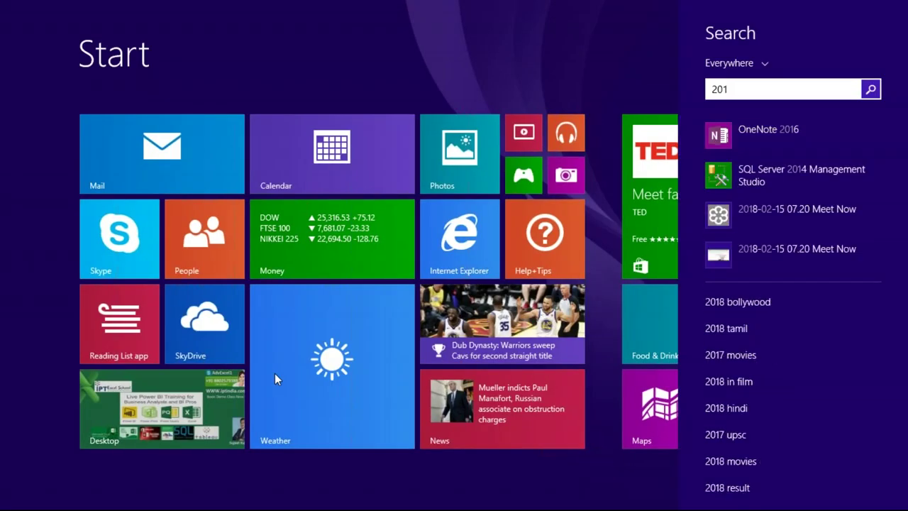
key(BackSpace)
key(BackSpace)
key(BackSpace)
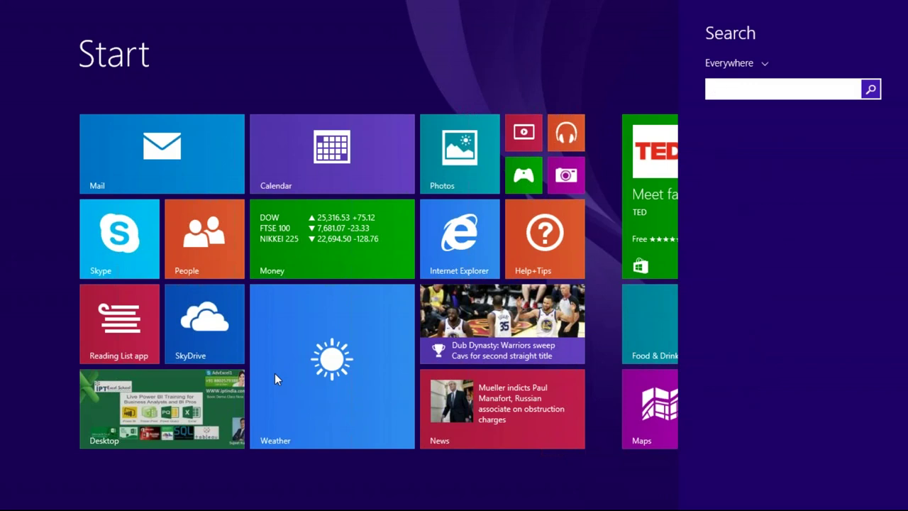
key(super)
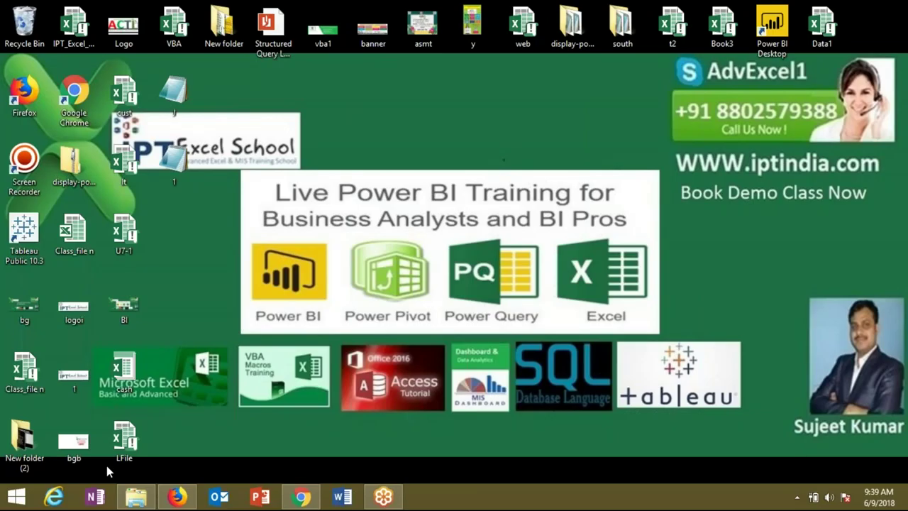
- Open Class_file, look over the Data sheet's hire date in B10, then return to Sheet2
click(76, 236)
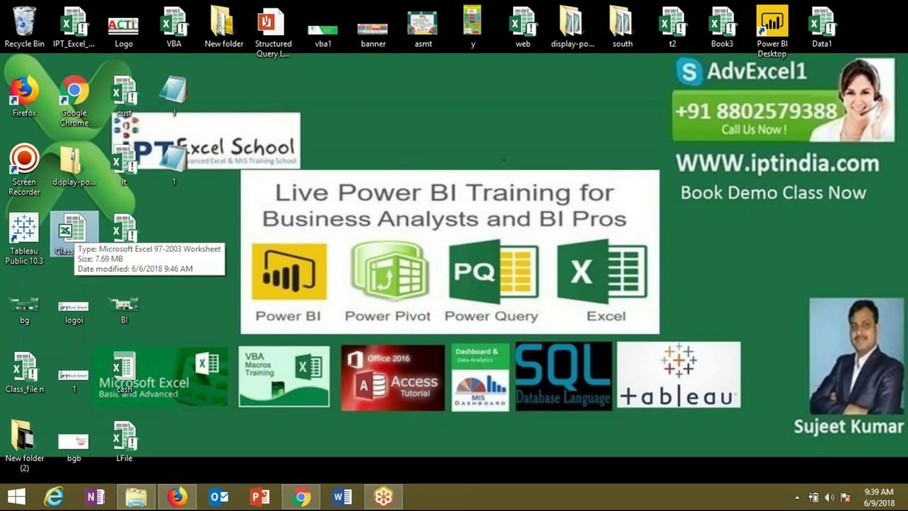
key(Return)
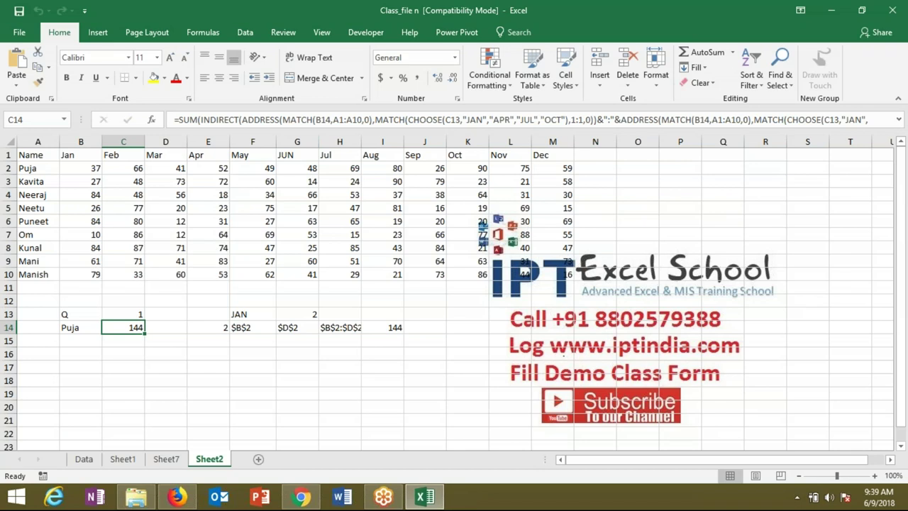
click(85, 460)
click(127, 272)
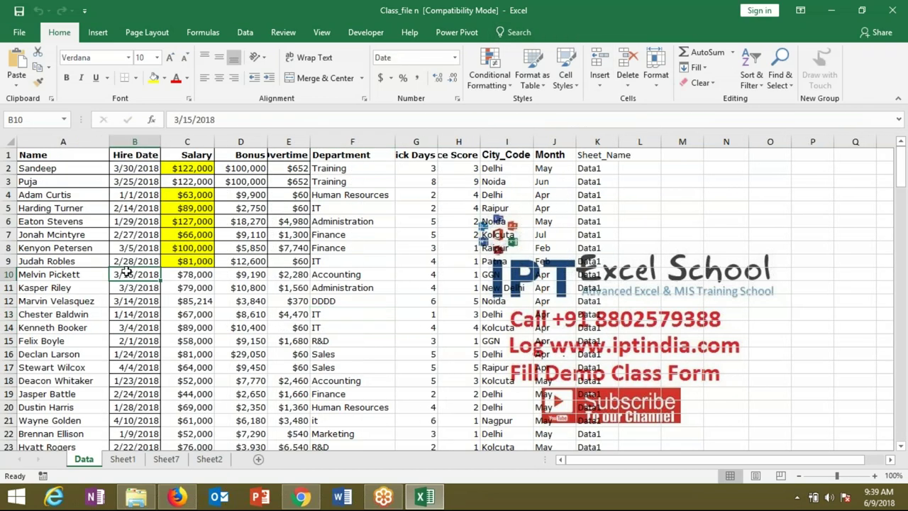
key(ctrl+Home)
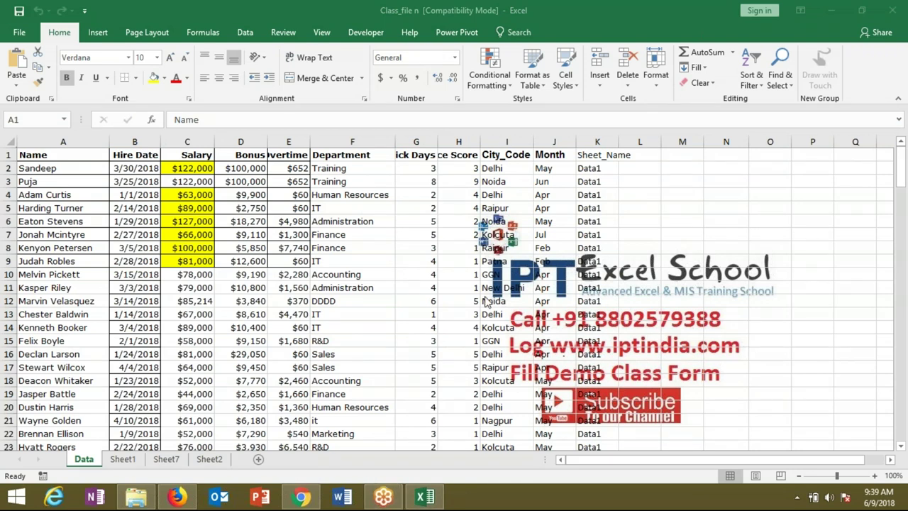
click(267, 458)
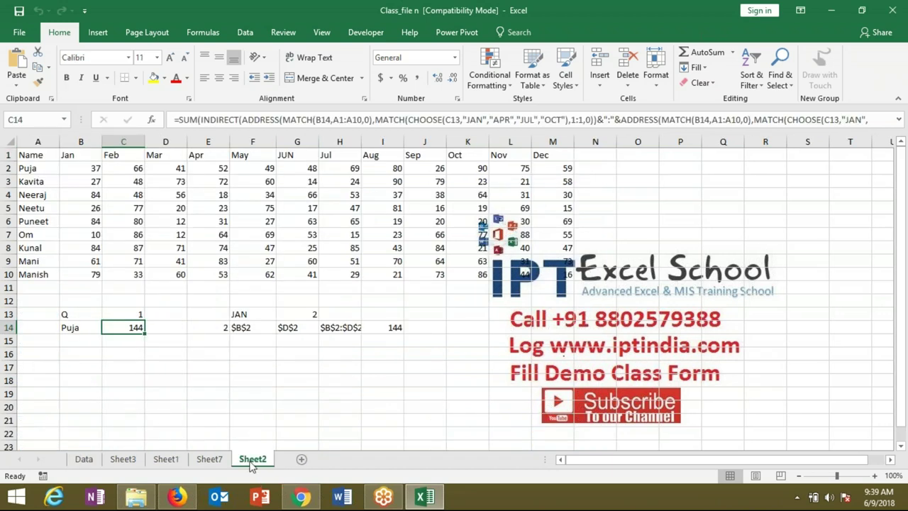
- On a new sheet, enter 85, 36, 85, 36, 85, 25, 36 down A1:A7
click(300, 459)
text(85)
key(Return)
text(36)
key(Return)
text(85)
key(Return)
text(36)
key(Return)
text(85)
key(Return)
text(25)
key(Return)
text(36)
key(Return)
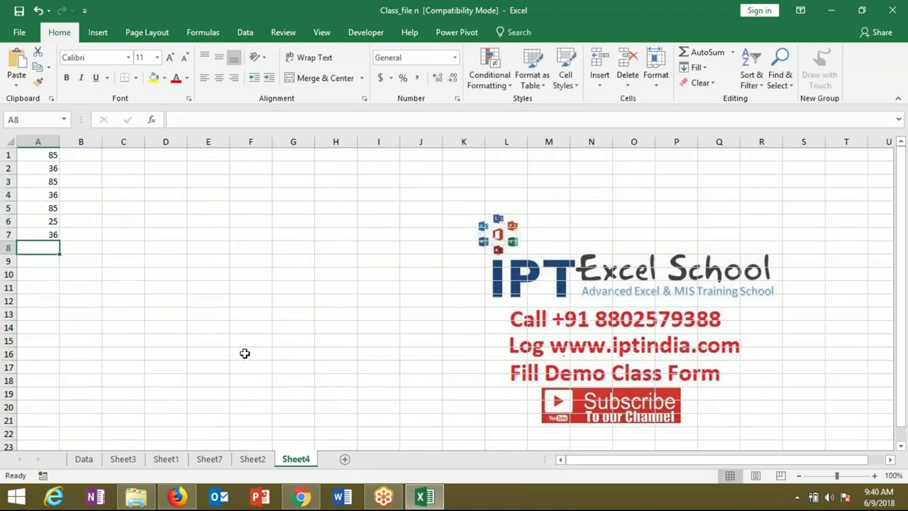
- Put the hard-coded formula =85+20 in B1
click(83, 157)
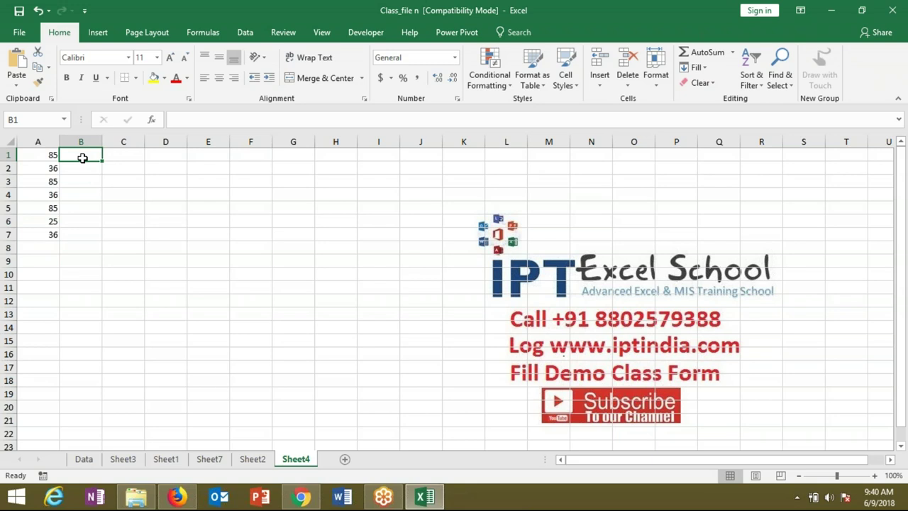
text(=)
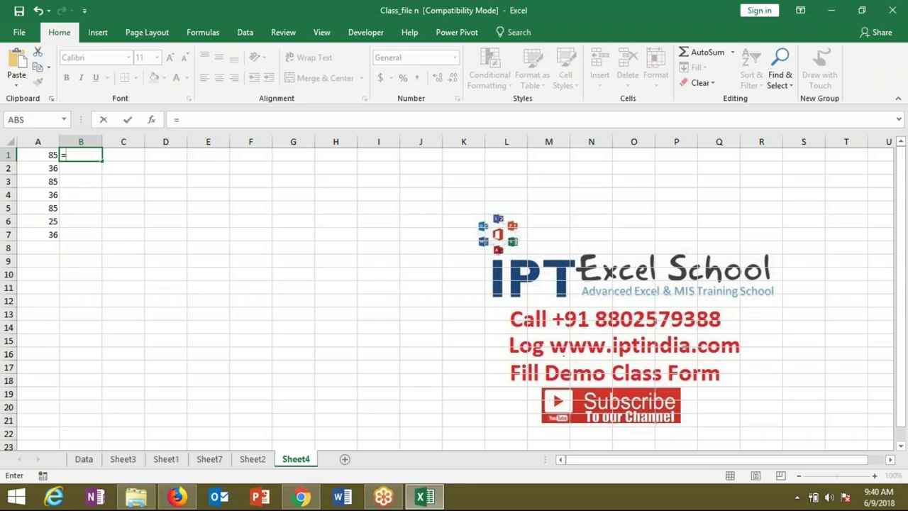
text(85+)
text(20)
key(Return)
click(81, 155)
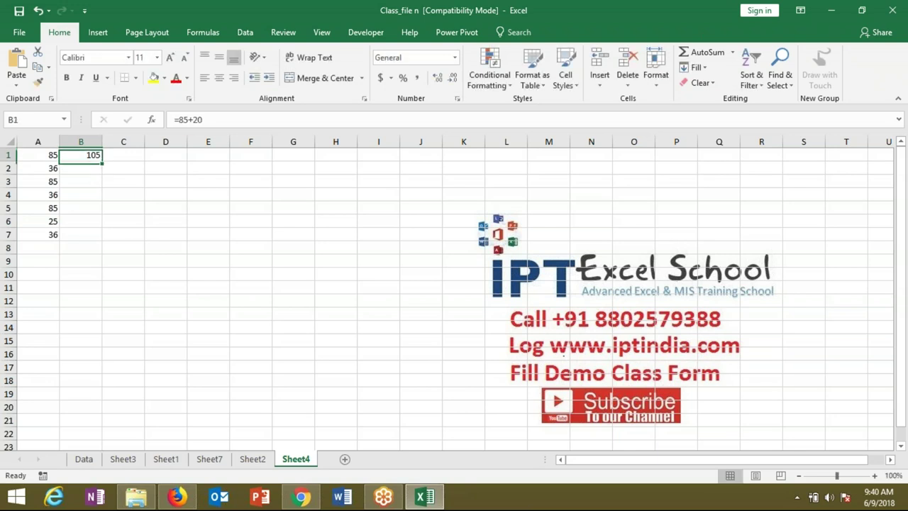
click(183, 120)
key(Escape)
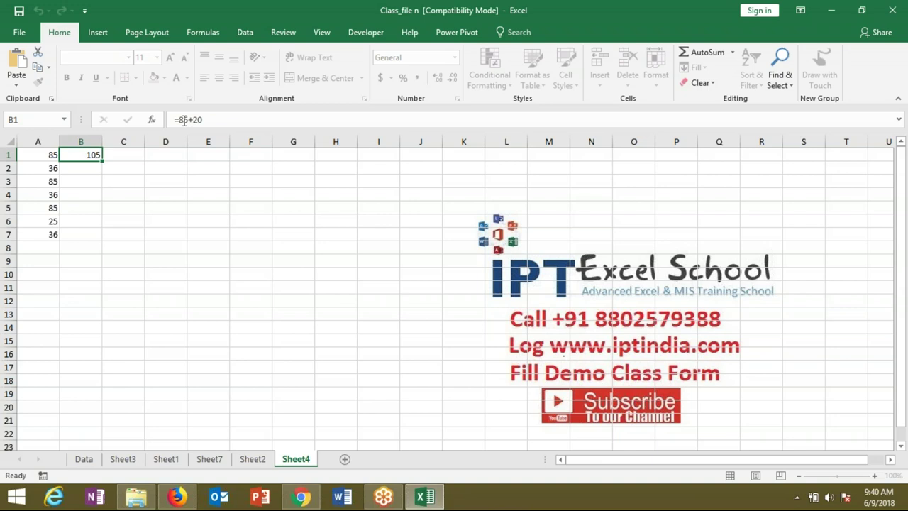
- Change A1 to 80 and rewrite B1 as =A1+20, giving 100
key(Left)
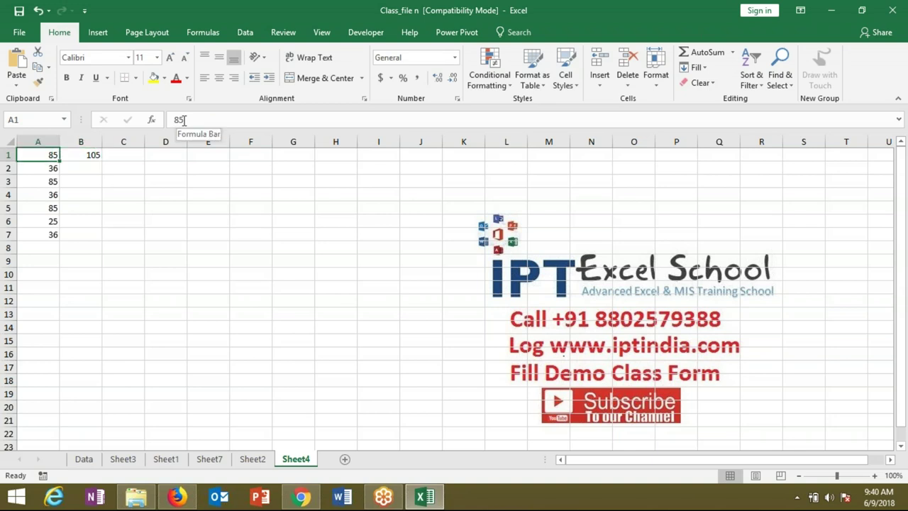
text(8)
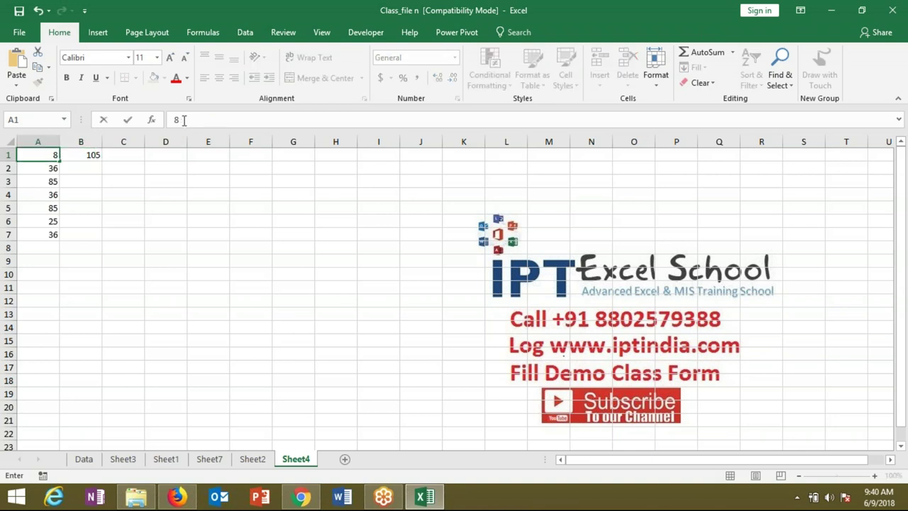
text(0)
key(Return)
key(Up)
key(Right)
key(F2)
text(=)
click(29, 156)
text(+20)
key(Return)
key(Up)
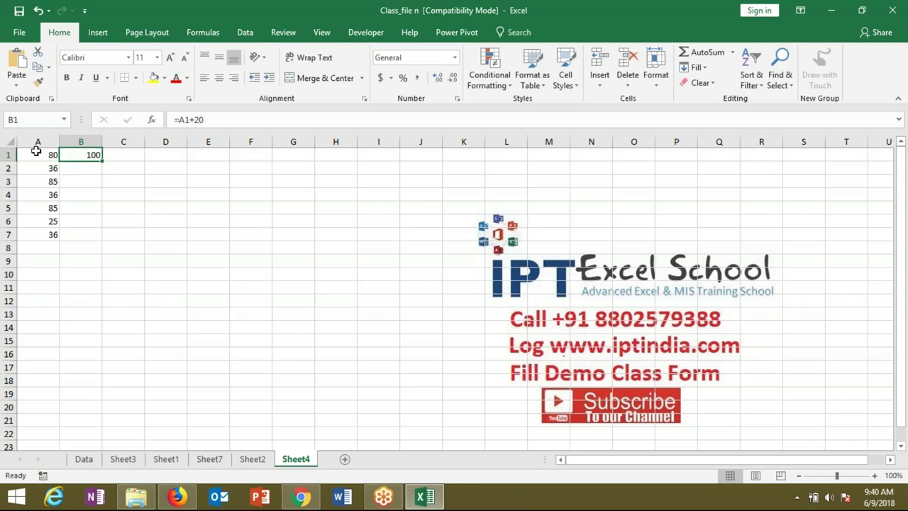
- Fill B1's =A1+20 down column B and enter 20 in D1
double_click(103, 163)
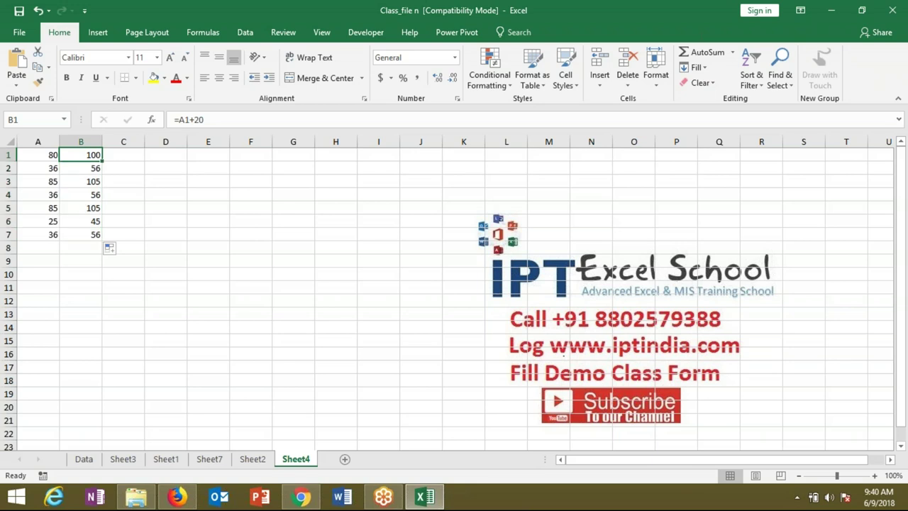
click(158, 155)
text(20)
key(Return)
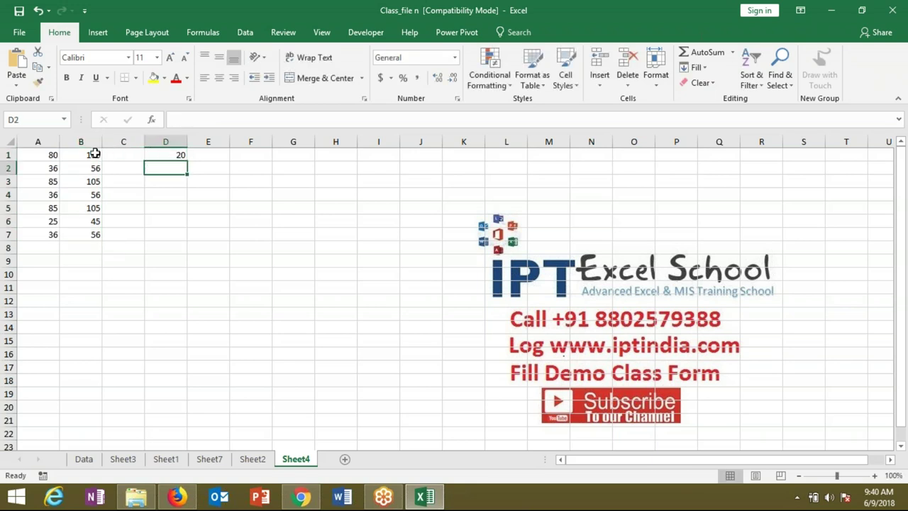
- Change B1 to =A1+D1 and fill it down to B7
click(97, 153)
click(207, 121)
key(BackSpace)
key(BackSpace)
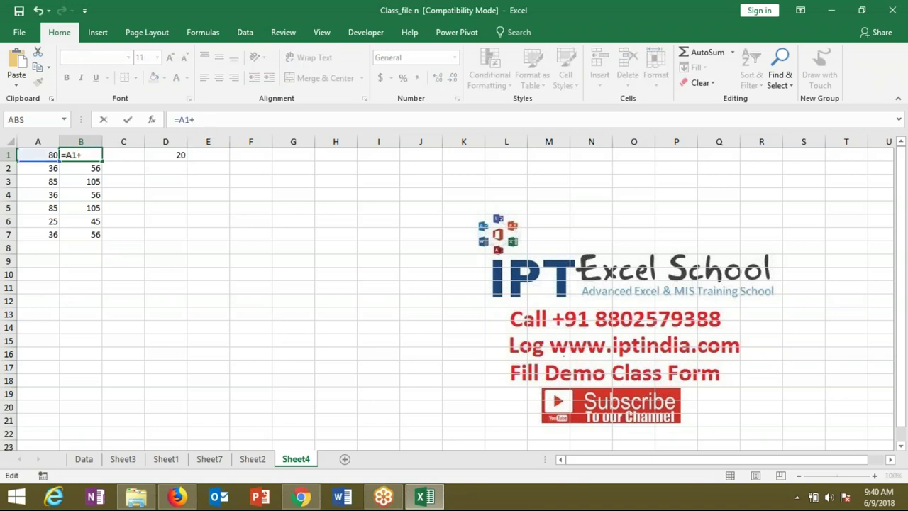
click(170, 156)
key(Return)
key(Up)
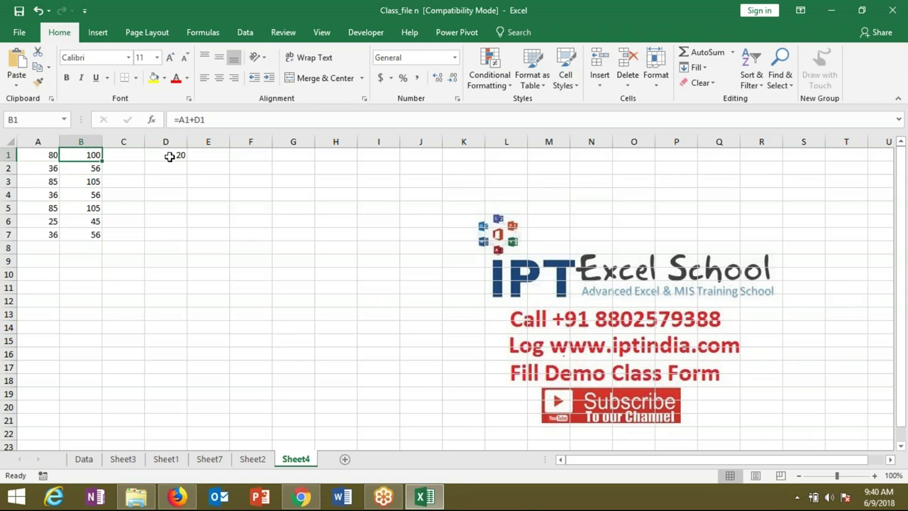
drag(101, 164, 101, 238)
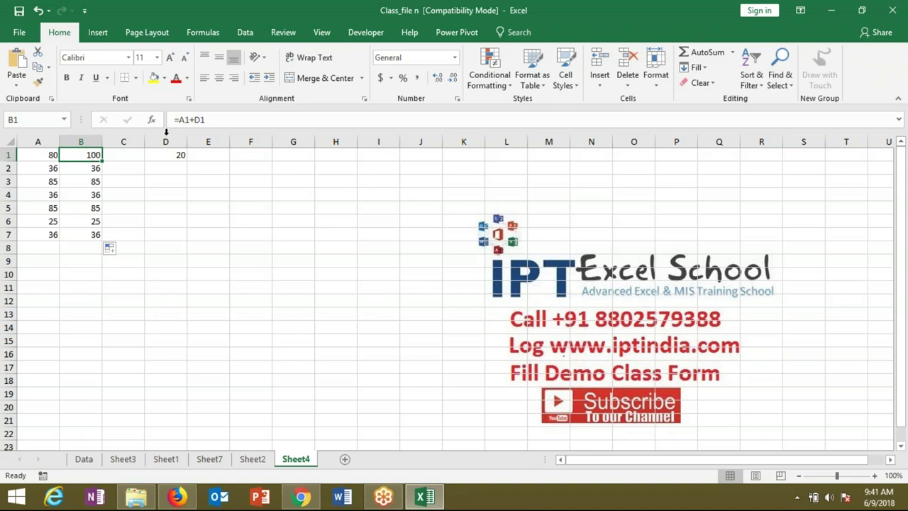
- Lock the reference as =A1+$D$1 in B1 and fill it down to B7
click(201, 120)
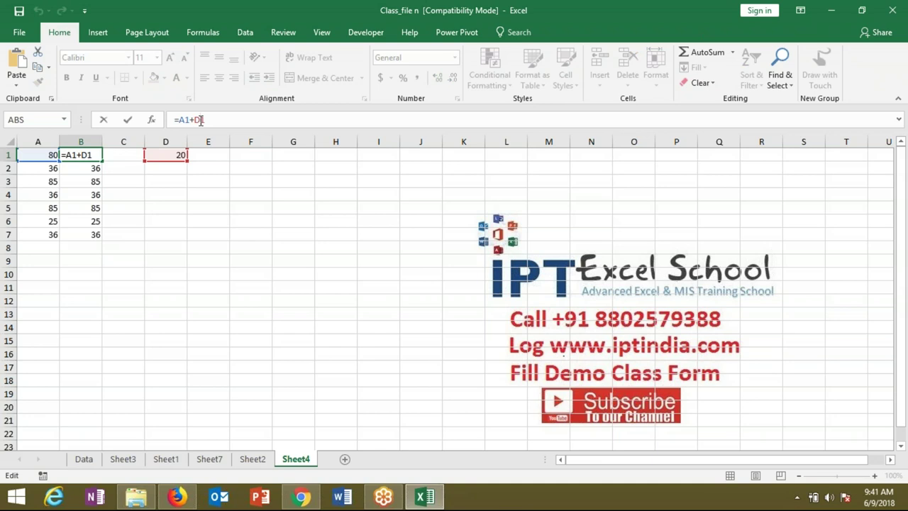
text($)
key(Return)
key(Up)
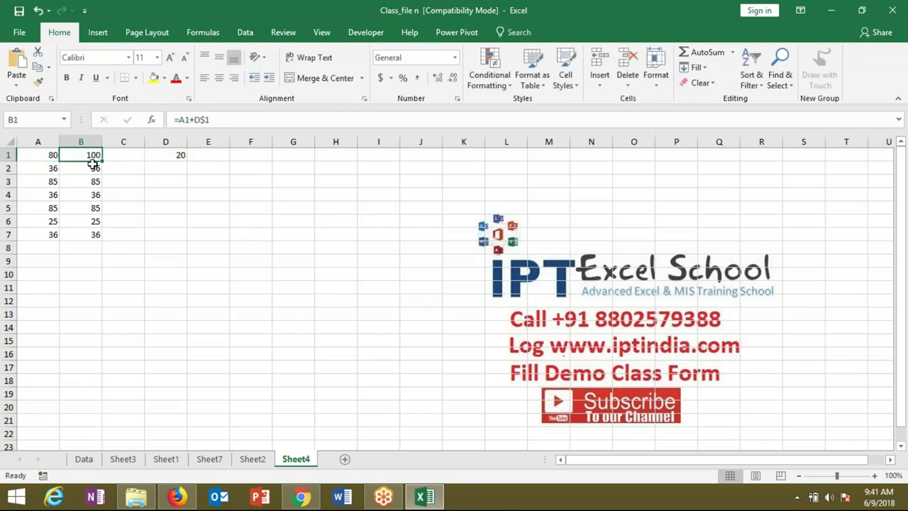
click(98, 167)
click(95, 154)
double_click(101, 160)
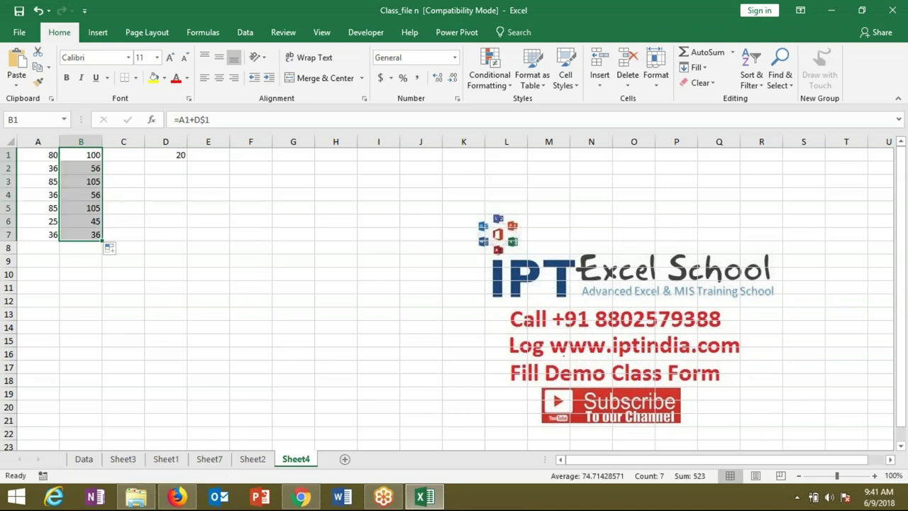
- Inspect B1's formula, then clear the 20 from D1 and return to B1
click(92, 178)
click(96, 157)
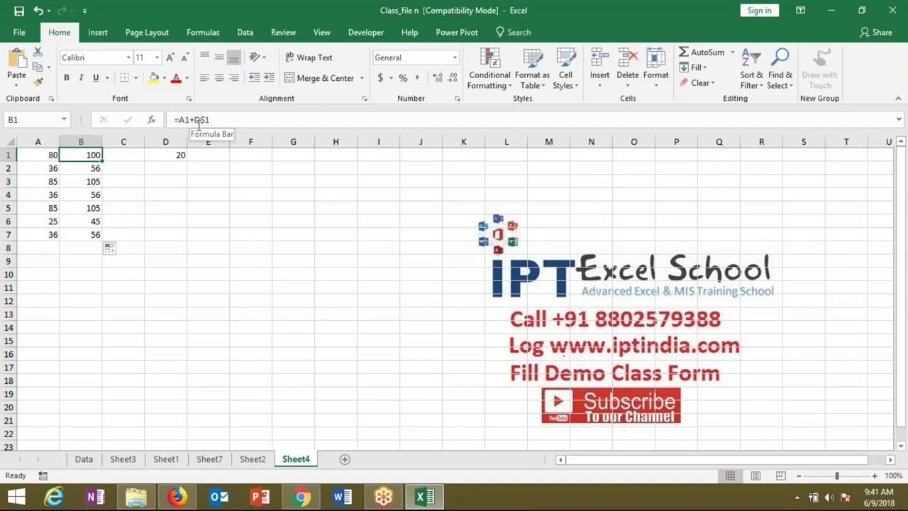
click(195, 120)
key(Return)
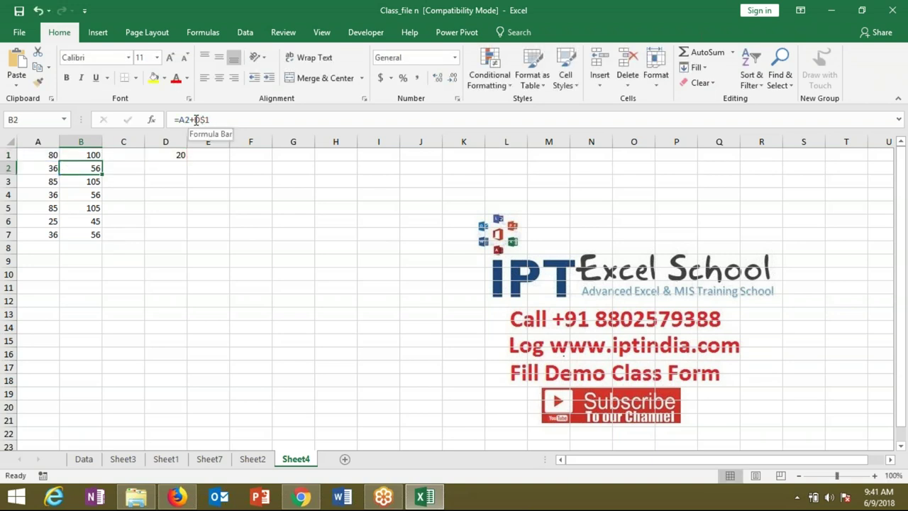
key(Up)
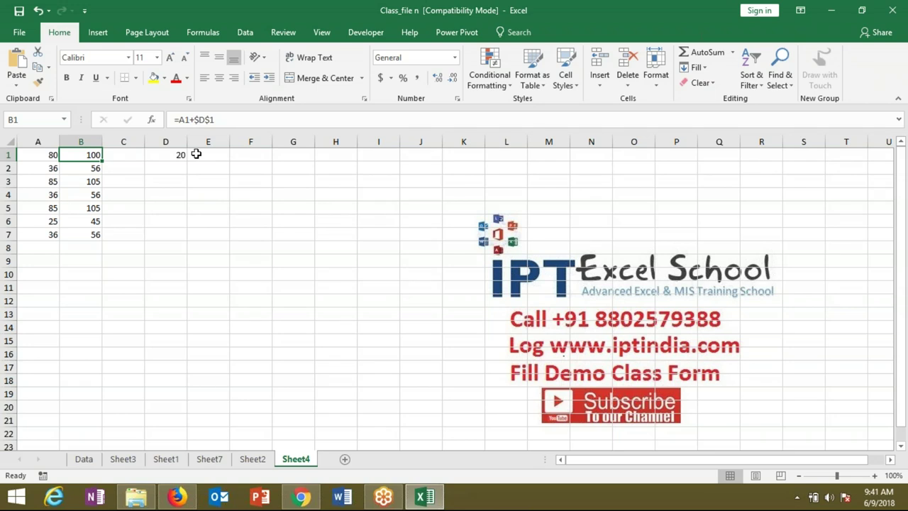
key(Right)
key(Right)
key(Delete)
key(Left)
key(Left)
- Delete the values in A1:C8 and minimize Excel with Windows+D
drag(40, 153, 117, 246)
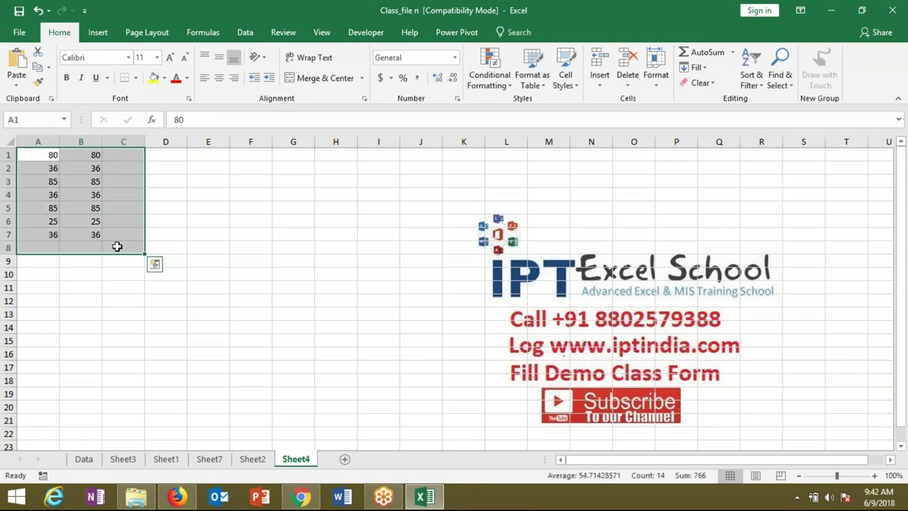
key(Delete)
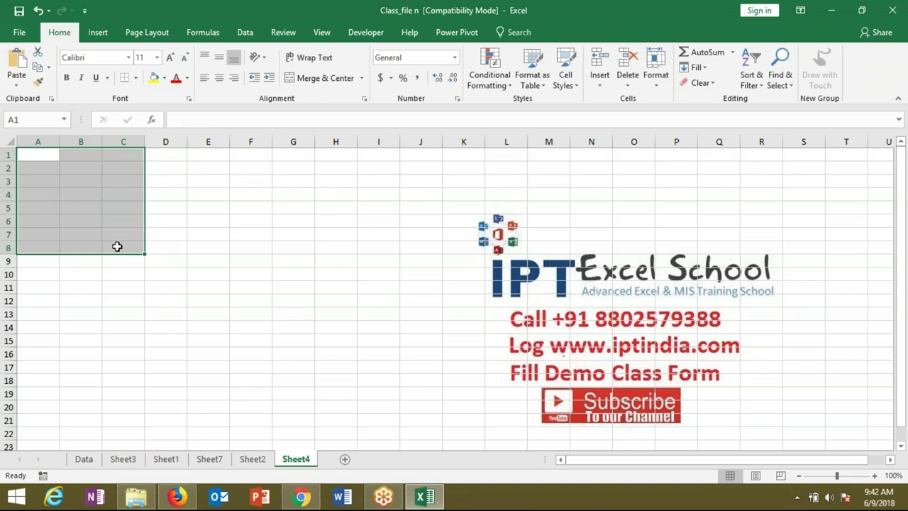
key(super+d)
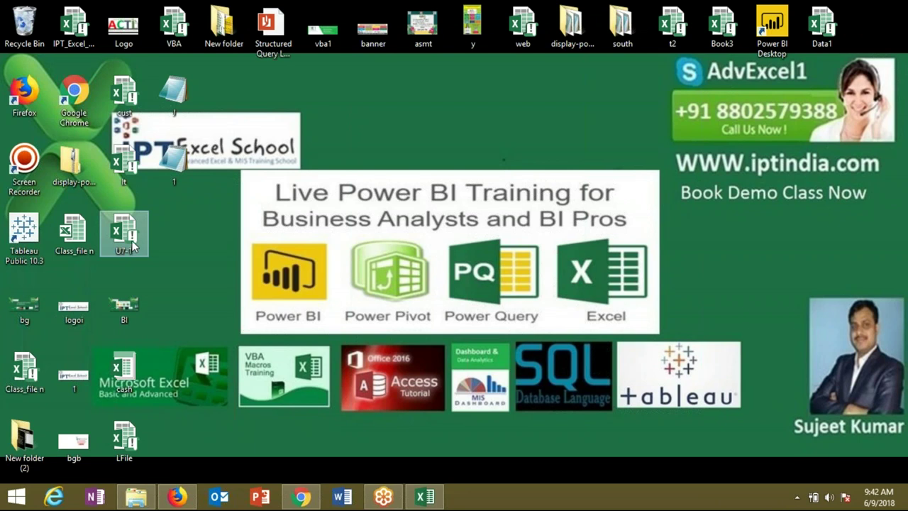
- Open U7-1's Properties on the Details tab and select its Title field
right_click(125, 248)
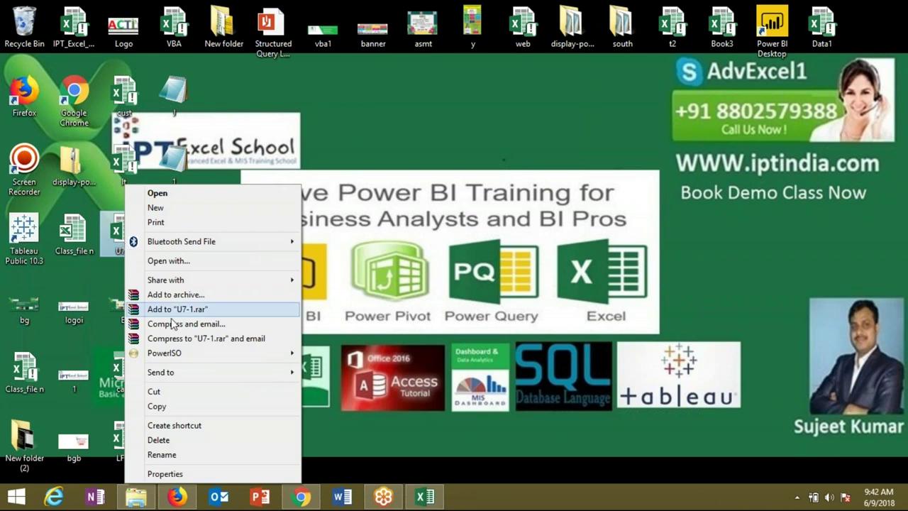
click(174, 473)
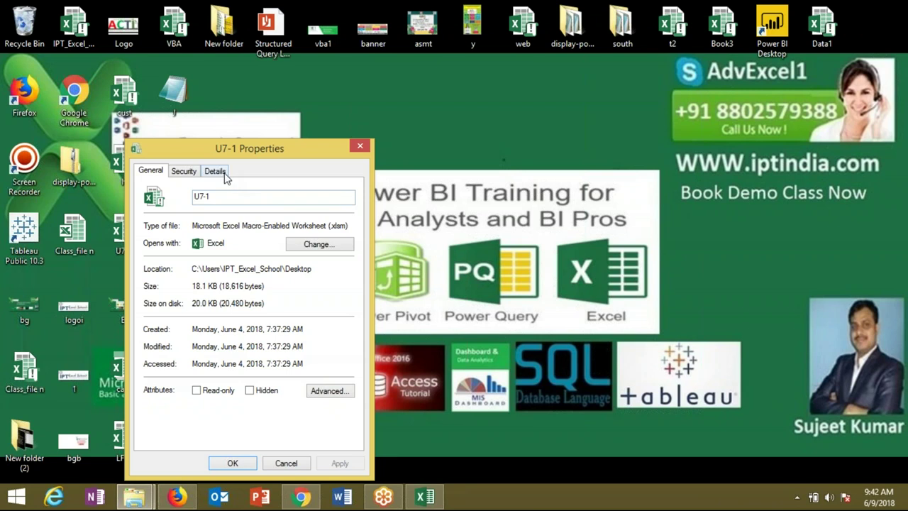
click(223, 175)
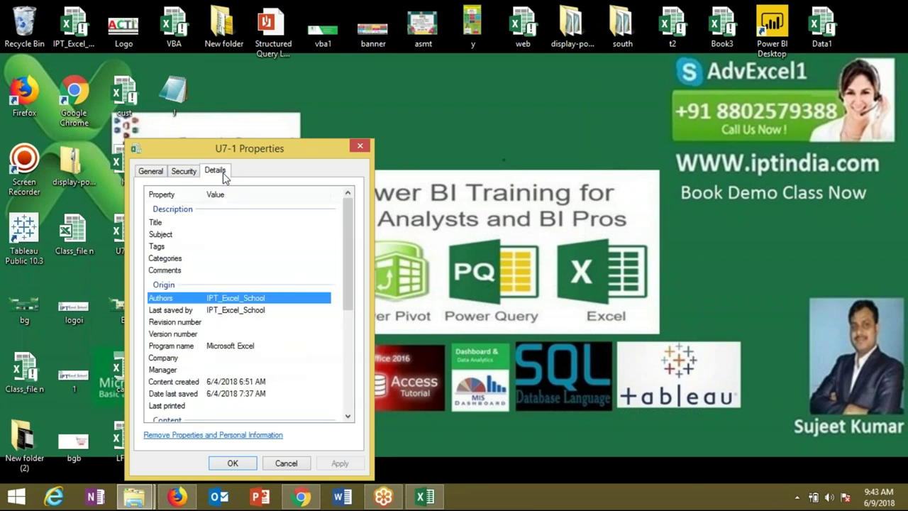
click(227, 222)
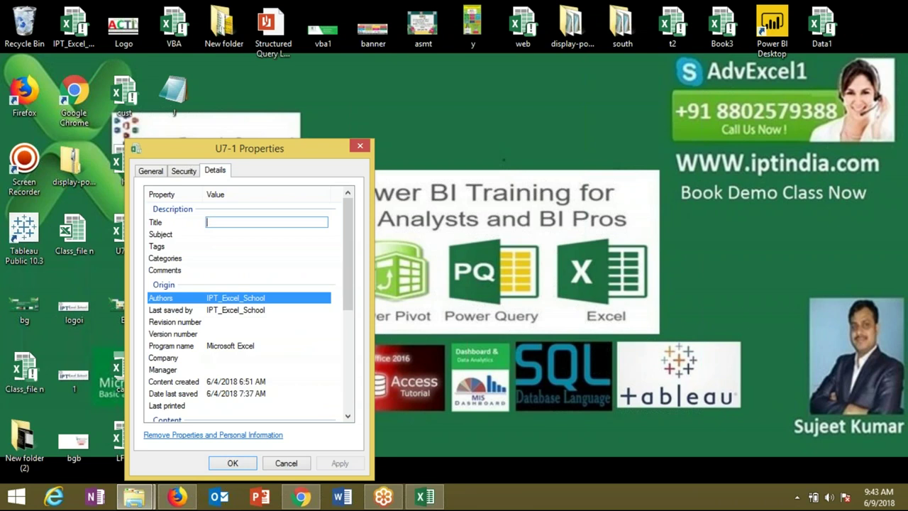
- Enter the Title 'VBA Data Sample' in U7-1's Details properties
click(156, 246)
text(V; B;)
key(BackSpace)
key(BackSpace)
key(BackSpace)
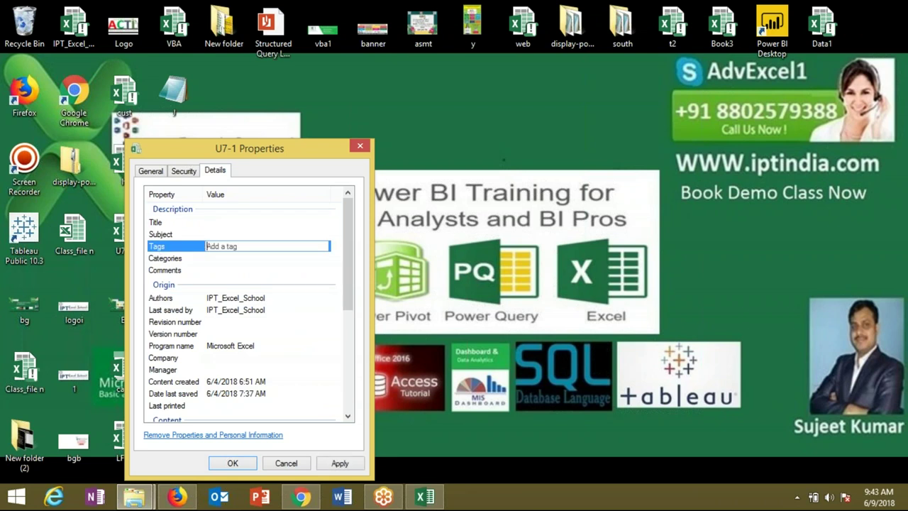
click(203, 224)
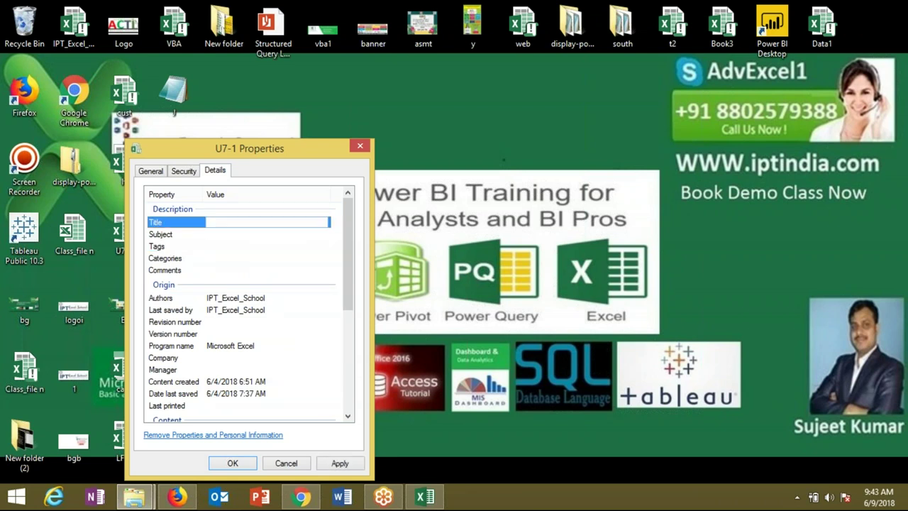
text(VBA)
text( Data Sample)
key(Tab)
key(Tab)
- Set the Tags to VBA;Macros;Code and save the properties with Apply and OK
text(VBA)
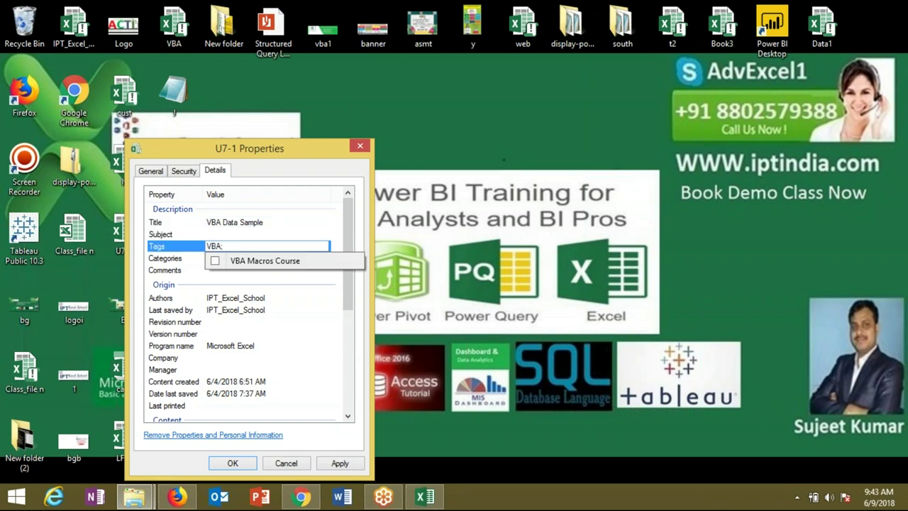
text(;Macros;)
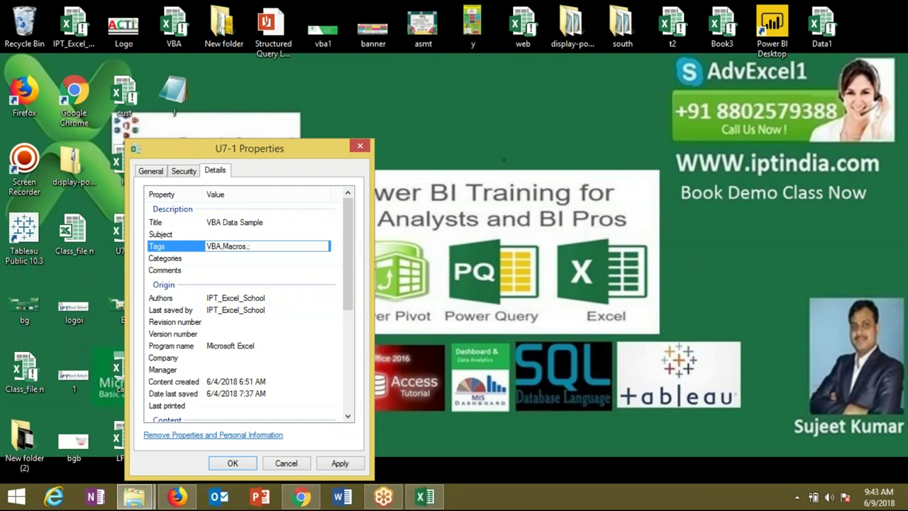
text(P)
key(BackSpace)
text(Code)
double_click(255, 247)
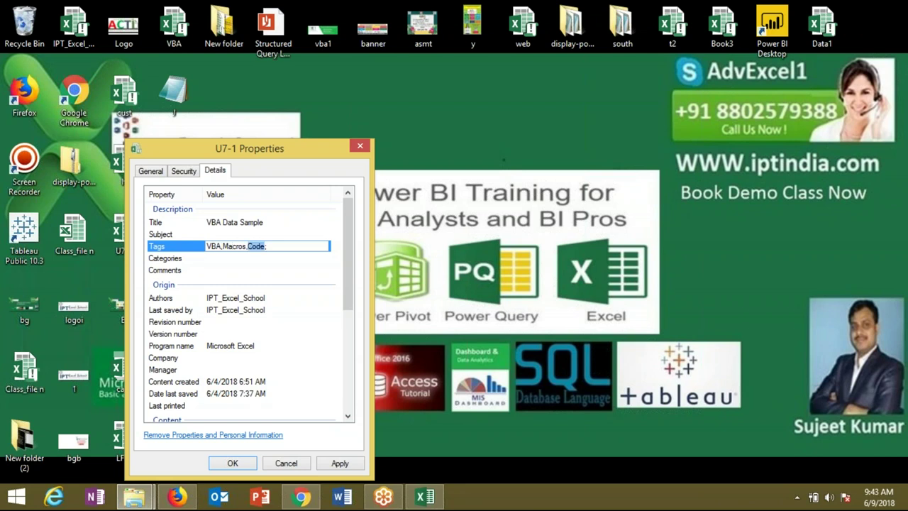
click(344, 462)
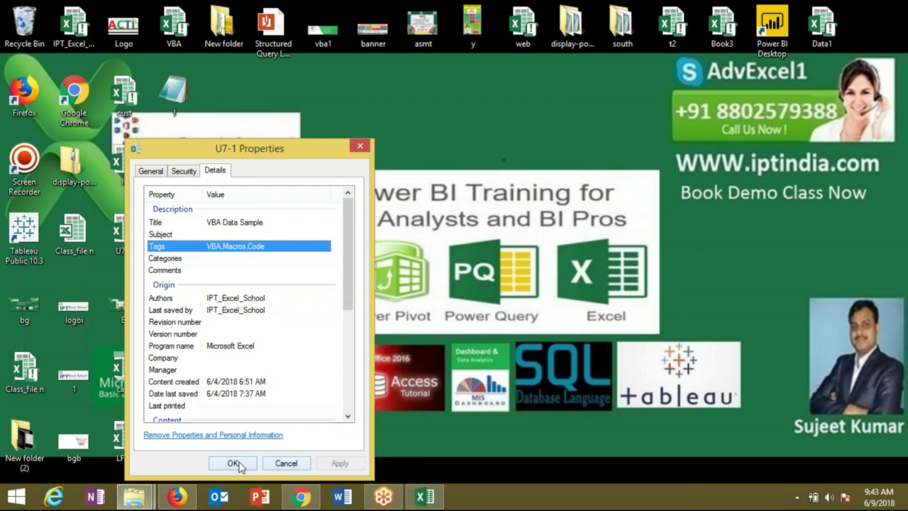
click(232, 463)
right_click(424, 192)
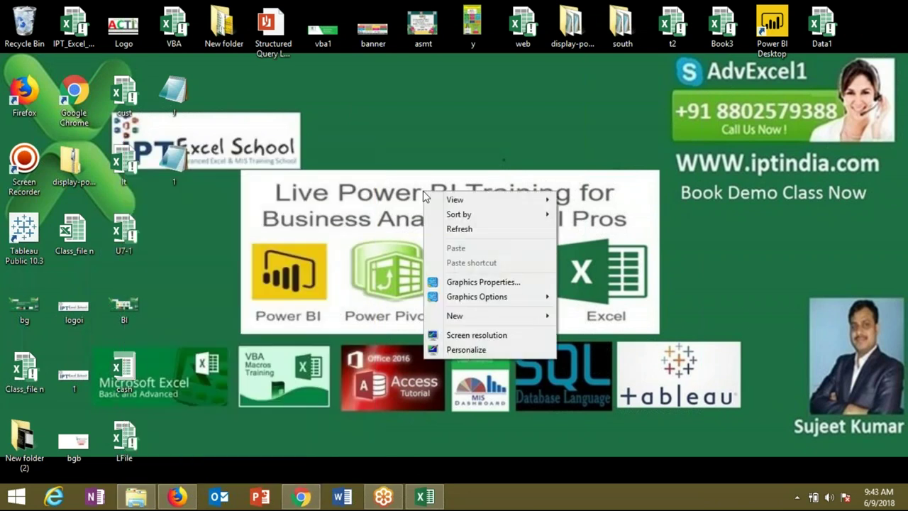
- Refresh the desktop to show U7-1's new title, then open File Explorer on Desktop
click(463, 229)
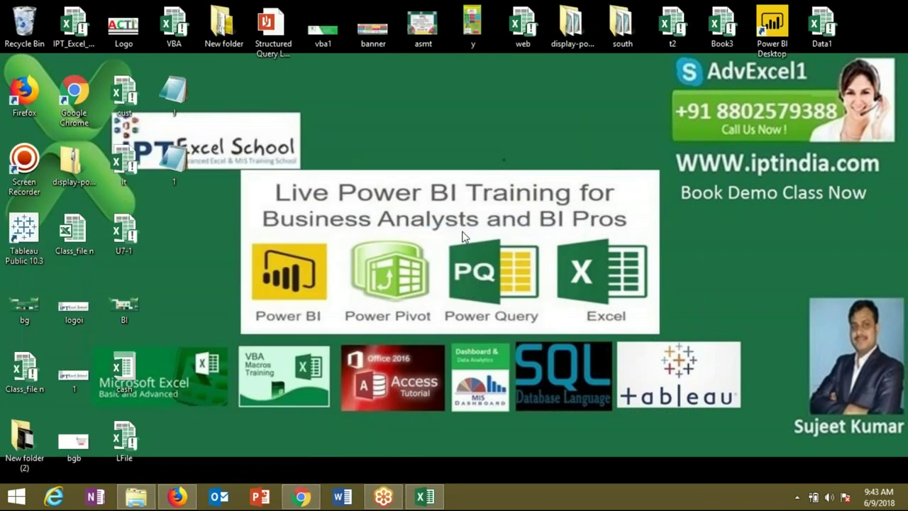
mouse_move(130, 237)
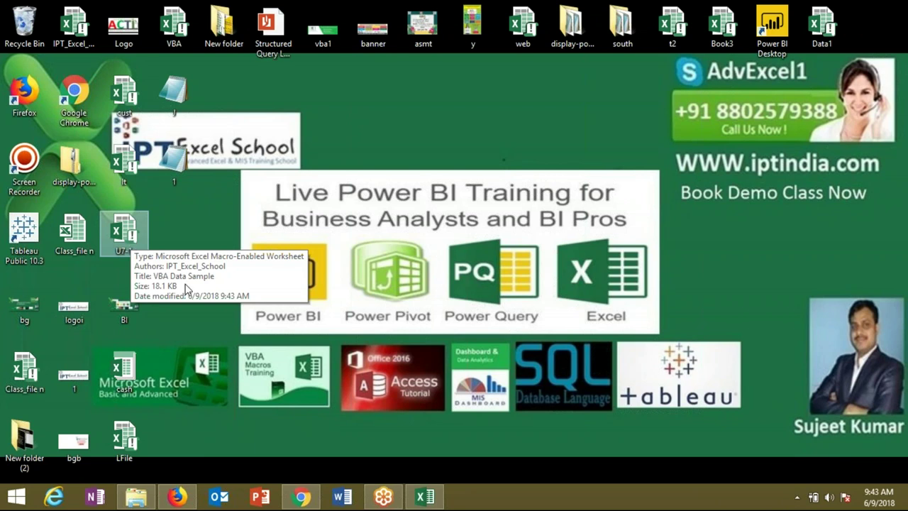
click(137, 496)
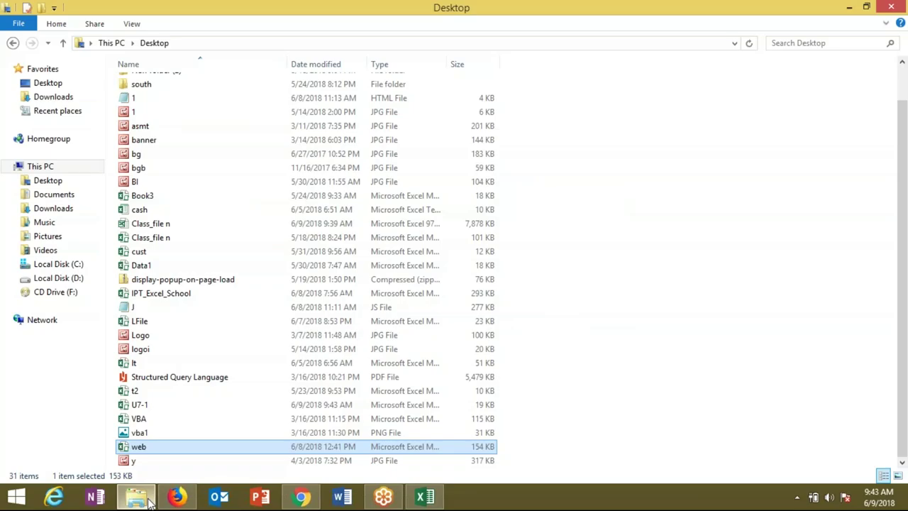
- Search the Desktop folder for 'code' to find U7-1, then close the window
click(874, 42)
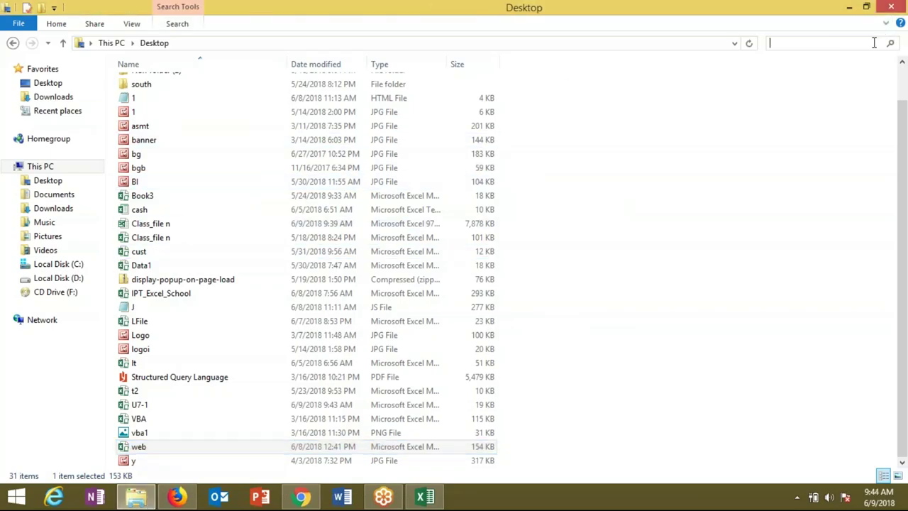
text(code)
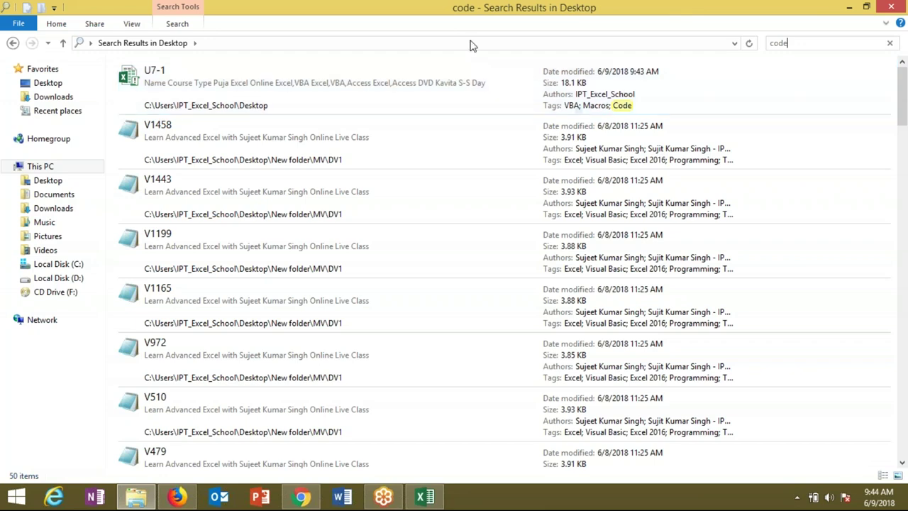
double_click(457, 16)
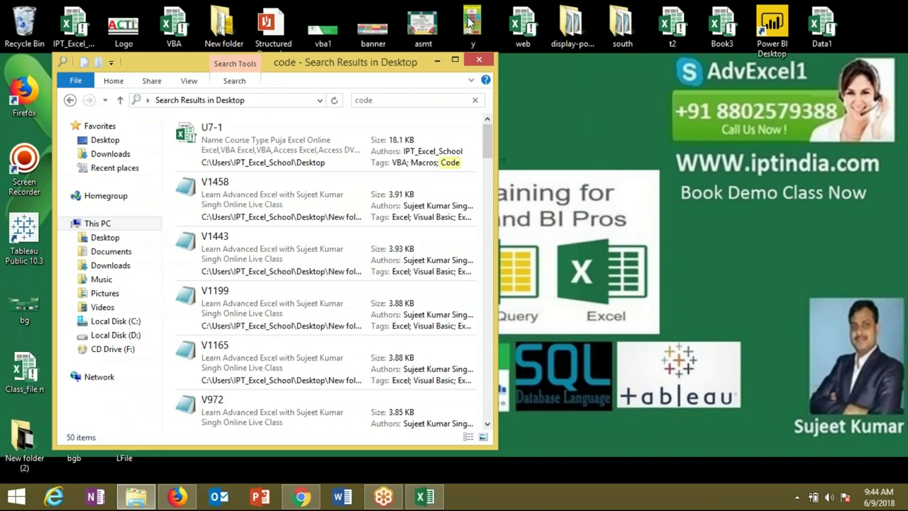
click(485, 58)
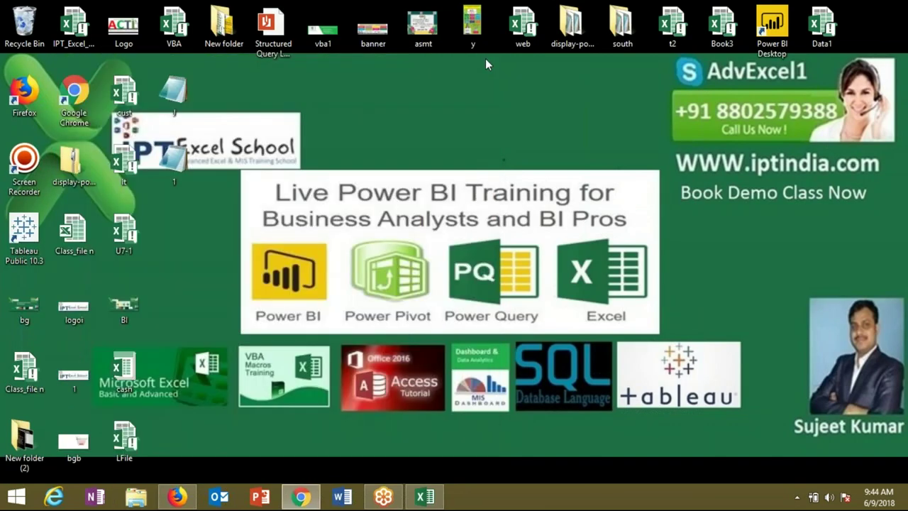
- Back in Class_file n, type Jan in D2 and fill the months down to D10
click(429, 500)
click(336, 261)
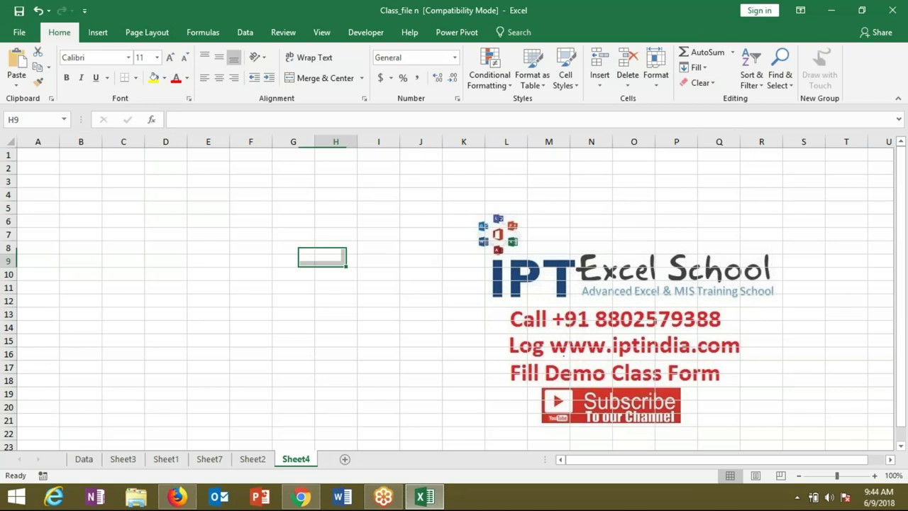
click(281, 206)
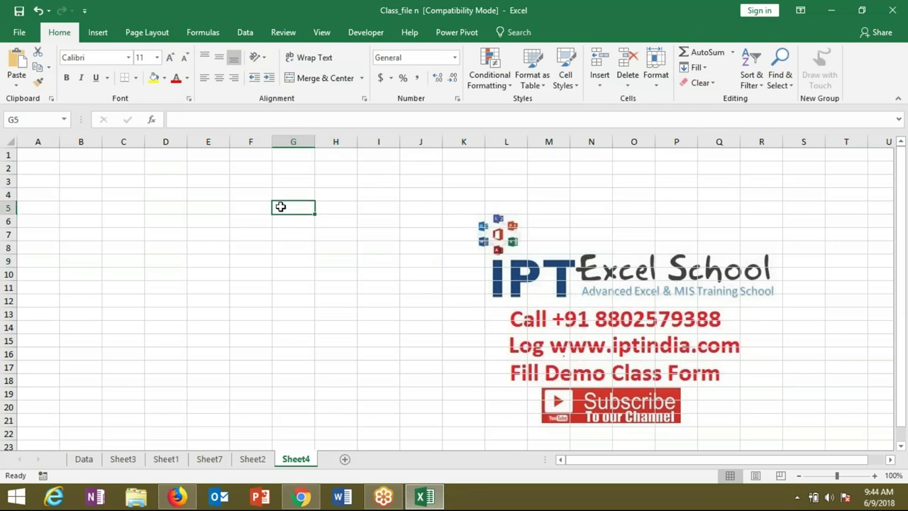
click(132, 171)
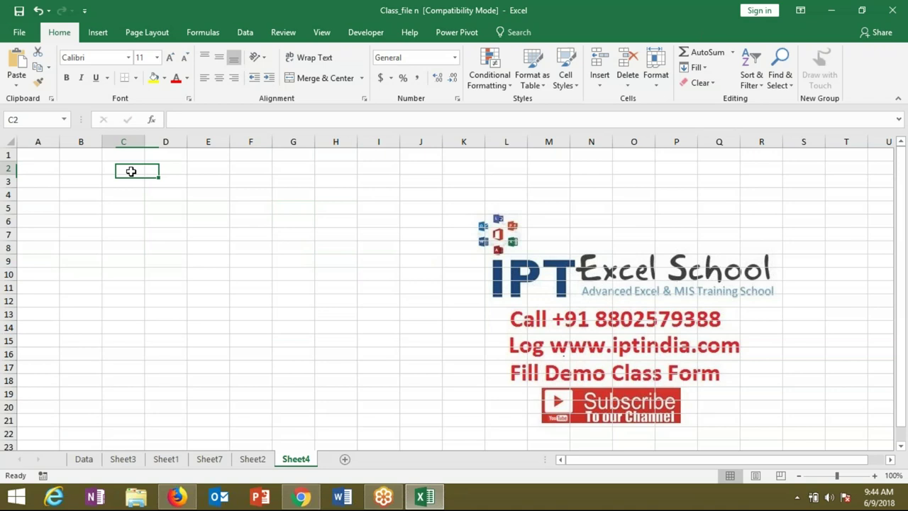
click(62, 164)
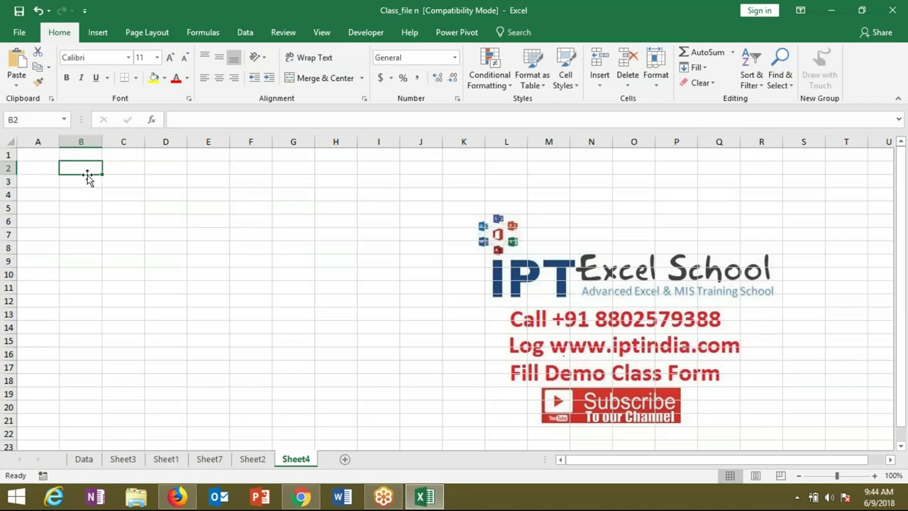
click(175, 169)
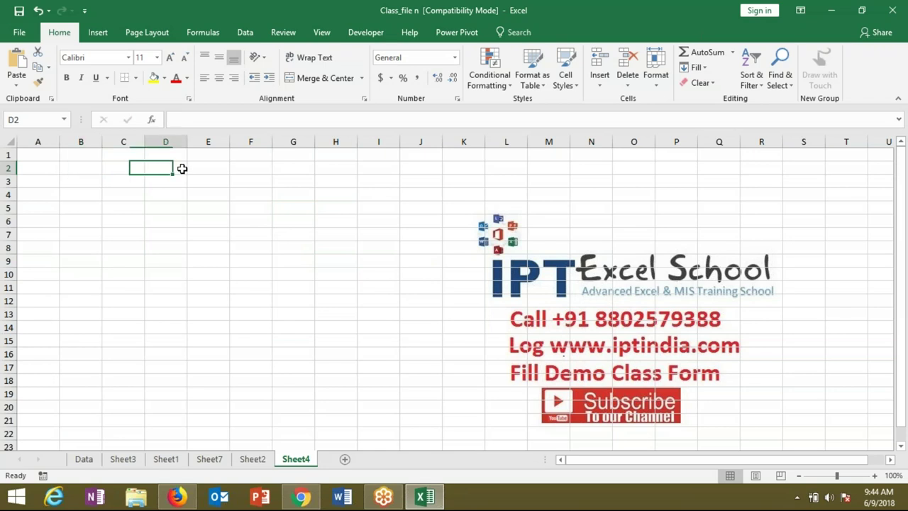
text(Jan)
key(Return)
click(173, 170)
drag(187, 174, 185, 278)
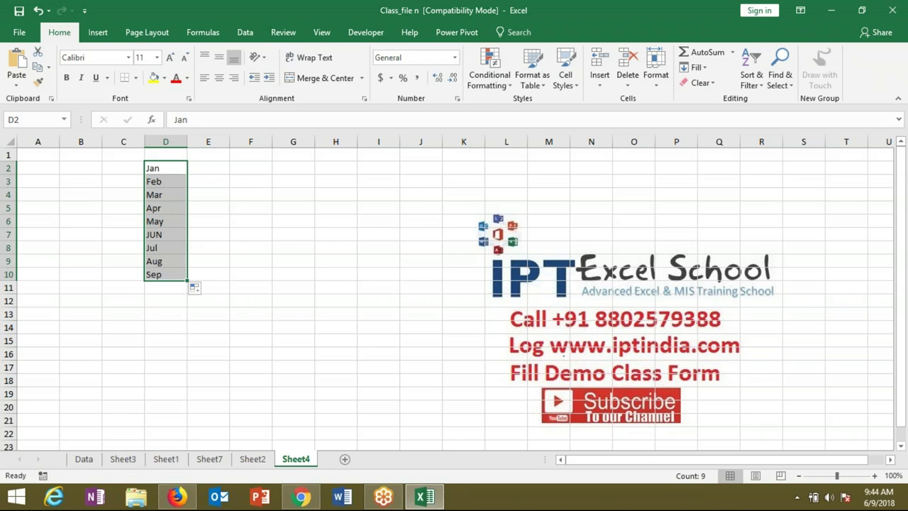
- Type Sun in E2 and fill the following weekdays down to E10
click(207, 166)
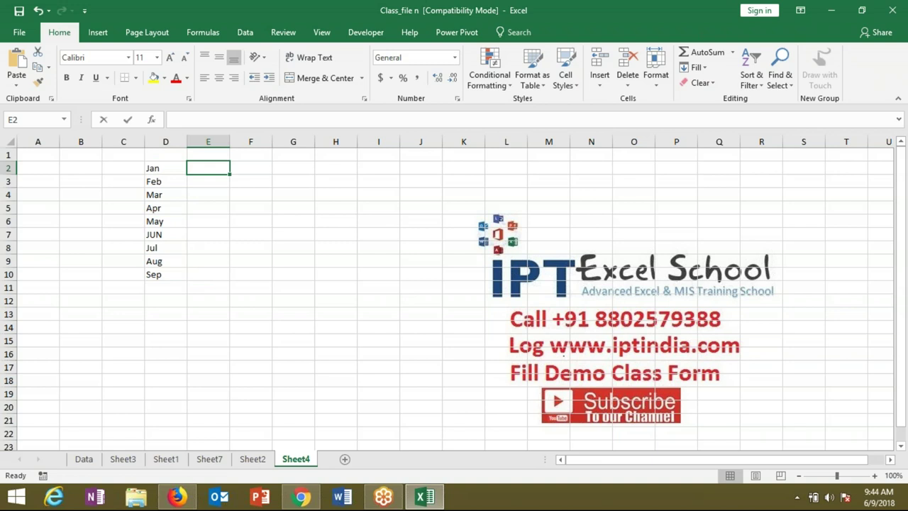
text(Sun)
key(Return)
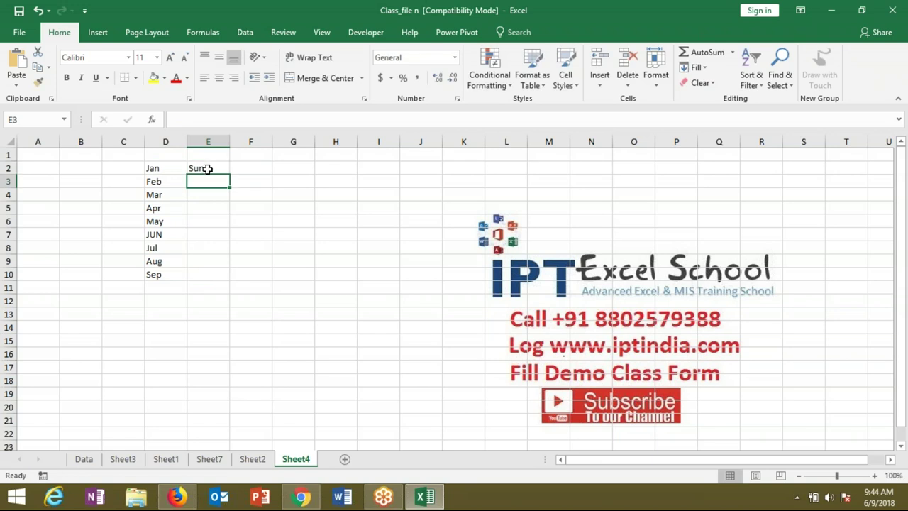
click(206, 169)
drag(230, 174, 230, 281)
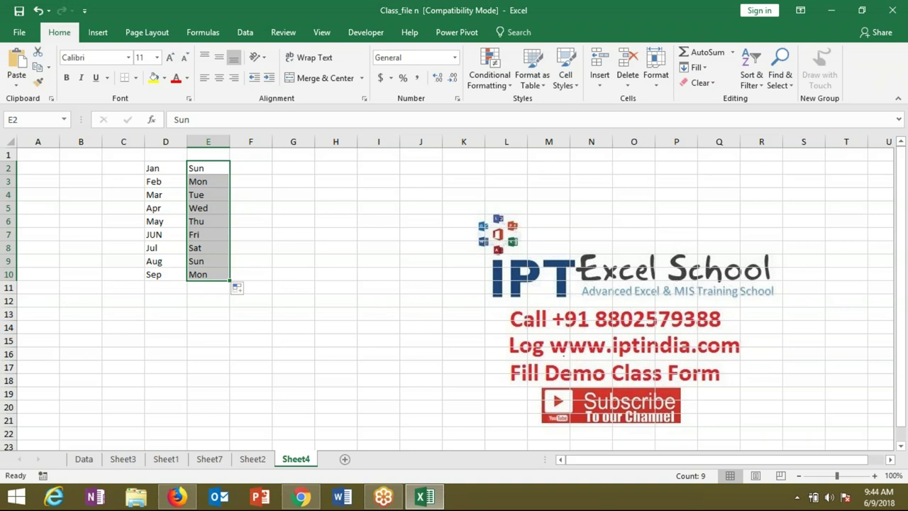
- Enter a first name in F2, fill the custom name list to F10, and open File Info
click(250, 168)
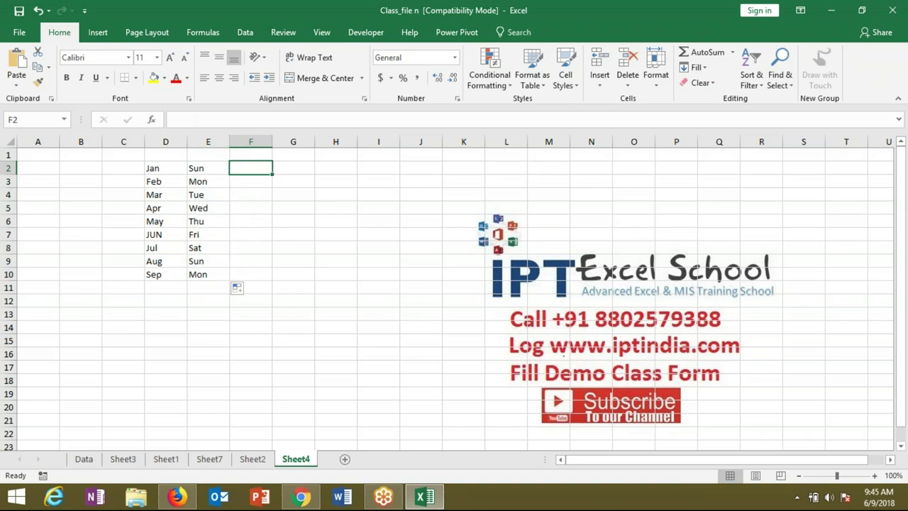
text(Puja)
key(Return)
click(248, 170)
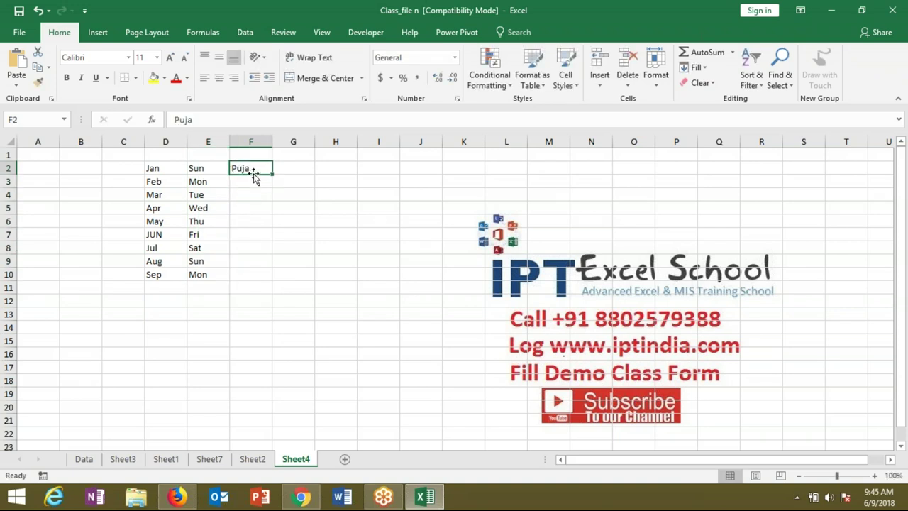
drag(267, 175, 262, 278)
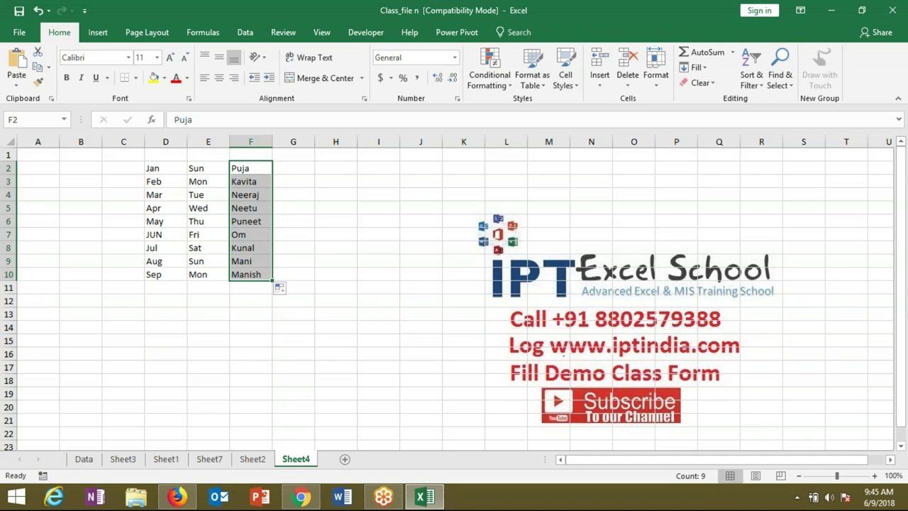
click(289, 170)
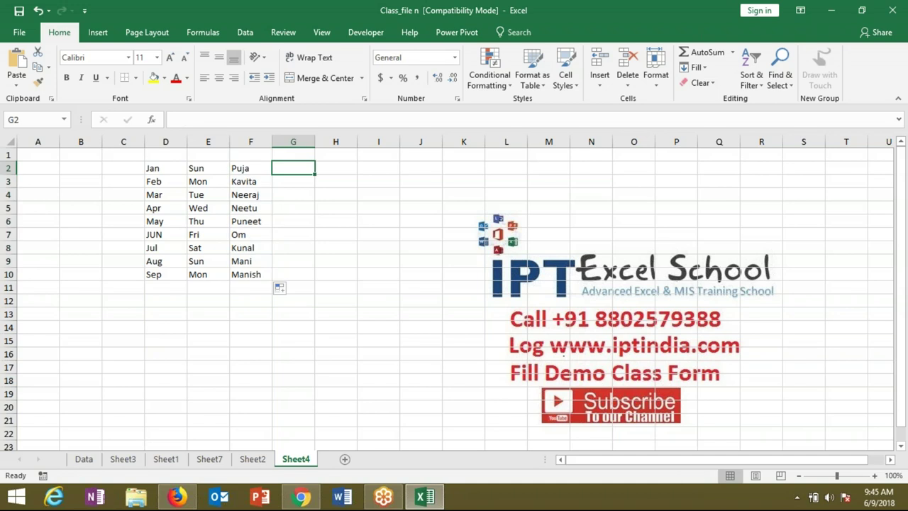
click(21, 33)
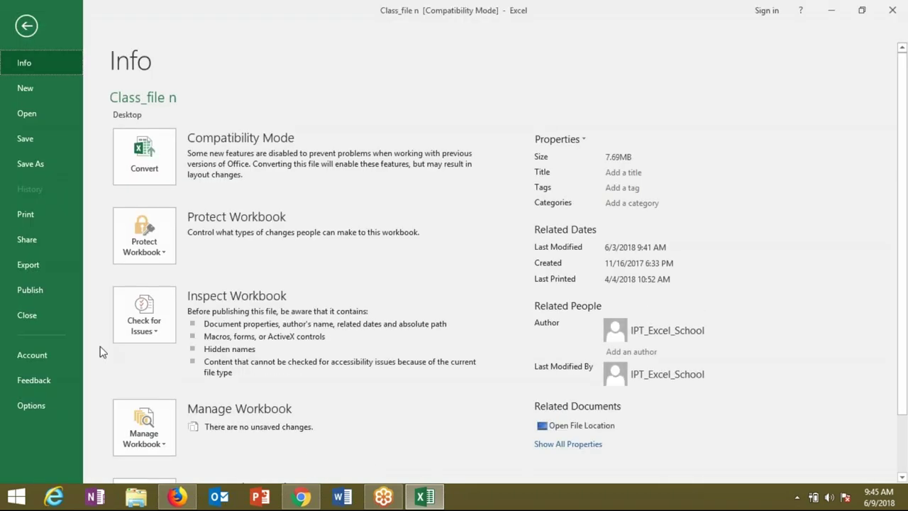
- Bring up the Custom Lists editor from Excel Options' Advanced settings to start a new list
click(65, 400)
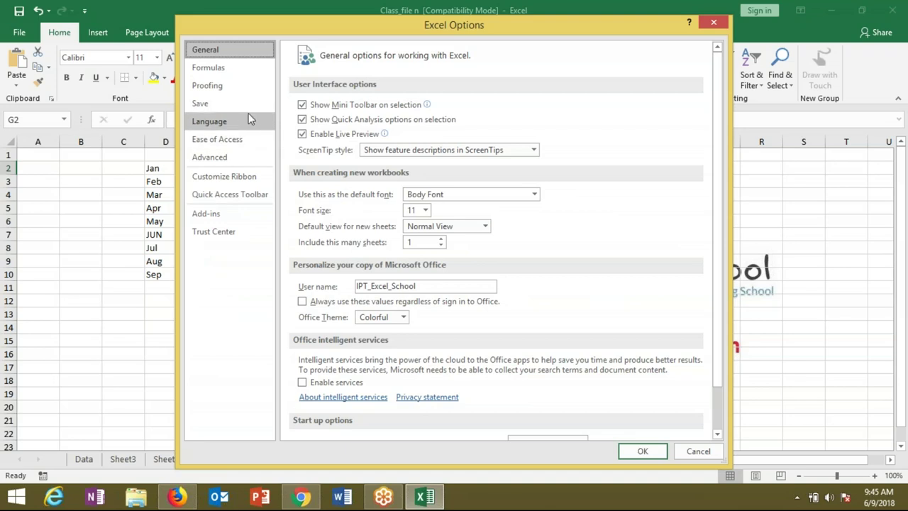
click(231, 160)
mouse_move(715, 94)
mouse_down()
mouse_move(738, 268)
mouse_move(732, 361)
mouse_up()
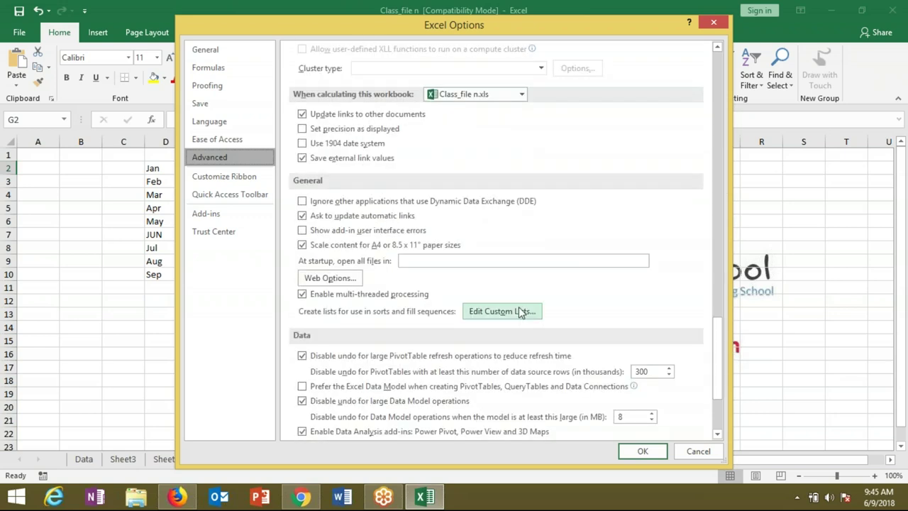
click(521, 312)
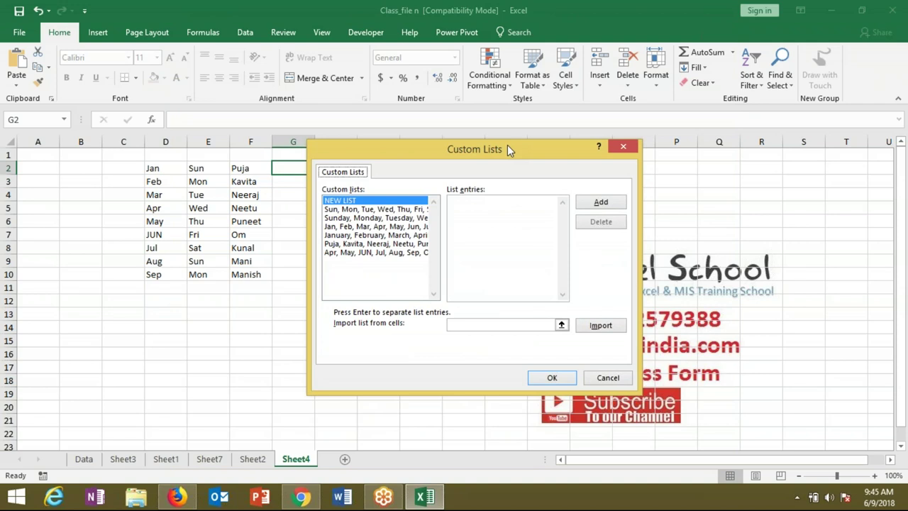
drag(507, 145, 558, 142)
click(540, 201)
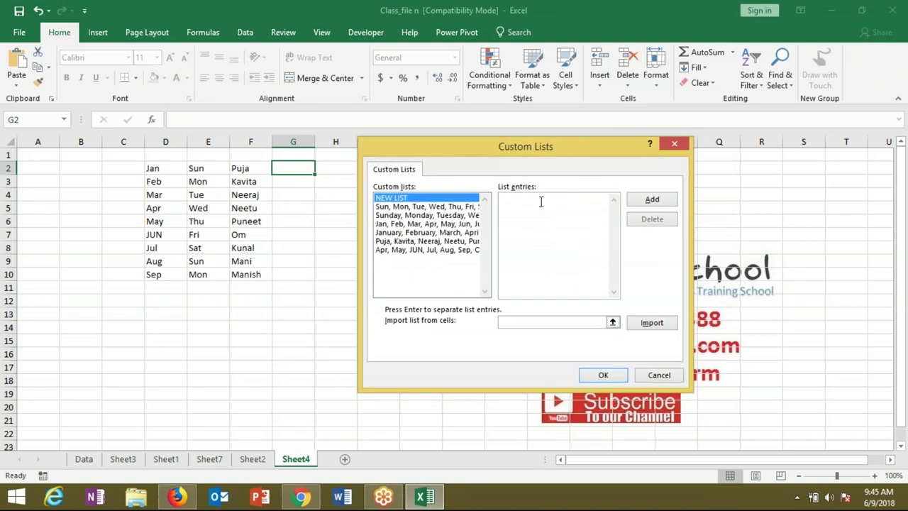
- Enter the list entries Pune, Patna, Jaipur, Kanpur, Noida and Delhi, one per line
text(Pune)
key(Return)
text(Patna)
key(Return)
text(Jaipur)
key(Return)
text(npur)
key(Return)
text(Noida)
key(Return)
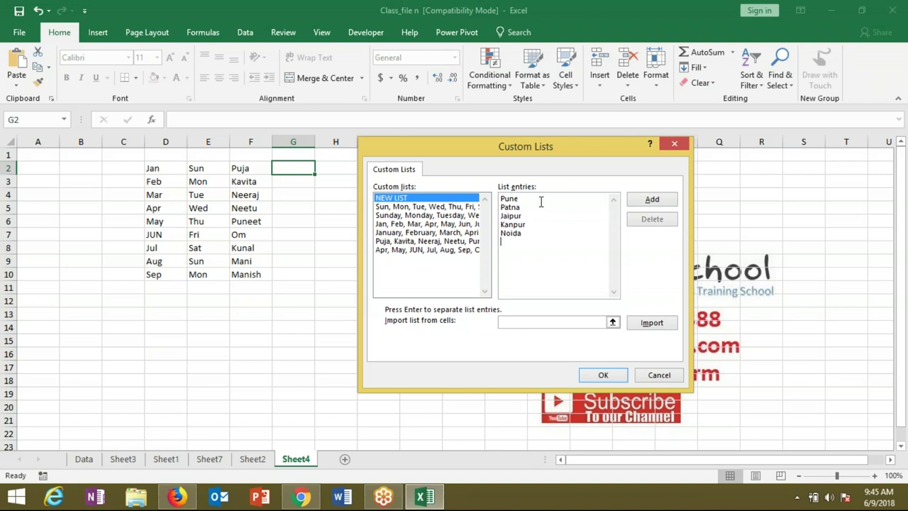
text(P)
key(BackSpace)
text(Delhi)
- Add the city list and confirm both the Custom Lists and Options dialogs
click(650, 201)
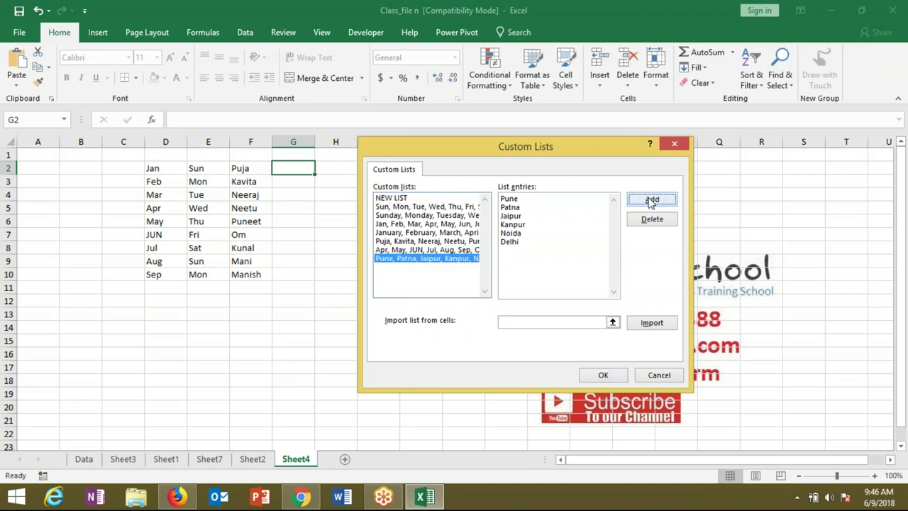
click(603, 375)
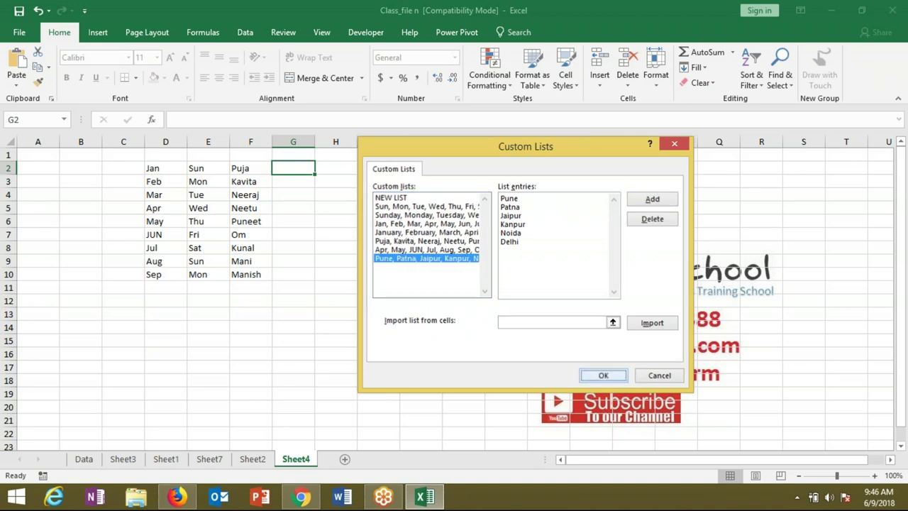
click(642, 451)
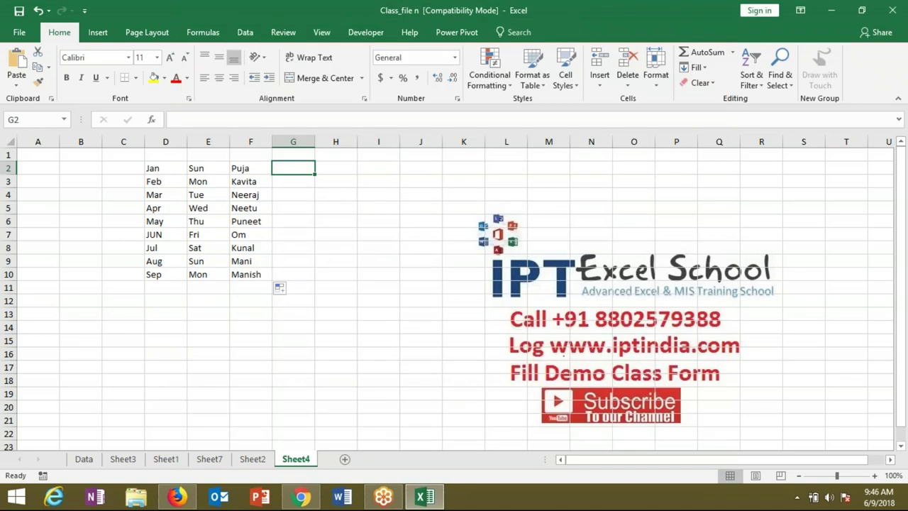
- Enter Patna in G2 and fill G3:G10 with the following cities from the custom list
text(Pat)
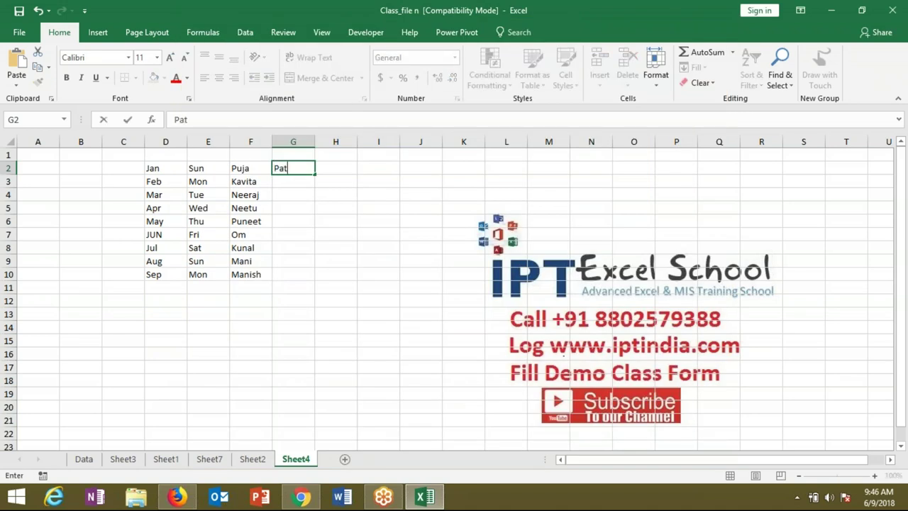
text(na)
key(Return)
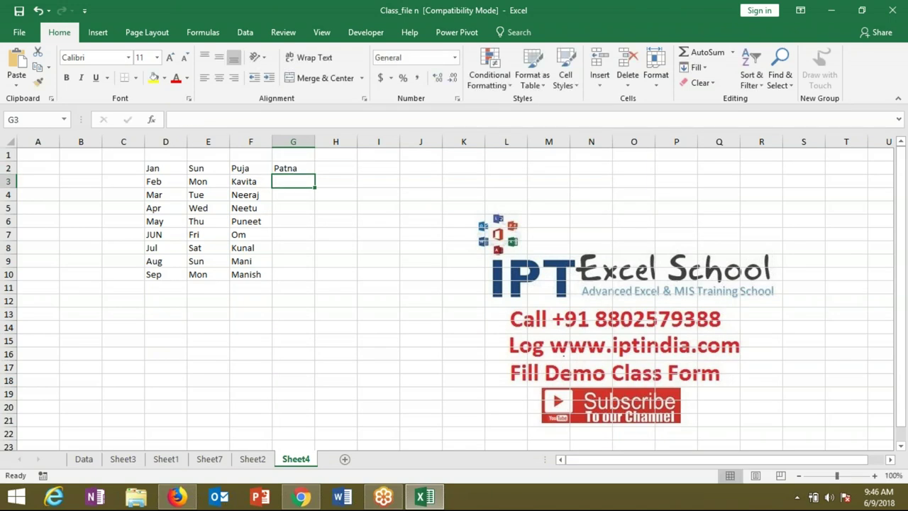
click(305, 170)
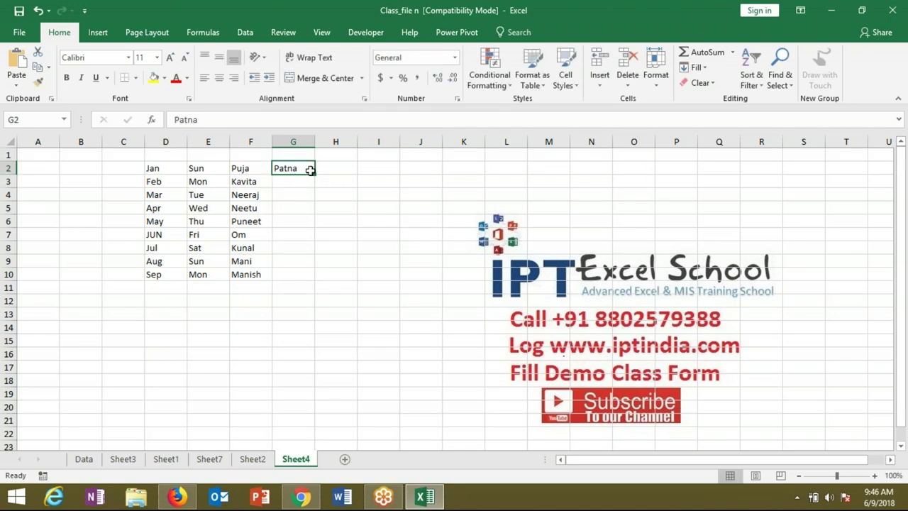
key(shift+Down)
key(shift+Down)
key(shift+Down)
key(ctrl+e)
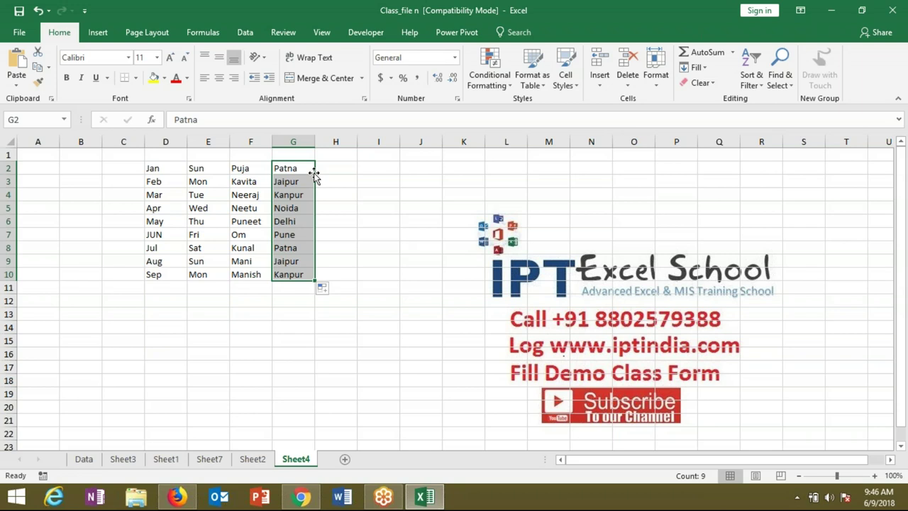
- Clear all contents of columns D through G and move to another sheet
click(880, 23)
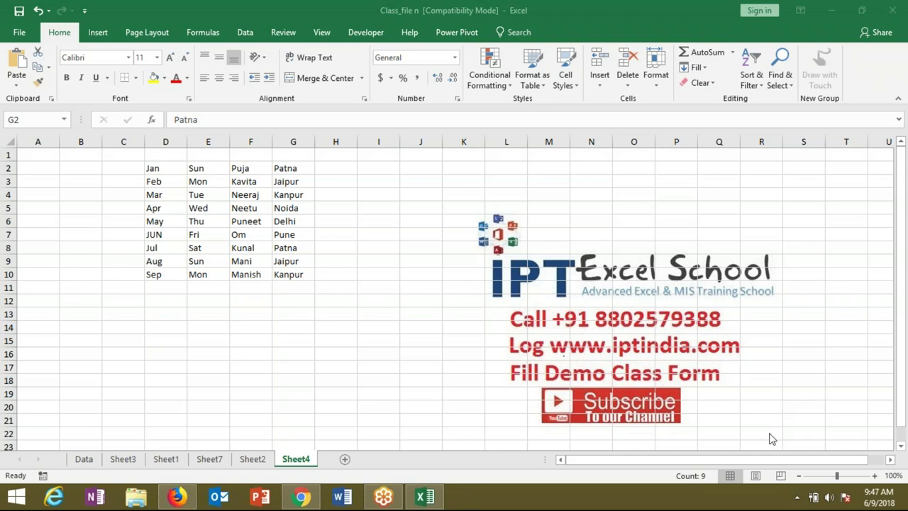
click(291, 183)
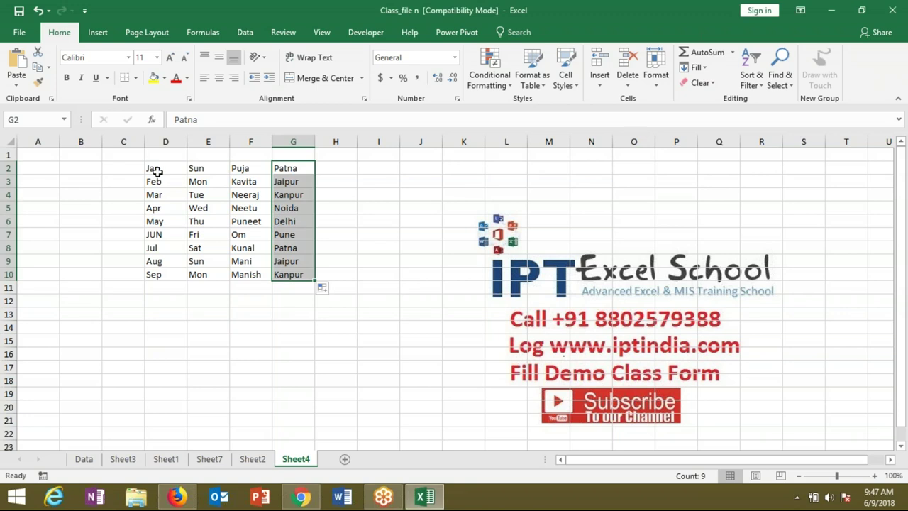
drag(177, 141, 277, 168)
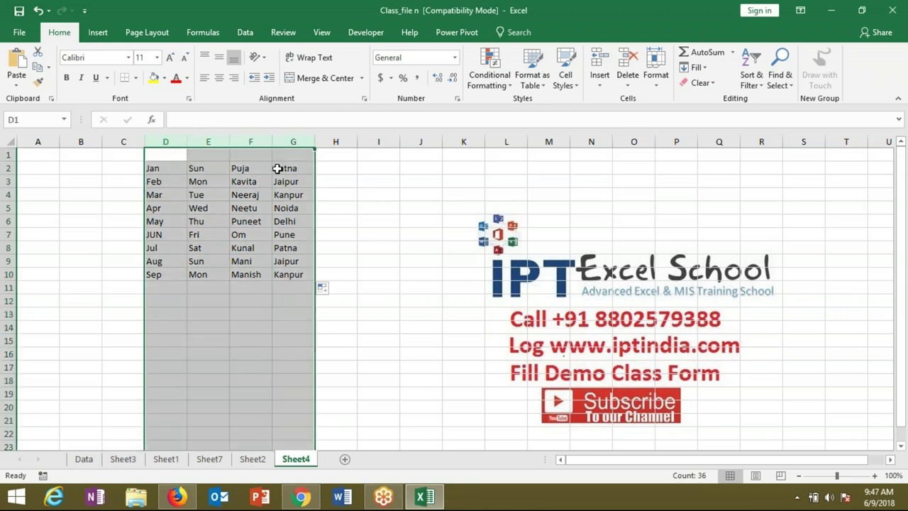
key(Delete)
click(164, 192)
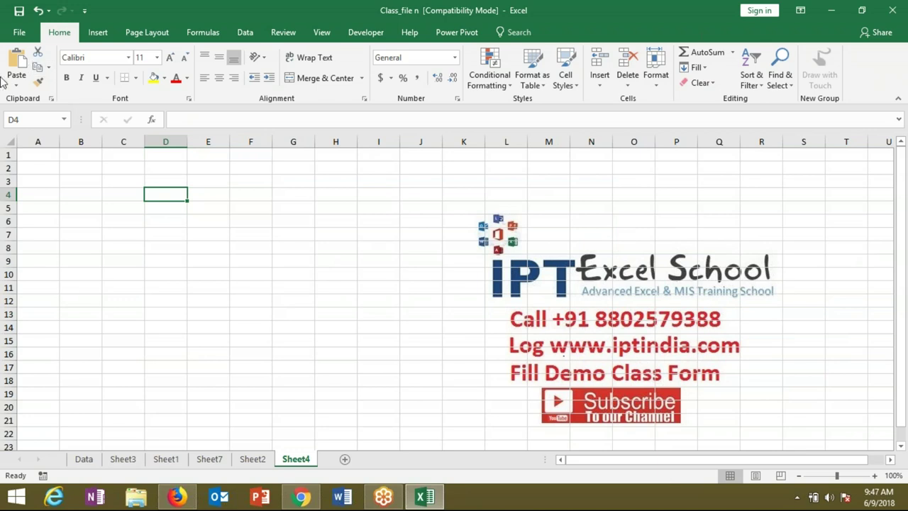
click(86, 462)
- On Sheet3, enter the headings Name, Roll and Marks in A1:C1
click(122, 466)
click(166, 460)
click(122, 459)
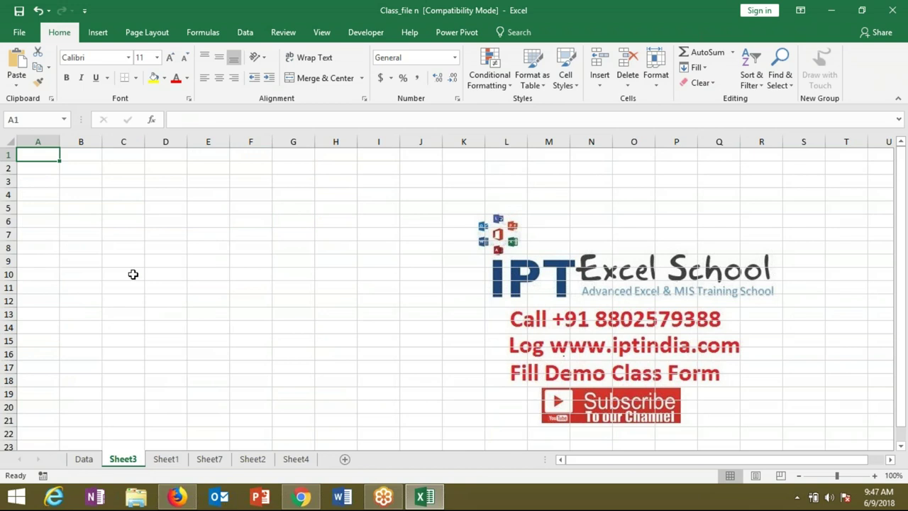
text(N)
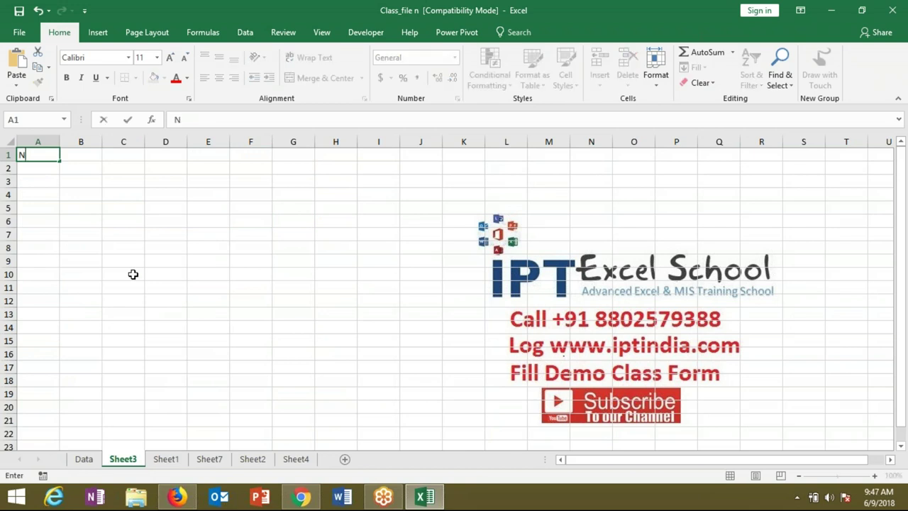
text(mar)
key(BackSpace)
key(BackSpace)
key(BackSpace)
text(a)
text(me)
key(Tab)
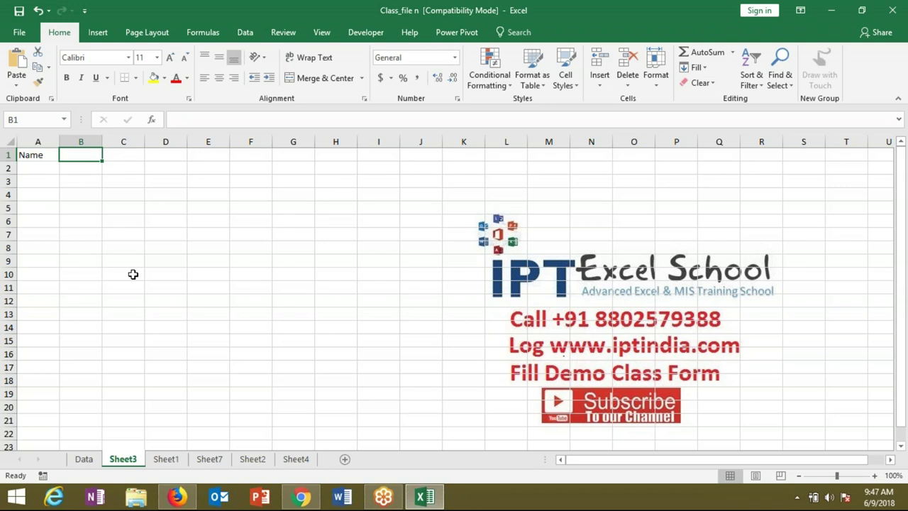
text(Roll)
key(Tab)
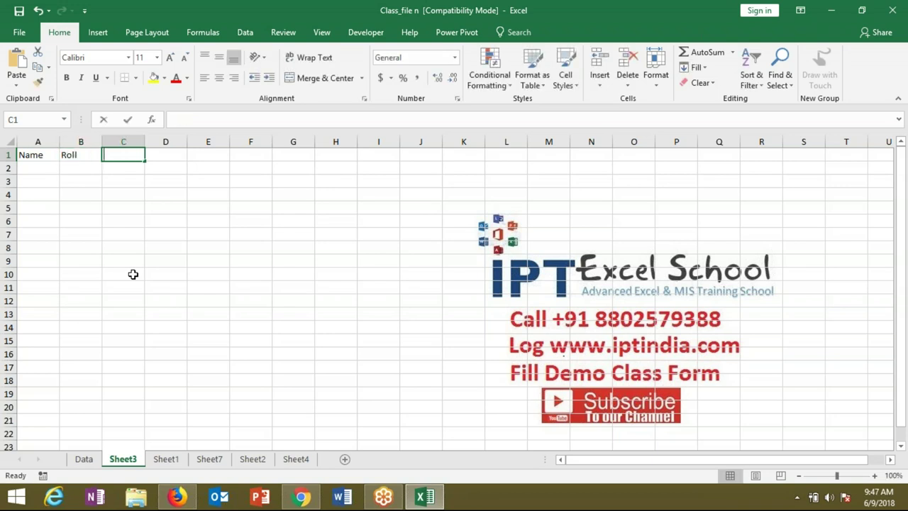
text(N)
key(BackSpace)
text(Marks)
key(Return)
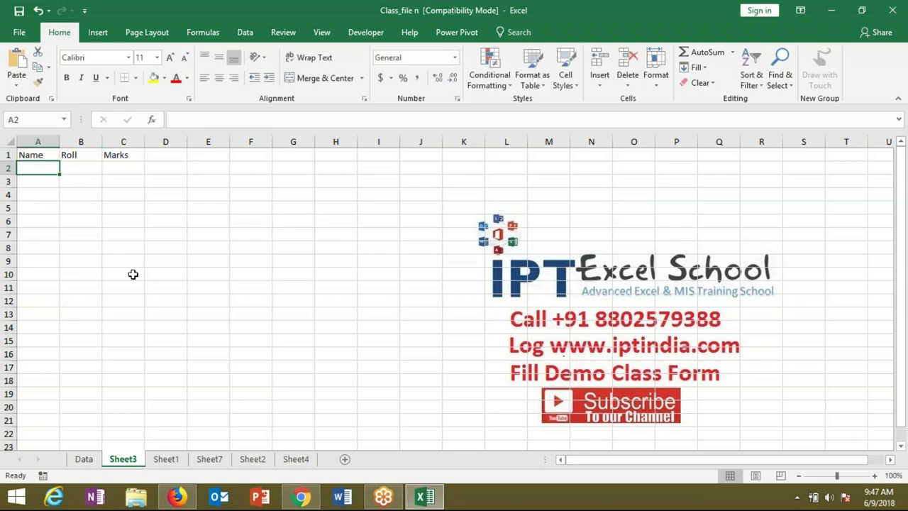
- Enter the name Puja in A2 and fill names down to A6
text(Puja)
key(Return)
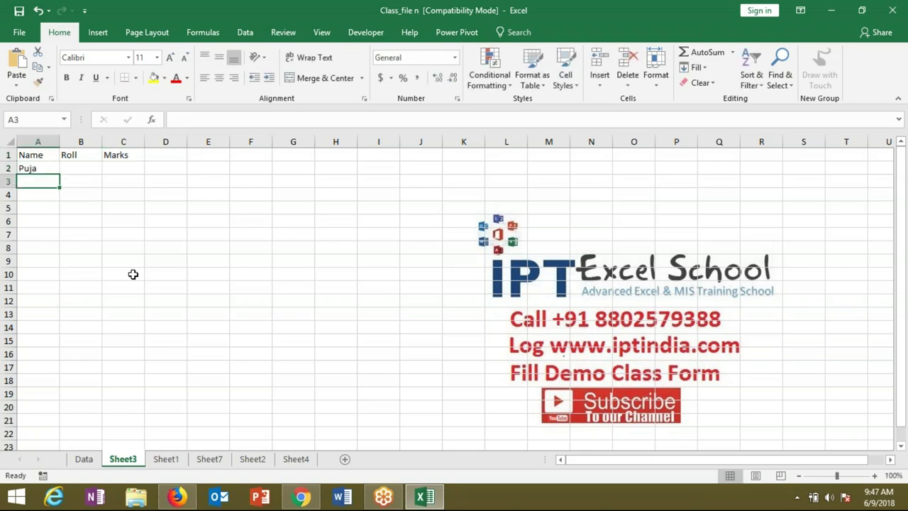
click(43, 168)
drag(60, 175, 60, 224)
- Fill B2:B6 with roll numbers 1, 2, 3, 4, 5 and begin a formula in C2
click(79, 168)
key(End)
key(Right)
key(Down)
key(Down)
key(Page_Down)
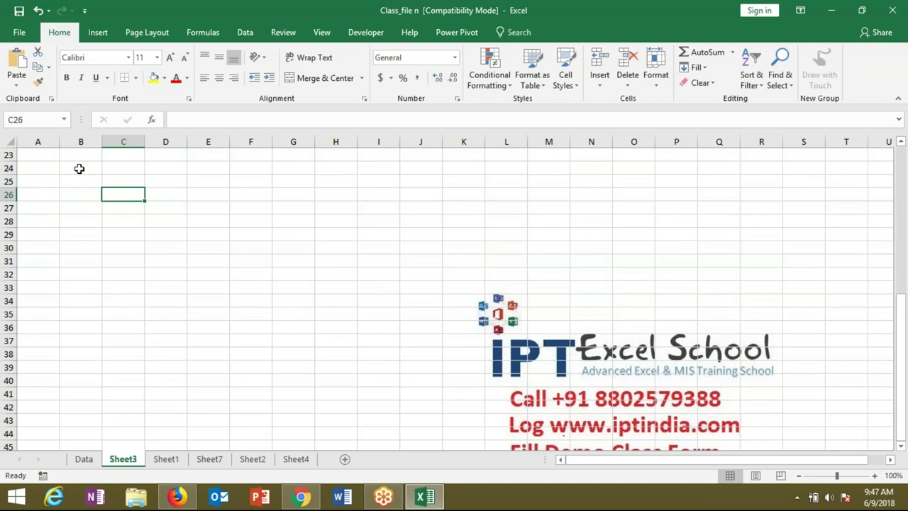
key(ctrl+Up)
key(Left)
key(Down)
text(1)
key(Return)
text(2 3 4 5)
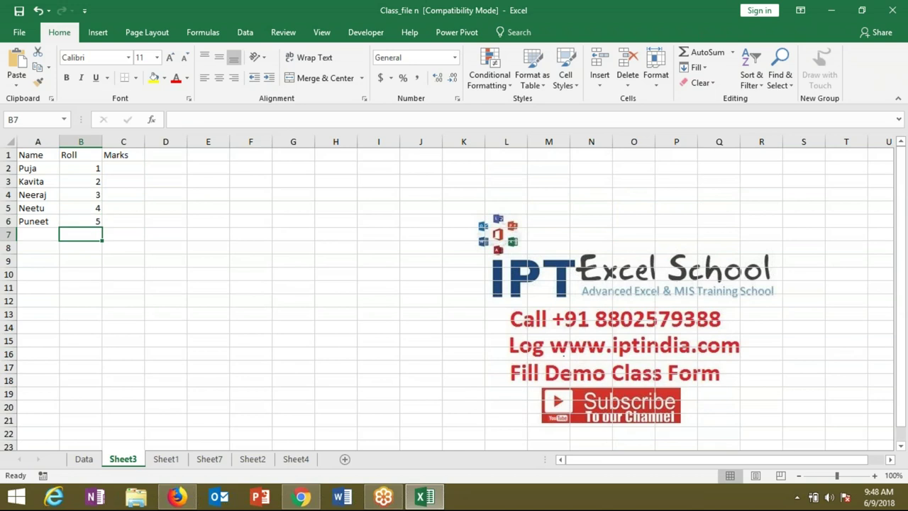
key(ctrl+Up)
key(Right)
key(Down)
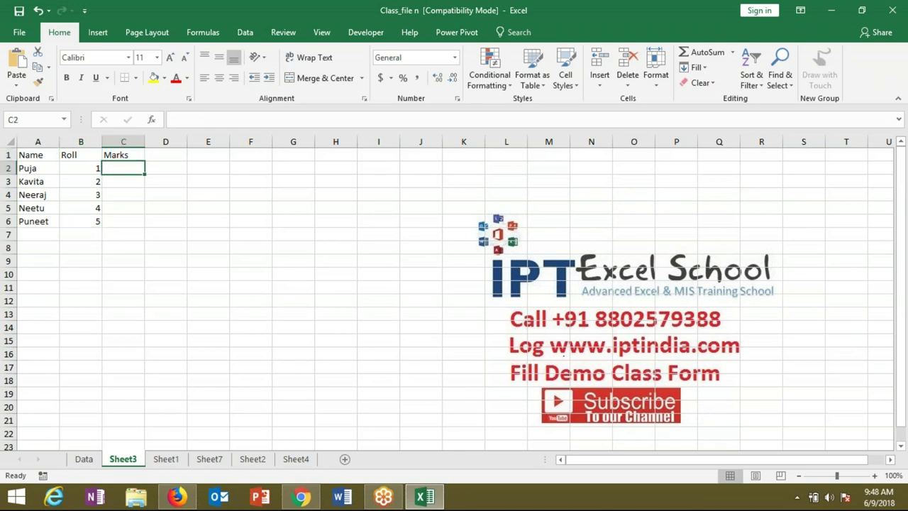
text(=)
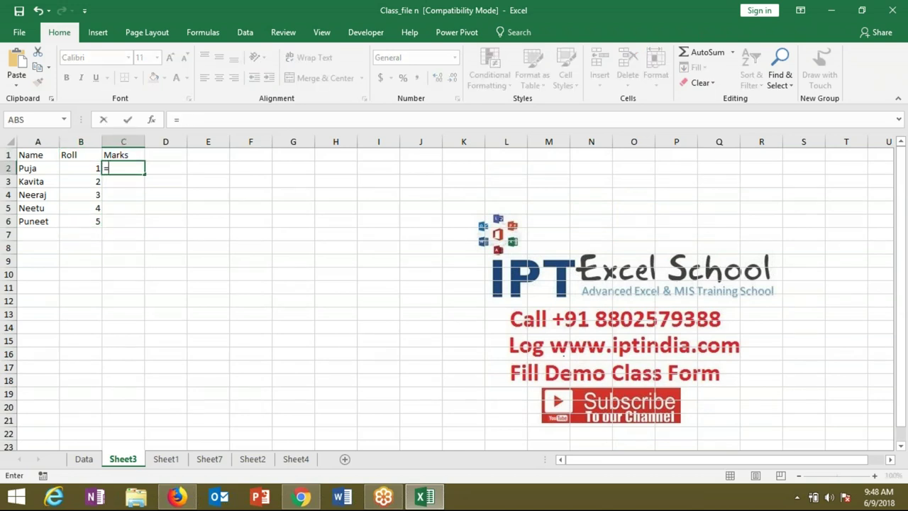
text(ra)
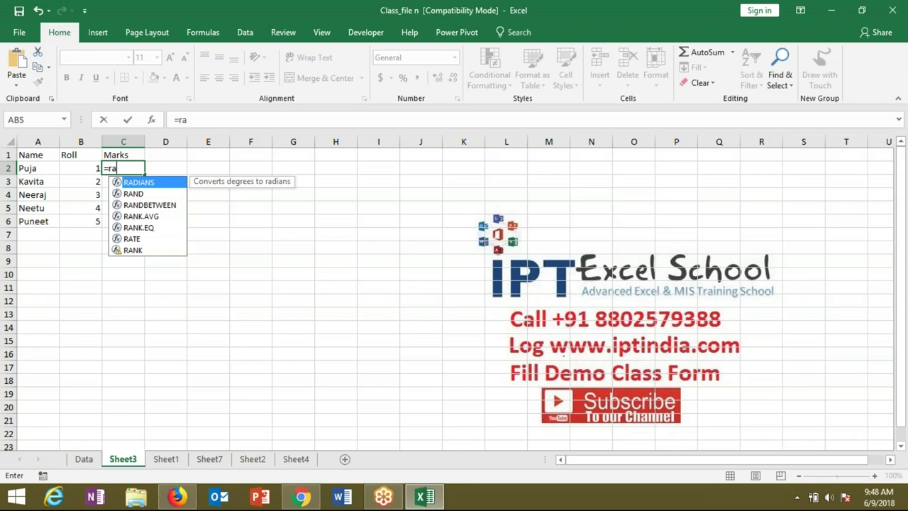
- Enter =RANDBETWEEN(10,90) in C2 and copy it down to C6
key(Down)
key(Down)
key(Tab)
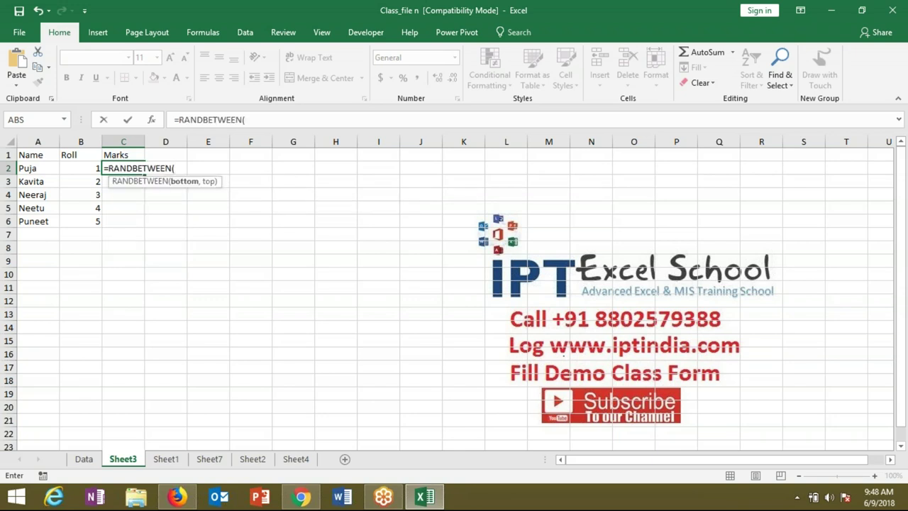
text(10,90)
key(Return)
key(Up)
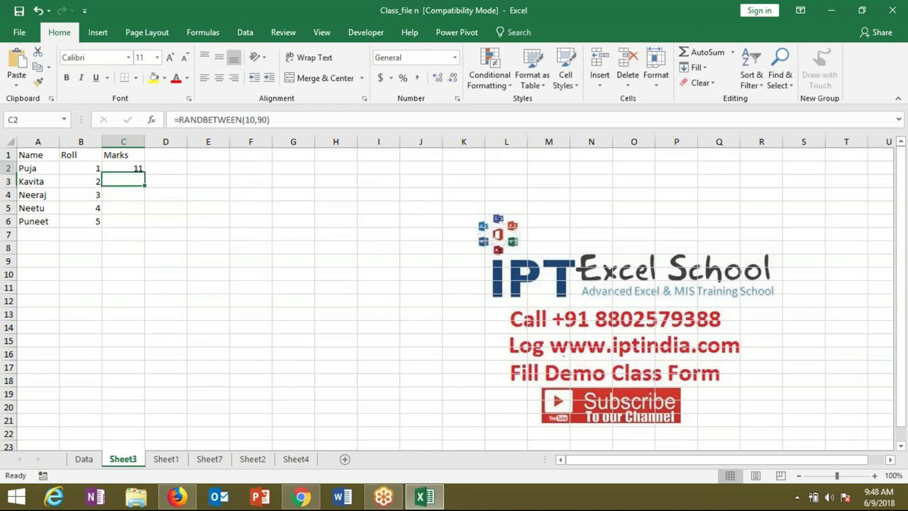
double_click(146, 174)
- Give A1:C6 a yellow fill, all borders and centre alignment, then copy it
drag(45, 154, 112, 221)
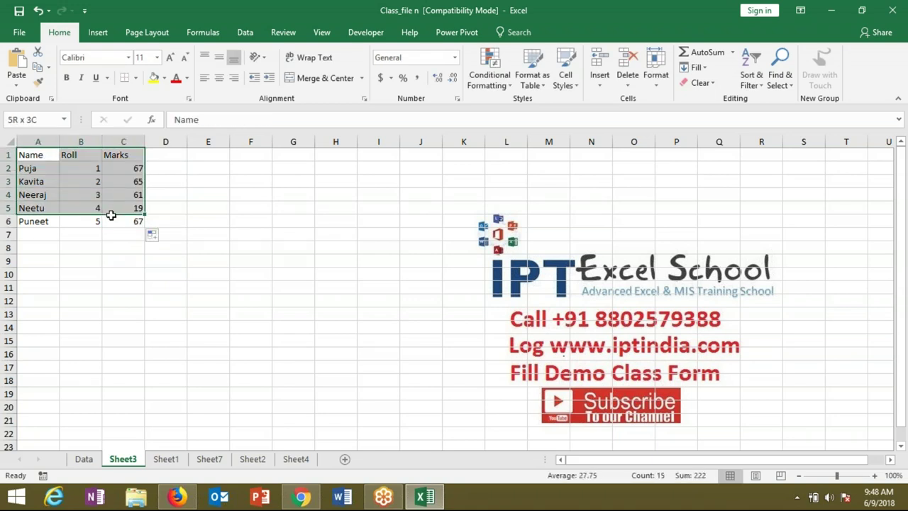
click(153, 77)
click(136, 77)
click(132, 191)
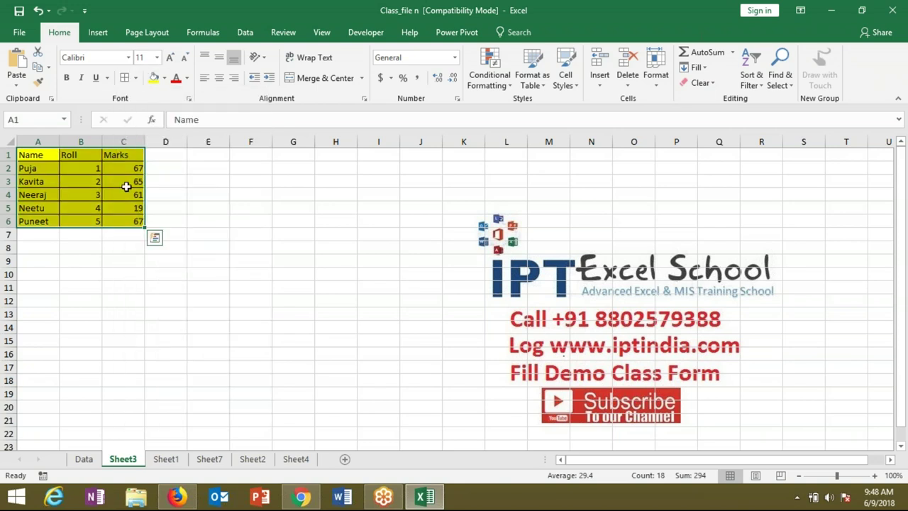
click(222, 79)
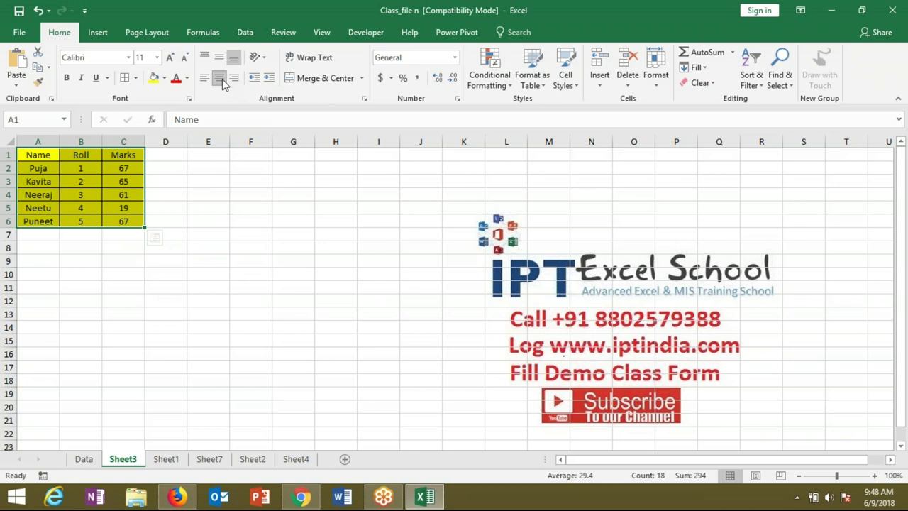
key(ctrl+c)
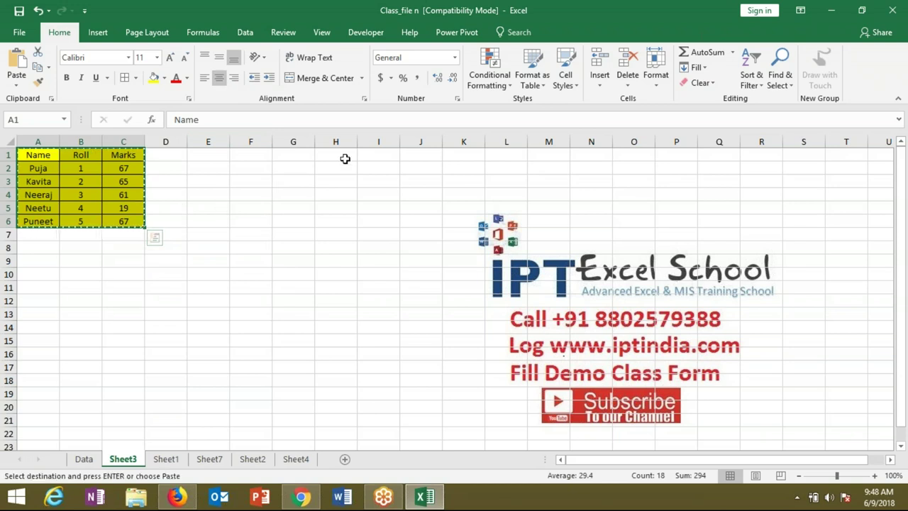
- Paste the copied table at H1, then undo that paste
click(342, 158)
key(ctrl+v)
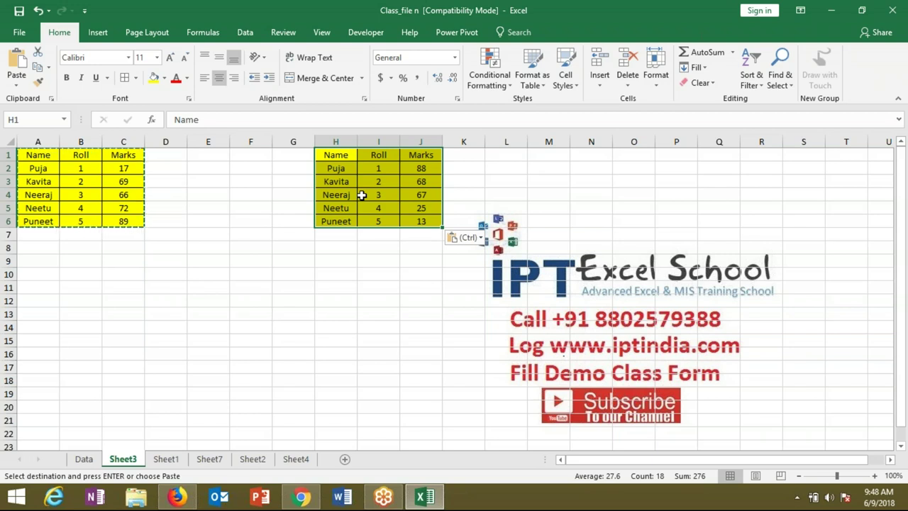
key(ctrl+z)
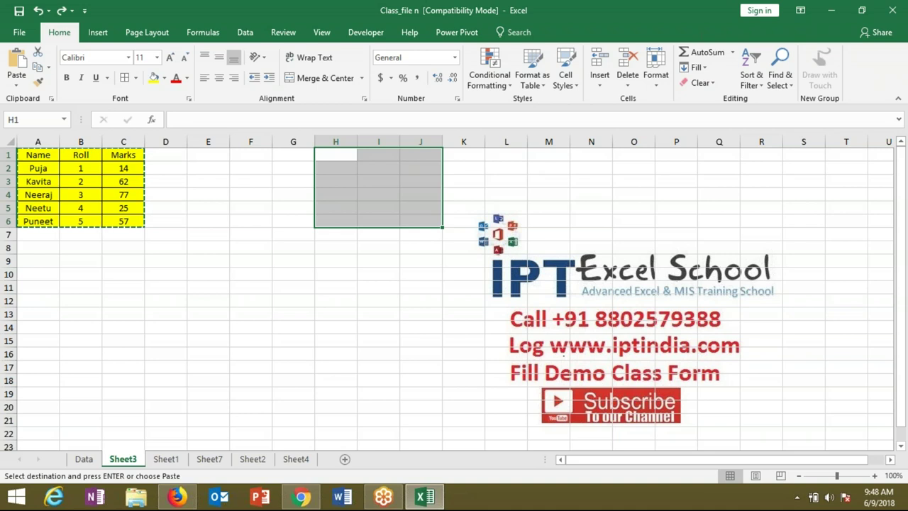
- Paste only the table's formulas into G1 using Paste Special > Formulas
click(292, 151)
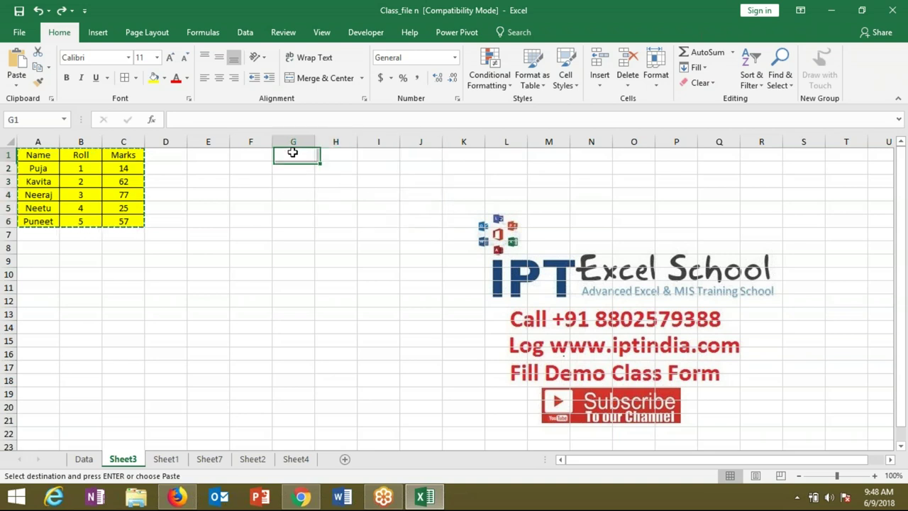
right_click(292, 152)
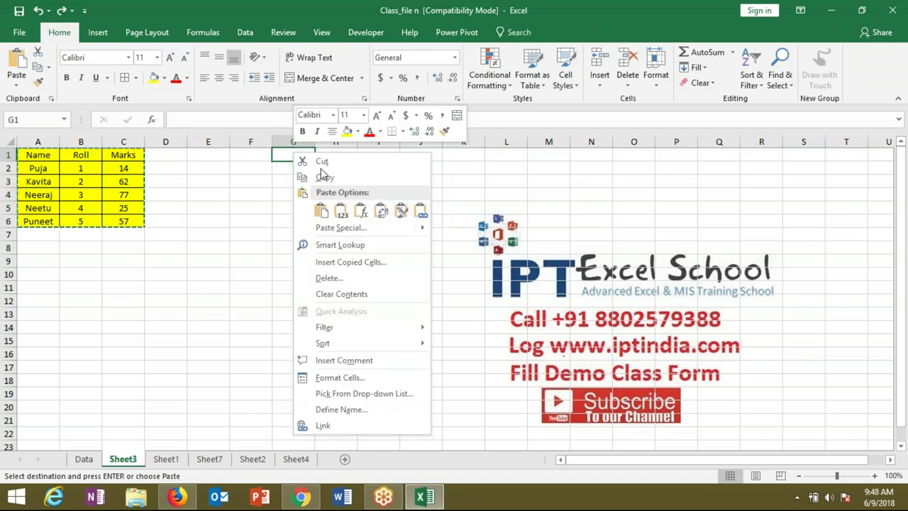
click(348, 228)
drag(346, 125, 459, 64)
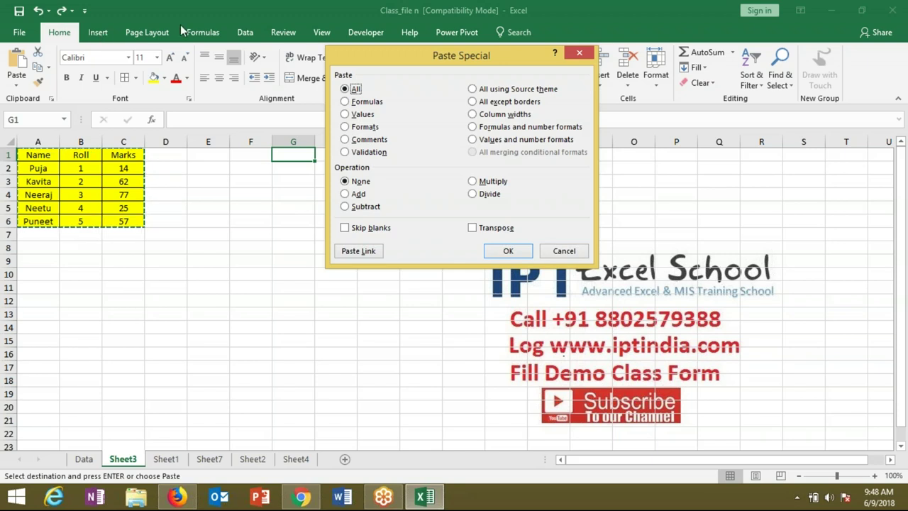
click(371, 107)
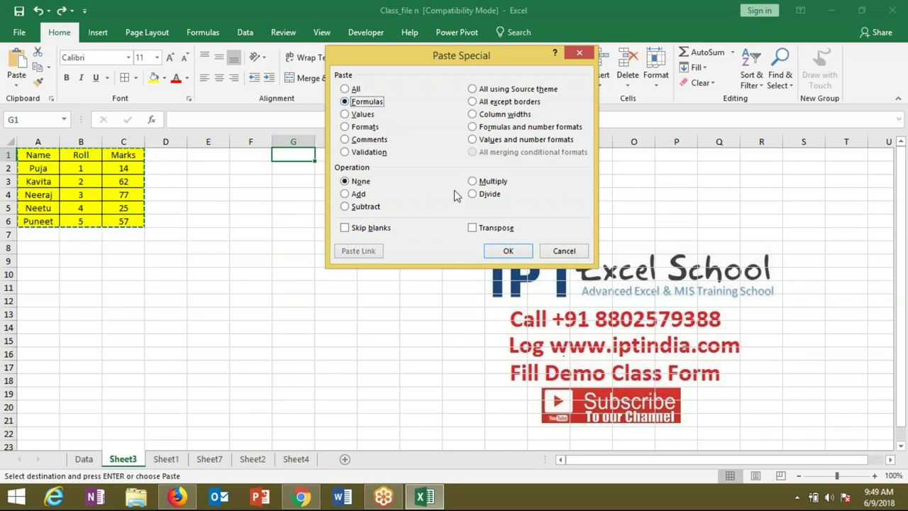
click(508, 256)
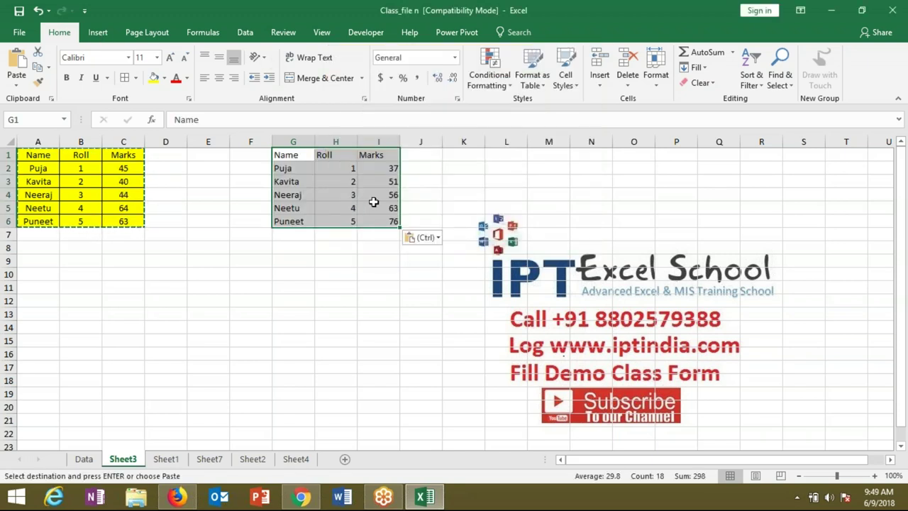
- Try a Paste Special > Values paste over the copy, then undo it
right_click(338, 182)
click(386, 261)
click(307, 211)
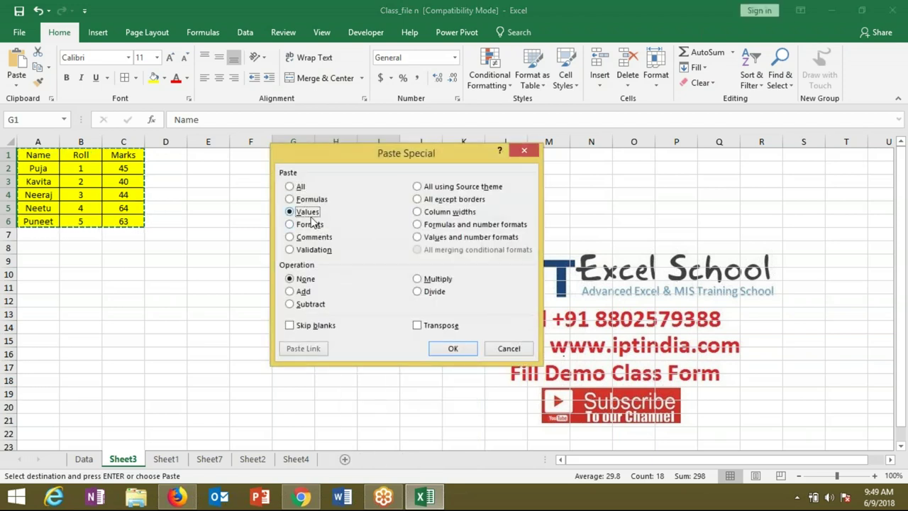
click(474, 347)
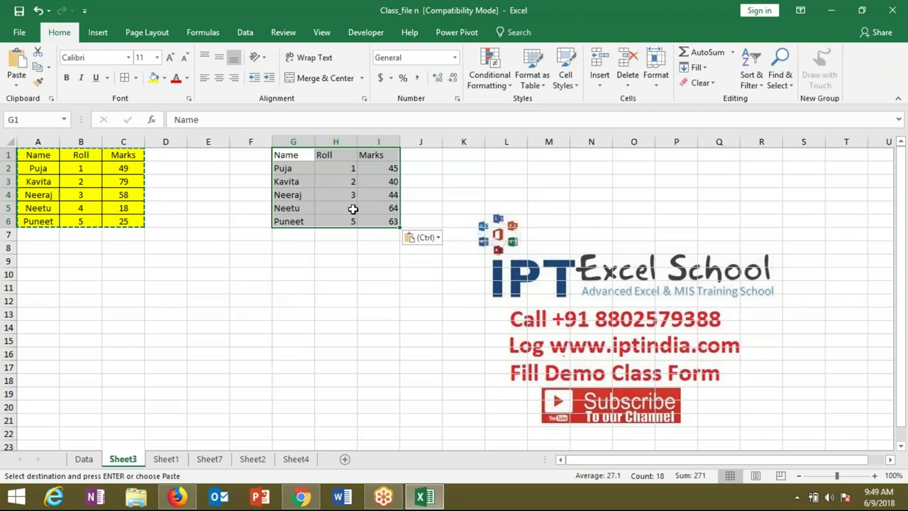
key(ctrl+z)
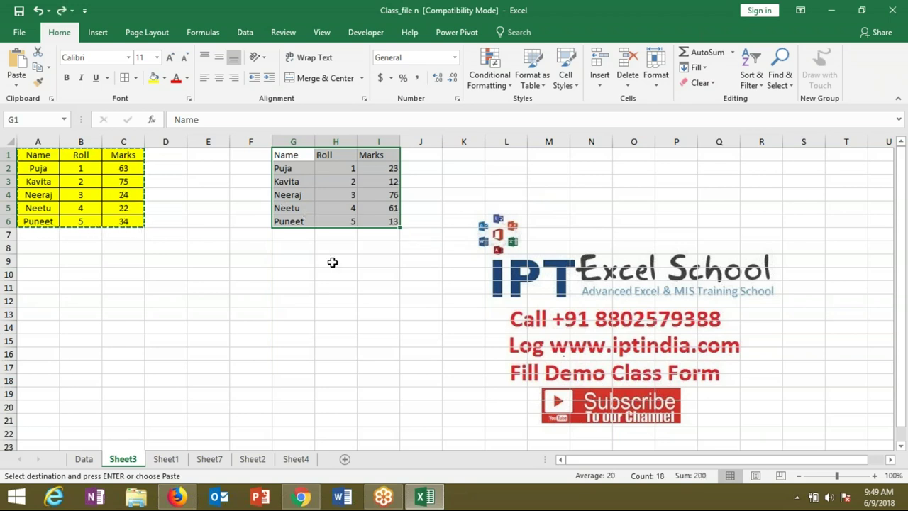
- Select and copy the pasted marks in I2:I6
click(333, 259)
click(382, 210)
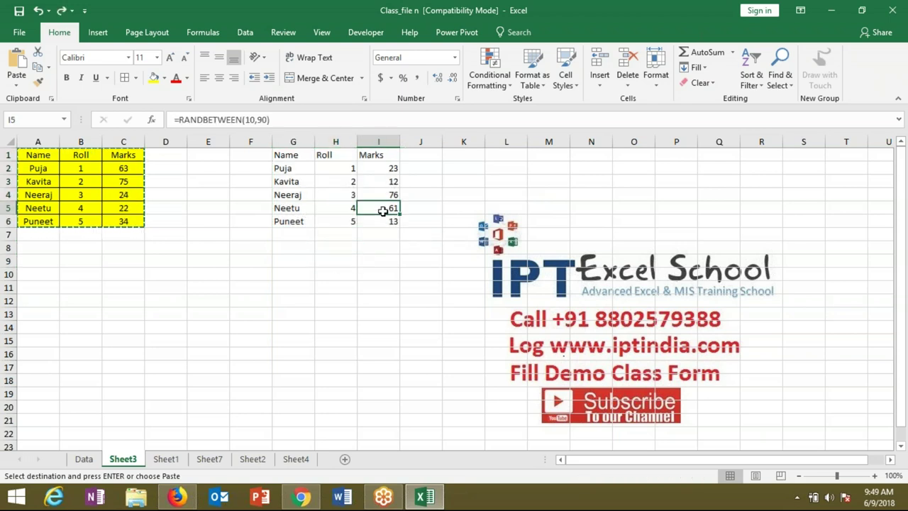
key(Down)
key(Down)
key(Down)
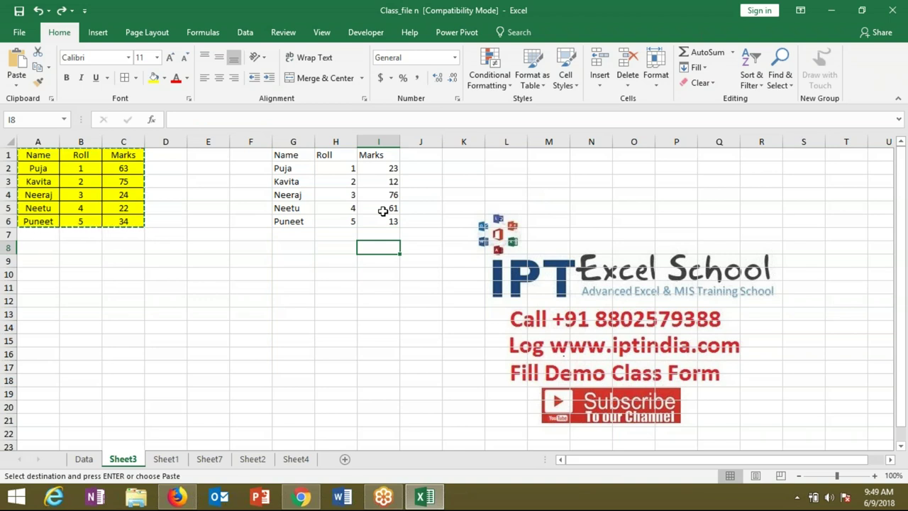
key(Up)
key(Up)
key(Up)
key(Up)
key(Up)
key(Up)
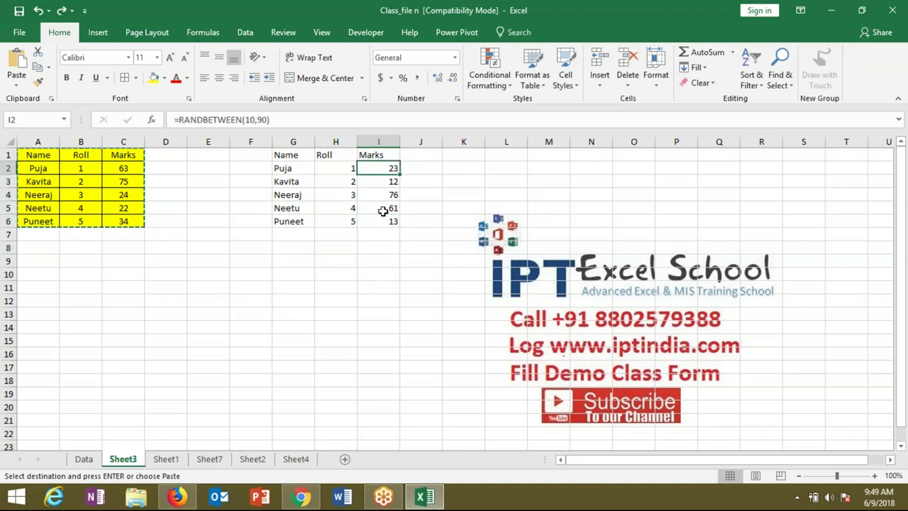
key(ctrl+shift+Down)
key(shift+Down)
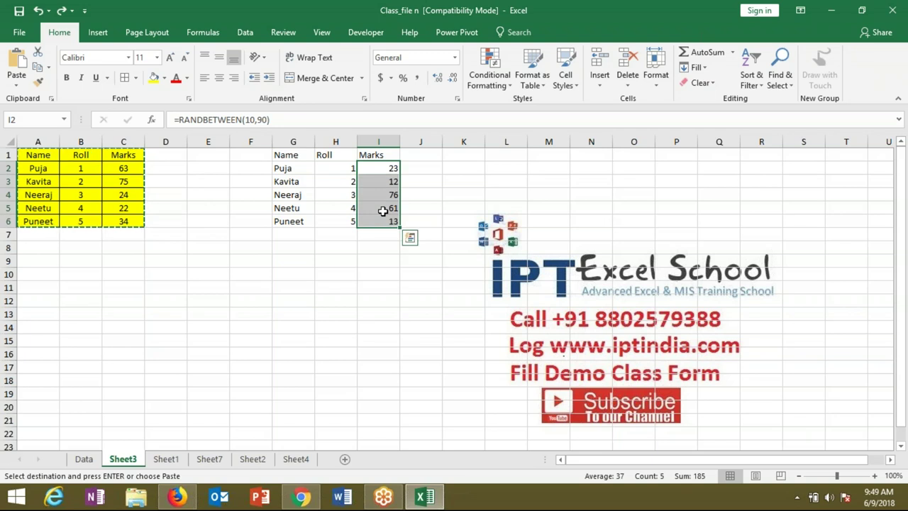
key(Up)
key(Down)
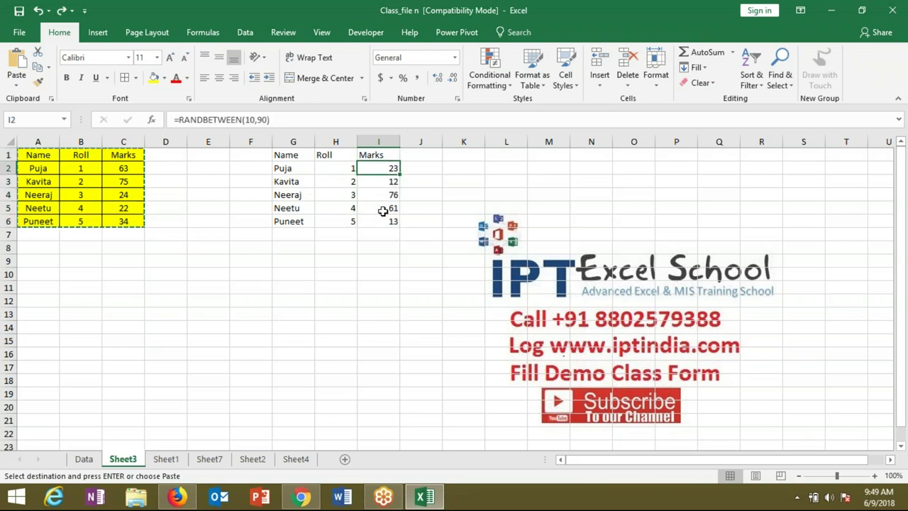
key(ctrl+shift+Down)
key(ctrl+c)
- Paste the marks back as values only, replacing the RANDBETWEEN formulas in I2:I6
right_click(384, 199)
click(443, 273)
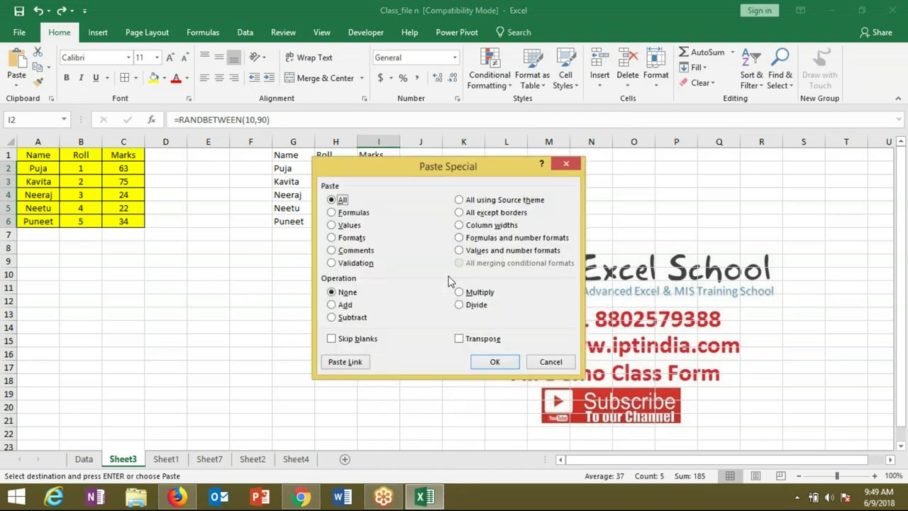
click(352, 227)
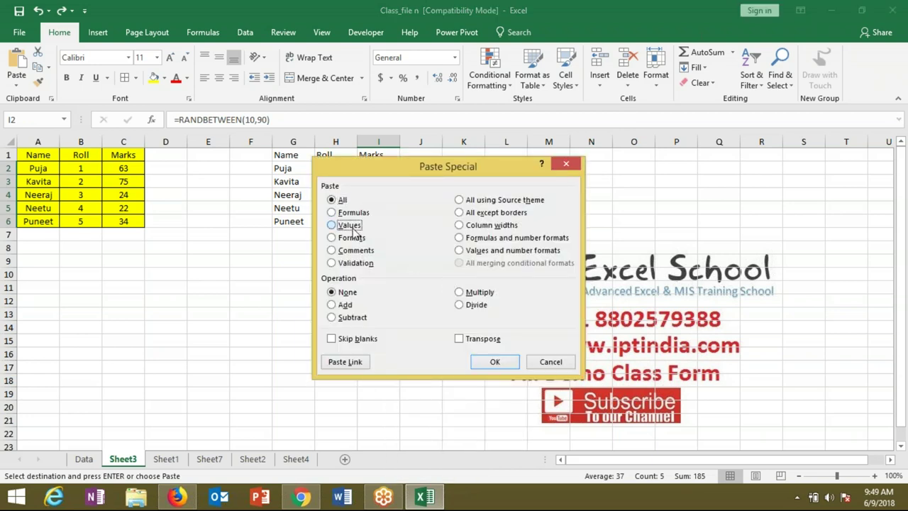
click(502, 367)
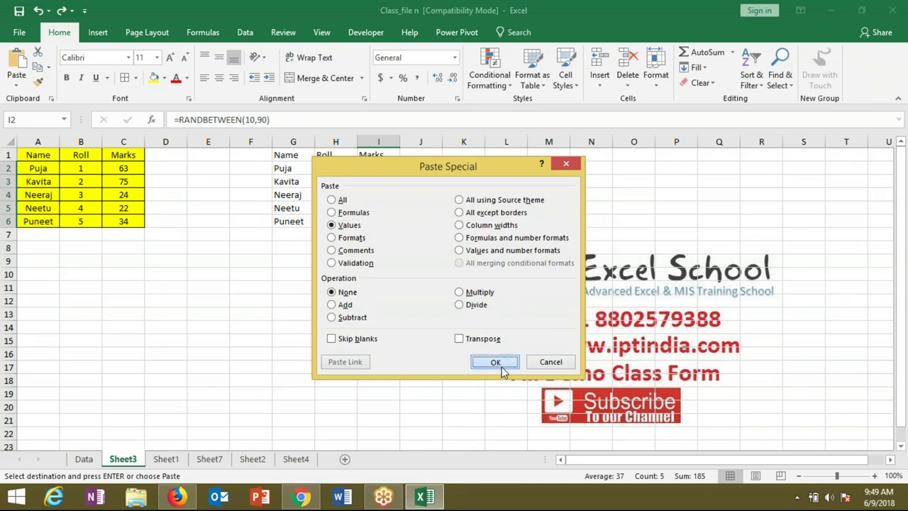
key(Down)
key(Up)
key(Up)
key(Down)
key(Down)
key(Down)
key(Down)
key(Down)
key(Down)
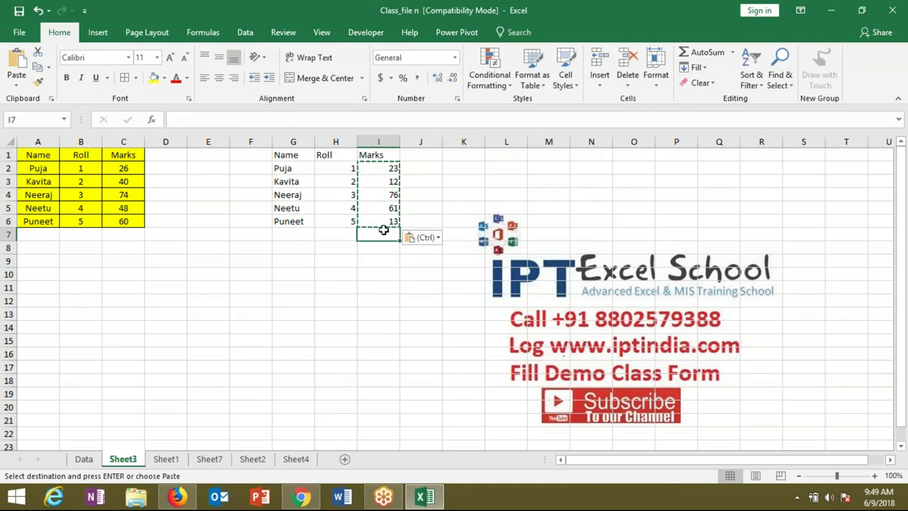
key(Up)
key(Up)
key(Up)
- Copy A1:C6 and paste only its formats onto F9:H14 via Paste Special > Formats
drag(43, 154, 116, 220)
key(ctrl+c)
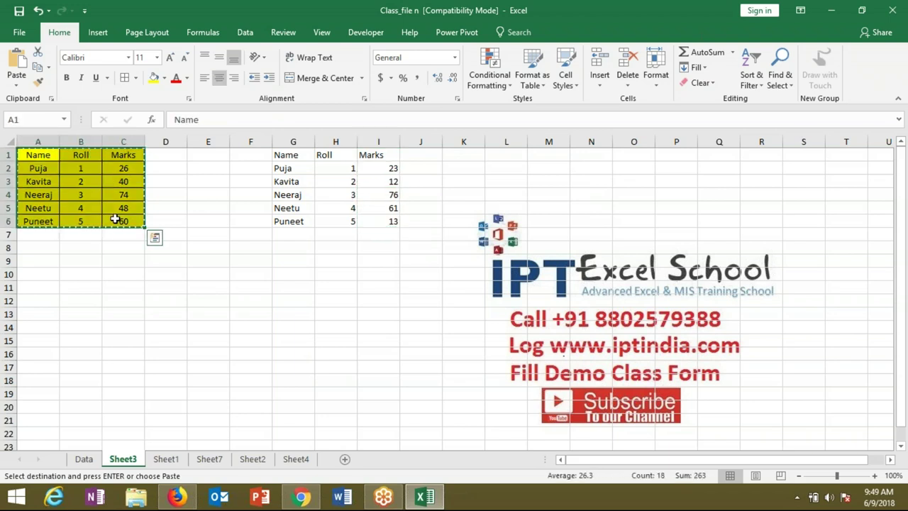
right_click(235, 260)
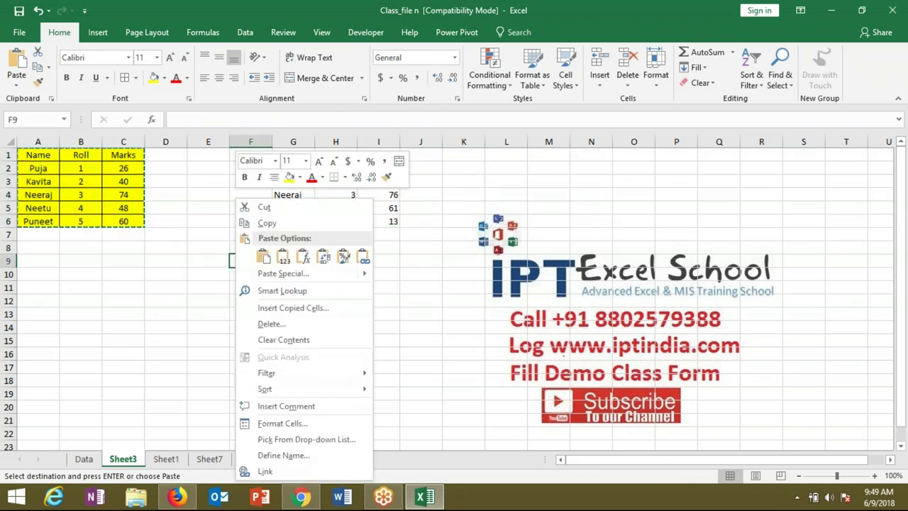
click(256, 277)
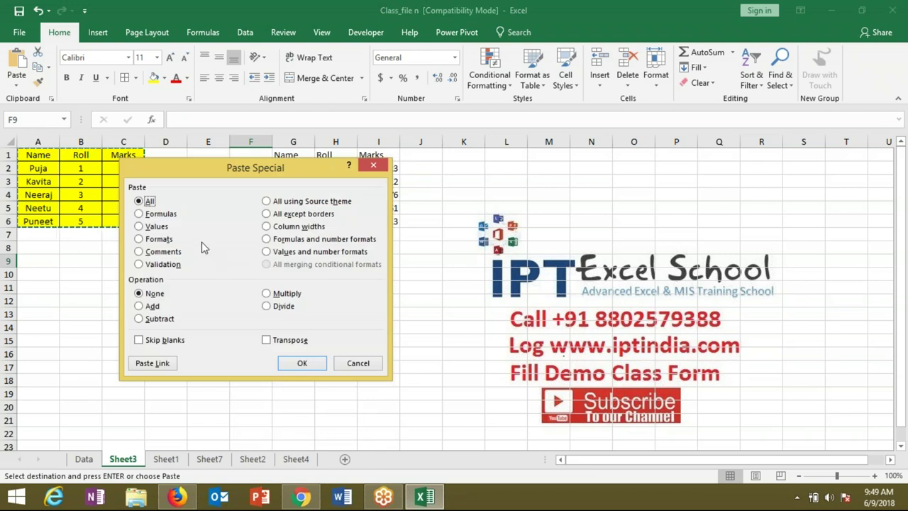
click(170, 239)
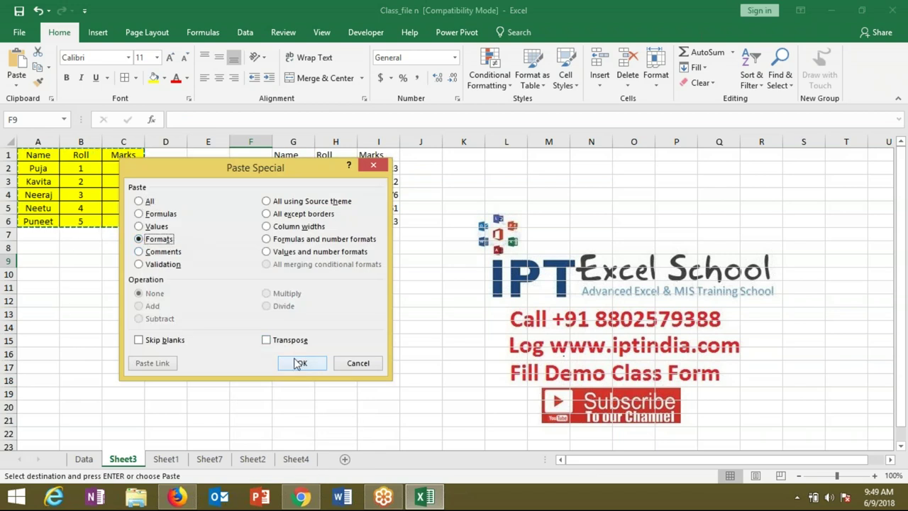
key(Return)
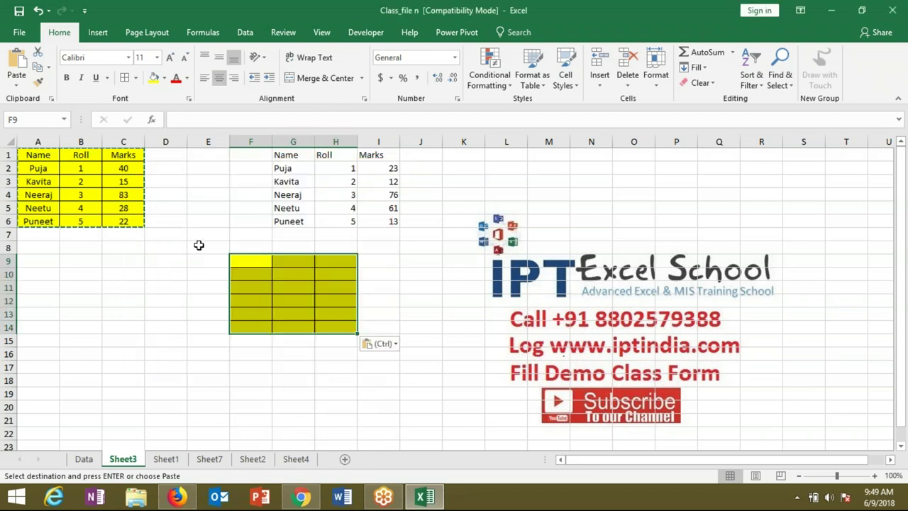
click(199, 246)
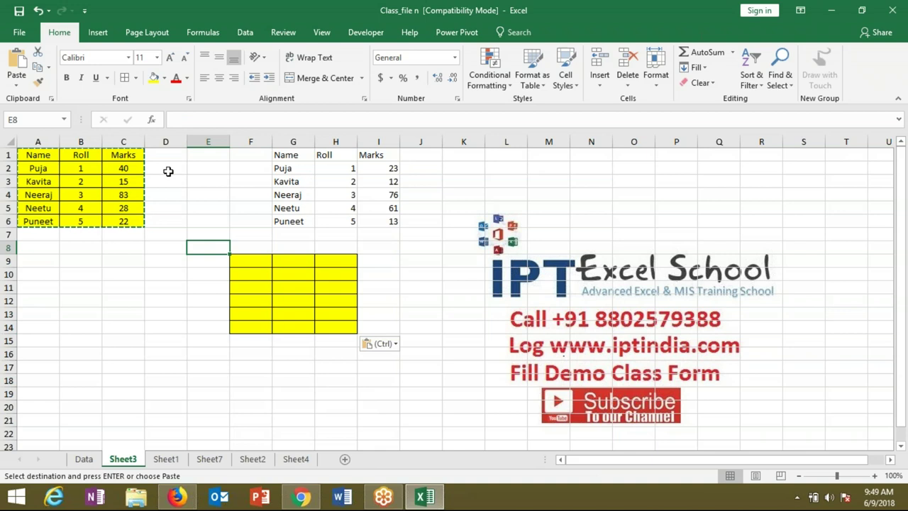
click(136, 157)
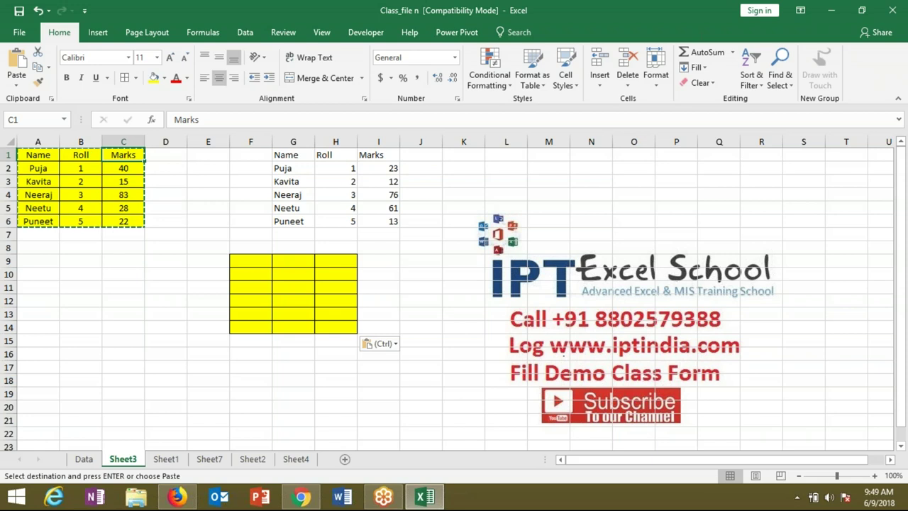
- Insert a comment on the Marks header in C1 and copy that cell
right_click(137, 159)
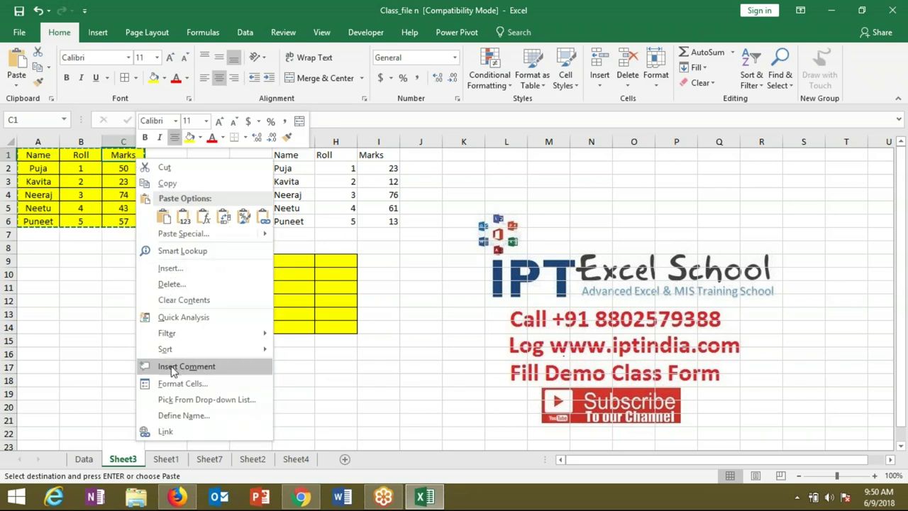
click(185, 366)
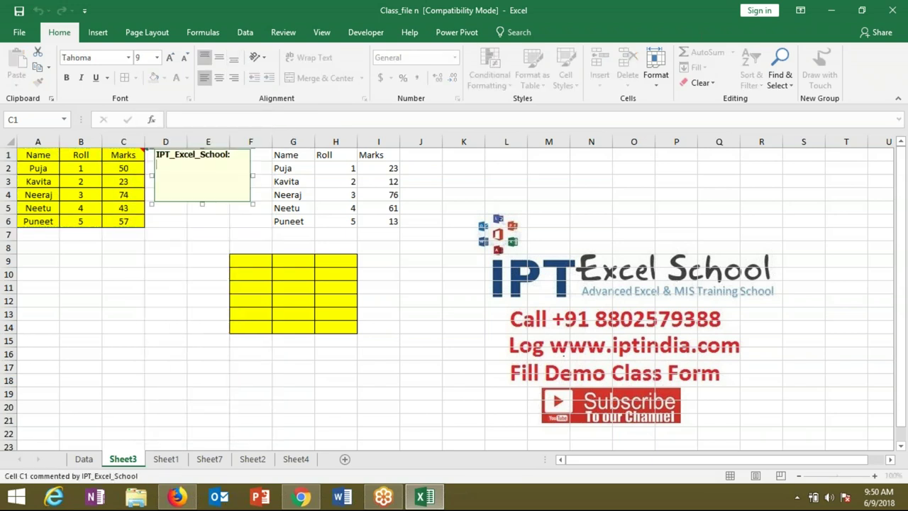
click(177, 366)
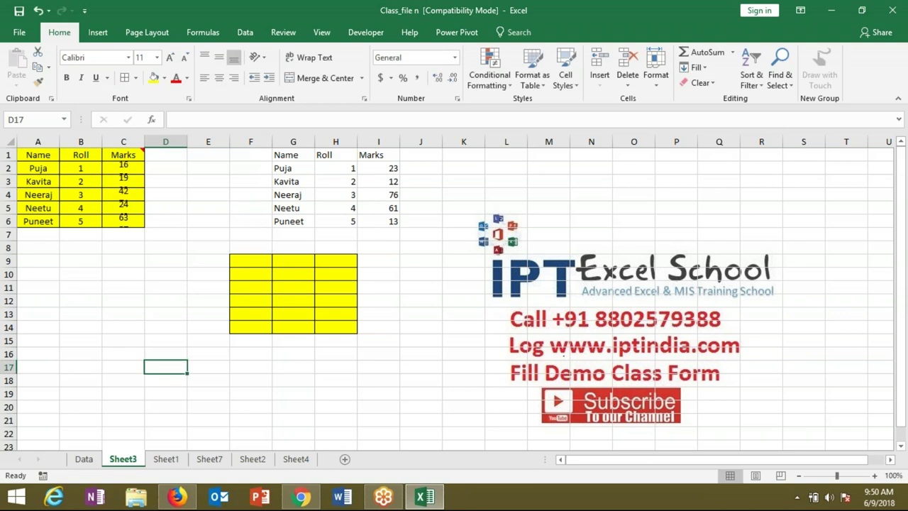
click(130, 159)
key(ctrl+c)
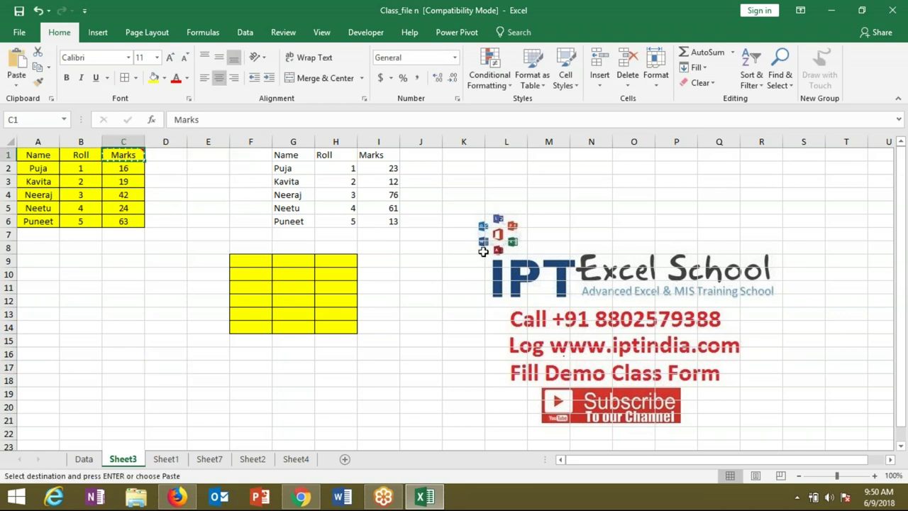
- Paste only the comment onto J9:J14 via Paste Special > Comments, then select columns F to J
drag(410, 259, 417, 330)
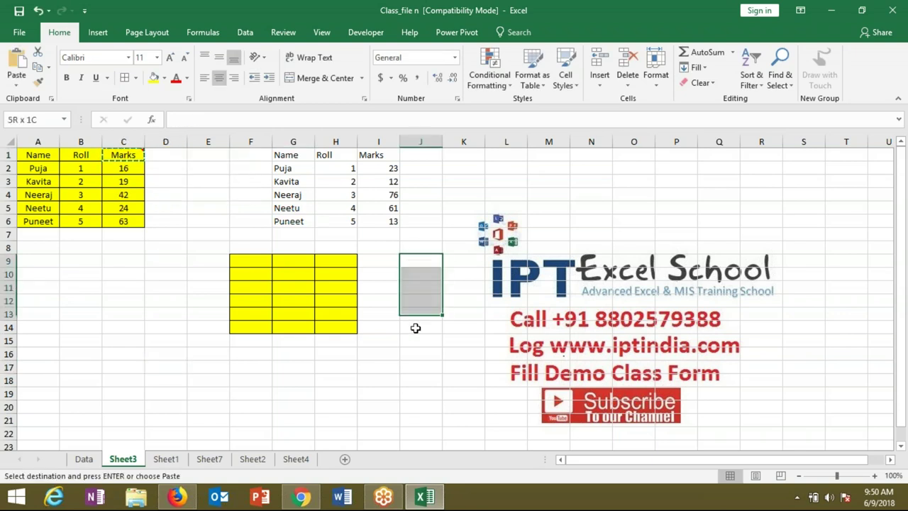
right_click(417, 319)
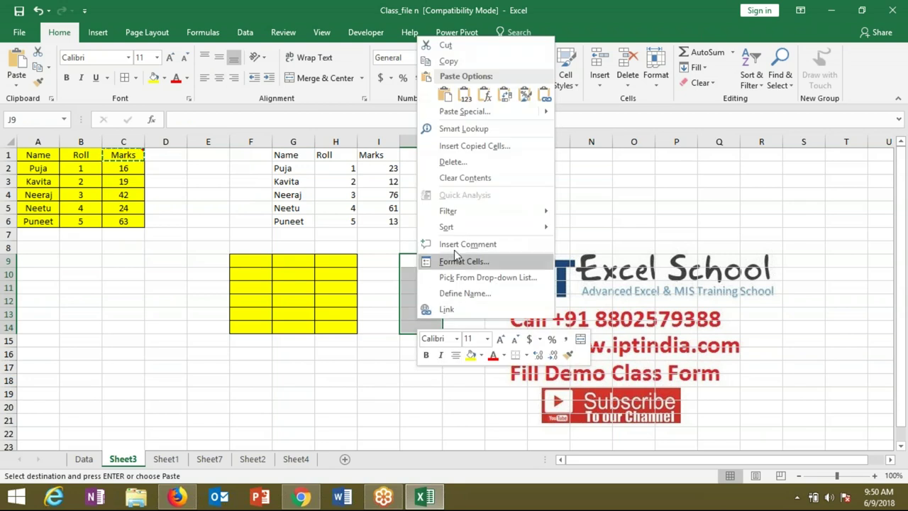
click(462, 111)
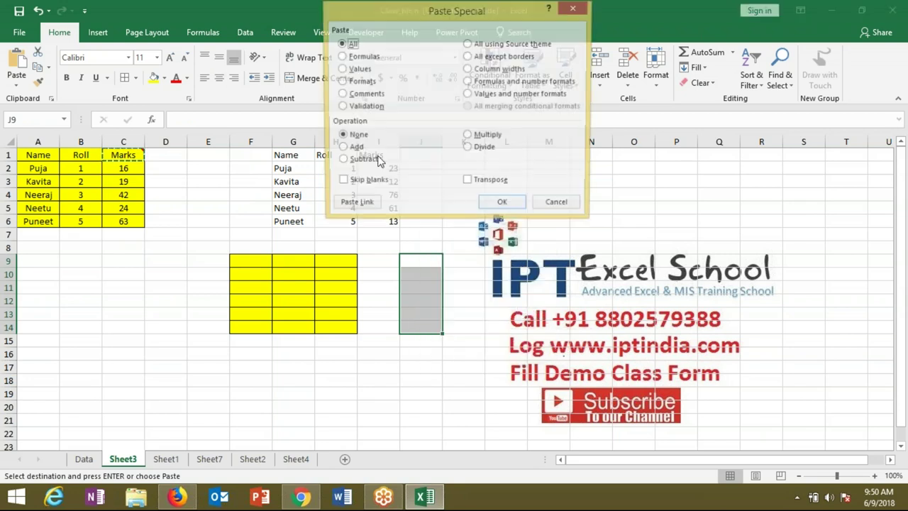
click(360, 82)
click(364, 94)
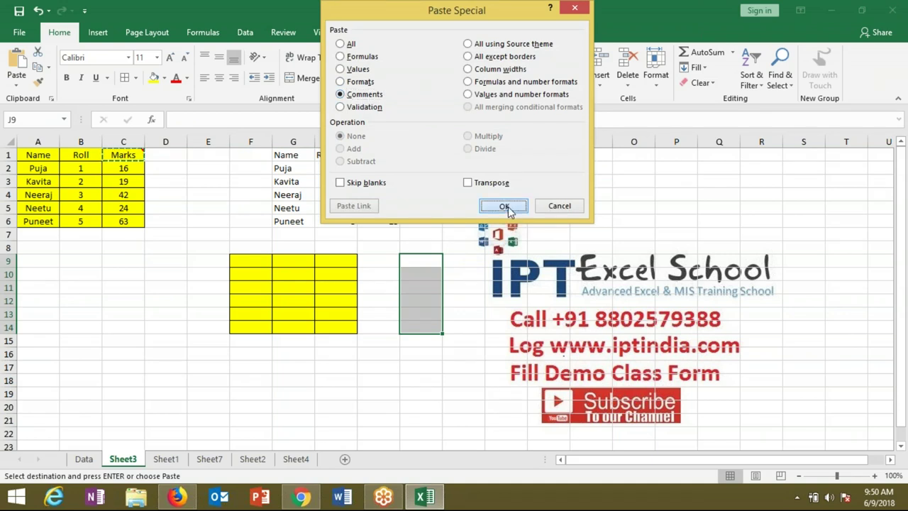
click(508, 211)
click(421, 220)
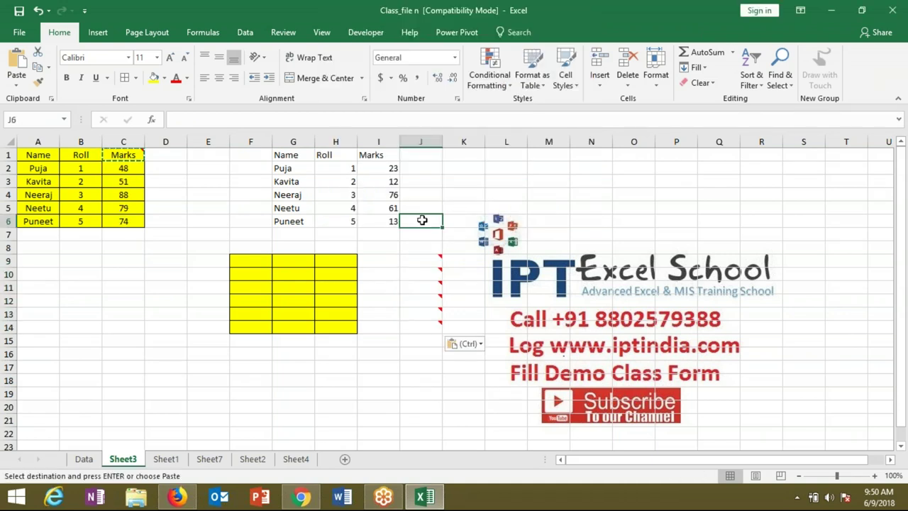
drag(250, 142, 408, 170)
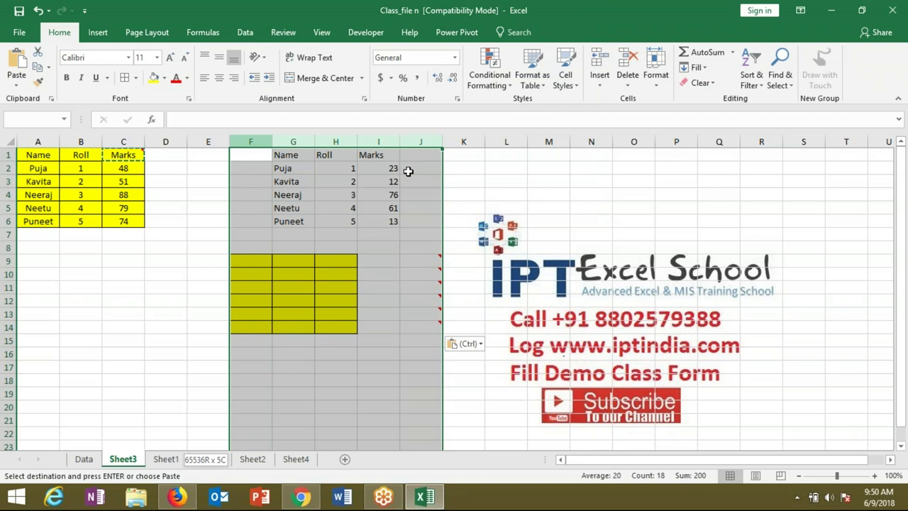
- Clear columns F to J and narrow the table's columns
key(ctrl+minus)
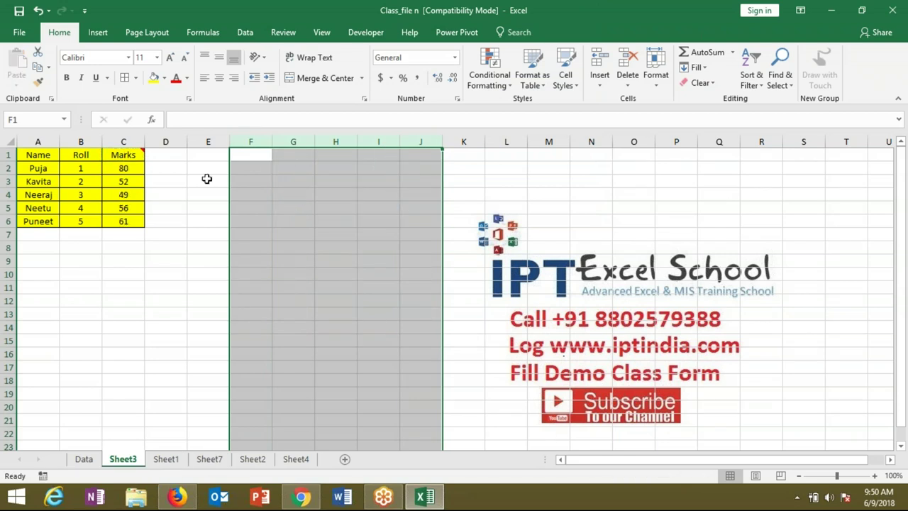
click(207, 179)
mouse_move(59, 141)
mouse_down()
mouse_move(51, 142)
mouse_move(102, 142)
mouse_up()
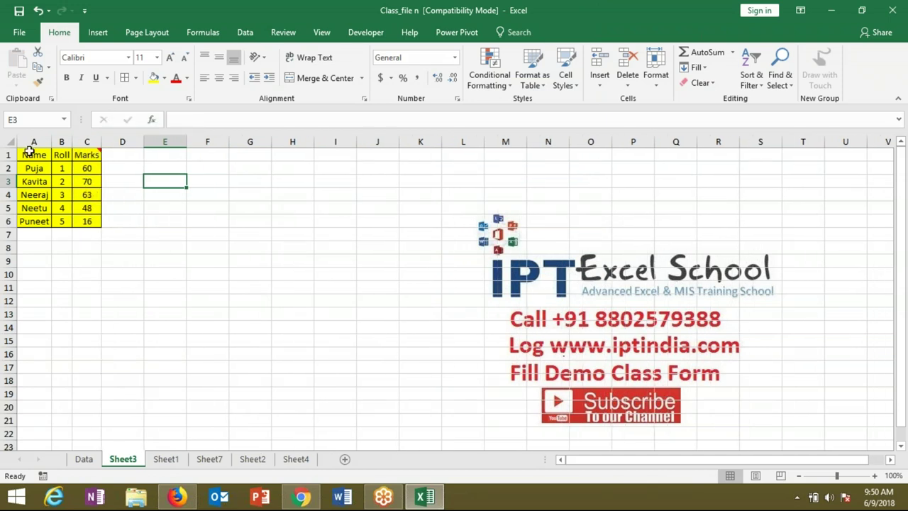
- Copy the Name/Roll/Marks table A1:C6 and paste it at H1
drag(31, 154, 89, 220)
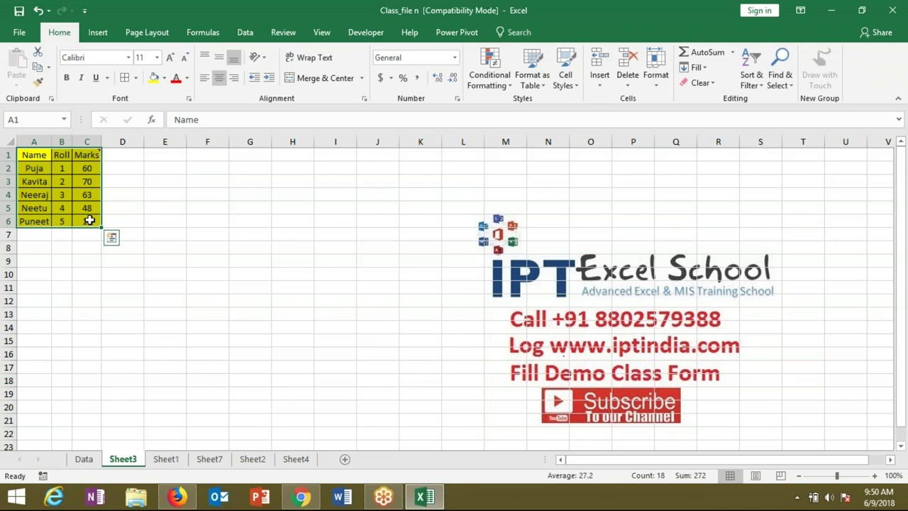
key(ctrl+c)
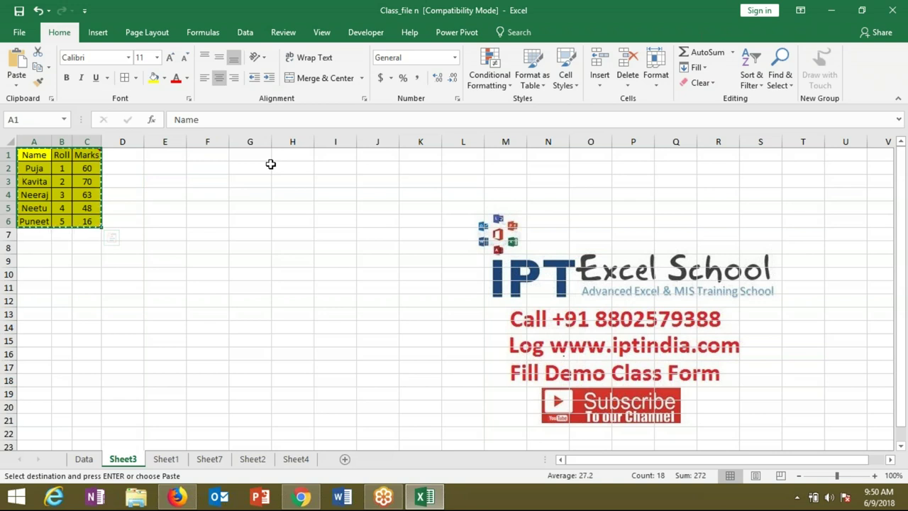
click(300, 155)
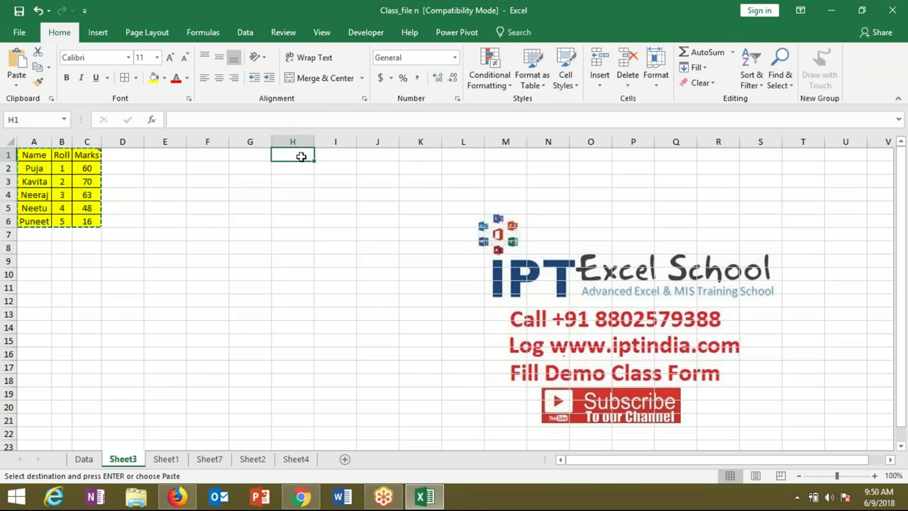
key(ctrl+v)
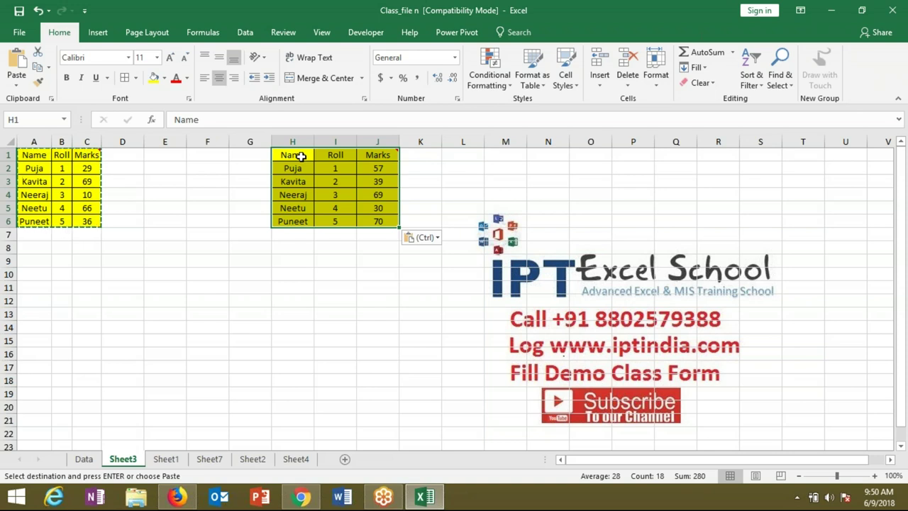
- Give the H1 copy the original's column widths via Paste Special Column widths
right_click(301, 156)
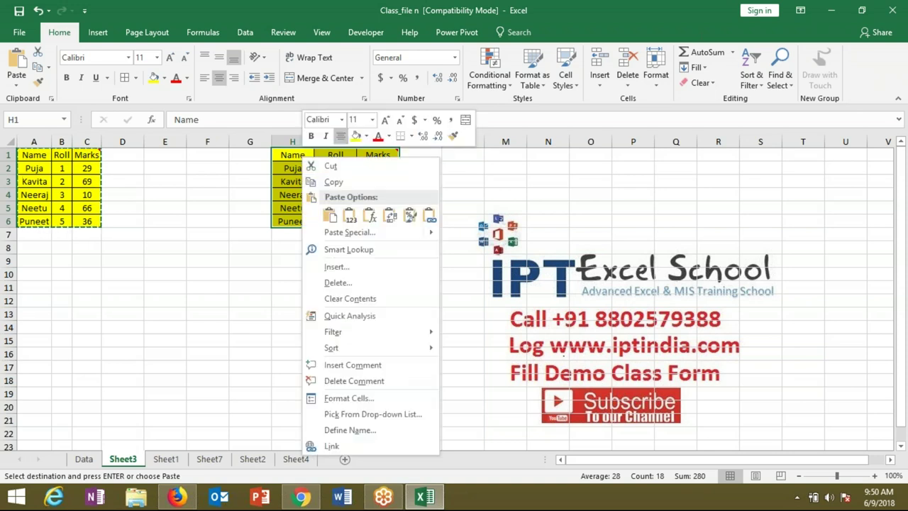
click(331, 234)
click(370, 183)
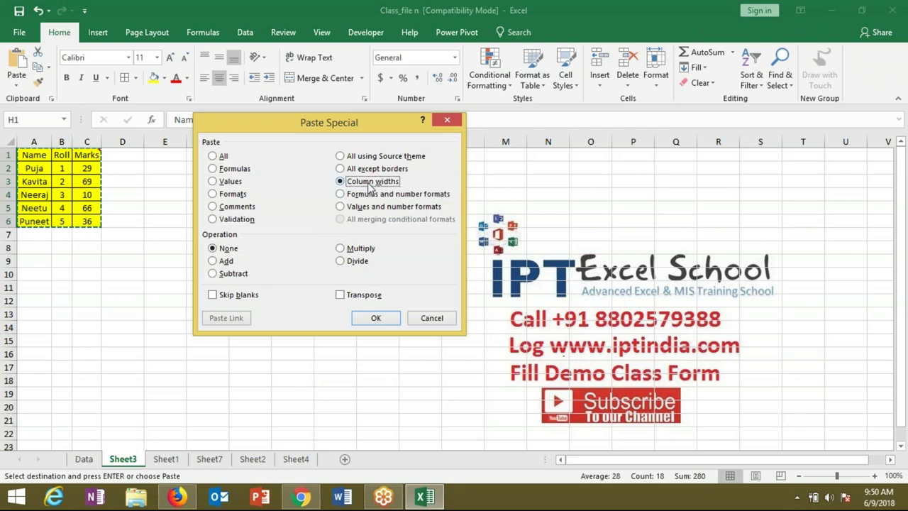
click(376, 318)
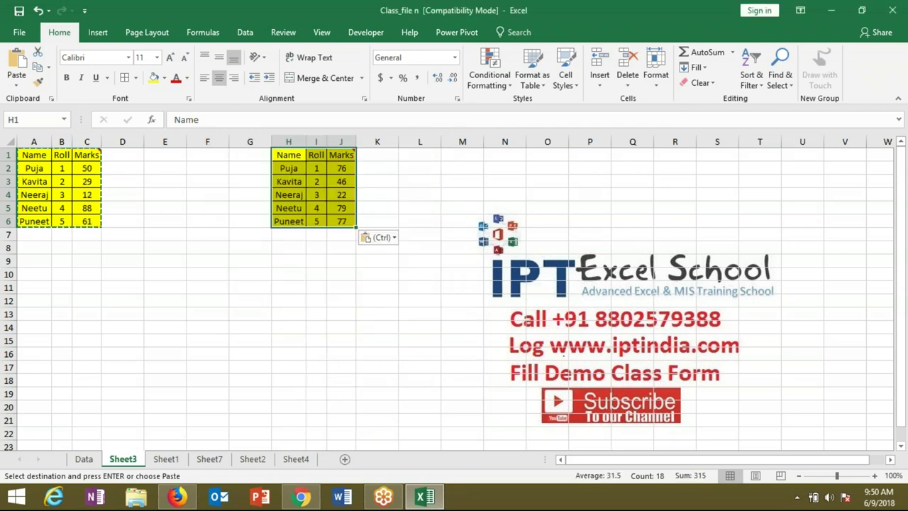
right_click(432, 154)
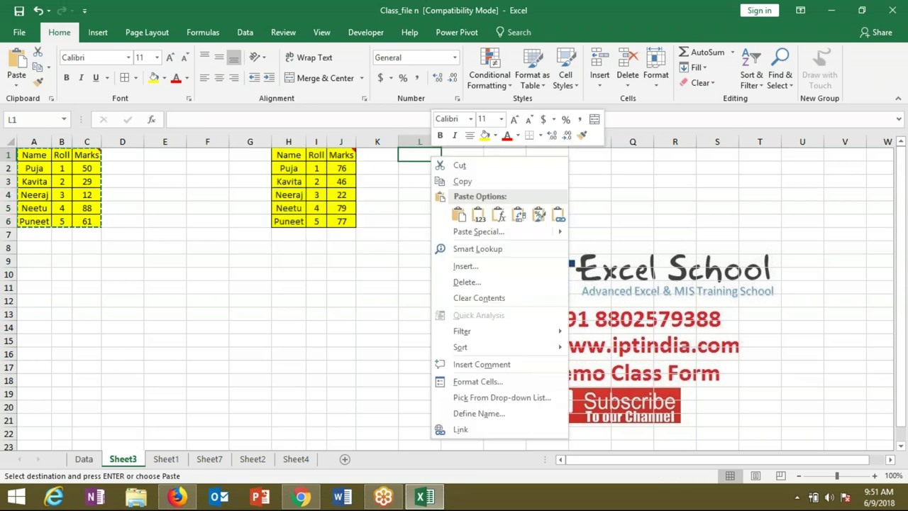
- Paste another copy of the table with matching column widths at L1
click(477, 231)
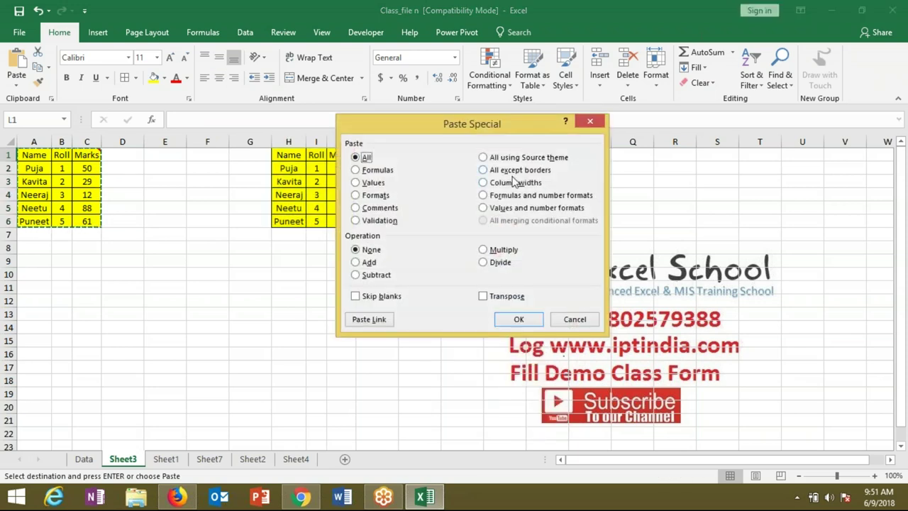
click(510, 182)
click(519, 319)
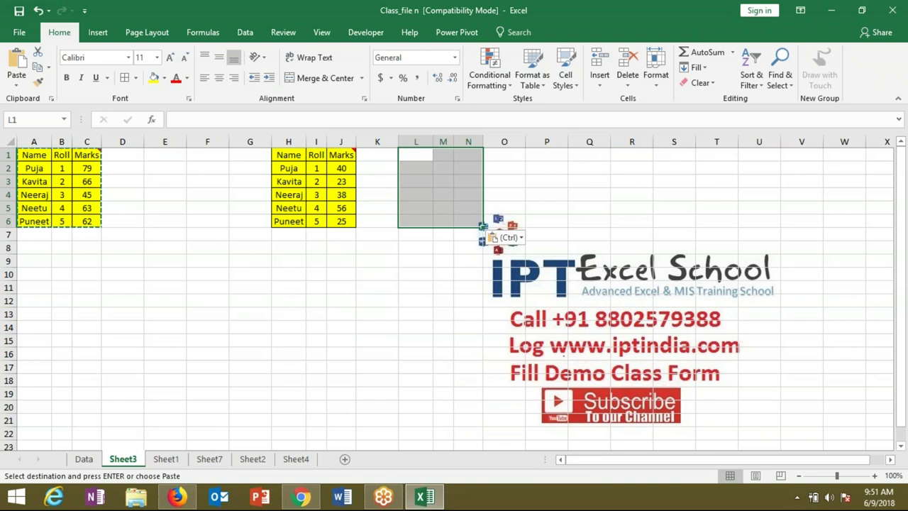
key(ctrl+v)
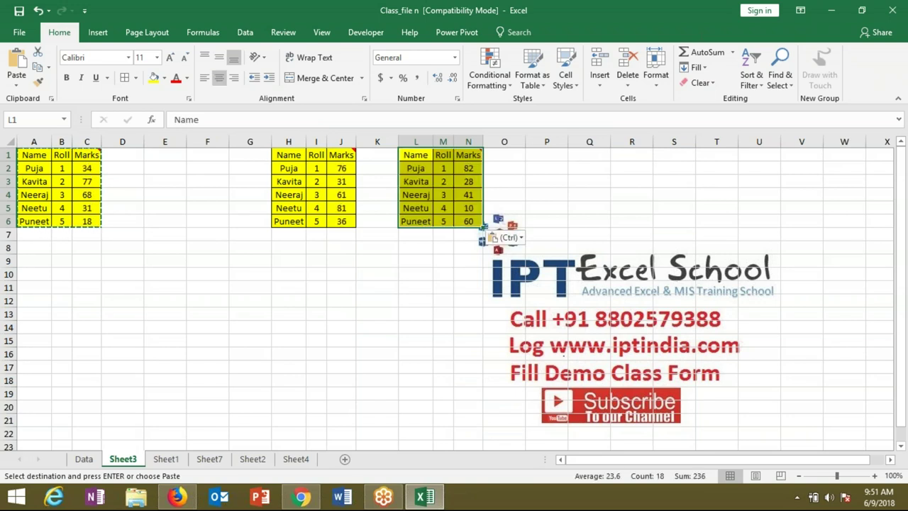
- Undo both table pastes and the accidental move of H2 to H1
key(ctrl+z)
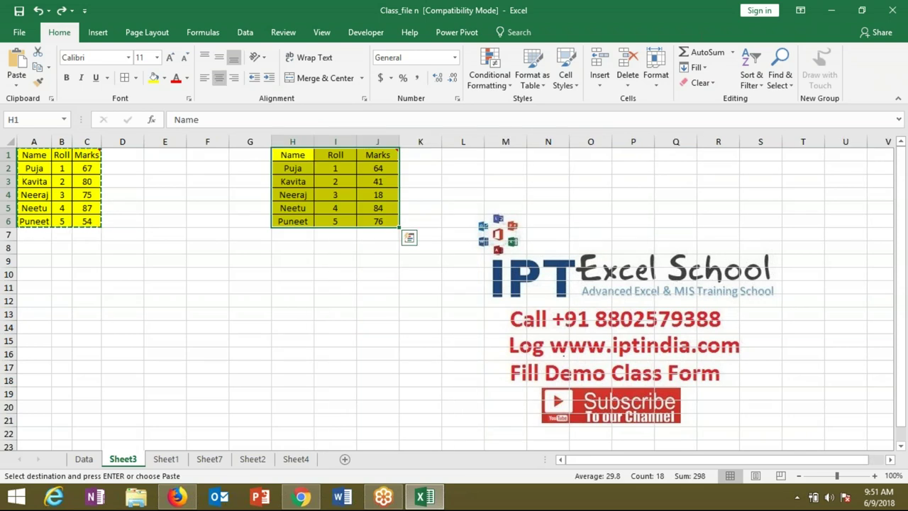
key(ctrl+z)
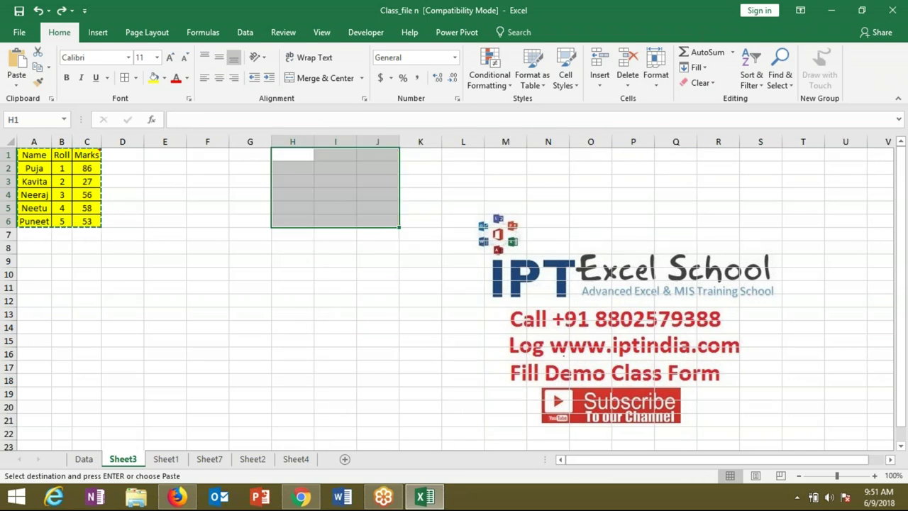
click(305, 164)
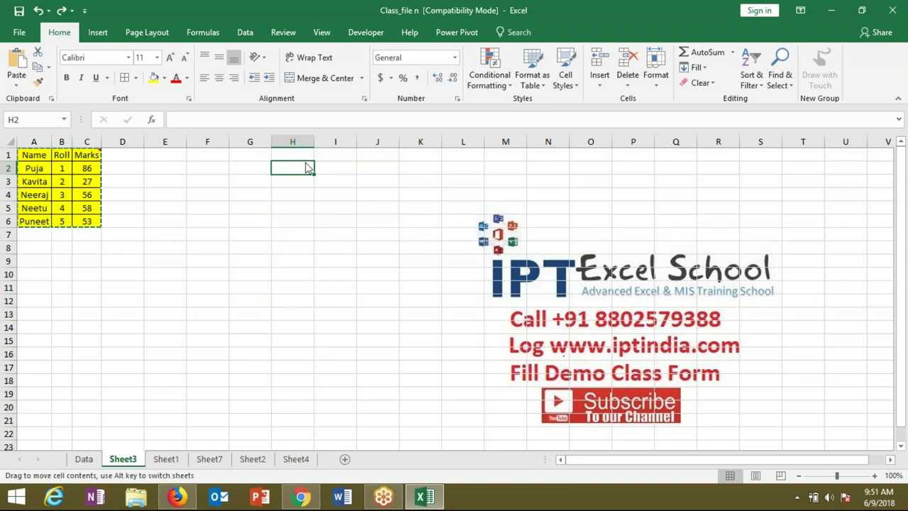
drag(307, 167, 298, 153)
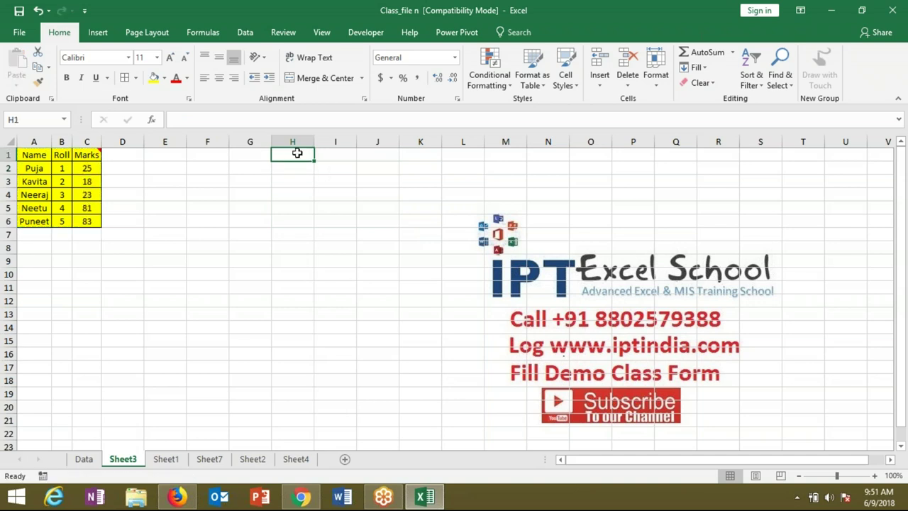
key(ctrl+z)
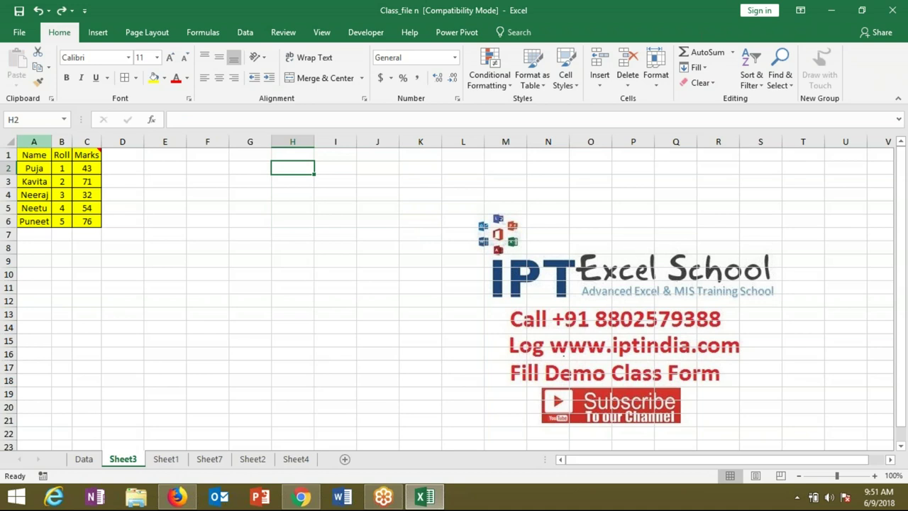
- Copy the original Name/Roll/Marks table A1:C6 again
drag(34, 155, 83, 219)
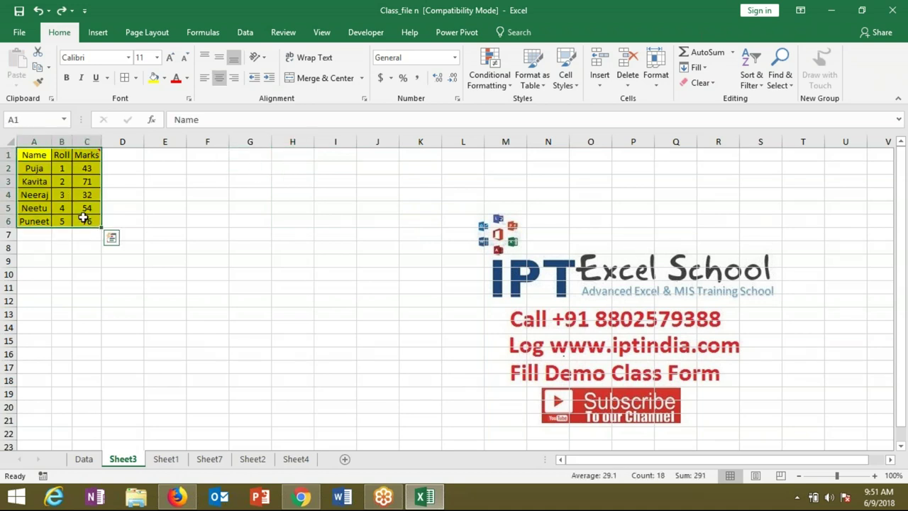
key(ctrl+c)
click(248, 154)
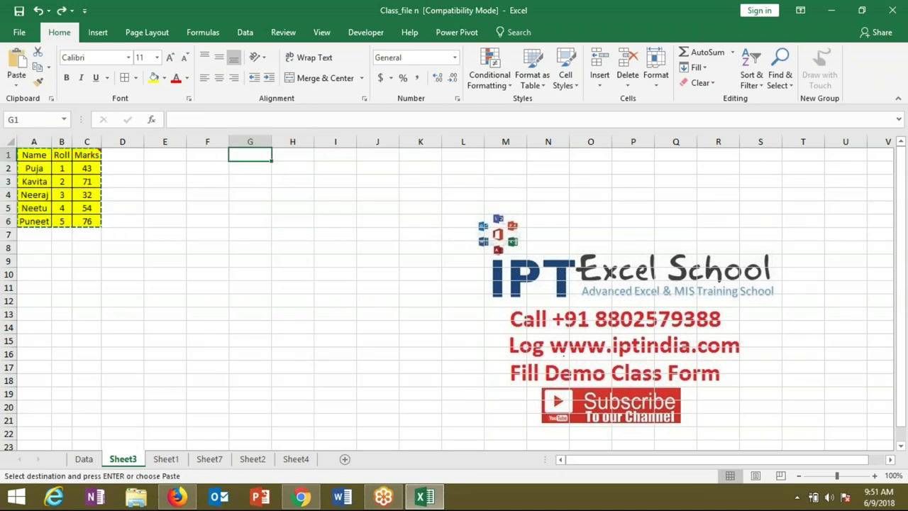
right_click(247, 155)
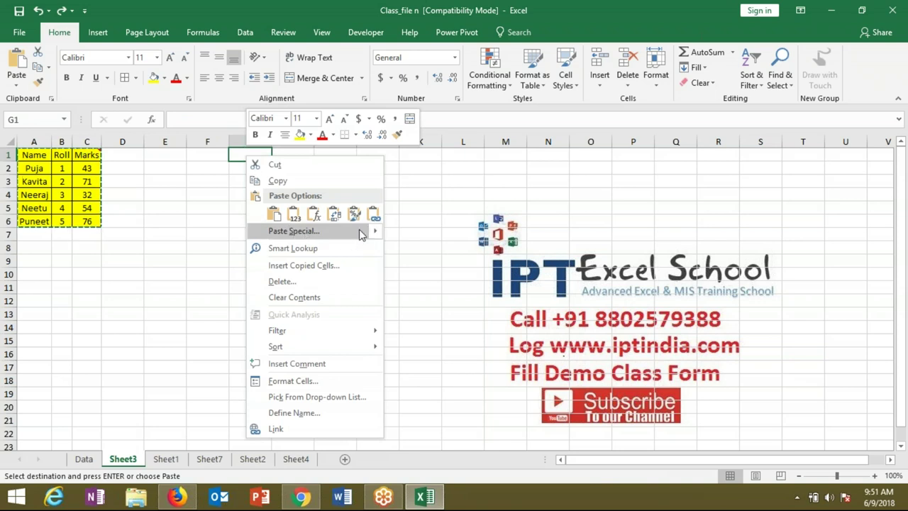
mouse_move(377, 235)
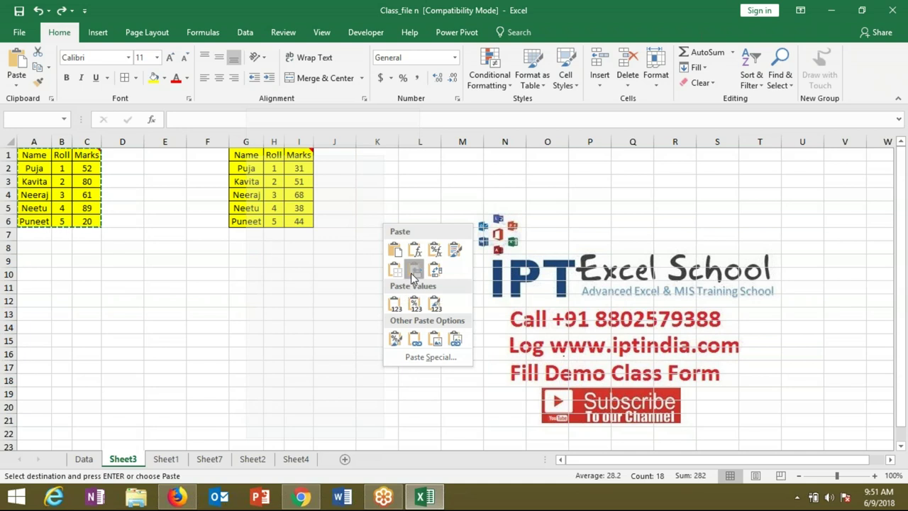
click(415, 273)
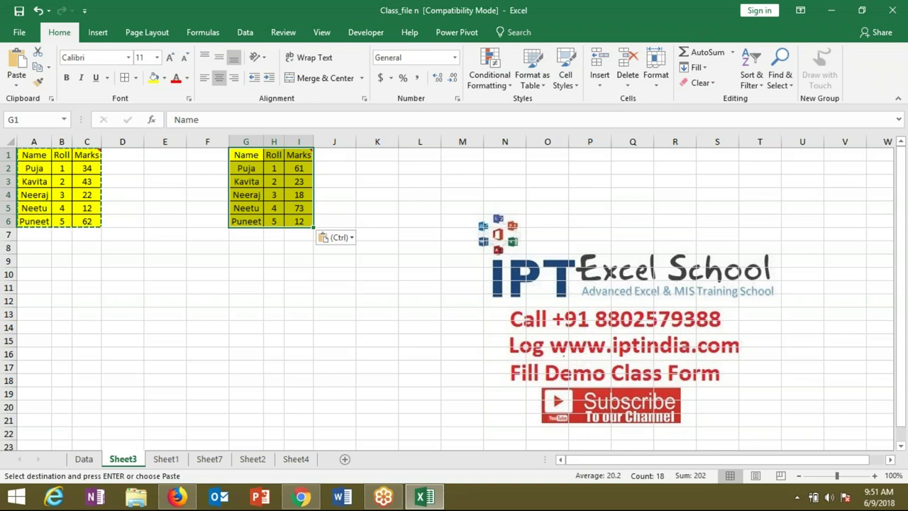
click(259, 247)
drag(246, 142, 299, 142)
mouse_move(305, 152)
key(ctrl+z)
click(124, 155)
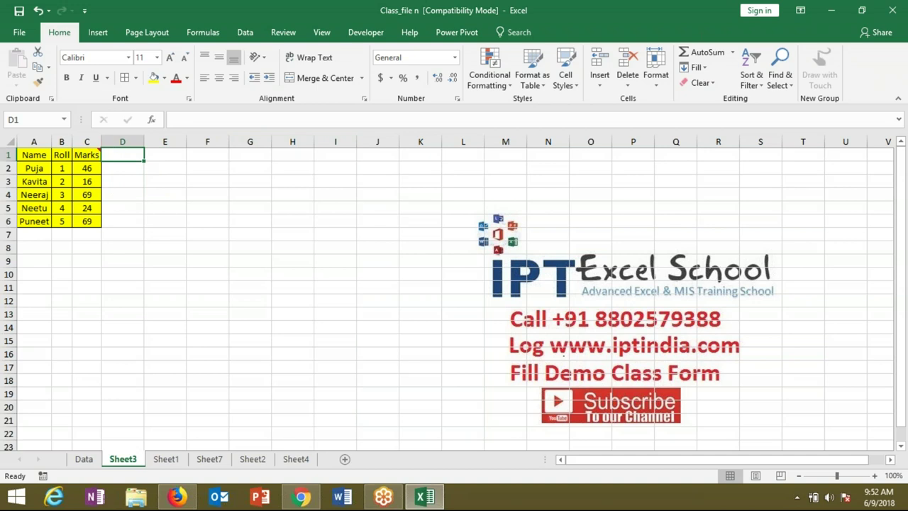
- Add a Date heading in D1 and fill dates 1-Jan through 5-Jan down to D6
text(Date)
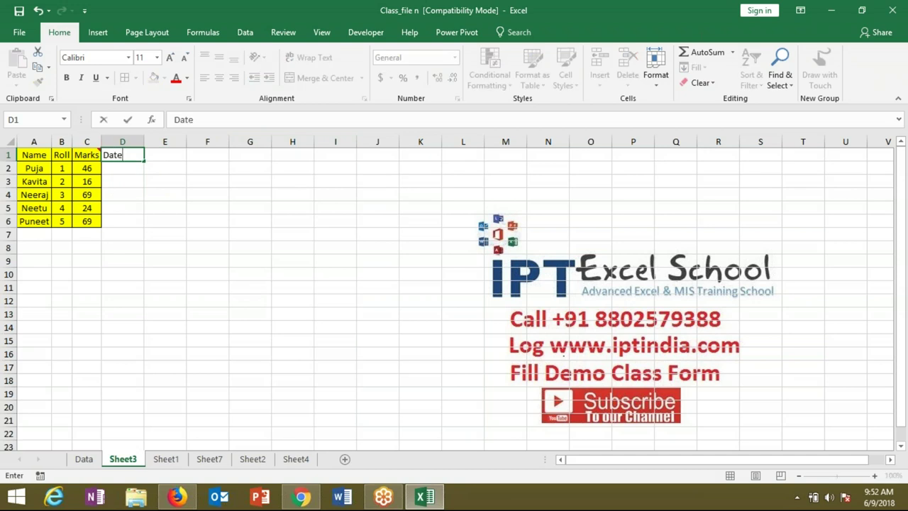
key(Return)
text(1/1)
key(Return)
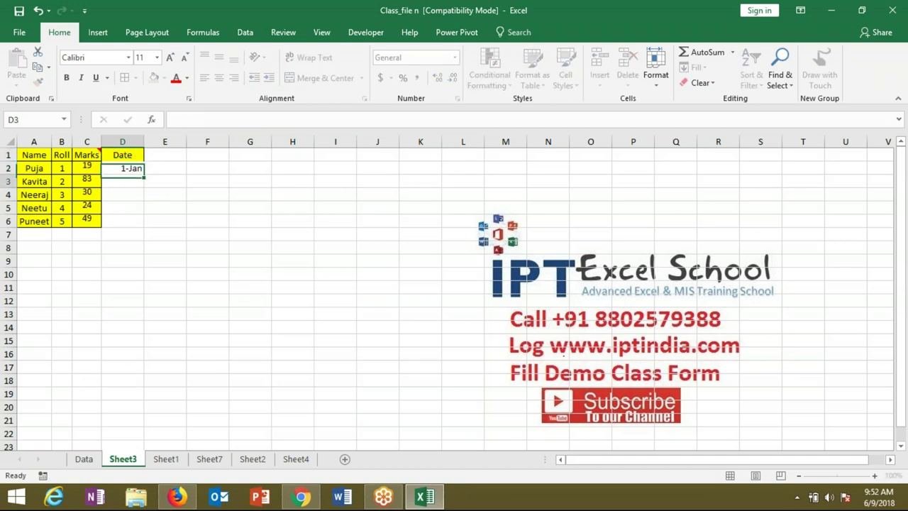
click(132, 168)
drag(144, 174, 144, 224)
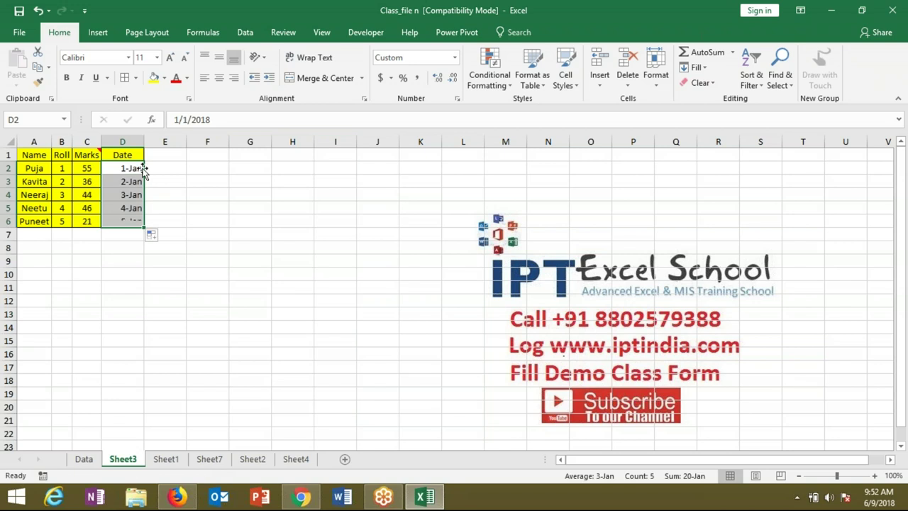
- Colour the Date cells yellow and copy D1:D6
click(152, 78)
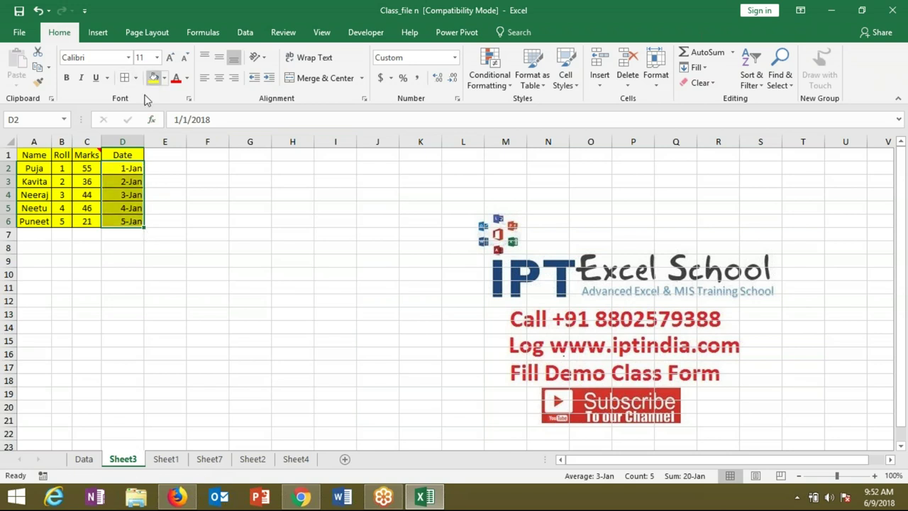
mouse_move(133, 155)
mouse_down()
mouse_move(130, 215)
mouse_move(163, 217)
mouse_up()
key(ctrl+c)
key(ctrl+c)
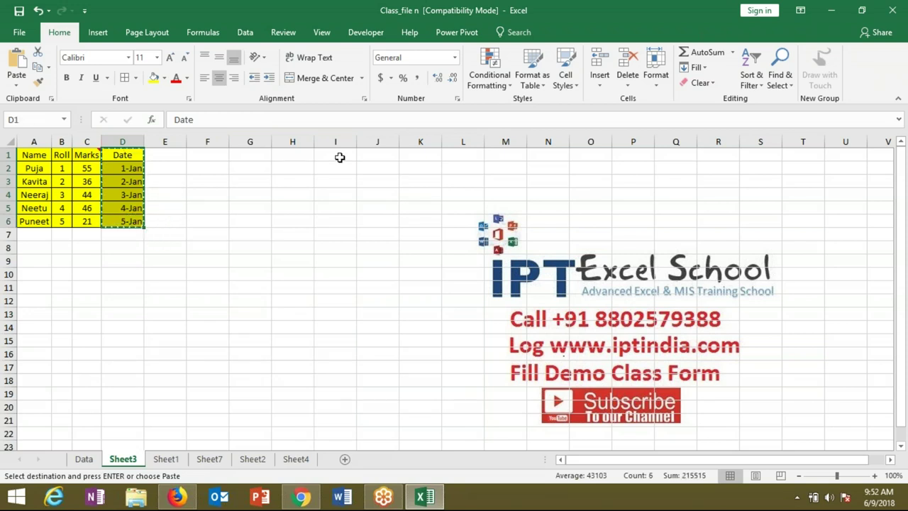
- Paste the copied dates into I1 as values only, showing serial numbers 43101–43105
click(340, 154)
right_click(340, 154)
click(382, 231)
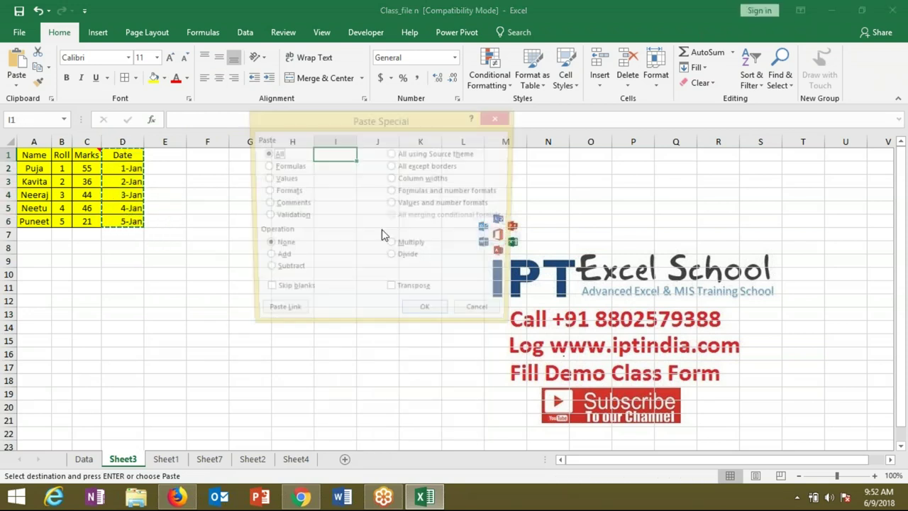
click(264, 179)
key(Return)
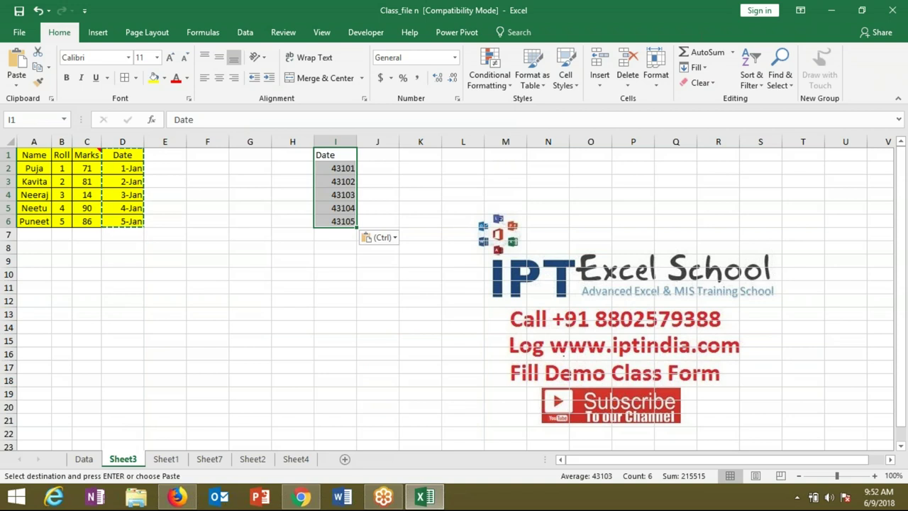
click(334, 168)
key(Left)
key(Left)
key(Right)
key(Right)
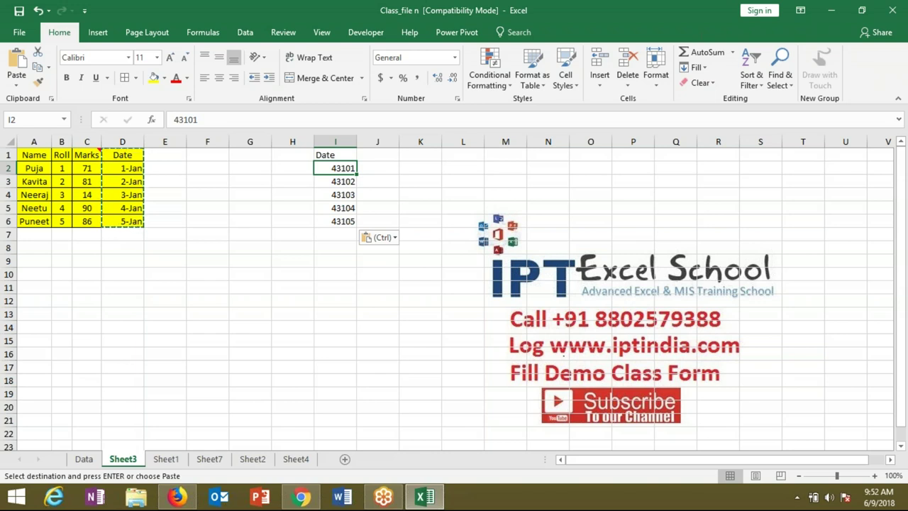
- Insert today's date in F11 with Ctrl+; and reformat it as General to show 43260
click(192, 290)
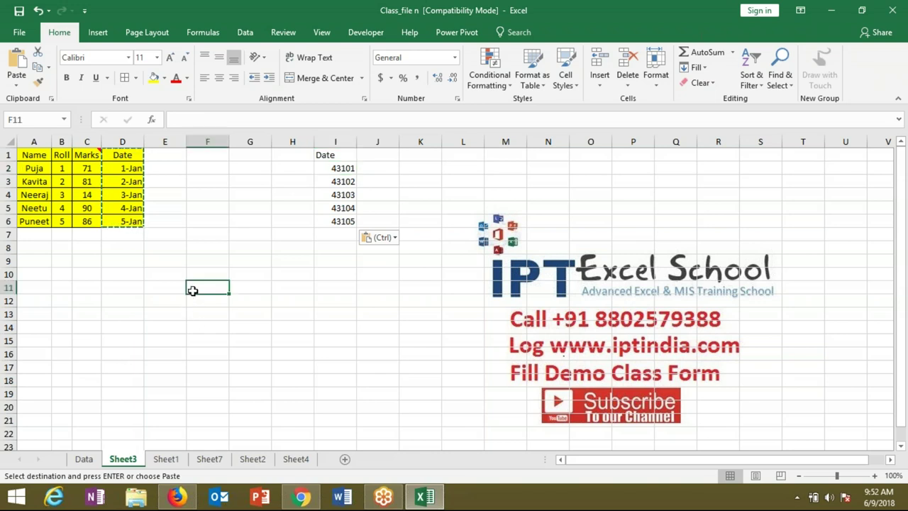
key(ctrl+semicolon)
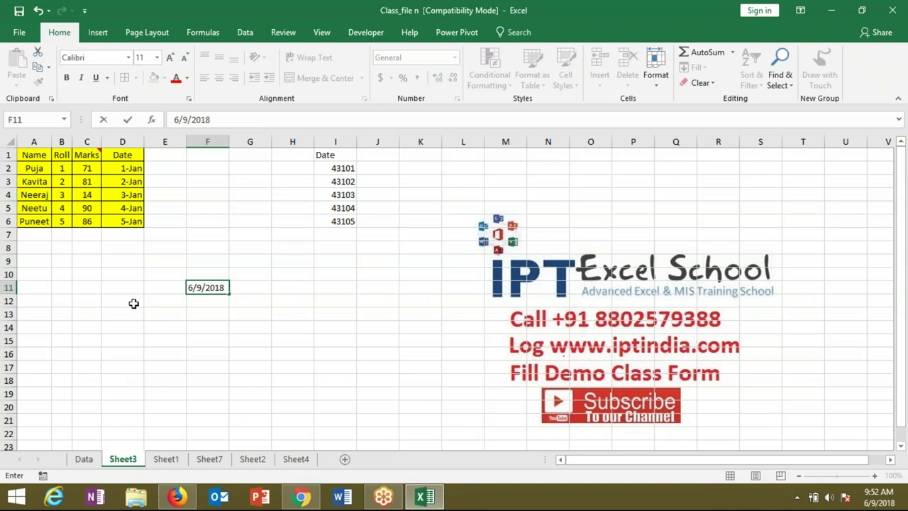
key(Return)
key(Up)
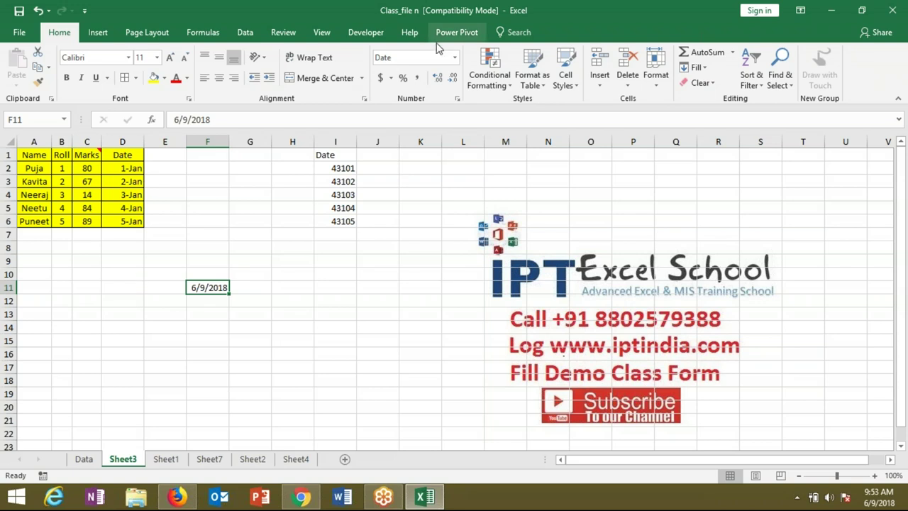
click(454, 58)
click(426, 79)
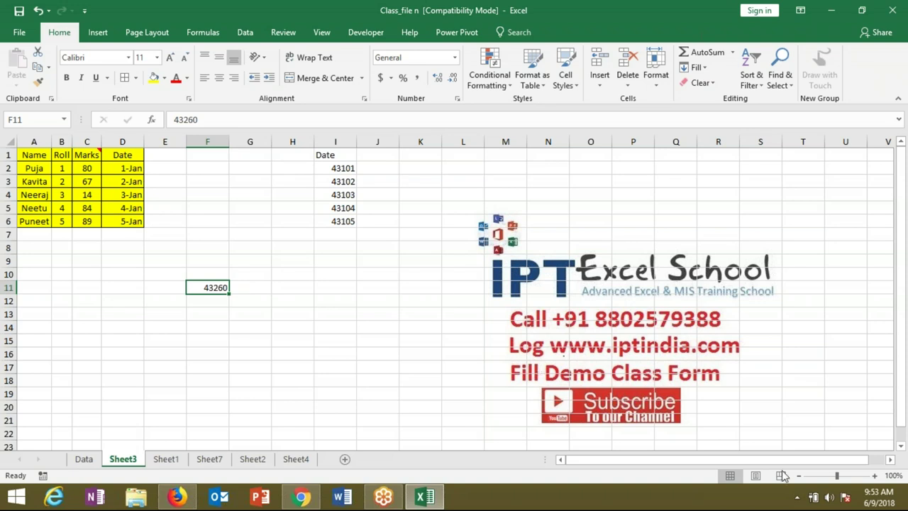
click(869, 493)
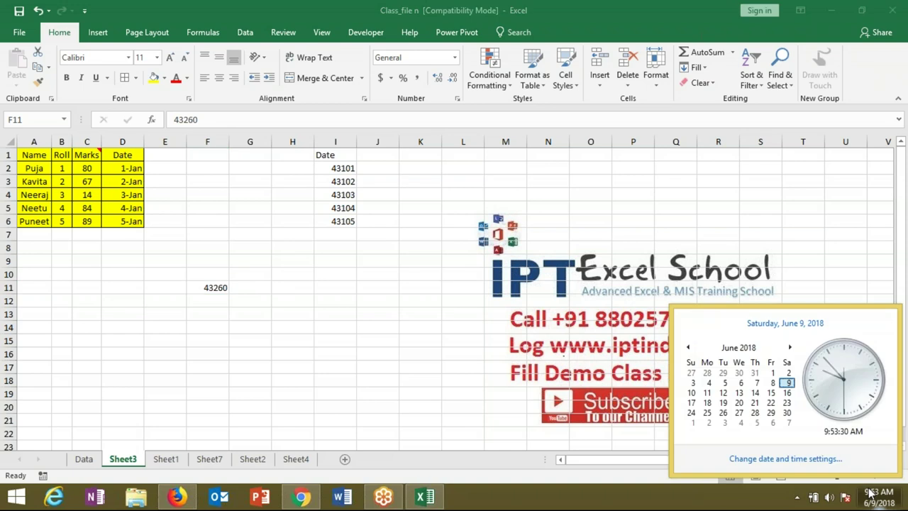
click(750, 349)
click(745, 349)
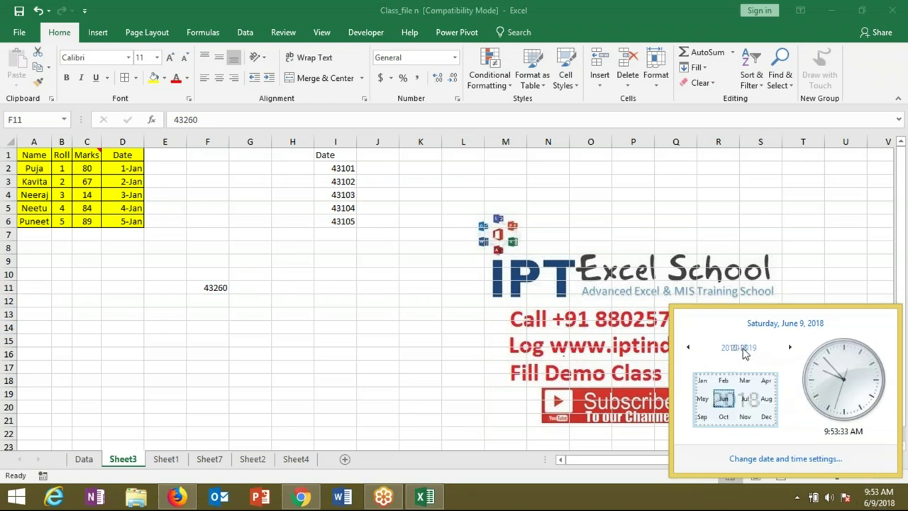
click(690, 349)
click(690, 350)
click(689, 350)
click(689, 350)
click(689, 350)
click(690, 350)
click(689, 350)
click(690, 350)
click(690, 350)
click(690, 349)
click(689, 349)
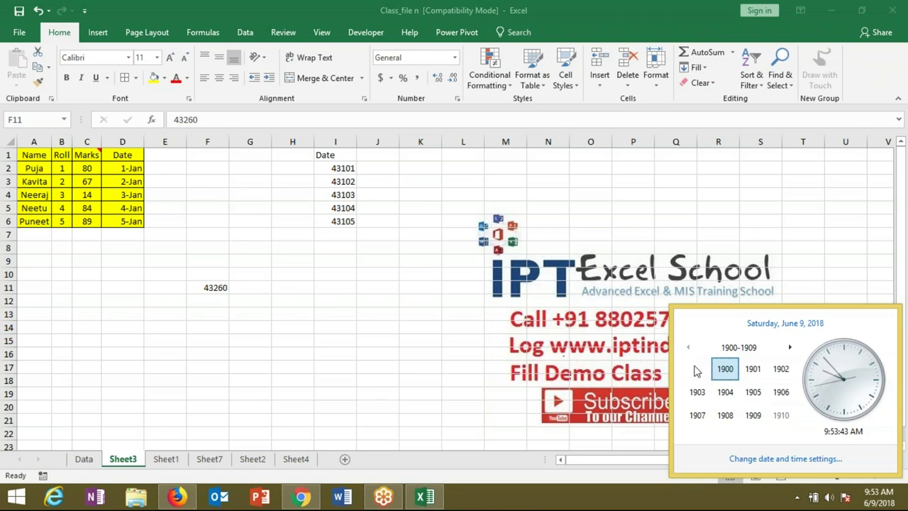
click(398, 374)
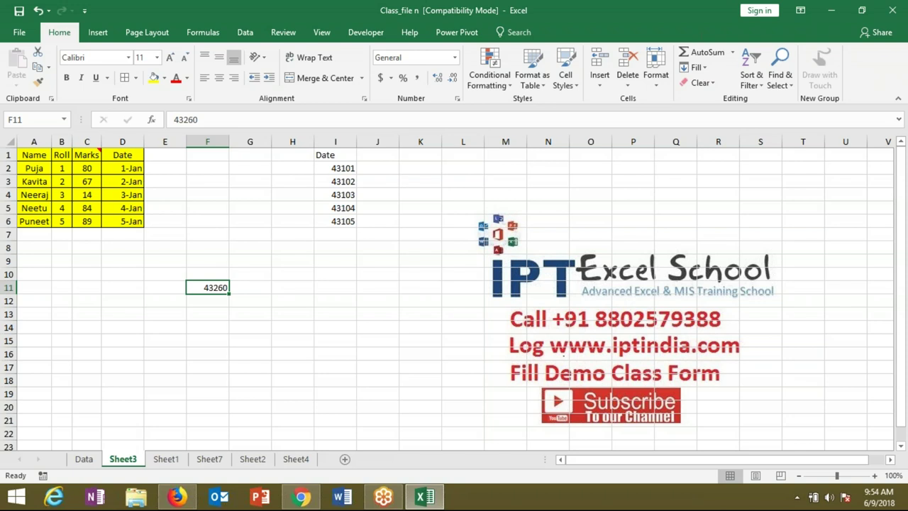
- Enter 1 in F11 and format it as Short Date, showing 1/1/1900
key(BackSpace)
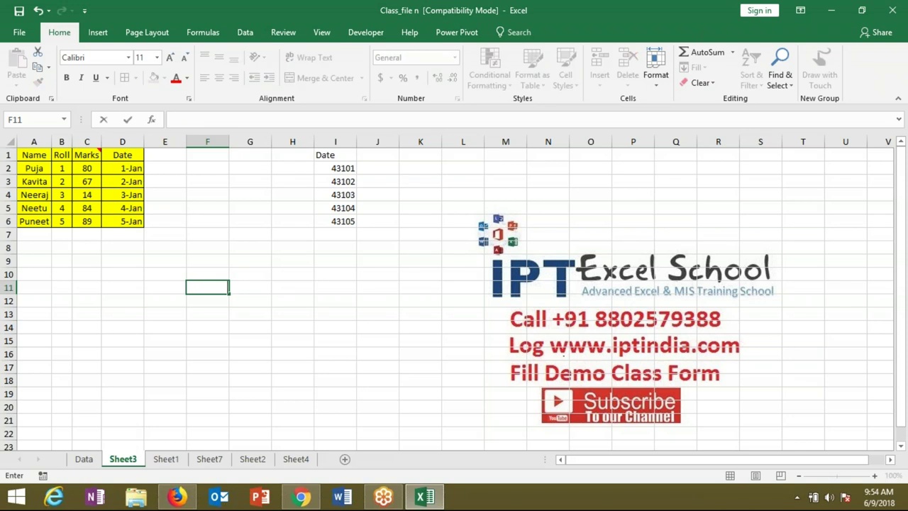
text(1)
key(Return)
key(Up)
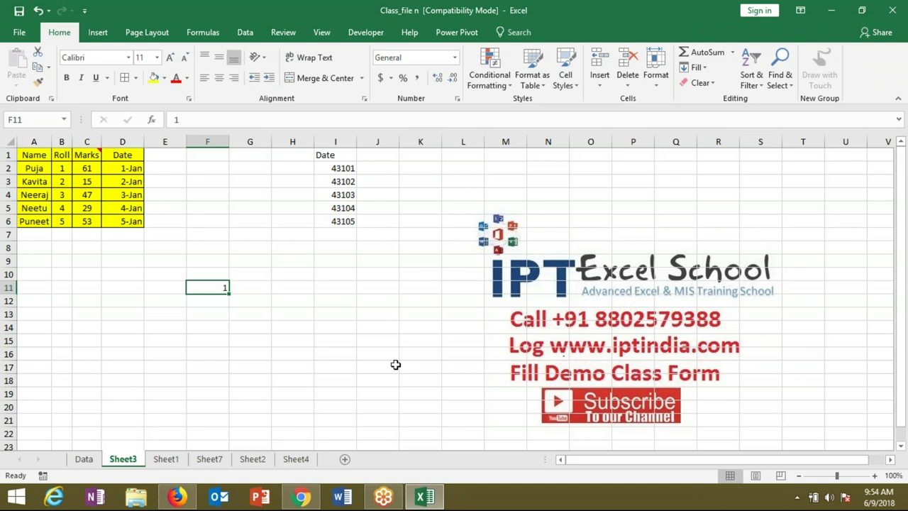
click(456, 57)
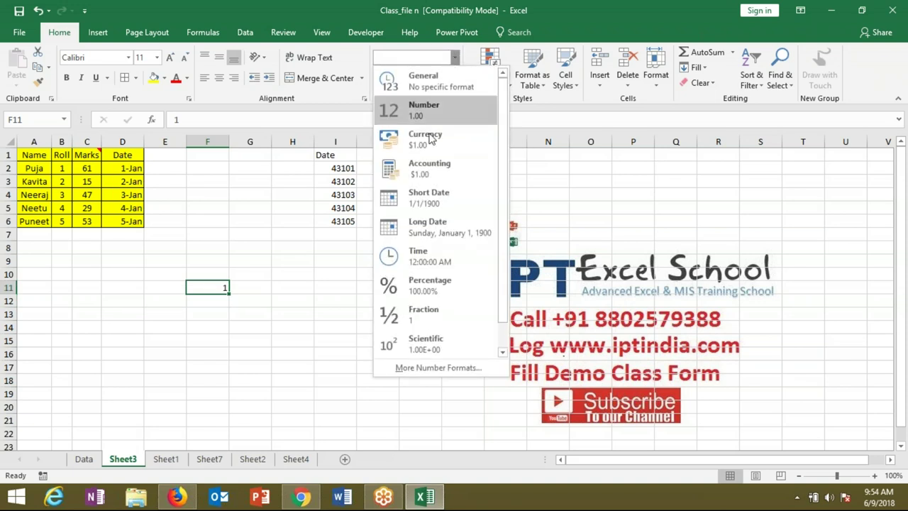
click(423, 198)
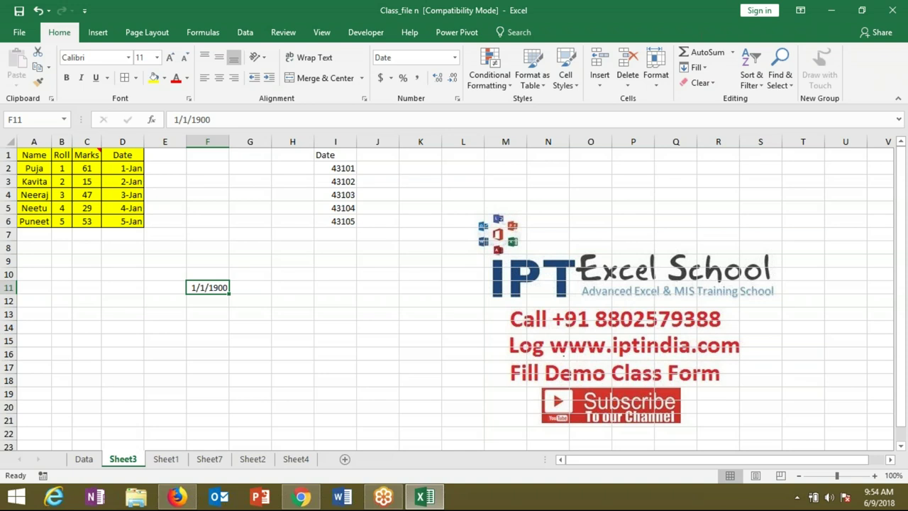
- Enter 368 in F11 so it shows 1/2/1901
text(368)
key(Return)
click(207, 287)
- Enter 43101 in F11 so it displays 1/1/2018
text(43101)
key(Return)
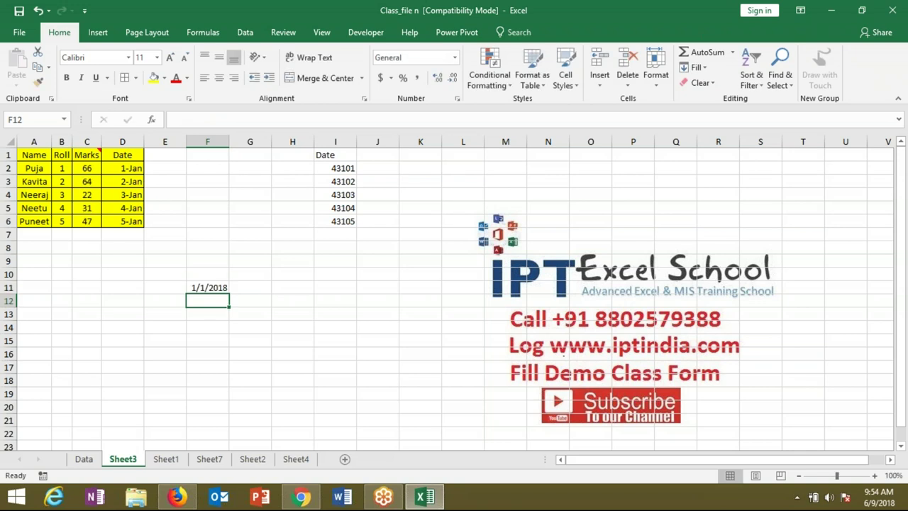
click(207, 287)
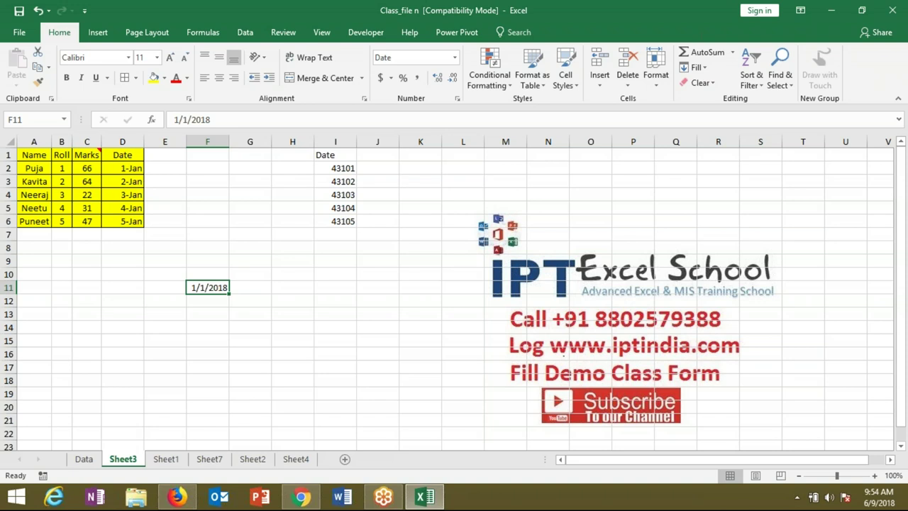
- Enter the text s1252 in F12
click(207, 300)
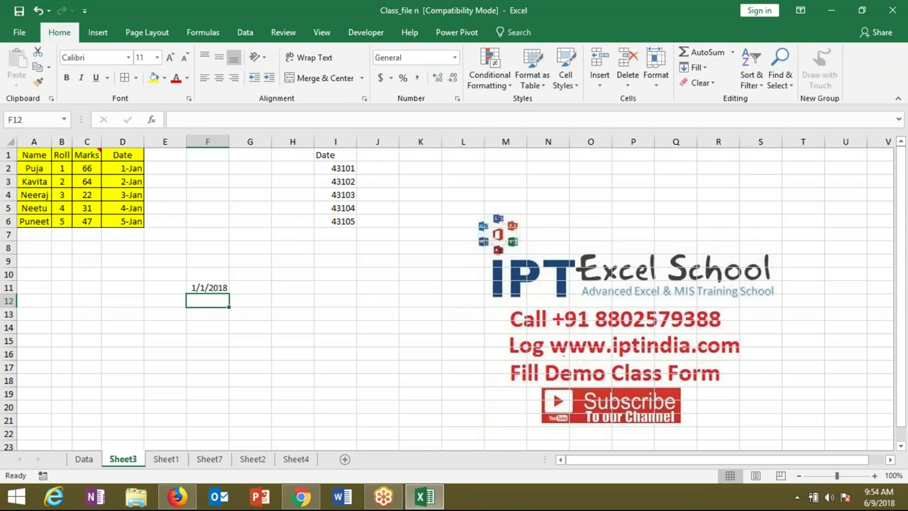
text(s1252)
key(Return)
- Show F11 as 1-Jan-18 and enter =F12+2 in G12, returning #VALUE!
click(207, 300)
click(207, 288)
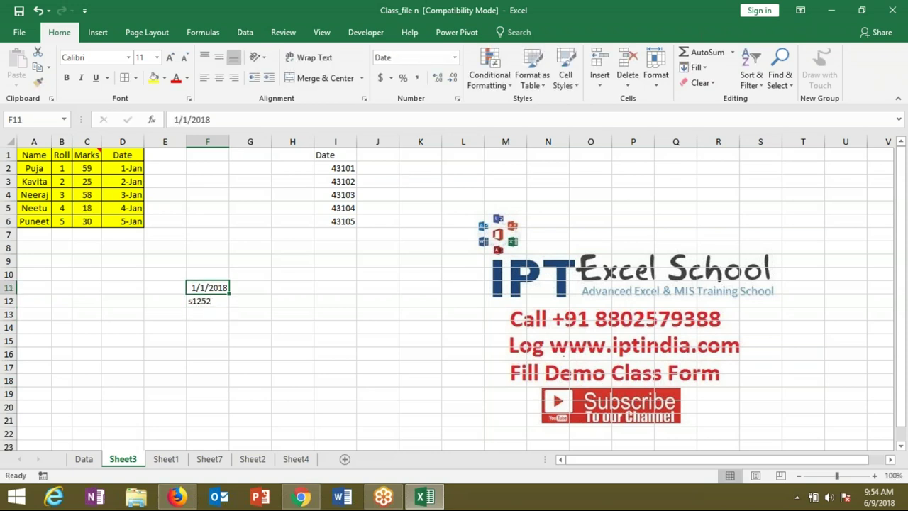
key(ctrl+shift+3)
key(Down)
key(Down)
key(Right)
key(Up)
text(=)
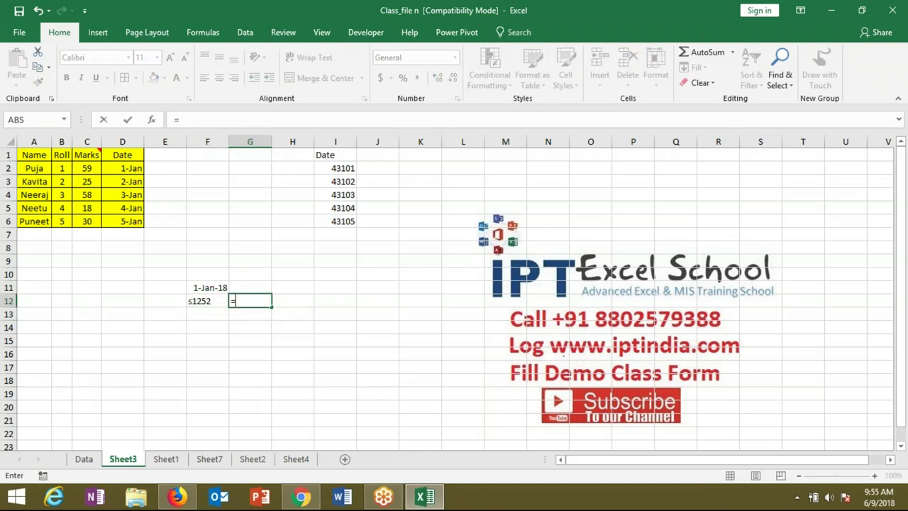
key(Left)
text(+2)
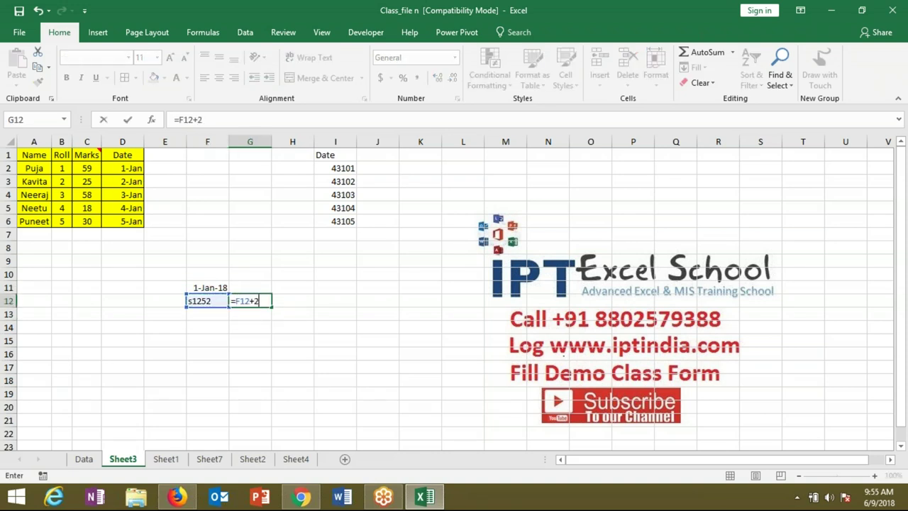
key(Return)
- Enter =F11+20 in G11 to get 21-Jan-18
key(Up)
key(Up)
text(=)
key(Left)
text(+20)
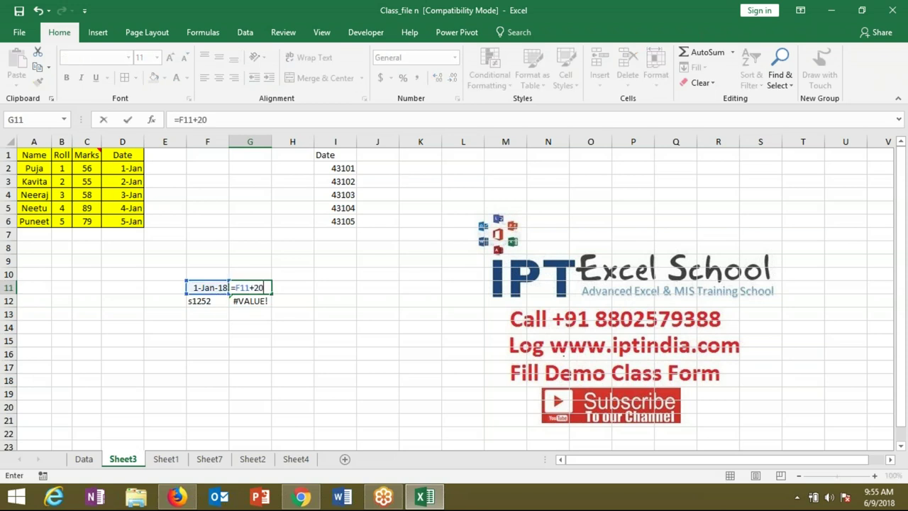
key(Return)
- Show F11 as its serial number 43101 with Ctrl+Shift+~
key(Up)
key(Up)
key(Left)
key(Down)
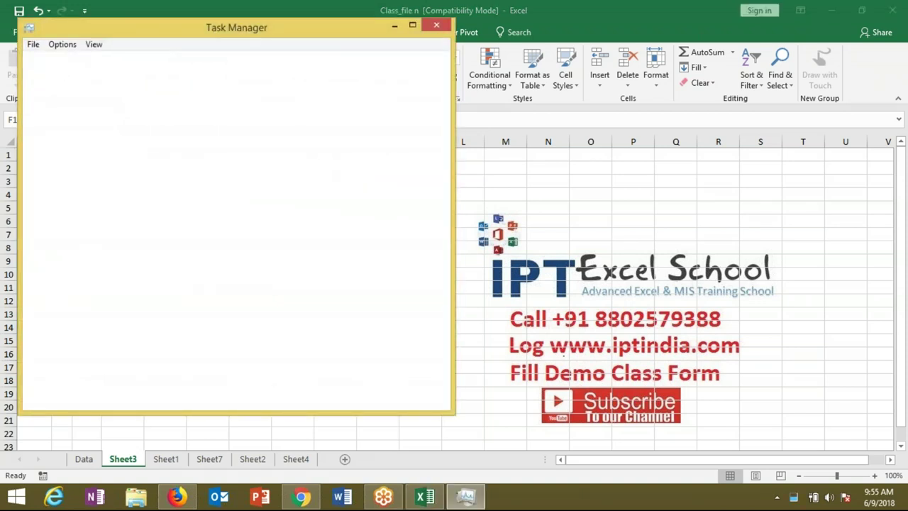
key(ctrl+shift+asciitilde)
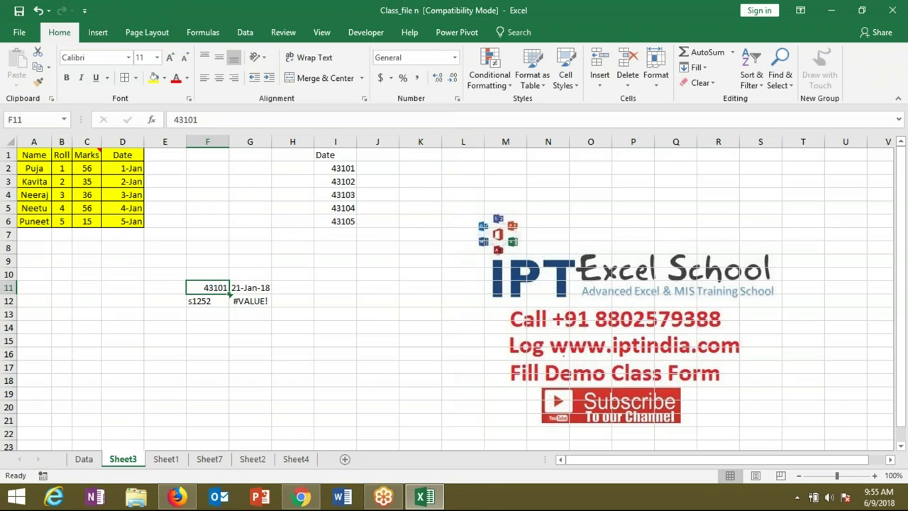
- Switch G11 from serial 43121 to the Short Date 1/21/2018
click(250, 287)
key(ctrl+shift+asciitilde)
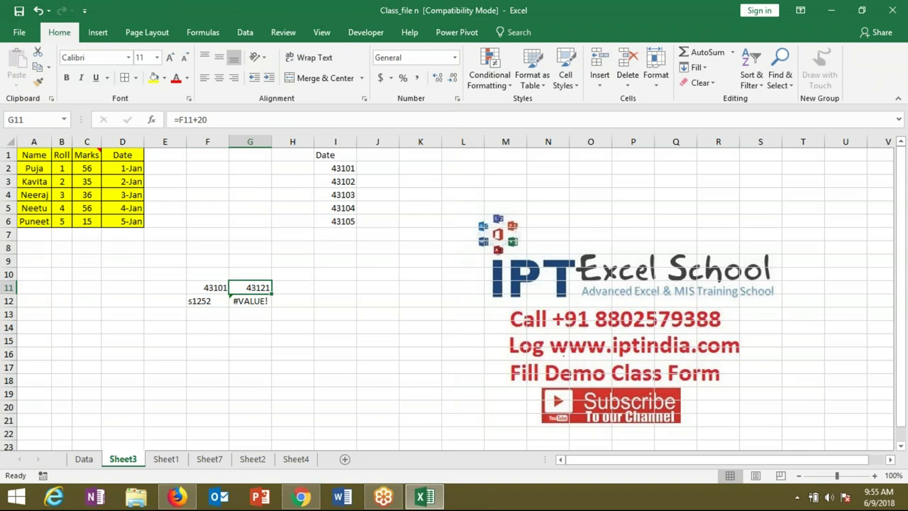
click(455, 57)
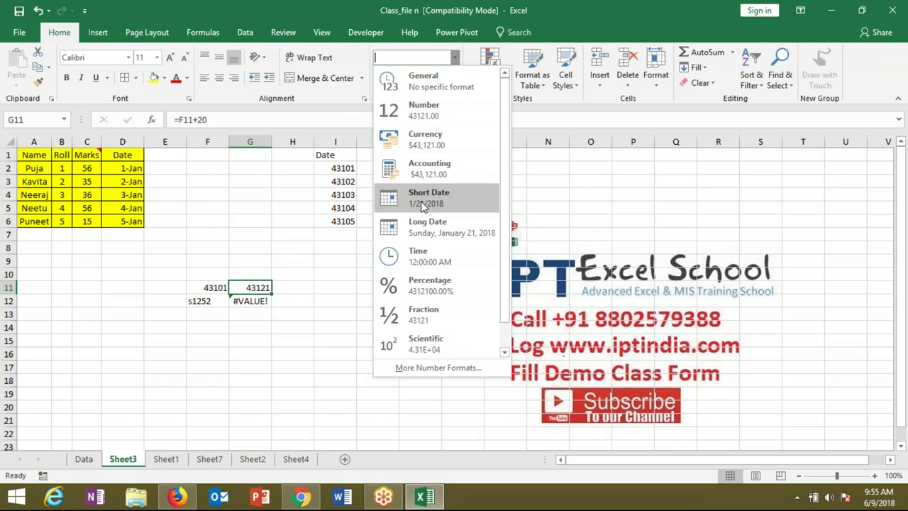
click(423, 205)
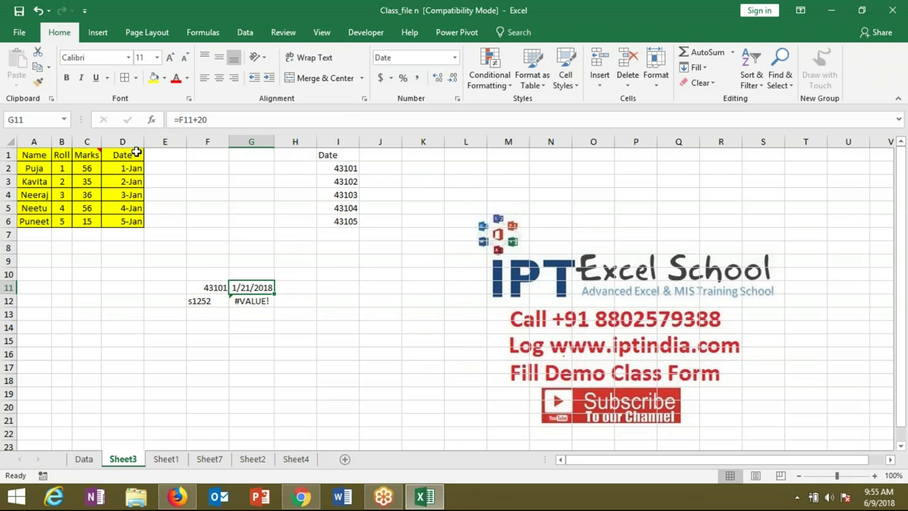
drag(134, 154, 133, 222)
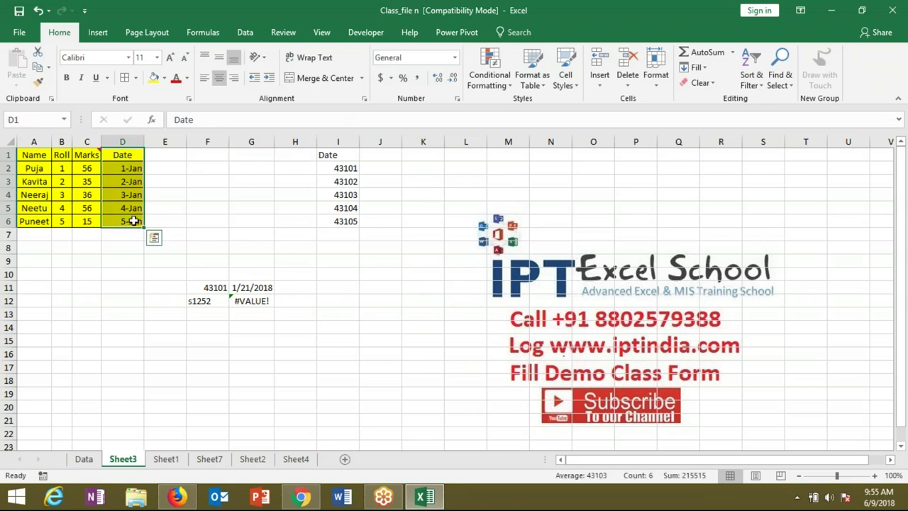
- Paste the dates into J1:J6 as values and number formats, then delete columns A to K
key(ctrl+c)
click(380, 155)
right_click(380, 155)
click(424, 231)
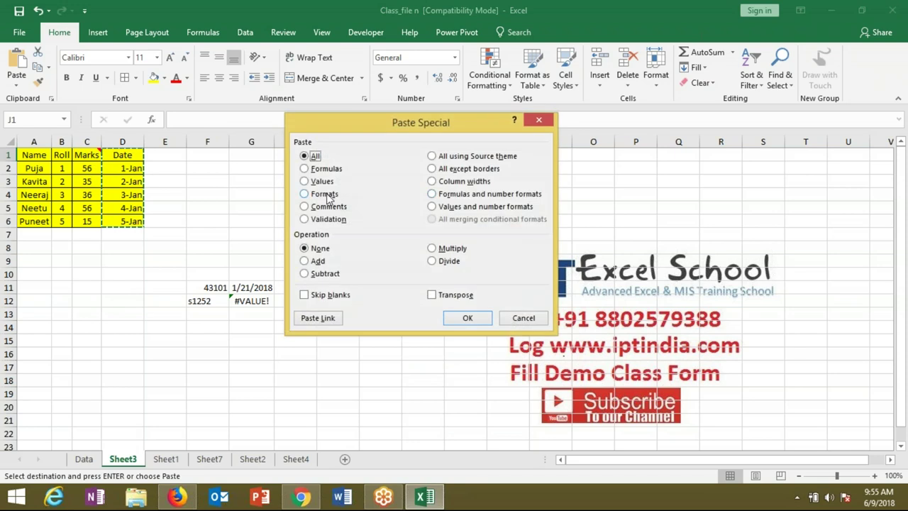
click(320, 183)
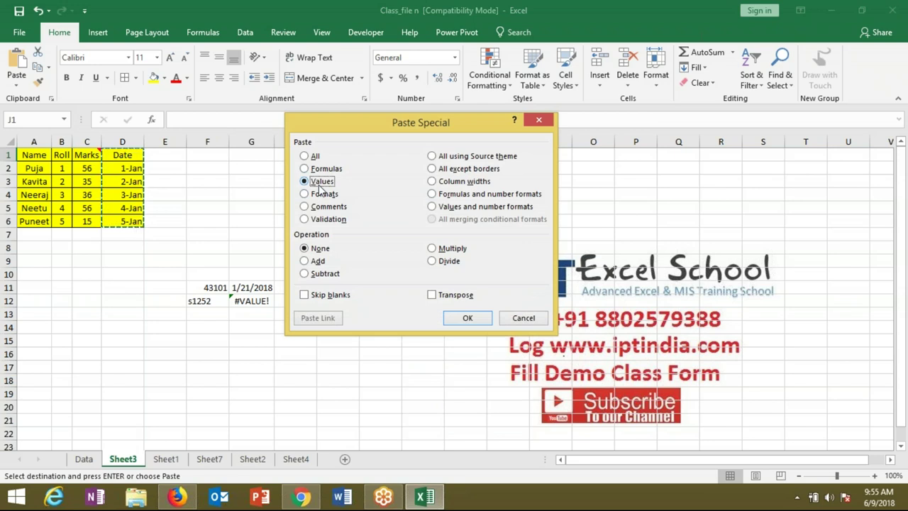
click(448, 198)
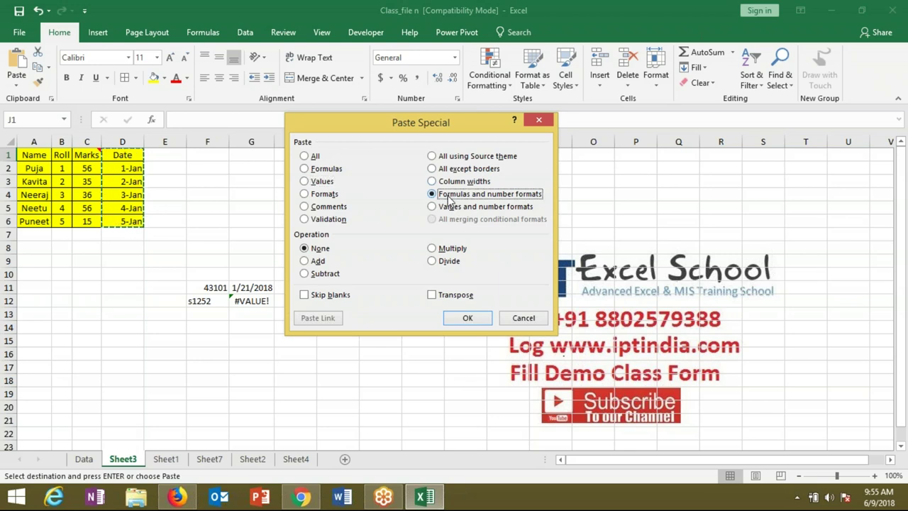
click(448, 207)
click(467, 318)
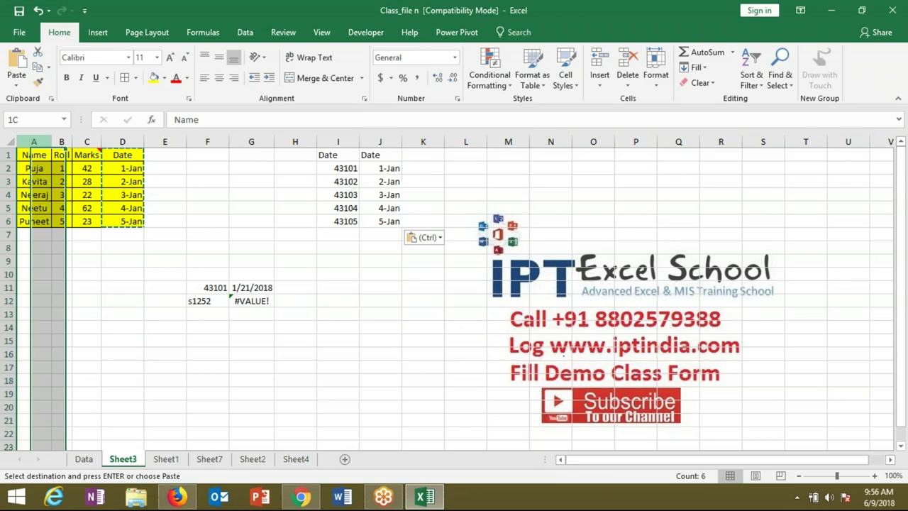
drag(29, 141, 422, 141)
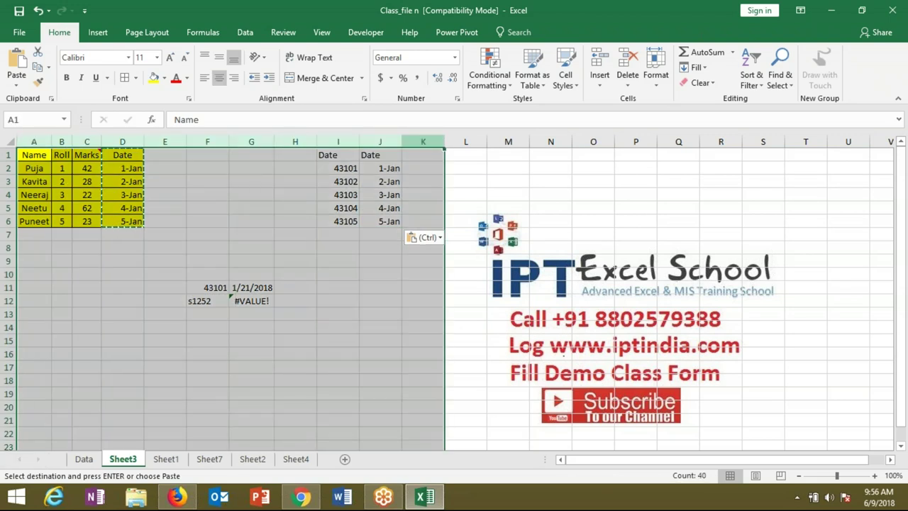
key(ctrl+minus)
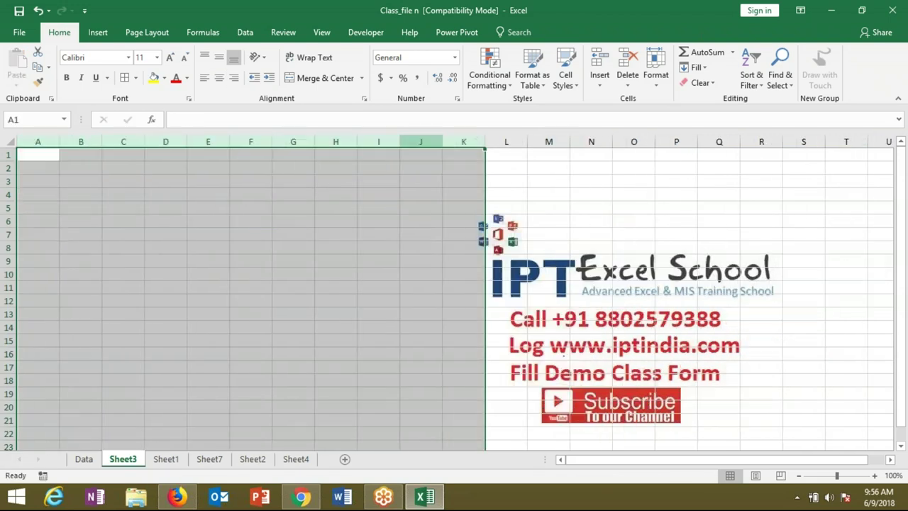
- Enter 20 in B4 and 30 in C4 on the cleared Sheet3
click(65, 261)
key(Up)
key(Up)
key(Up)
key(Down)
key(Down)
key(Down)
text(20)
key(Tab)
text(30)
key(Tab)
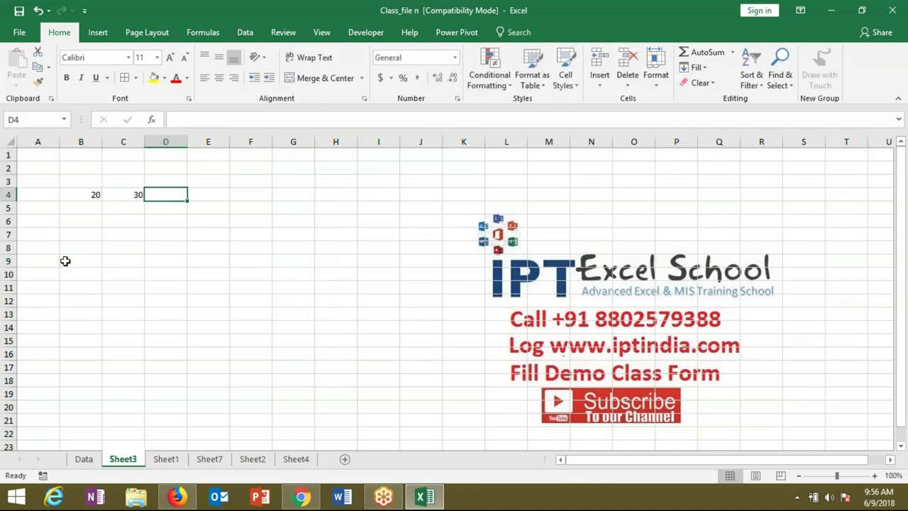
- Copy C4's 30 and Paste Special it into B4 with the Add operation, making 50
key(Left)
key(ctrl+c)
key(Left)
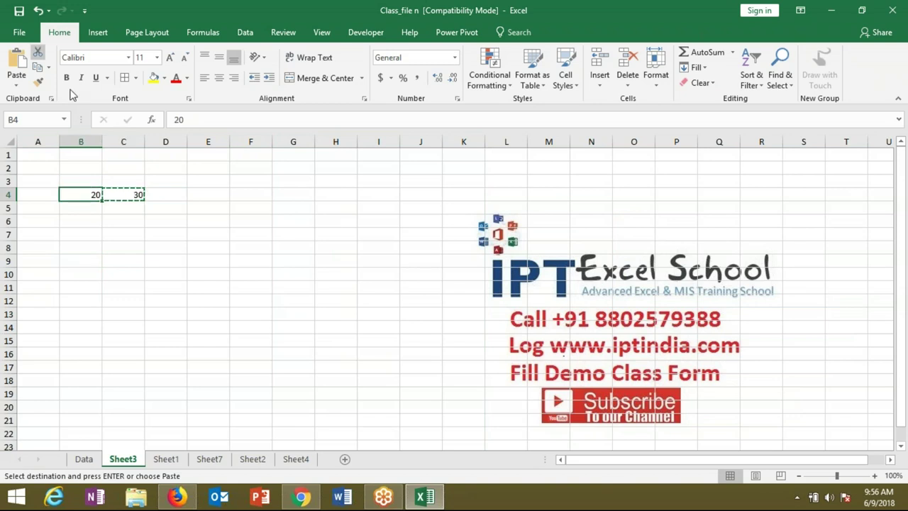
right_click(78, 198)
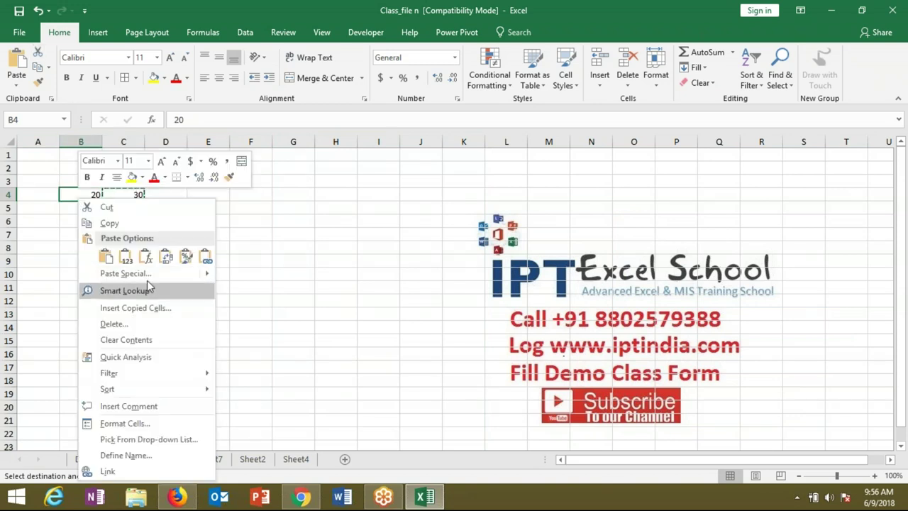
click(125, 274)
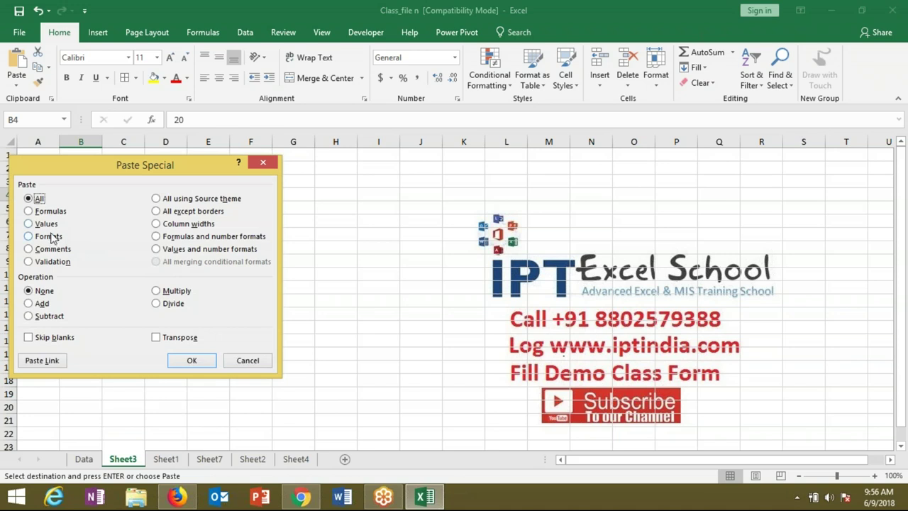
drag(101, 171, 327, 139)
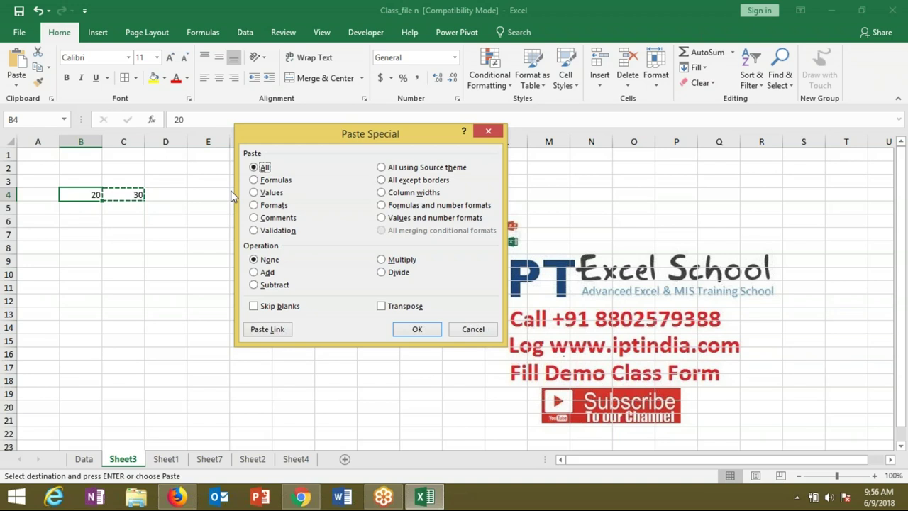
click(271, 276)
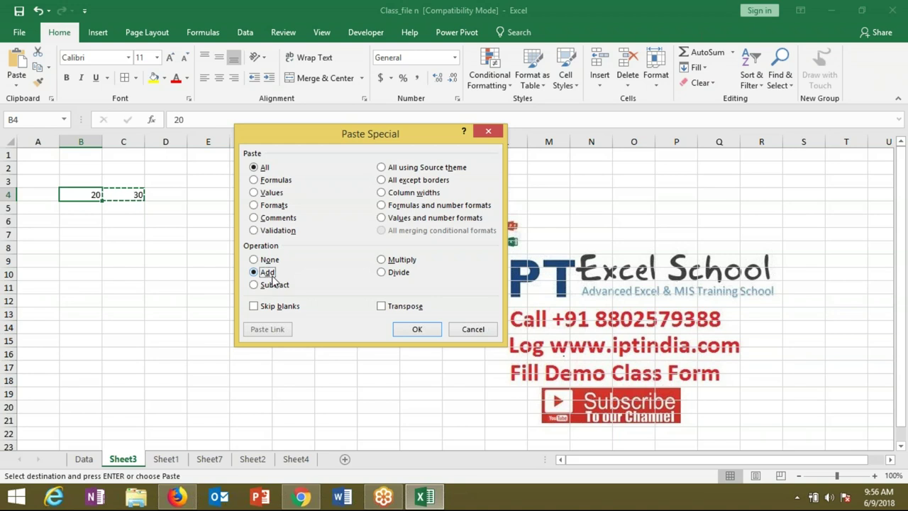
click(413, 328)
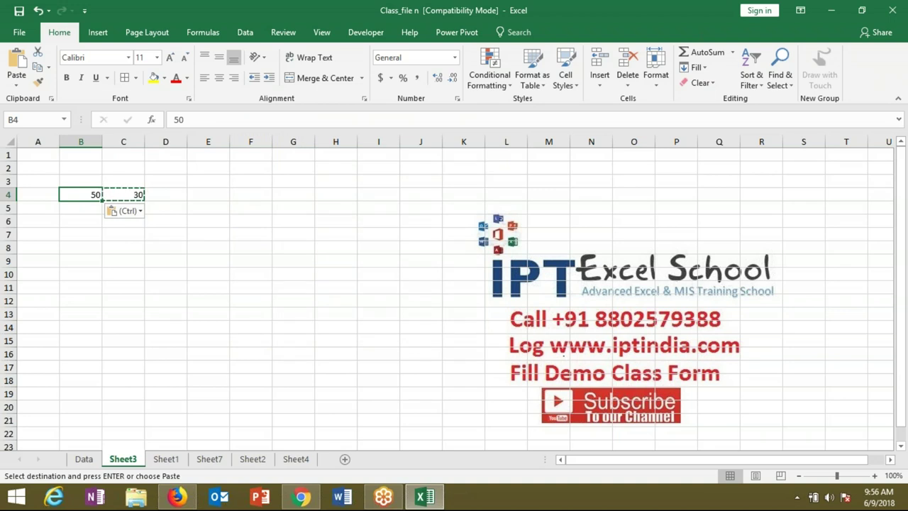
- Reopen Paste Special on B4 and cancel it without pasting
right_click(87, 192)
click(123, 272)
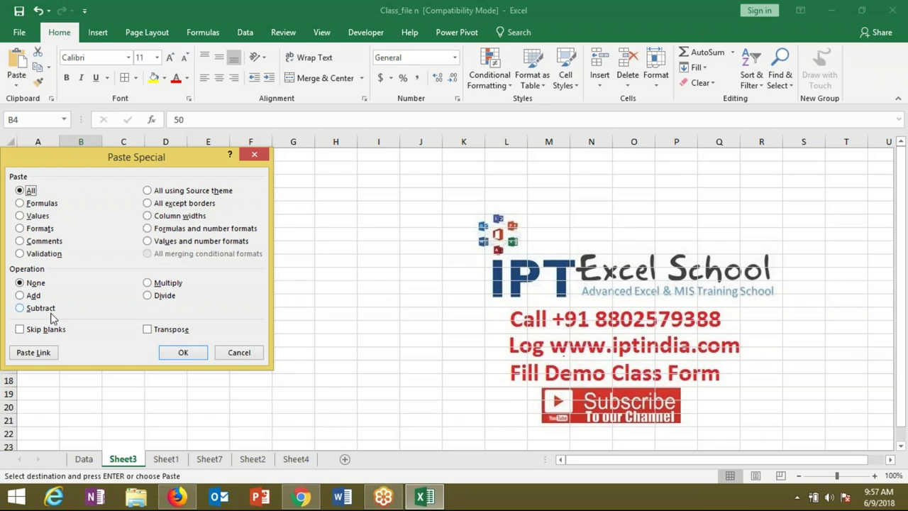
click(248, 355)
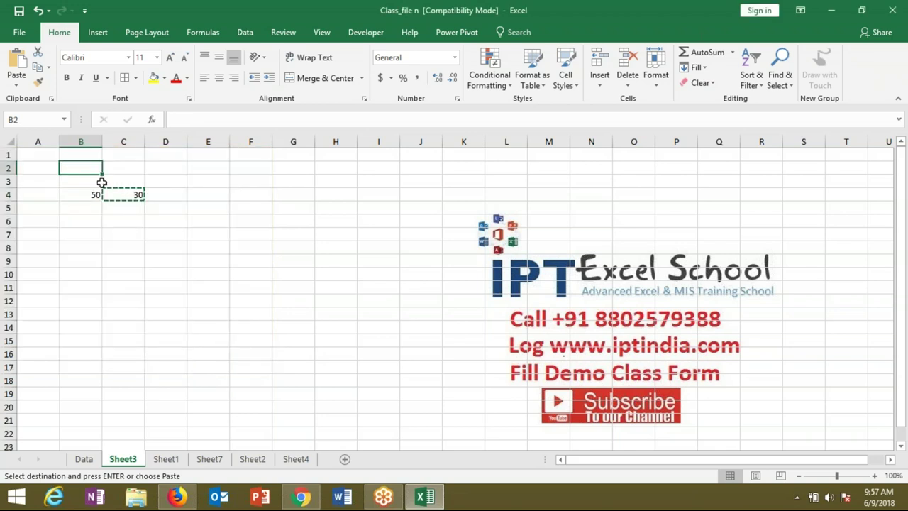
- Delete the 50 and 30 test values from B2:D6 and return to A1
drag(83, 170, 146, 220)
key(Delete)
click(40, 154)
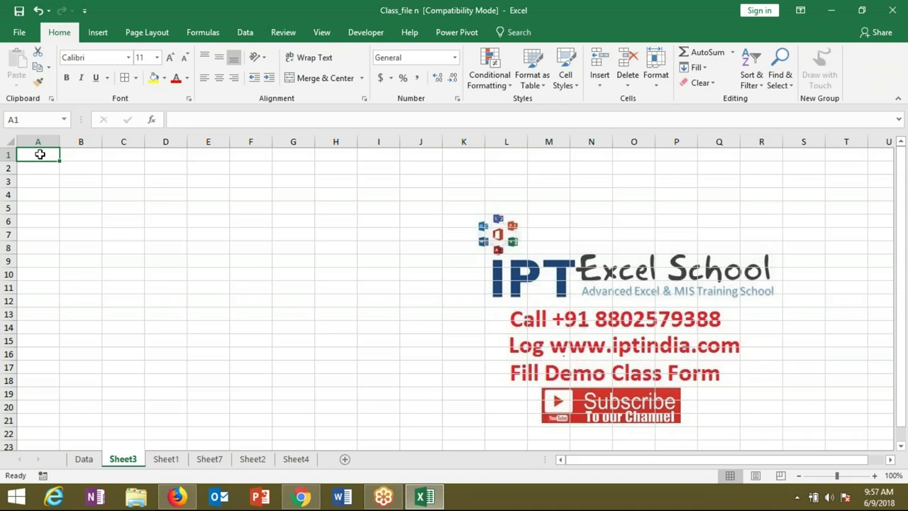
key(Return)
text(20)
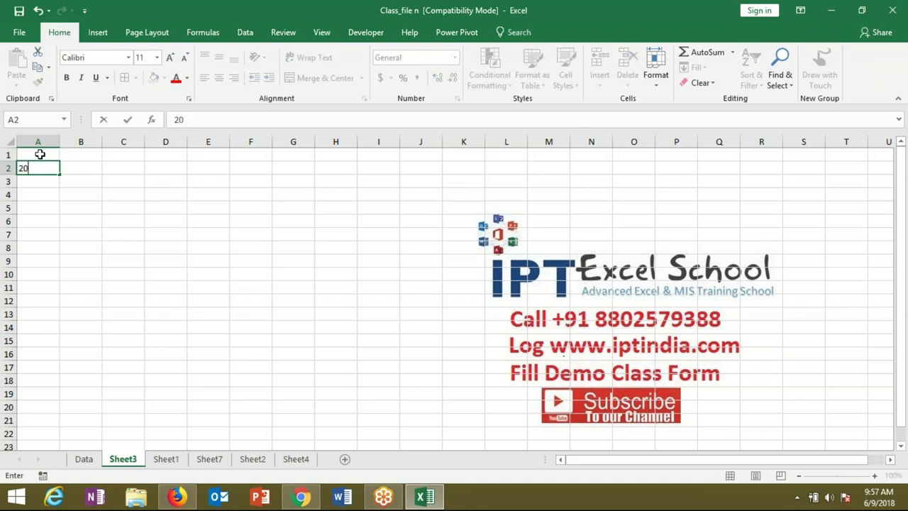
text(%)
key(Return)
key(Up)
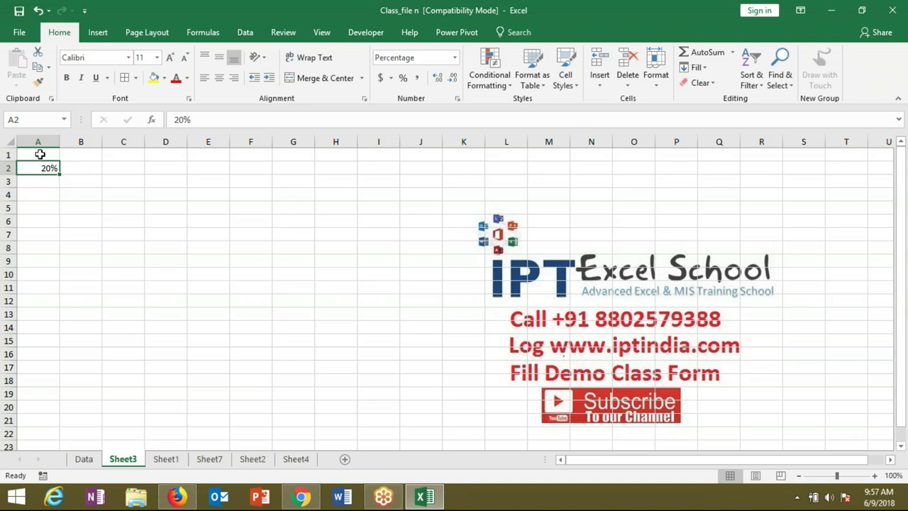
key(Right)
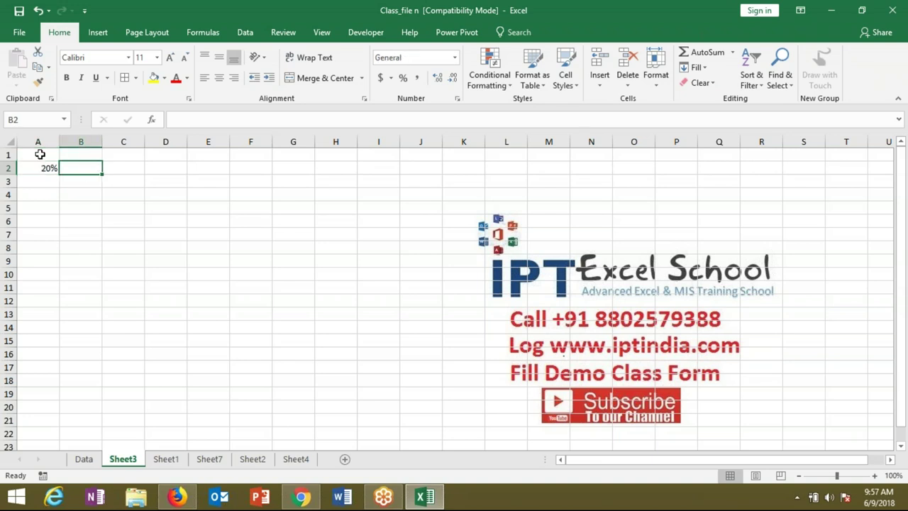
text(20)
key(Return)
key(Up)
click(403, 78)
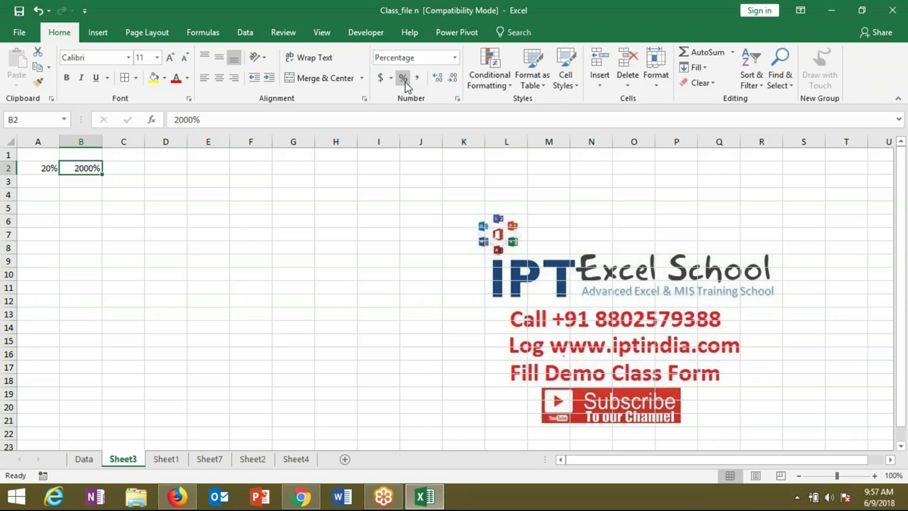
key(Right)
text(0.2)
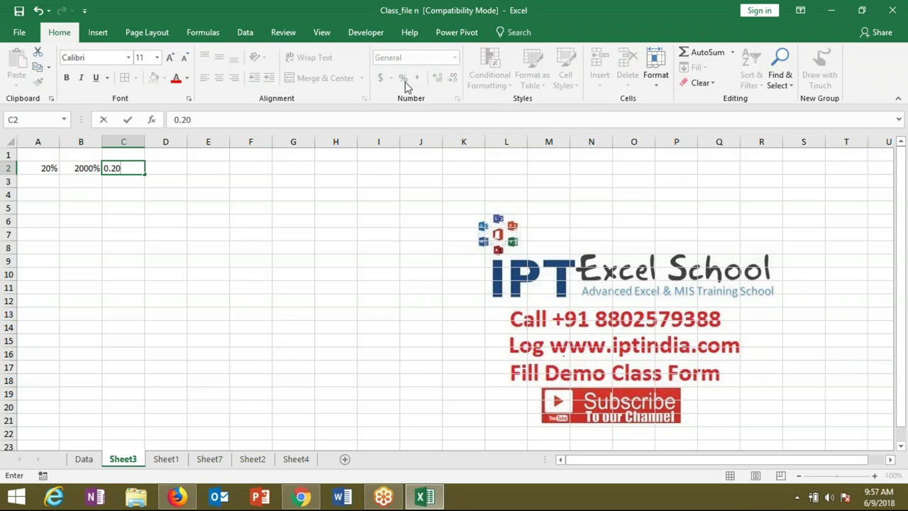
key(Return)
key(Up)
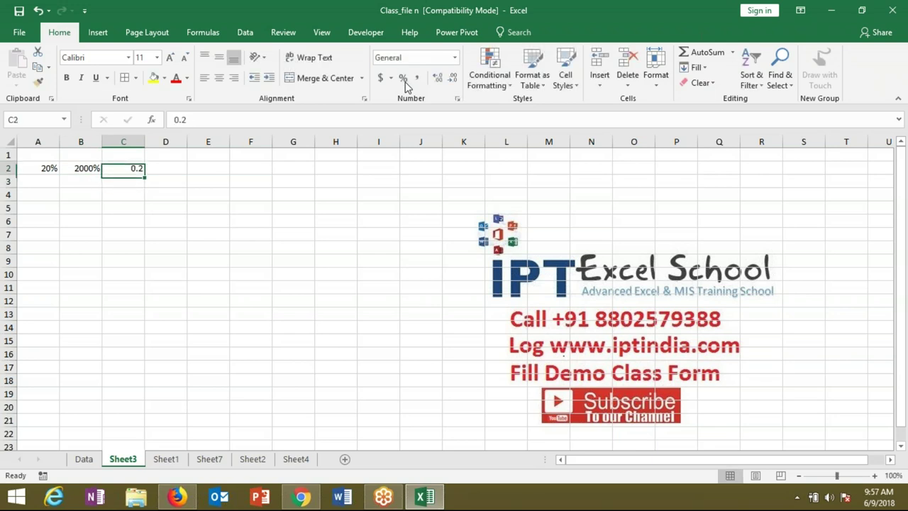
click(406, 80)
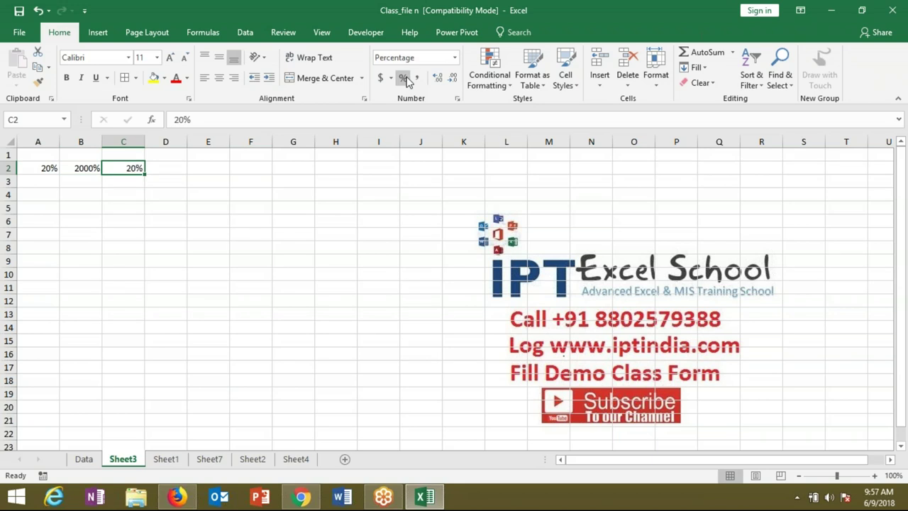
key(shift+space)
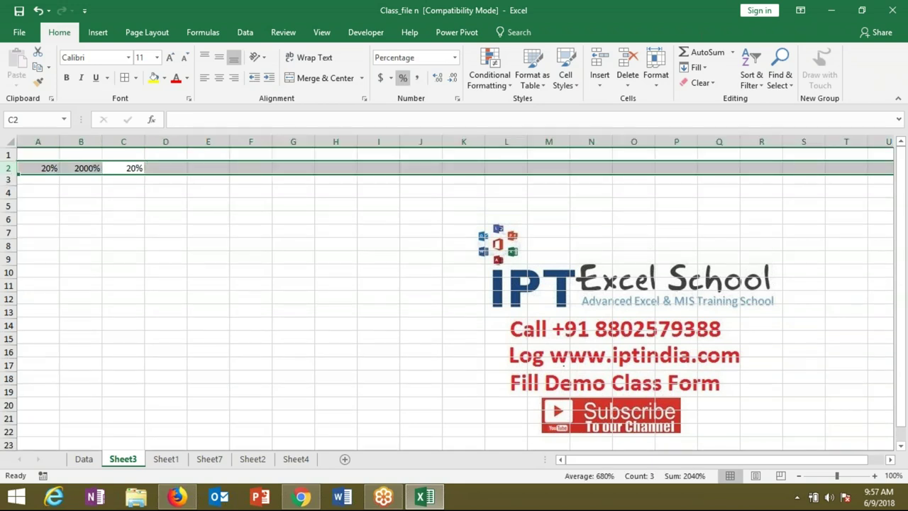
key(ctrl+minus)
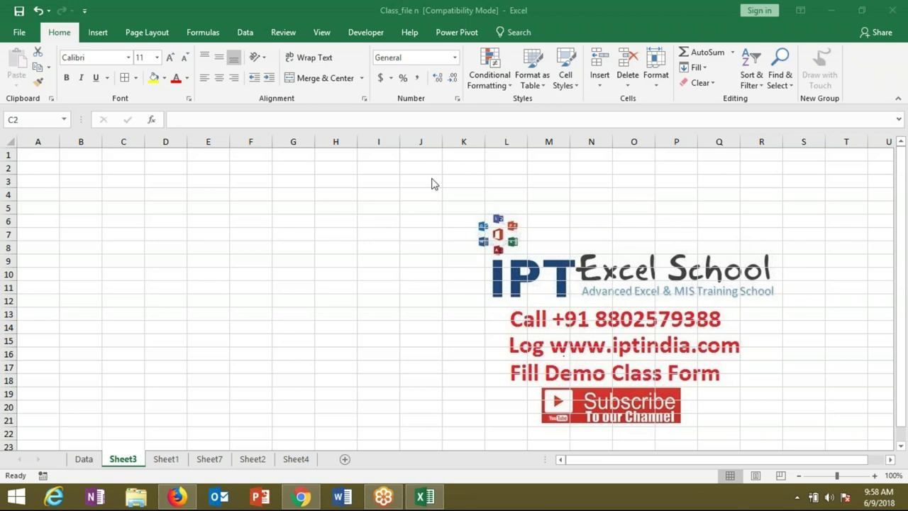
key(shift+space)
- Put a % heading in A1 and the formula =RANDBETWEEN(10,90) in A2
click(41, 158)
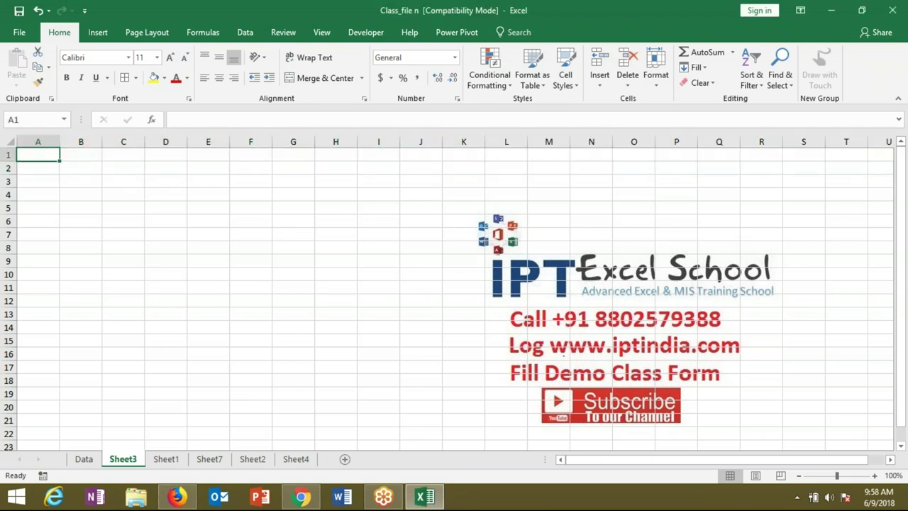
text(%)
key(Return)
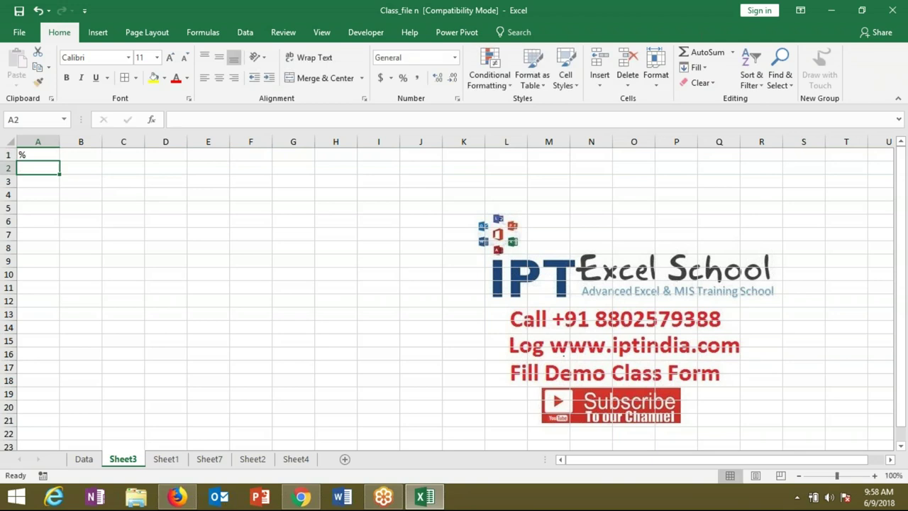
text(=ra)
key(Down)
key(Down)
key(Tab)
text(10,90)
key(Return)
- Fill the random formula across A2:H12 and paste it back as fixed values
key(Up)
key(shift+Right)
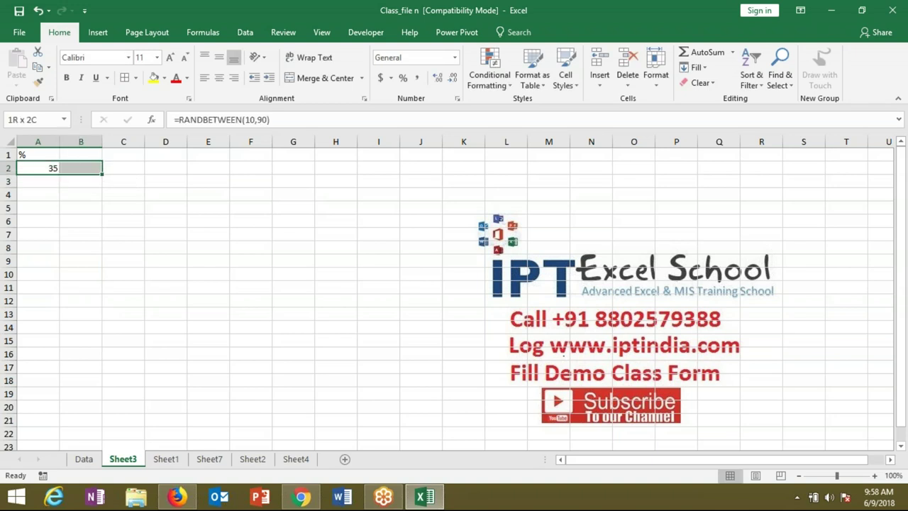
key(shift+Right)
key(shift+Right)
key(shift+Right)
key(shift+Right)
key(shift+Down)
key(shift+Down)
key(shift+Down)
key(shift+Down)
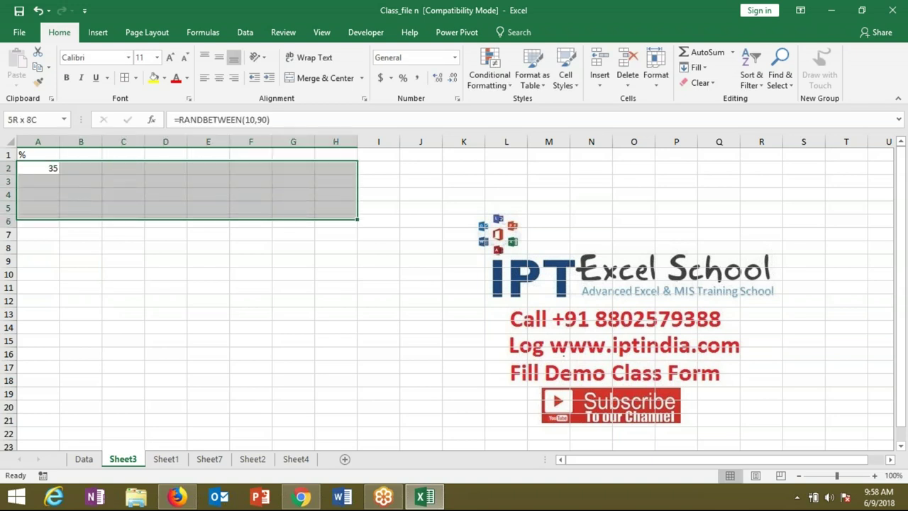
key(shift+Down)
key(shift+Down)
key(shift+Down)
key(ctrl+c)
key(ctrl+v)
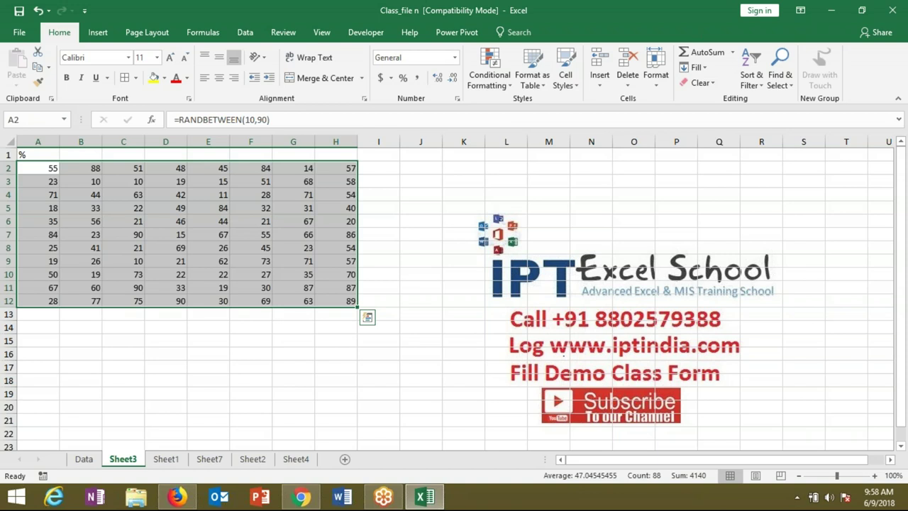
click(16, 86)
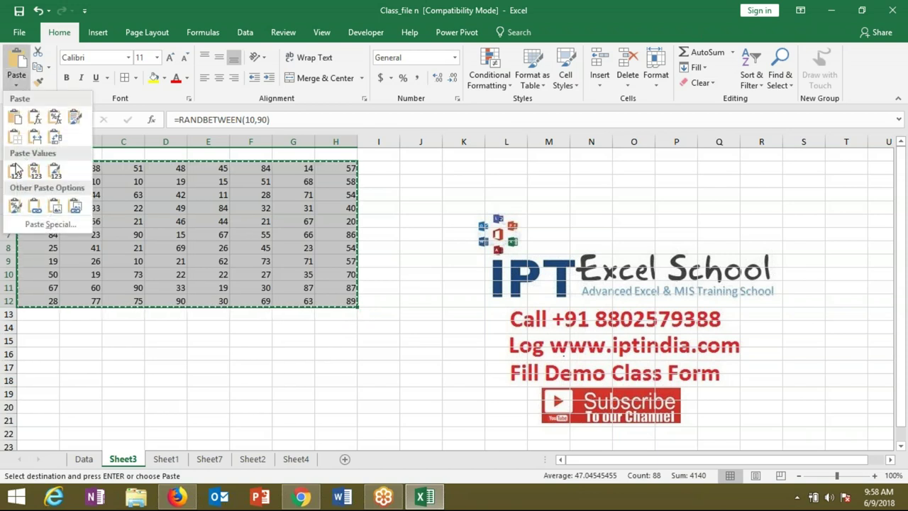
click(14, 172)
key(Escape)
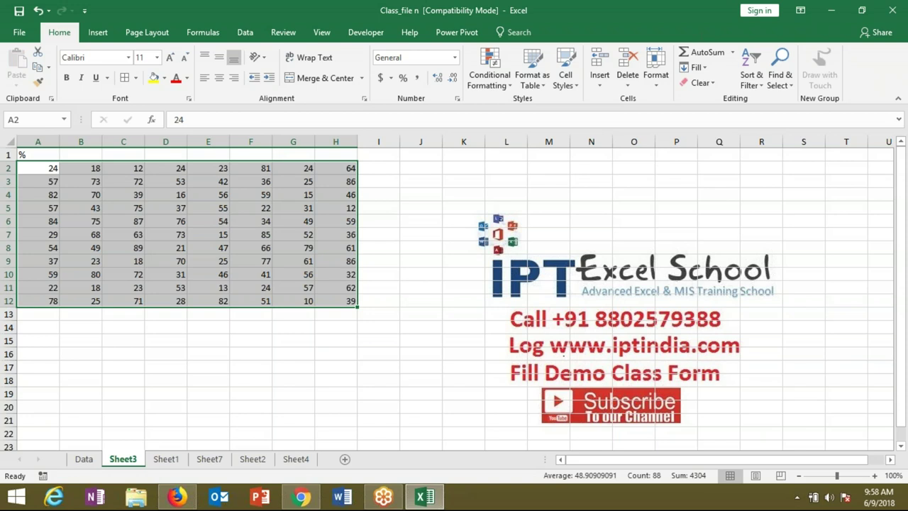
- Apply Percent Style to A2:H12, then undo it, leaving the numbers unformatted
click(80, 168)
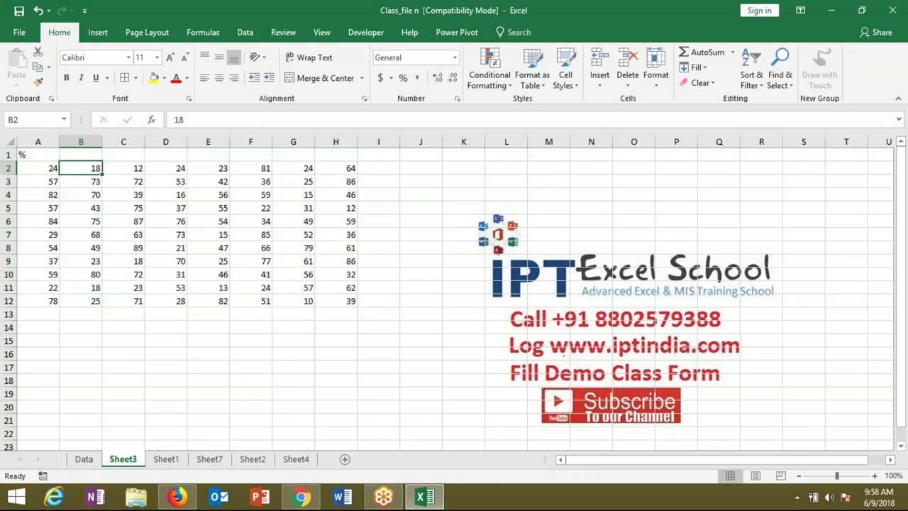
click(81, 182)
click(81, 168)
click(39, 168)
key(ctrl+shift+Right)
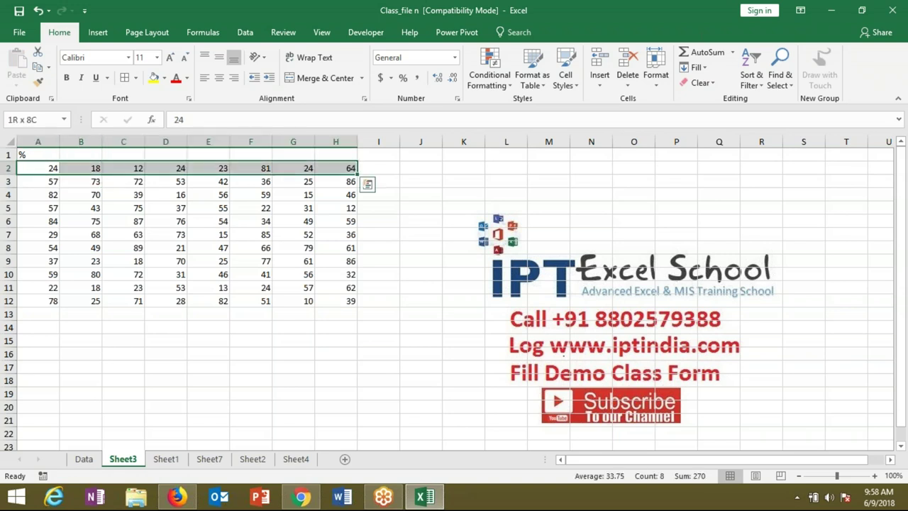
key(ctrl+shift+Down)
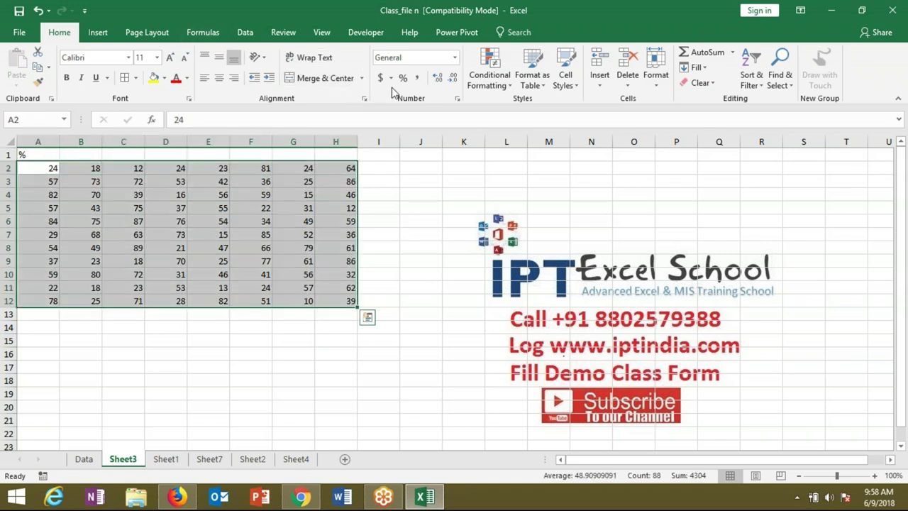
click(402, 83)
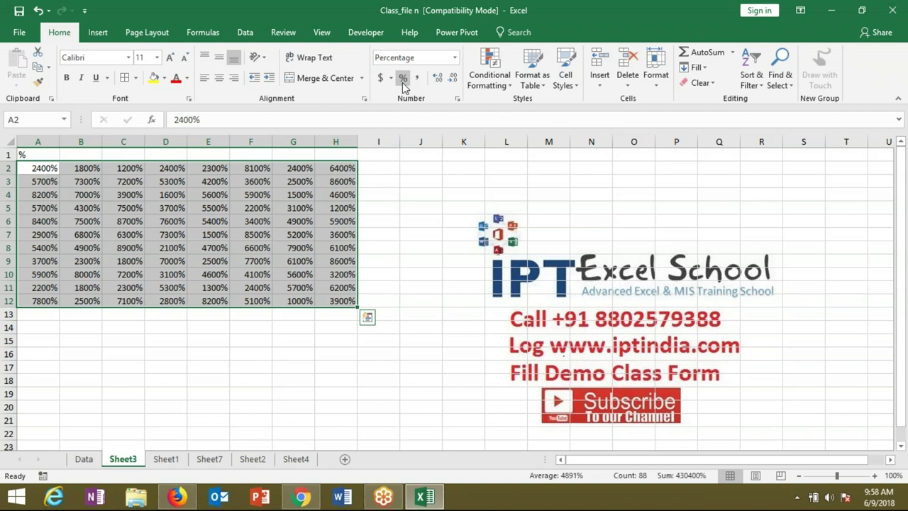
key(ctrl+q)
key(Escape)
key(ctrl+z)
click(437, 178)
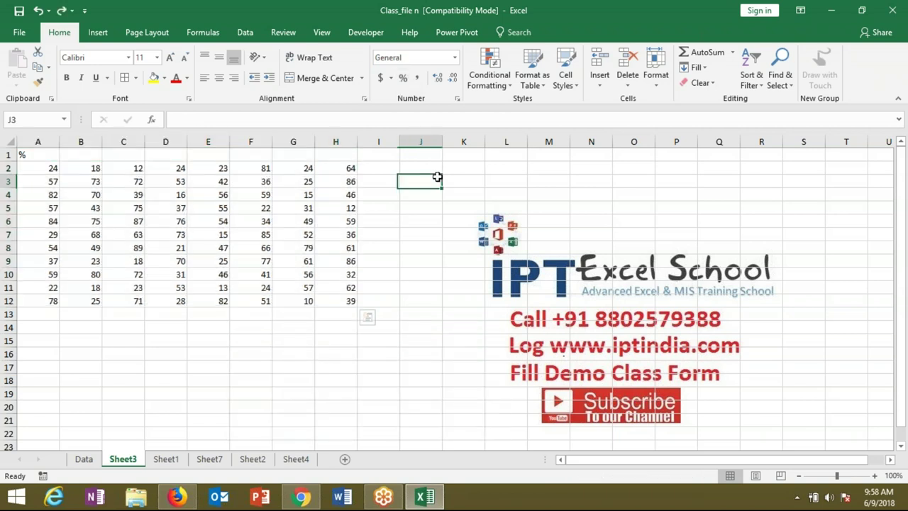
- Enter 100 in J3 and copy it
text(100)
key(Return)
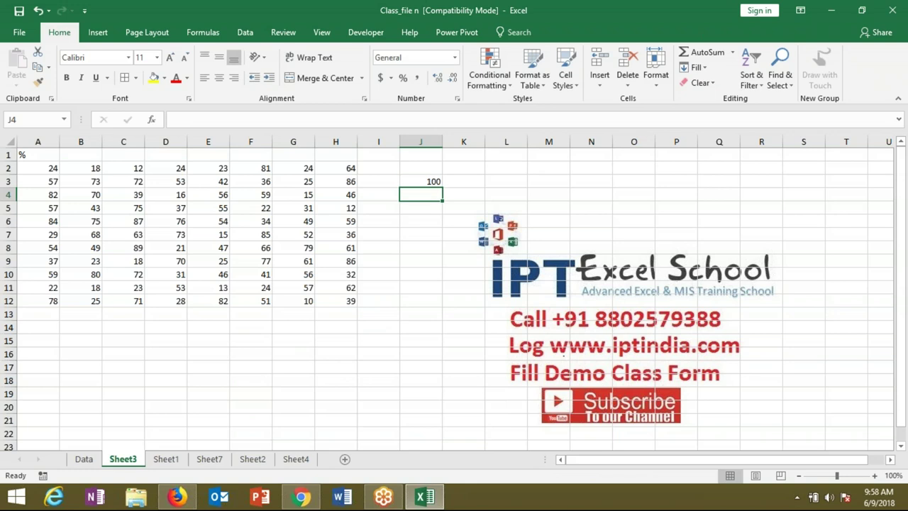
click(426, 181)
key(ctrl+c)
- Paste Special onto A2:H12 with Divide, dividing every number by 100
mouse_move(39, 179)
mouse_down()
mouse_move(43, 168)
mouse_move(342, 301)
mouse_up()
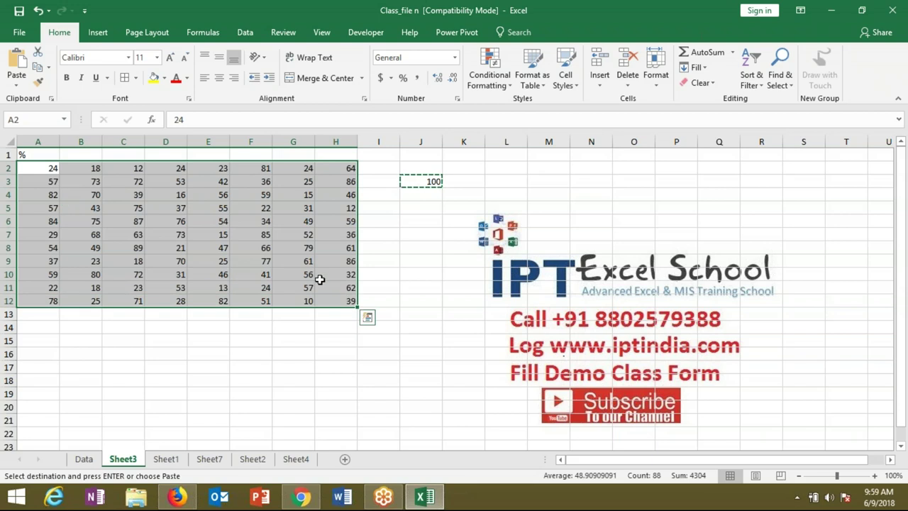
right_click(320, 280)
click(361, 274)
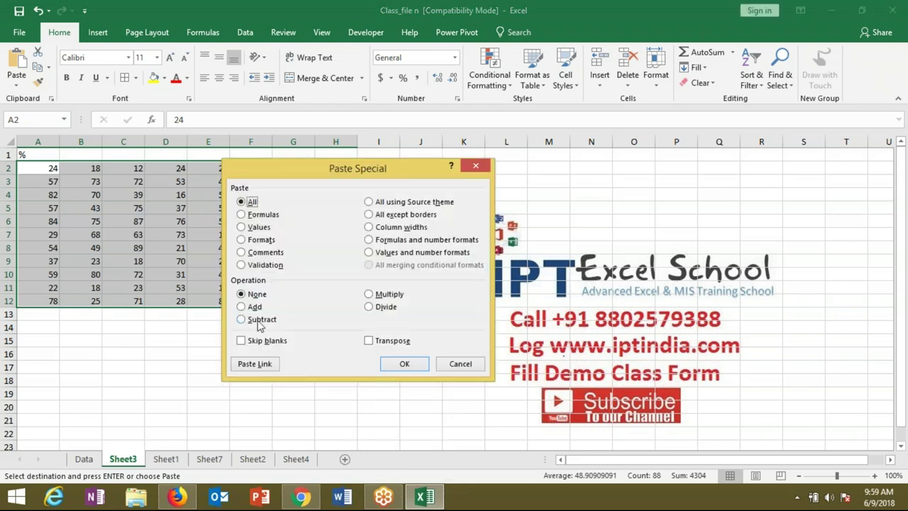
click(370, 307)
drag(369, 172, 351, 227)
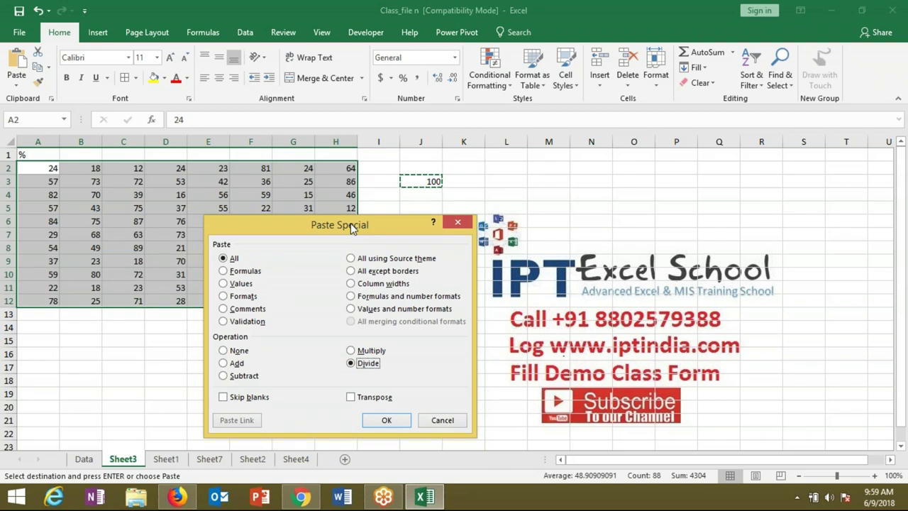
click(401, 419)
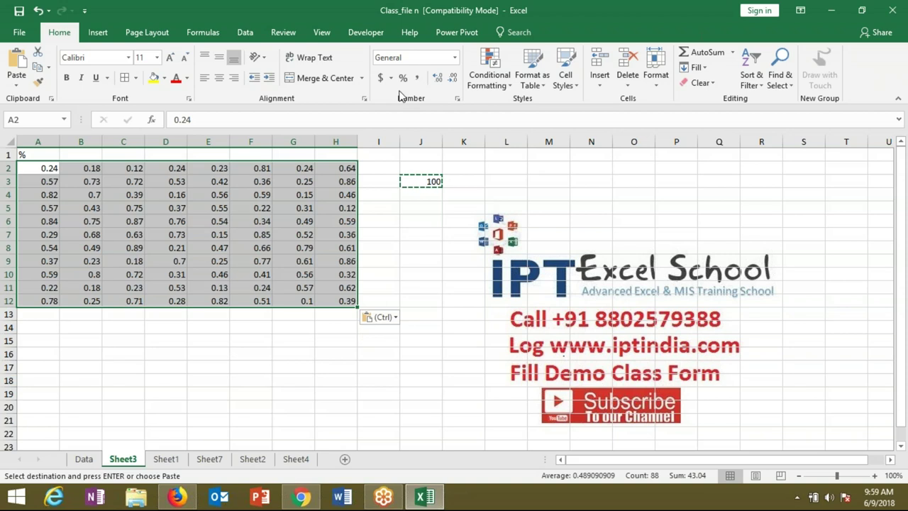
- Switch A2:H12 from Percent to General format, then copy J3's 100 again
click(402, 78)
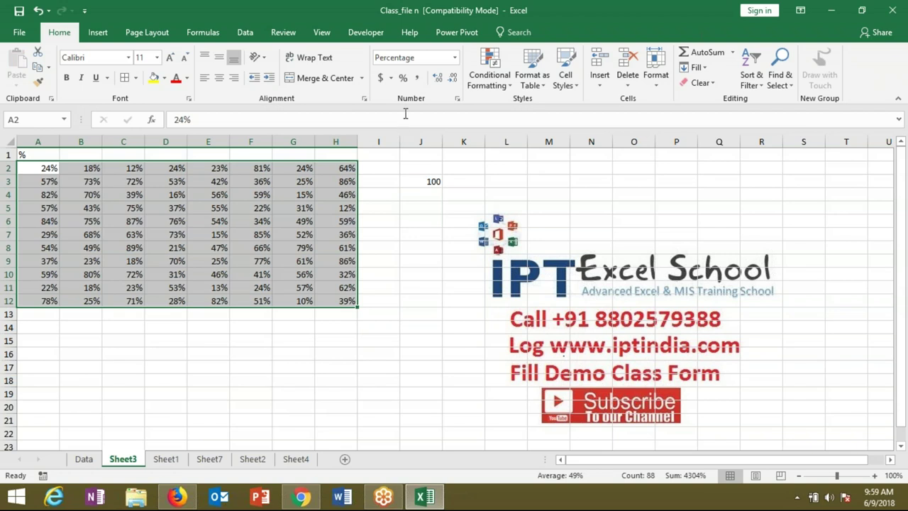
click(455, 57)
click(434, 85)
click(417, 182)
key(ctrl+c)
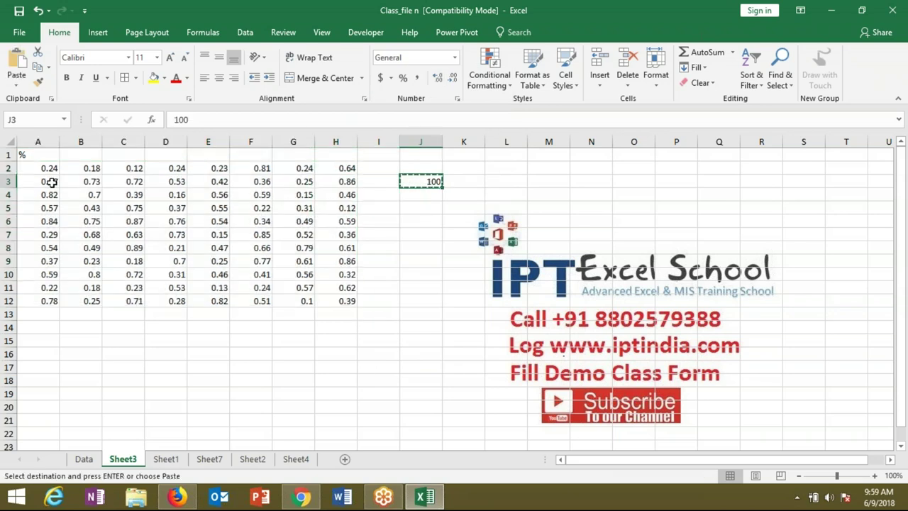
- Paste Special the copied 100 onto A2:H12 with Multiply, restoring whole numbers like 24
click(47, 169)
drag(38, 168, 334, 301)
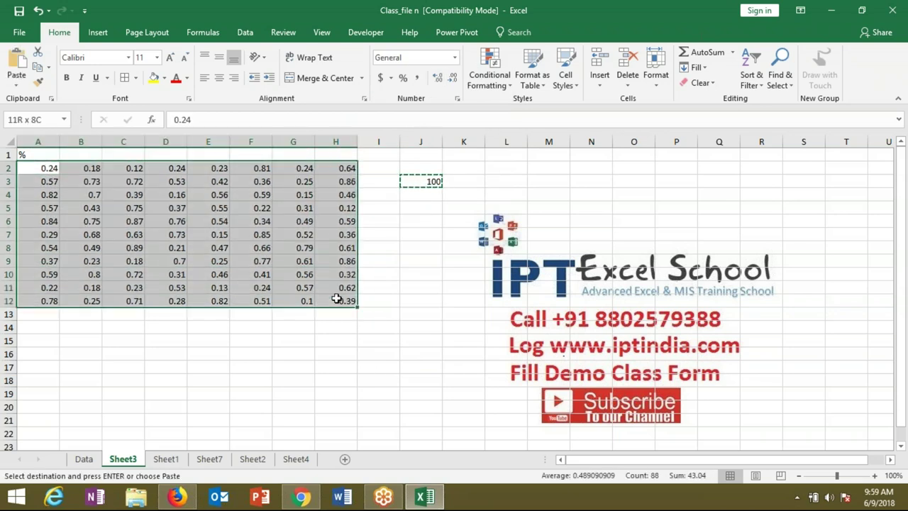
right_click(316, 274)
click(362, 274)
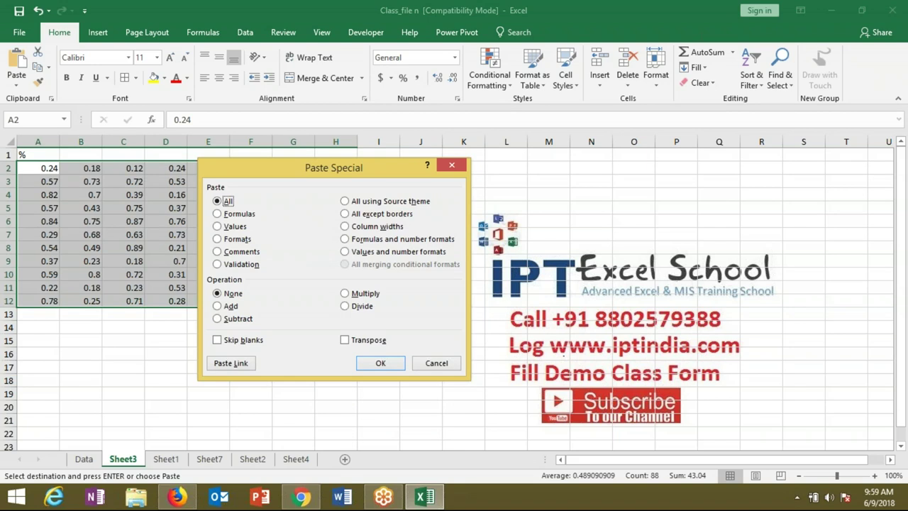
click(354, 296)
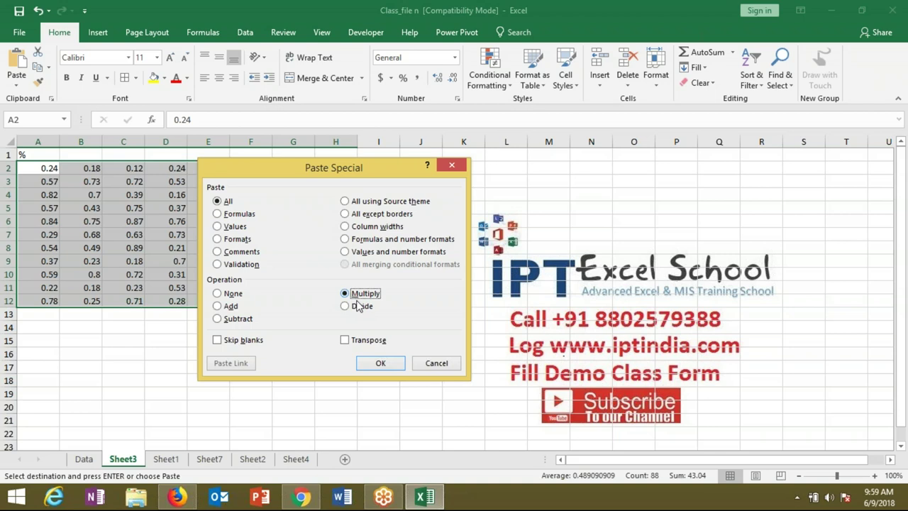
click(377, 362)
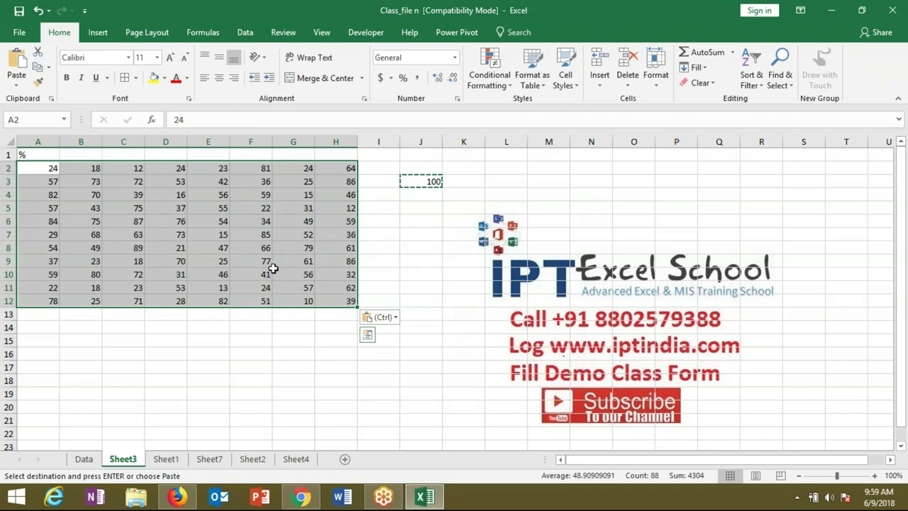
click(84, 459)
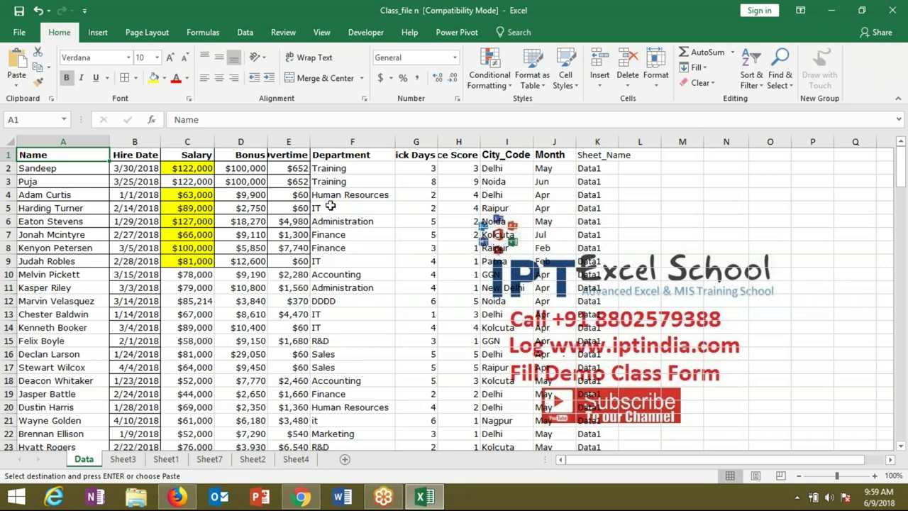
- On Sheet1, clear the old contents of columns A through F
click(169, 461)
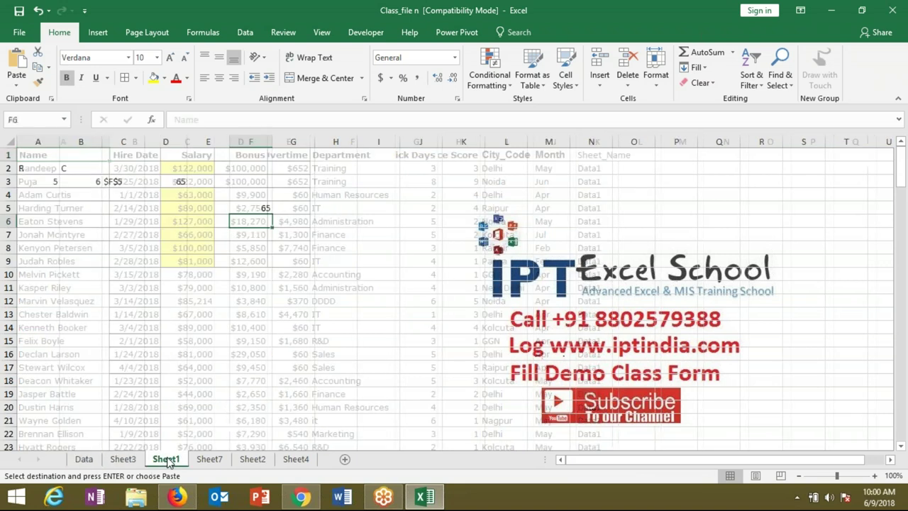
drag(39, 141, 253, 141)
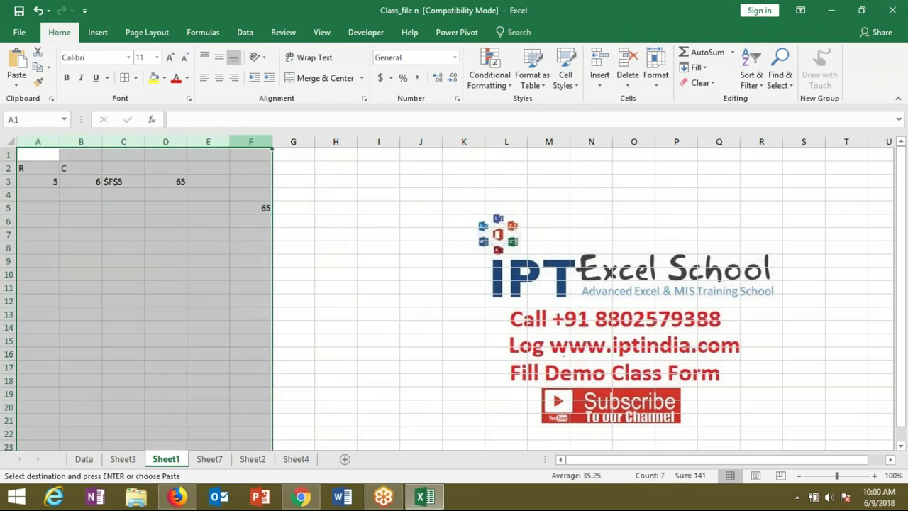
key(Delete)
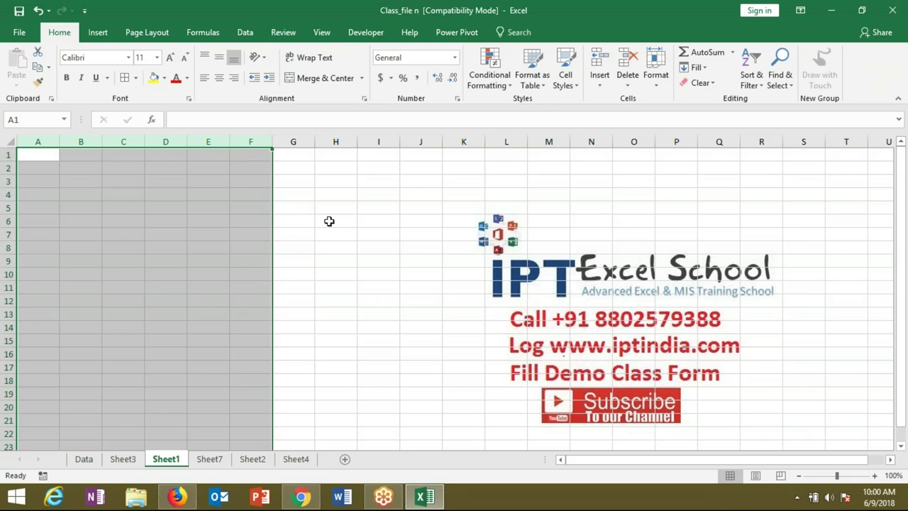
click(147, 196)
click(44, 151)
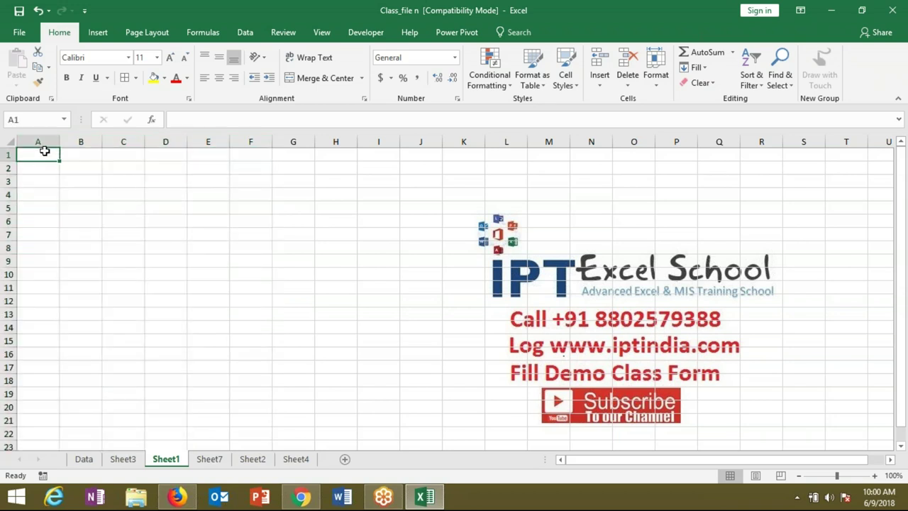
- Add a Sales header in A1 and a =RANDBETWEEN(10,90) formula in A2
text(SA)
key(Return)
text(=ra)
key(Down)
key(Down)
key(Tab)
text(10)
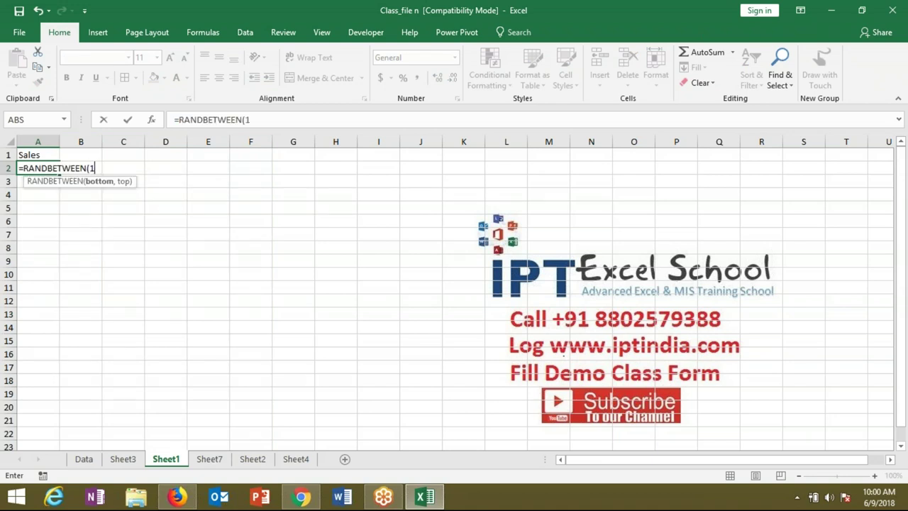
text(,90)
key(Return)
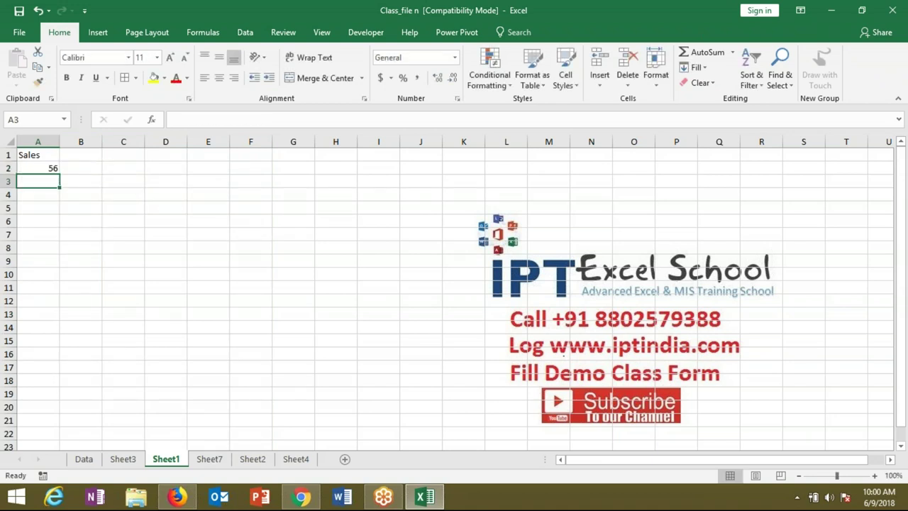
- Fill the random formula down to A21 and paste the results back as fixed values
click(37, 169)
drag(60, 174, 60, 425)
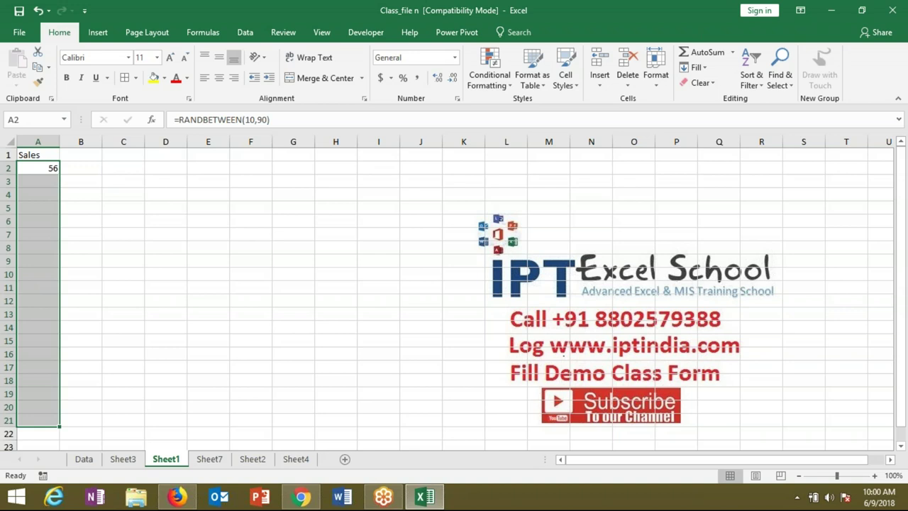
key(ctrl+c)
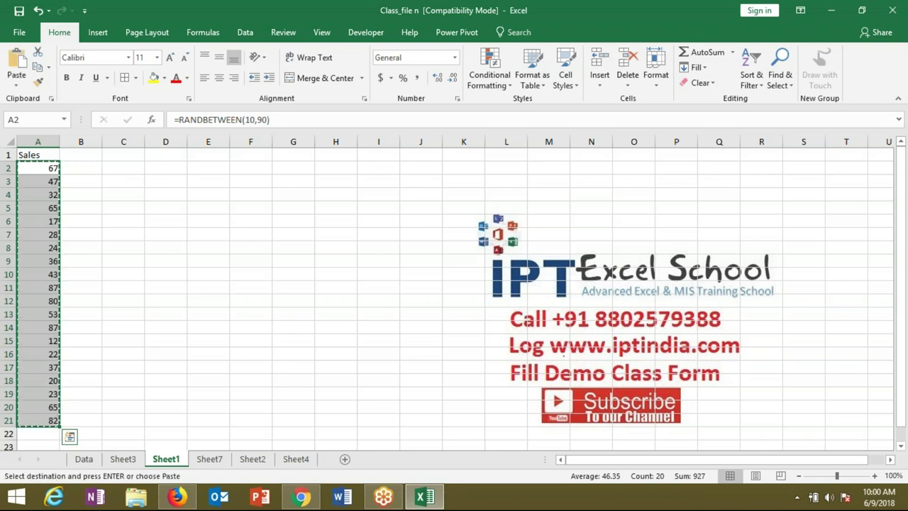
click(17, 85)
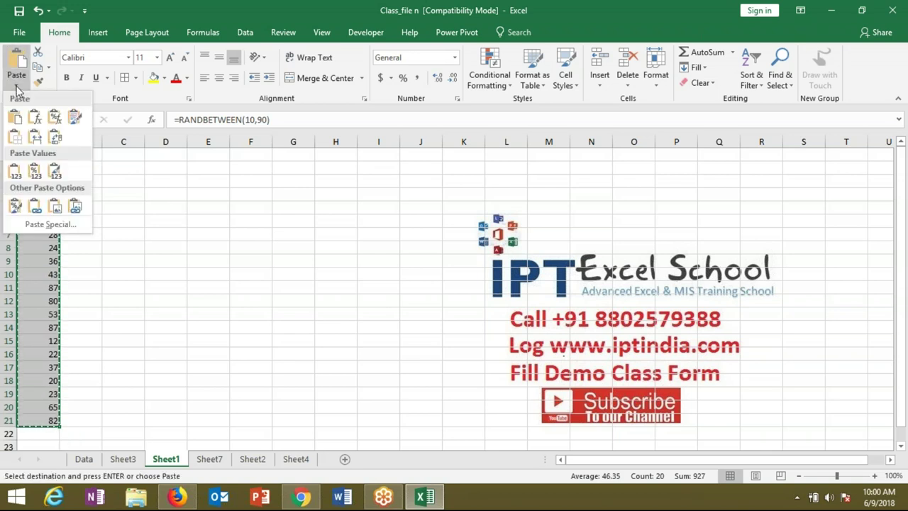
click(15, 171)
key(Escape)
- Enter 20, 30, 40 and 50 in B4, B6, B10 and B15
click(95, 193)
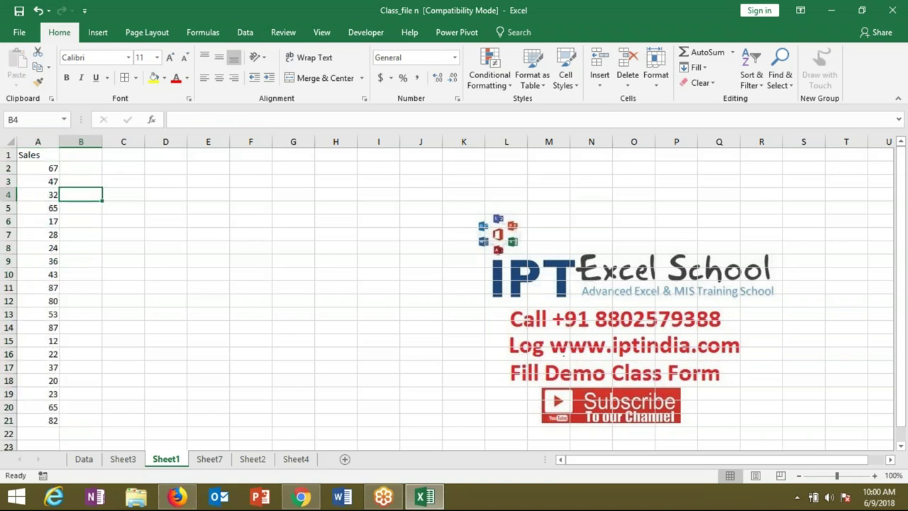
text(20)
key(Return)
key(Return)
text(3)
key(Tab)
click(81, 221)
text(30)
key(Return)
click(81, 274)
text(4)
key(Return)
key(Down)
key(Down)
key(Down)
key(Down)
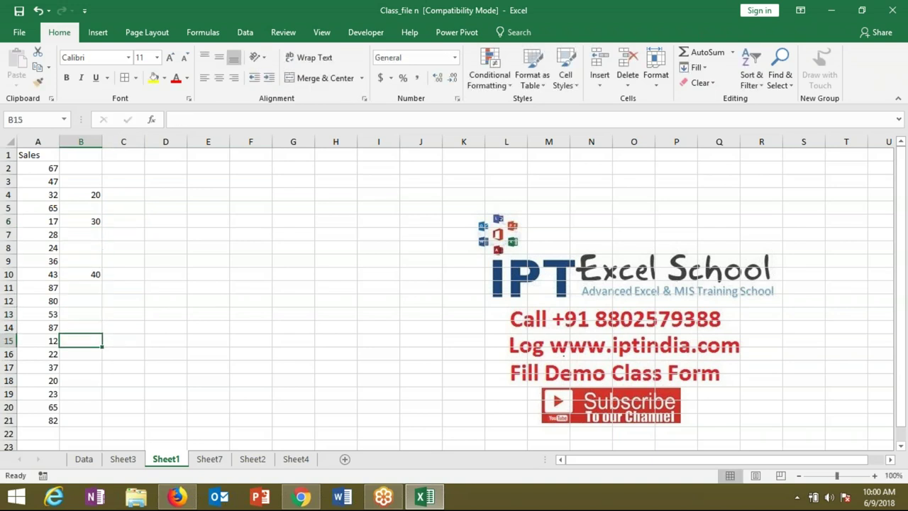
text(50)
key(Return)
key(Down)
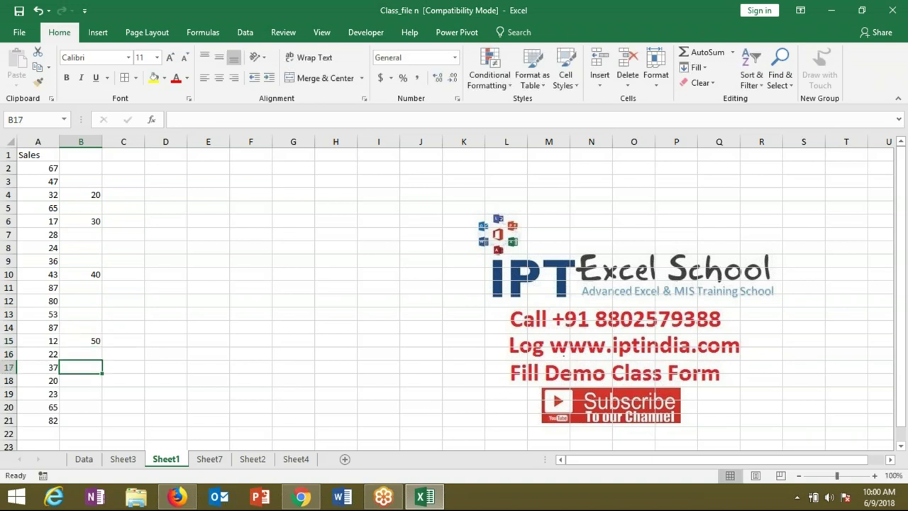
- Compare the B4, B6, B10 and B15 entries with the adjacent Sales values
click(79, 194)
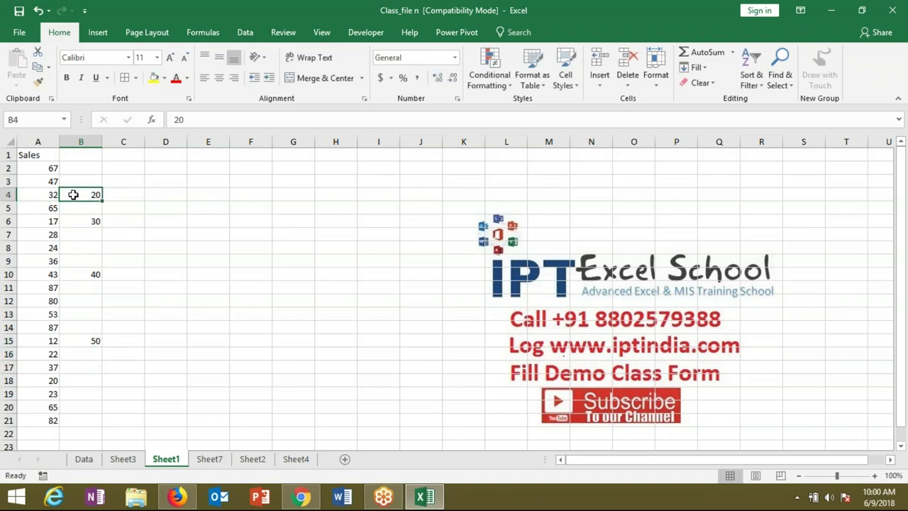
click(50, 193)
click(93, 217)
key(Left)
click(93, 270)
key(Left)
click(93, 339)
key(Left)
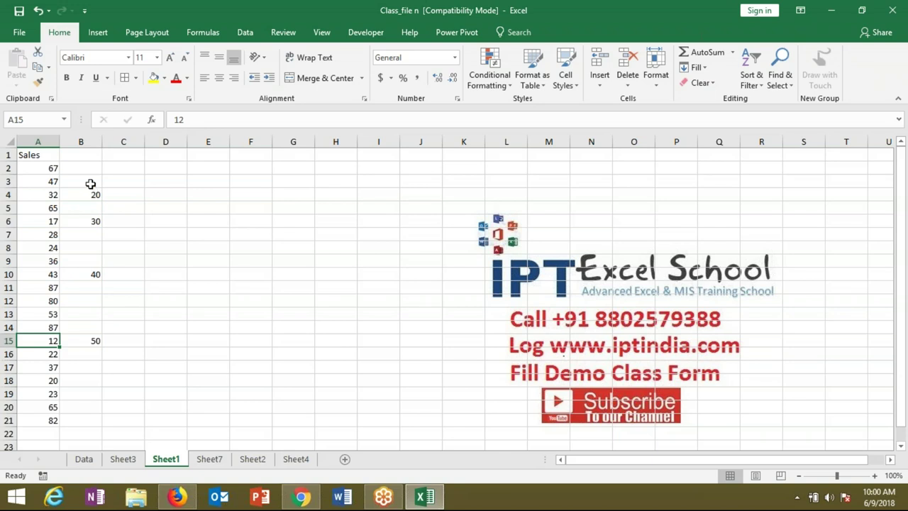
- Copy column B and open Paste Special on column A with Skip blanks ticked
click(81, 141)
key(ctrl+c)
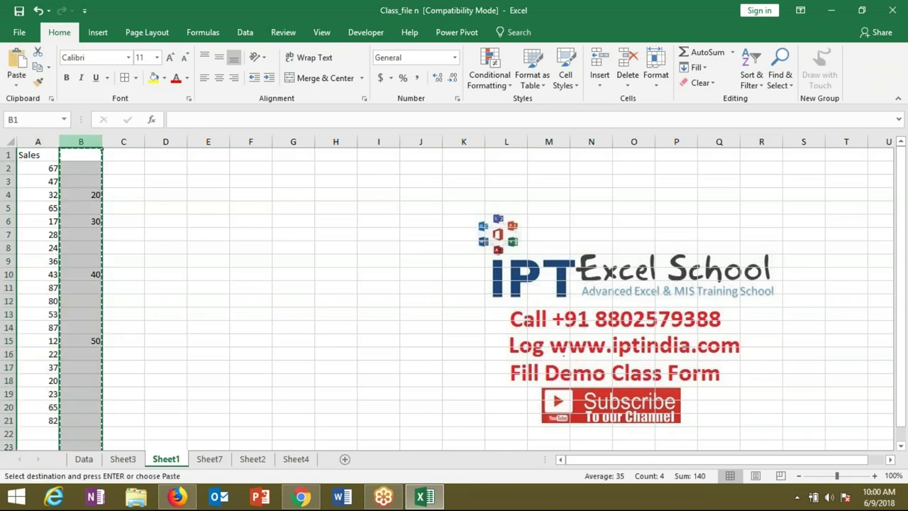
click(38, 141)
right_click(48, 142)
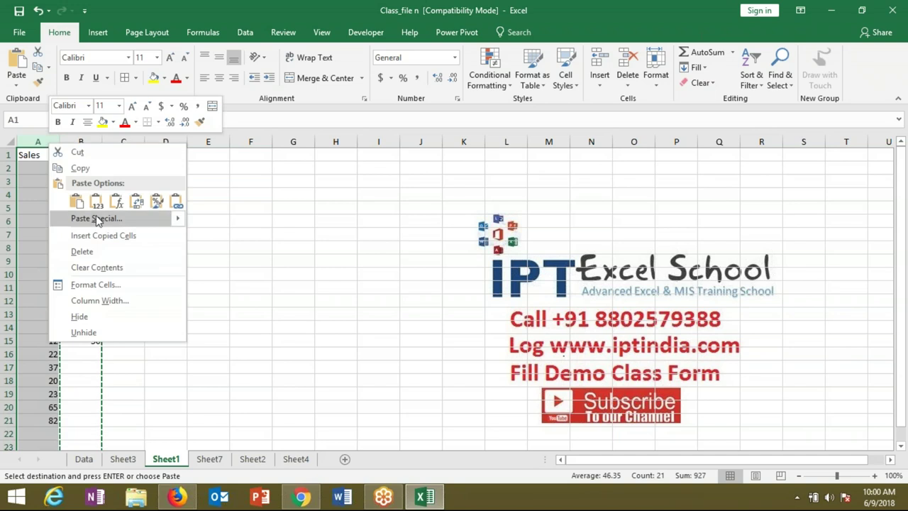
click(96, 217)
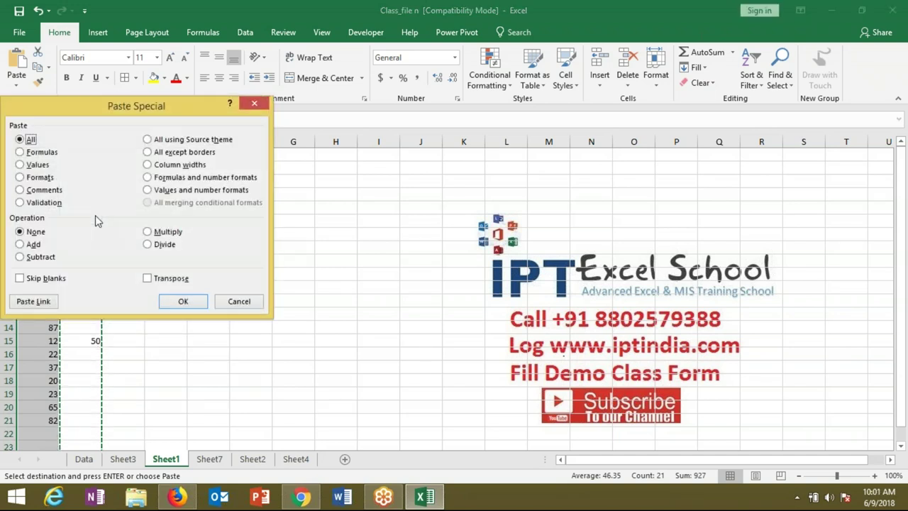
drag(136, 103, 365, 91)
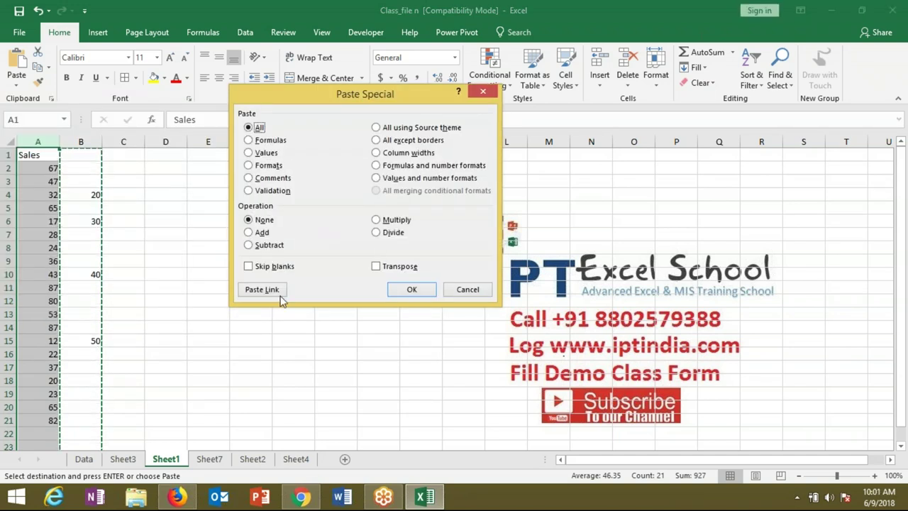
click(276, 273)
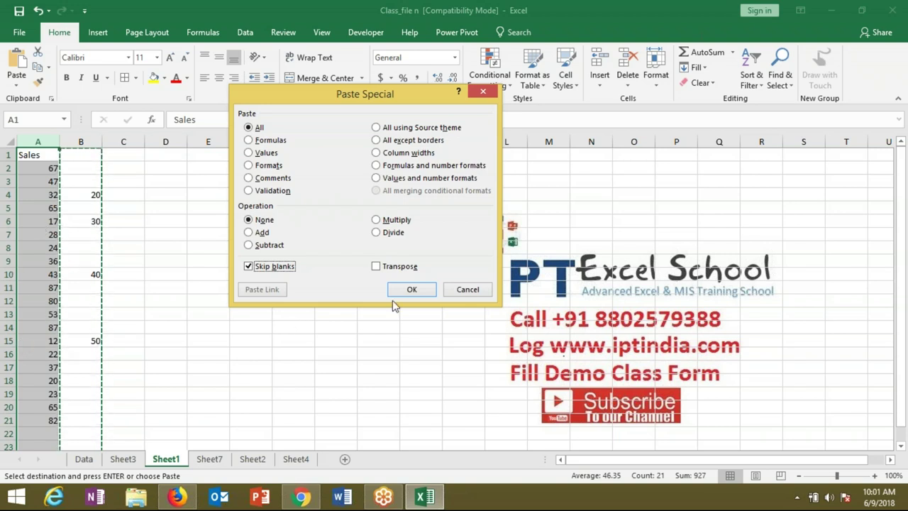
- Finish the skip-blanks paste into column A, then permanently delete Sheet7 from the workbook
click(408, 290)
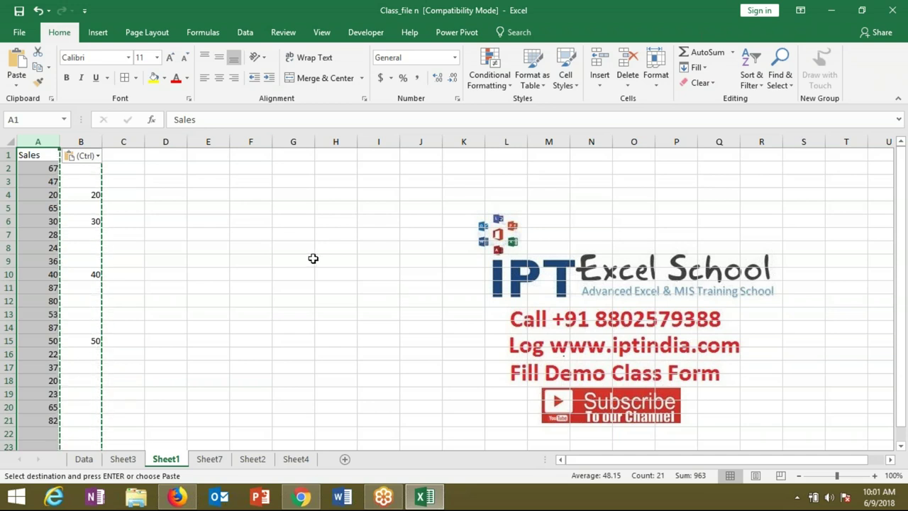
click(122, 459)
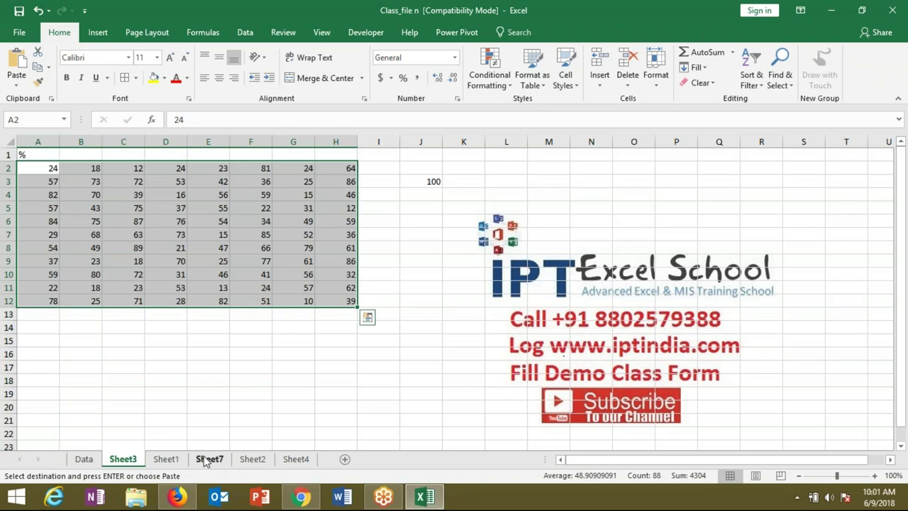
click(206, 459)
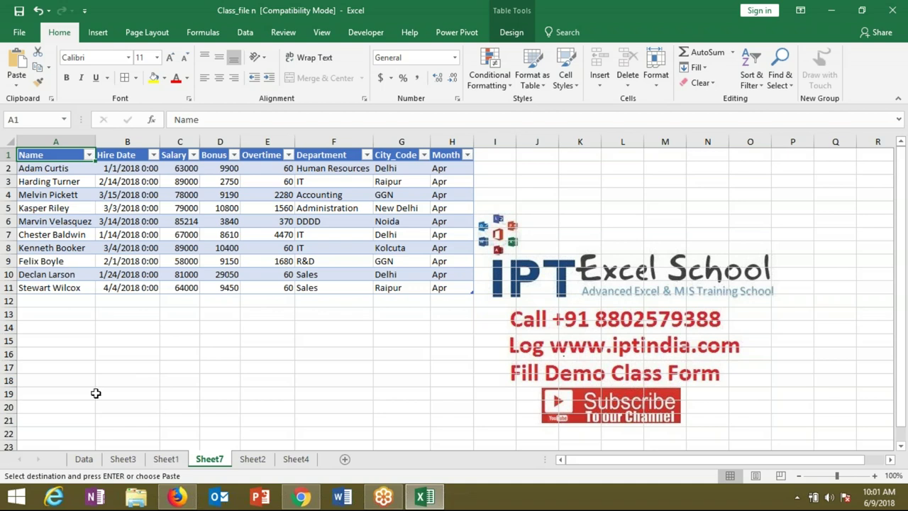
right_click(212, 460)
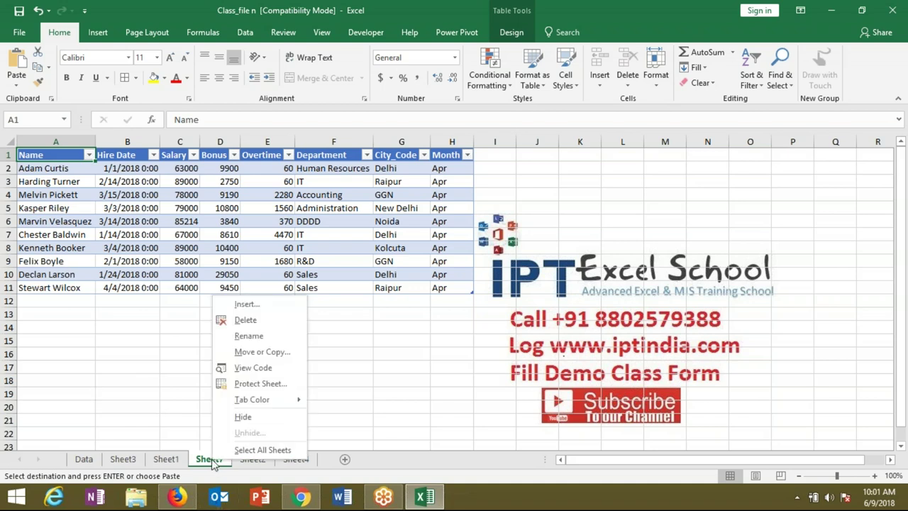
click(252, 320)
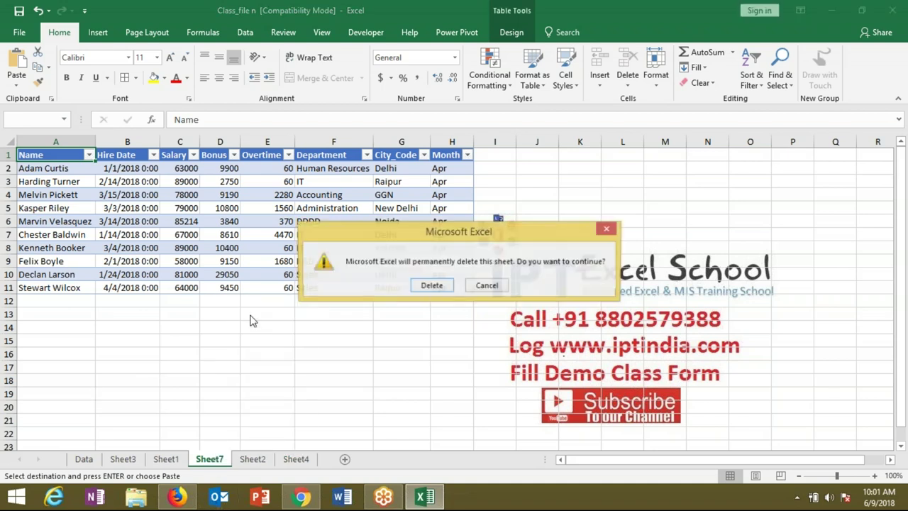
click(432, 285)
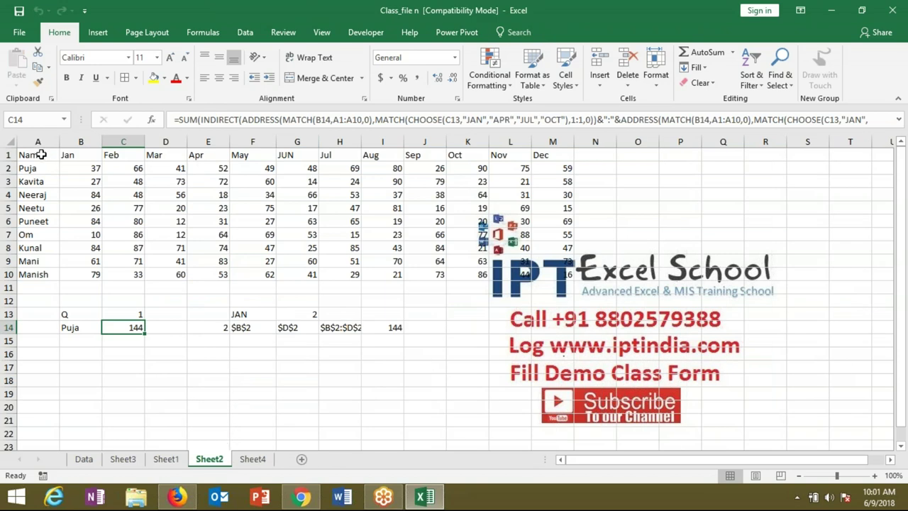
- Copy Puja and Kavita's Jan–Apr data A1:E3 and paste it transposed at B18
drag(39, 155, 197, 179)
key(ctrl+c)
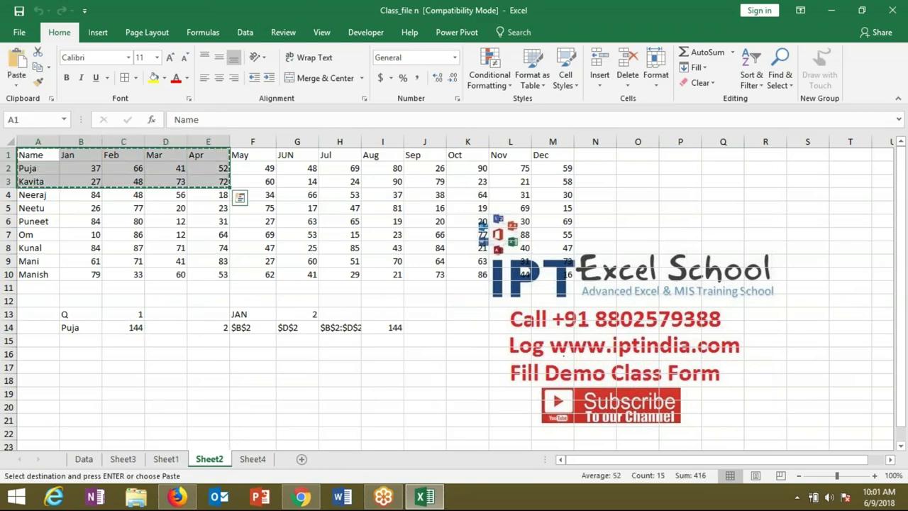
click(69, 378)
right_click(68, 378)
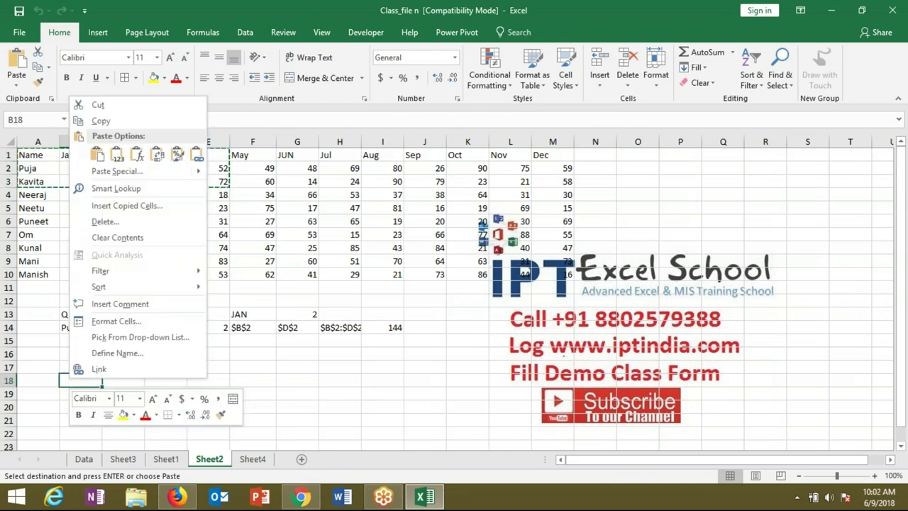
click(126, 172)
click(169, 240)
click(182, 260)
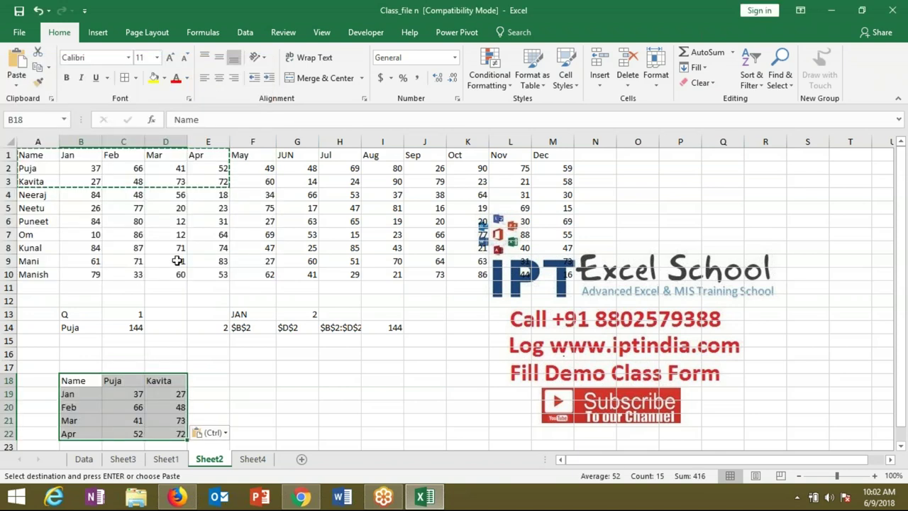
- Delete rows 1 to 16 so the transposed table moves up to B2:D6
drag(8, 361, 6, 205)
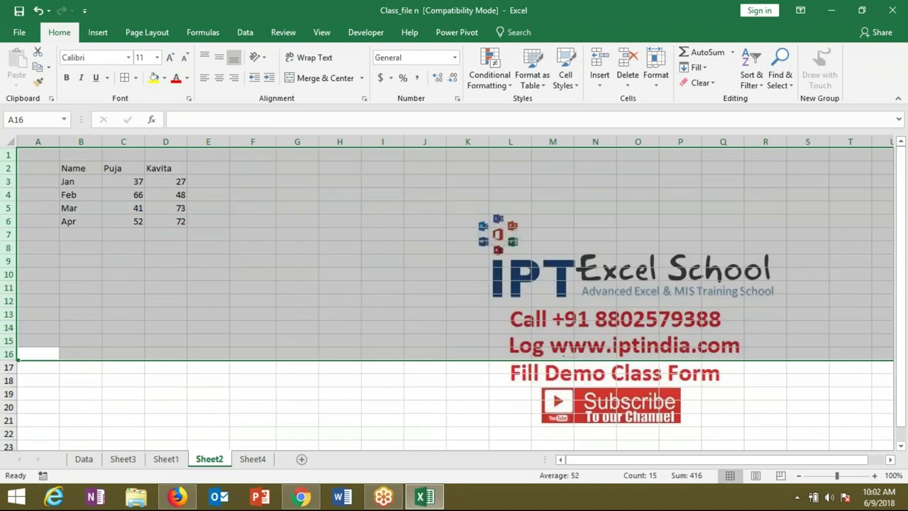
key(super)
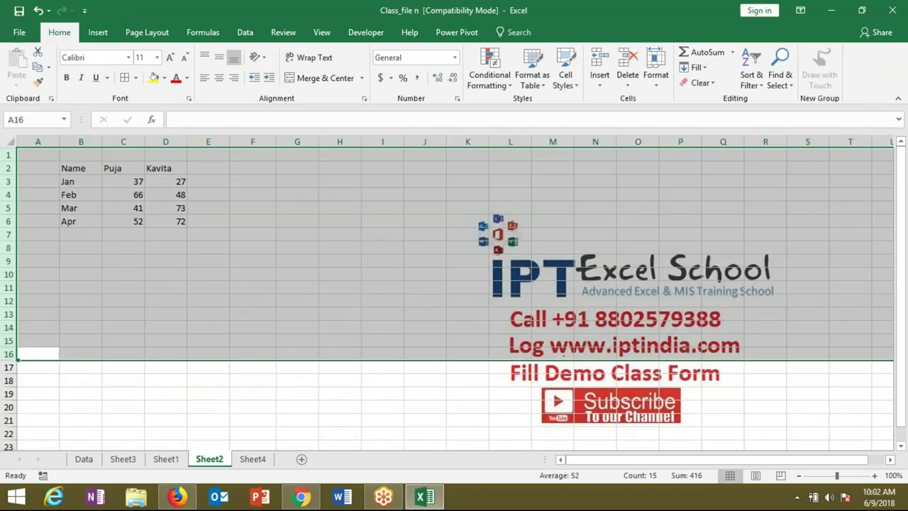
right_click(14, 14)
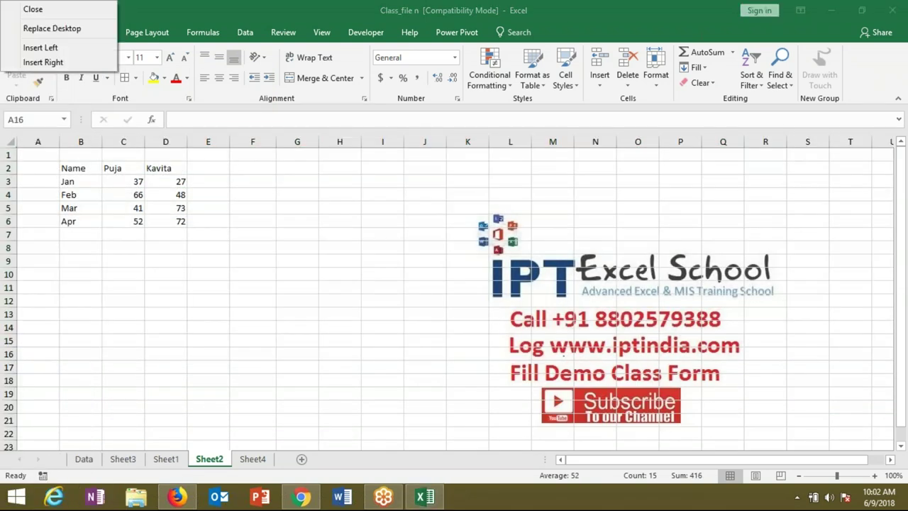
click(16, 9)
click(210, 170)
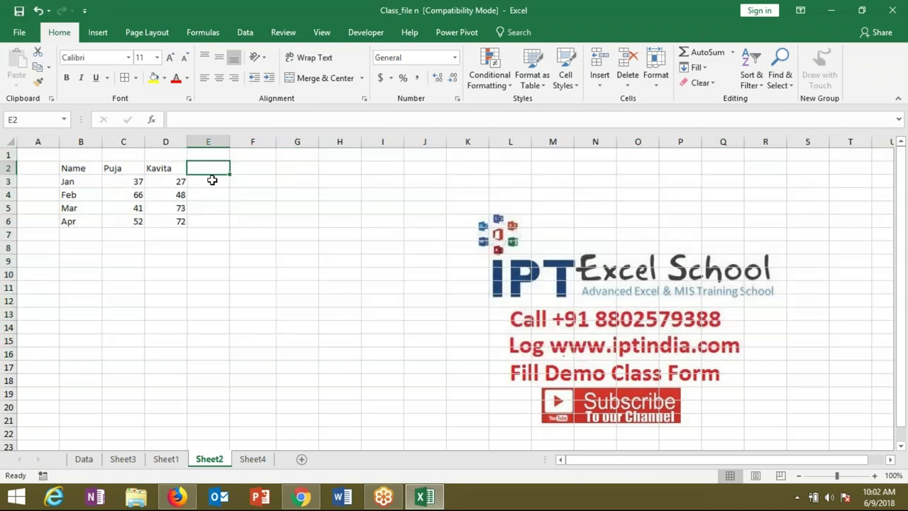
- Enter the formula =B2 in G2, then copy the table B2:D6
click(297, 183)
key(Up)
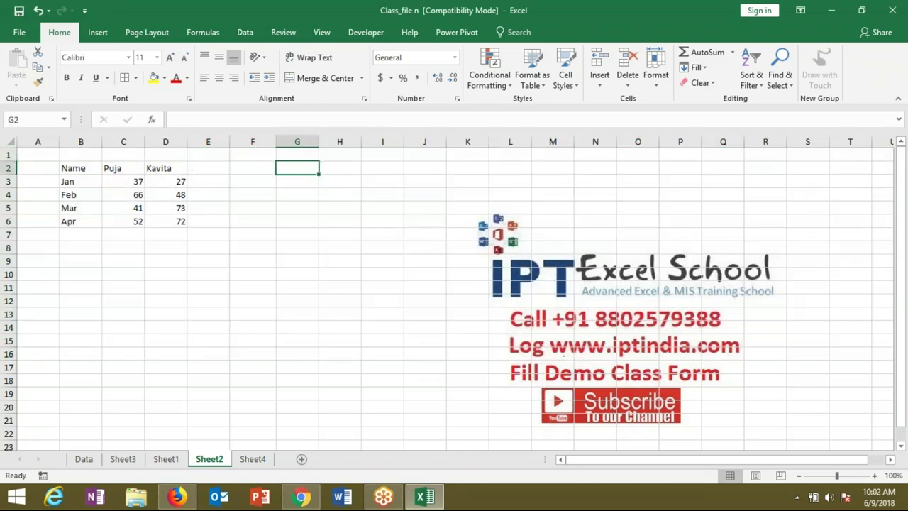
text(=)
click(73, 169)
key(Return)
key(Up)
drag(81, 170, 158, 219)
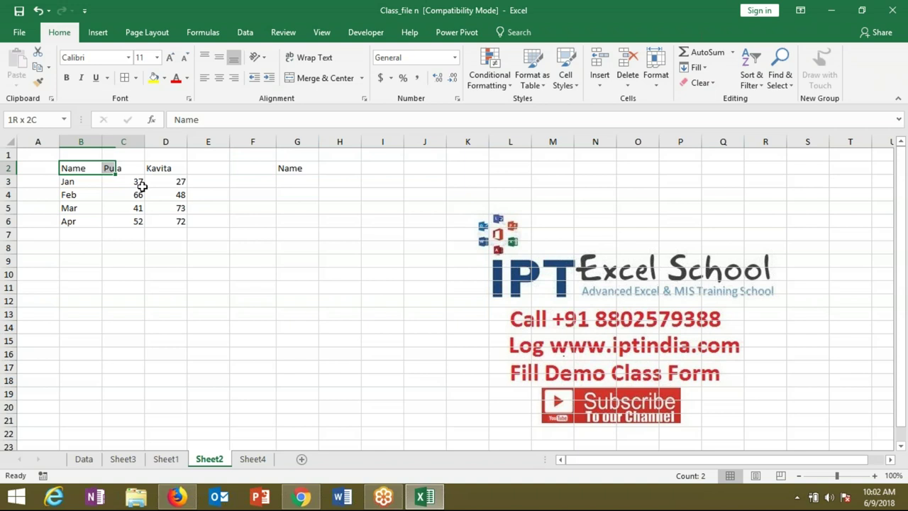
key(ctrl+c)
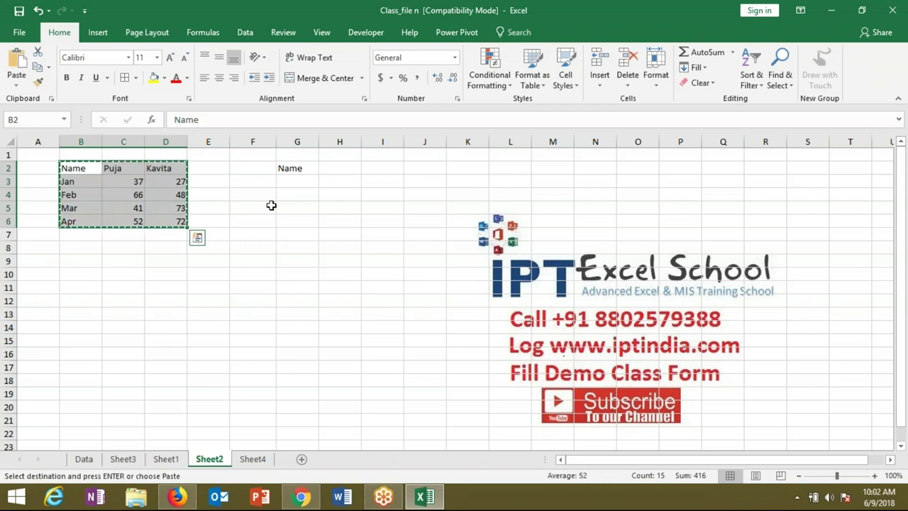
- Paste the table as links at G4, then clear the linked copies in columns G:I
click(299, 194)
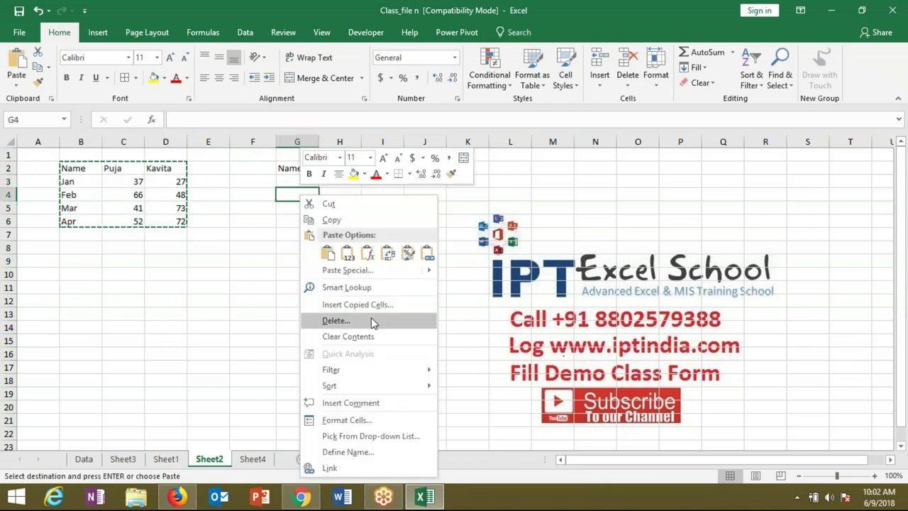
click(361, 274)
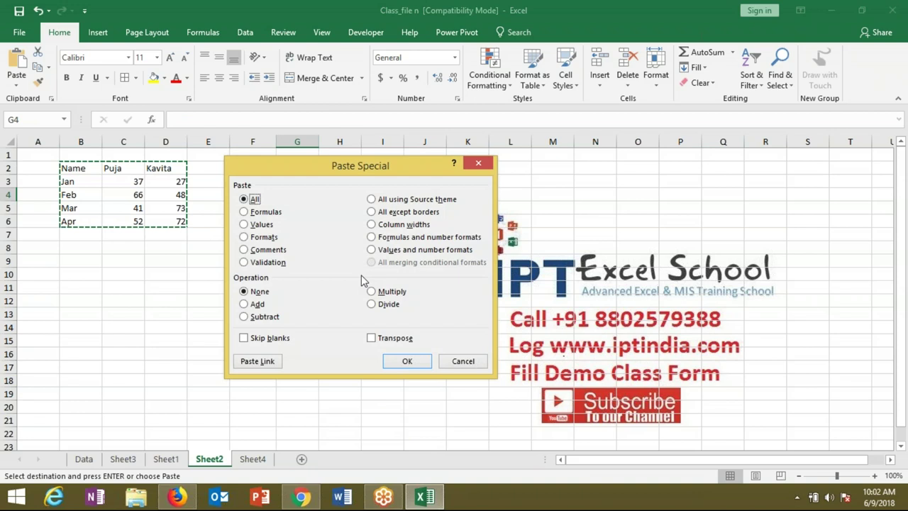
click(265, 363)
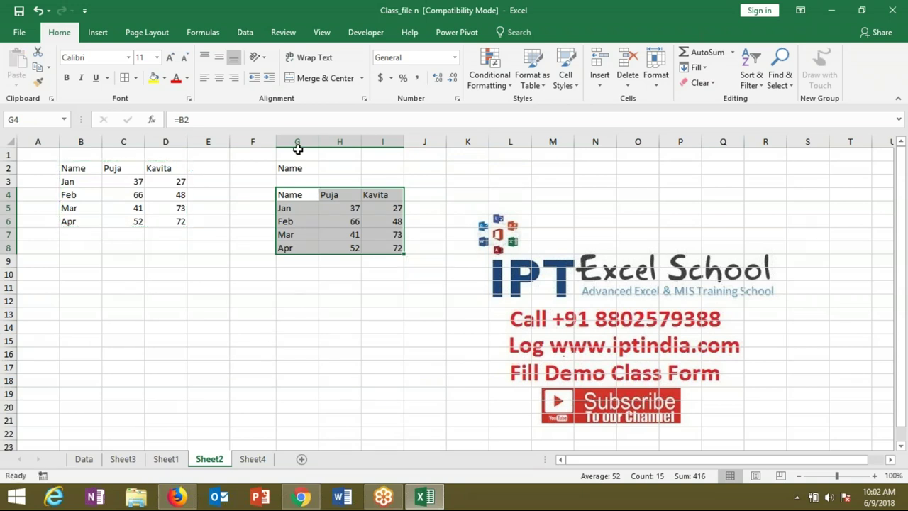
drag(298, 145, 362, 145)
key(Delete)
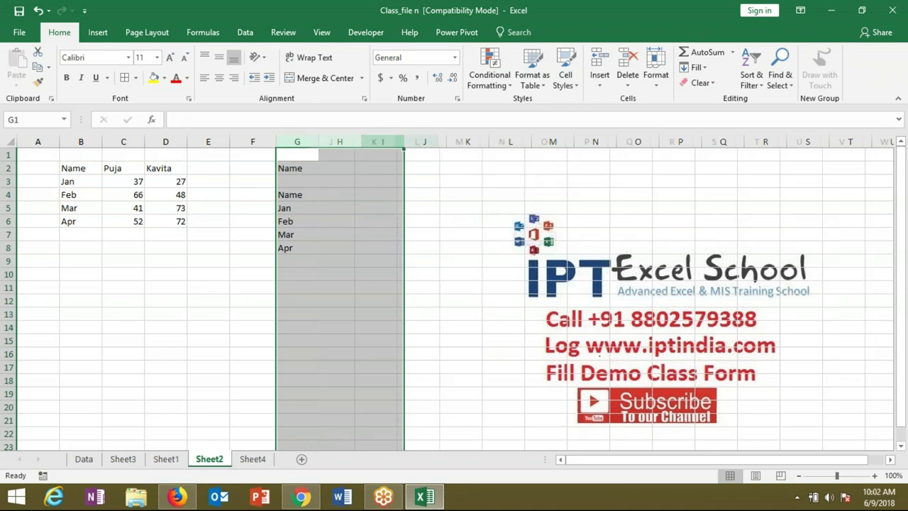
- Give table B2:D6 a yellow fill and all borders, then copy it
drag(90, 168, 173, 222)
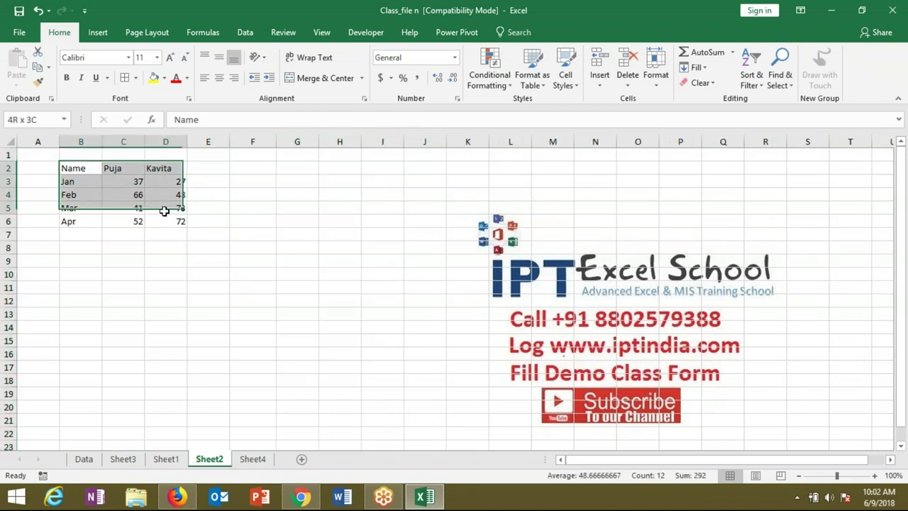
click(154, 78)
click(124, 77)
key(ctrl+c)
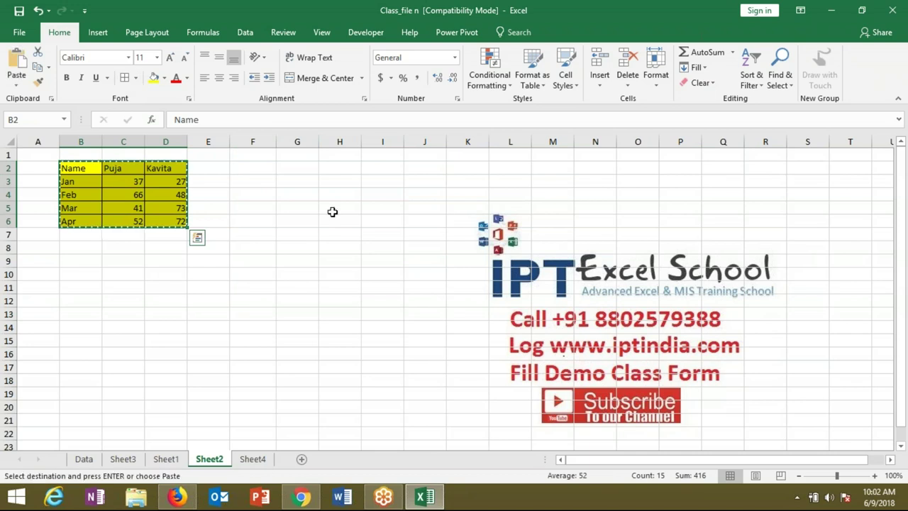
- Paste the yellow table as a static picture and resize it to sit at H2:K7
click(316, 181)
click(15, 83)
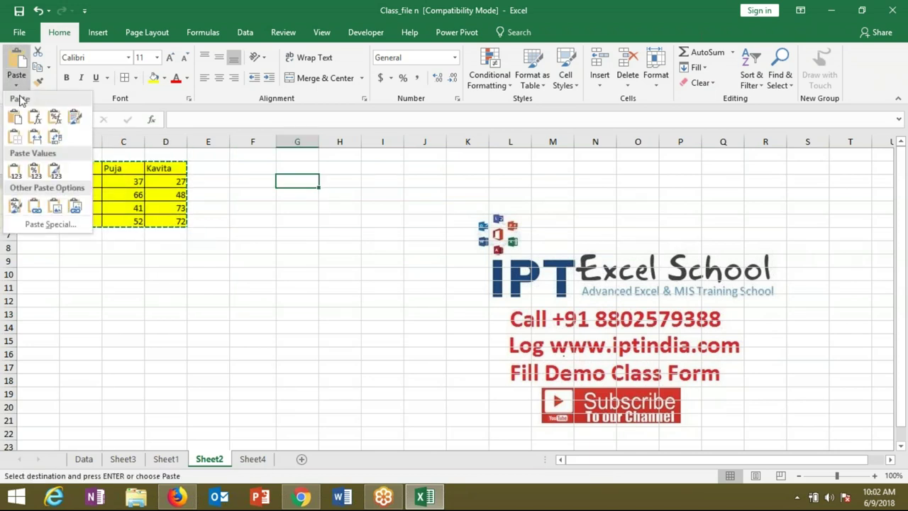
click(55, 210)
mouse_move(375, 233)
mouse_down()
mouse_move(383, 278)
mouse_move(337, 247)
mouse_move(402, 302)
mouse_move(552, 361)
mouse_move(464, 312)
mouse_move(395, 298)
mouse_up()
mouse_move(377, 258)
mouse_down()
mouse_move(422, 212)
mouse_move(417, 201)
mouse_up()
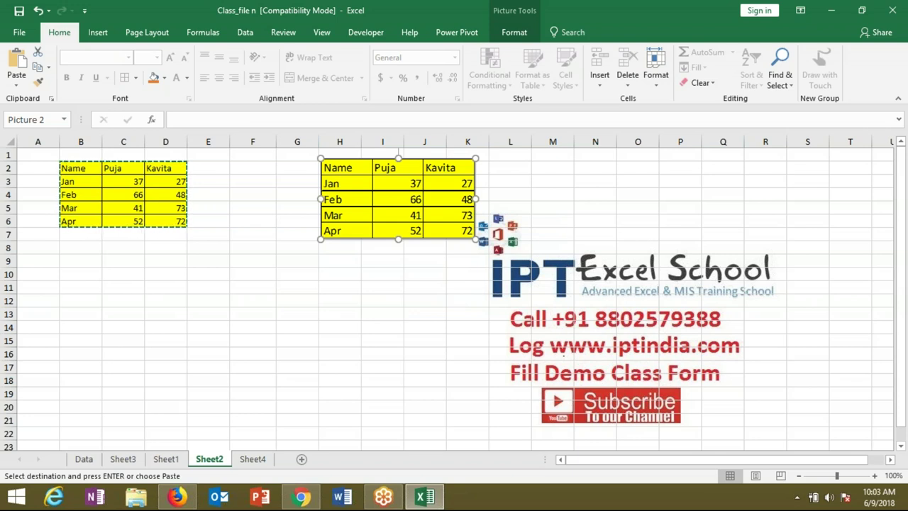
click(166, 203)
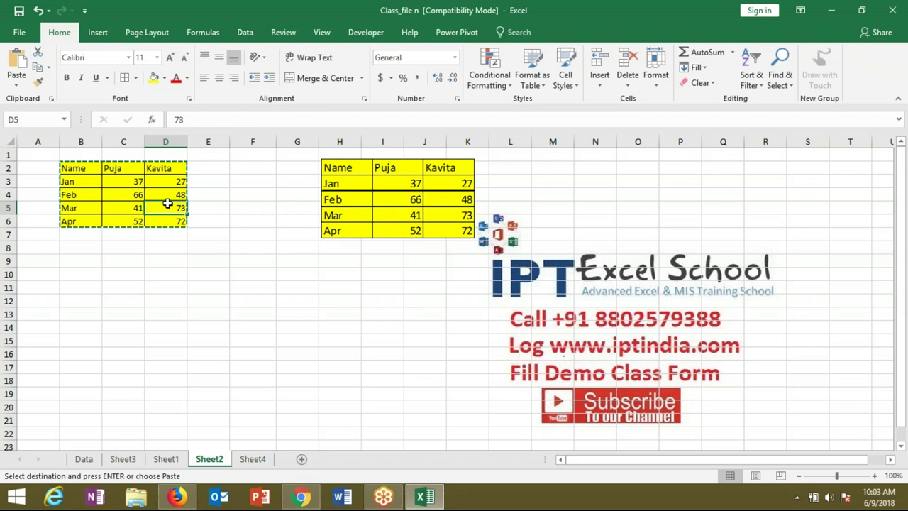
- Paste the table as an enlarged linked picture at H10
click(337, 274)
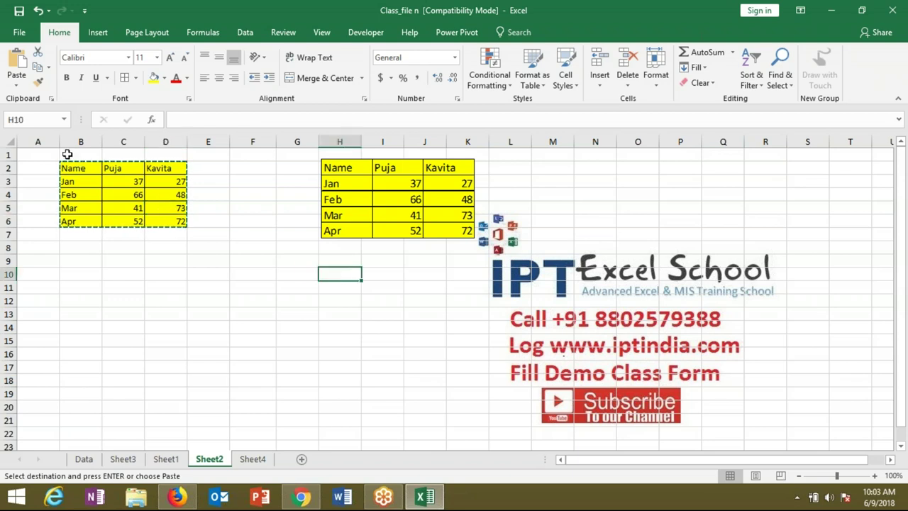
click(19, 85)
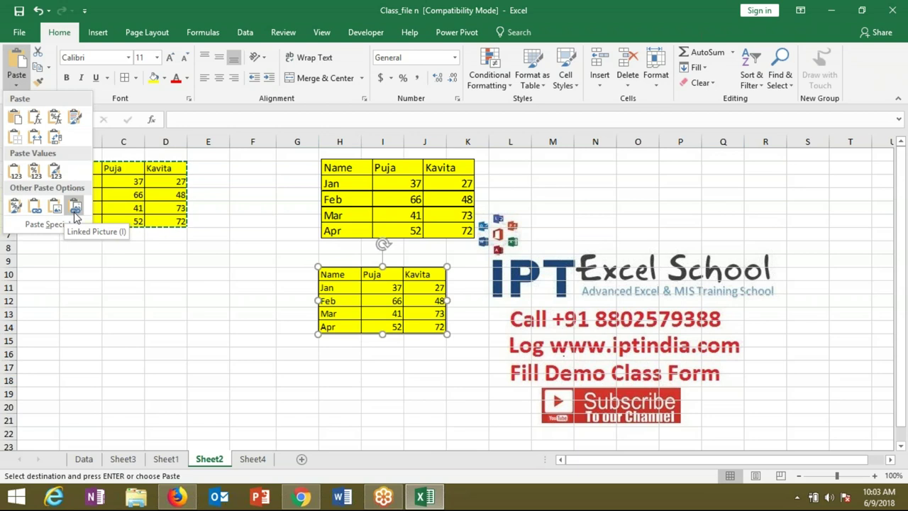
click(74, 207)
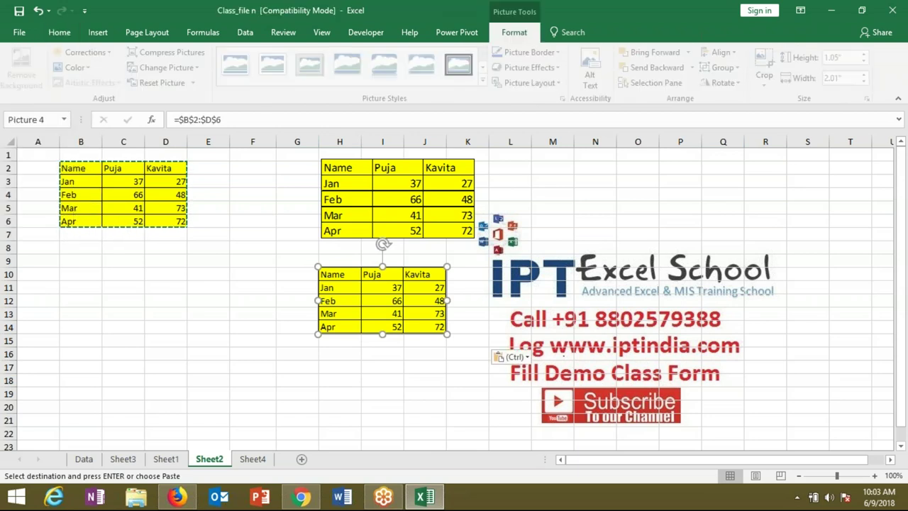
mouse_move(447, 333)
mouse_down()
mouse_move(547, 386)
mouse_move(390, 314)
mouse_move(440, 328)
mouse_up()
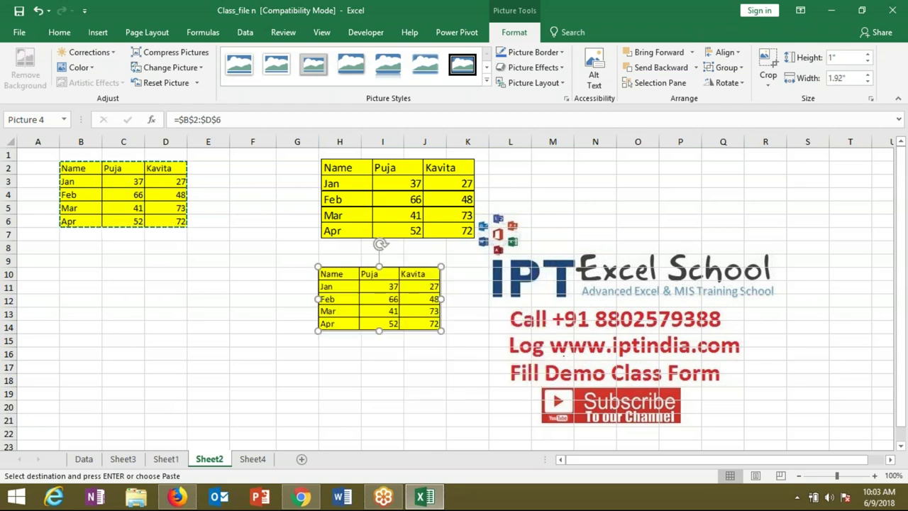
- Fill C4 with green and change C5 from 41 to 410
click(133, 194)
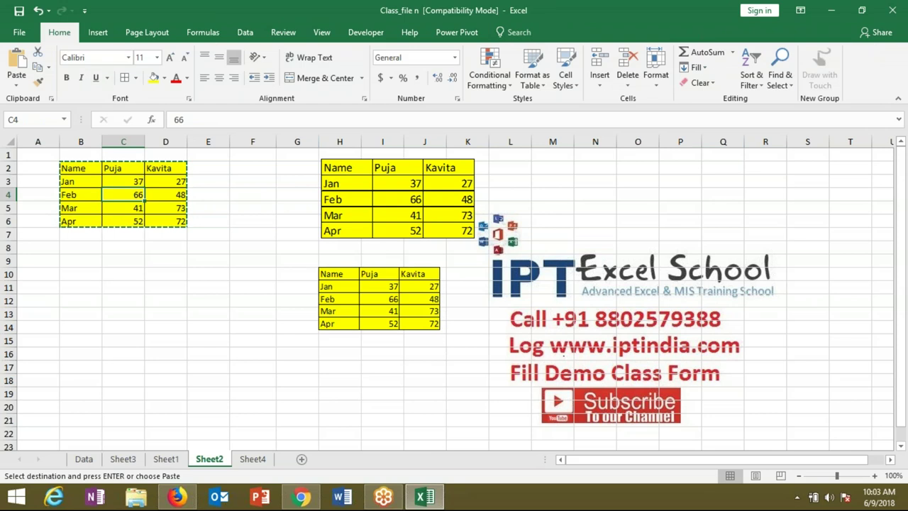
click(166, 78)
click(211, 183)
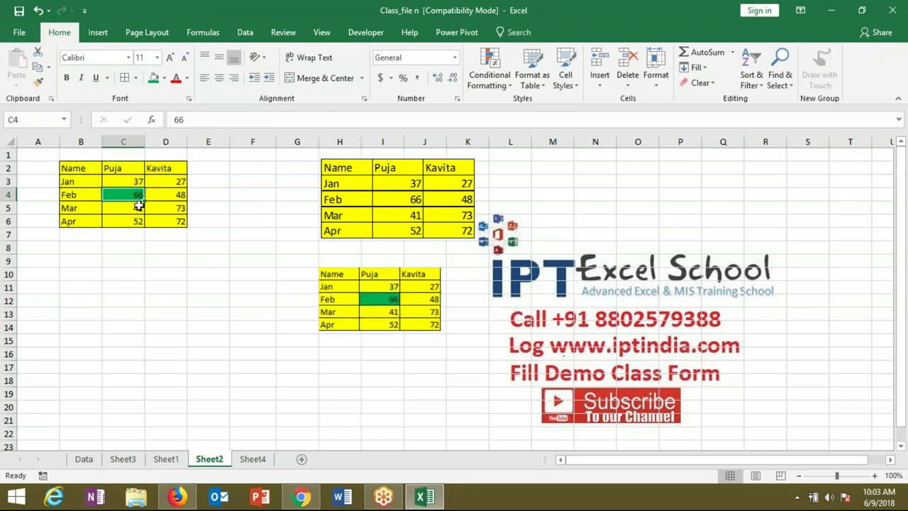
key(Return)
key(F2)
text(0)
key(Return)
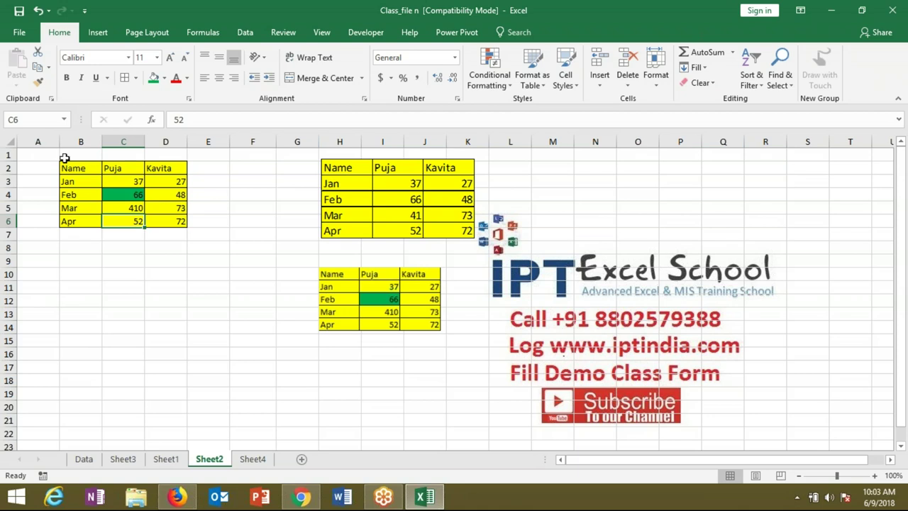
- Delete both pictures of the table and remove the table in columns B:D
click(86, 180)
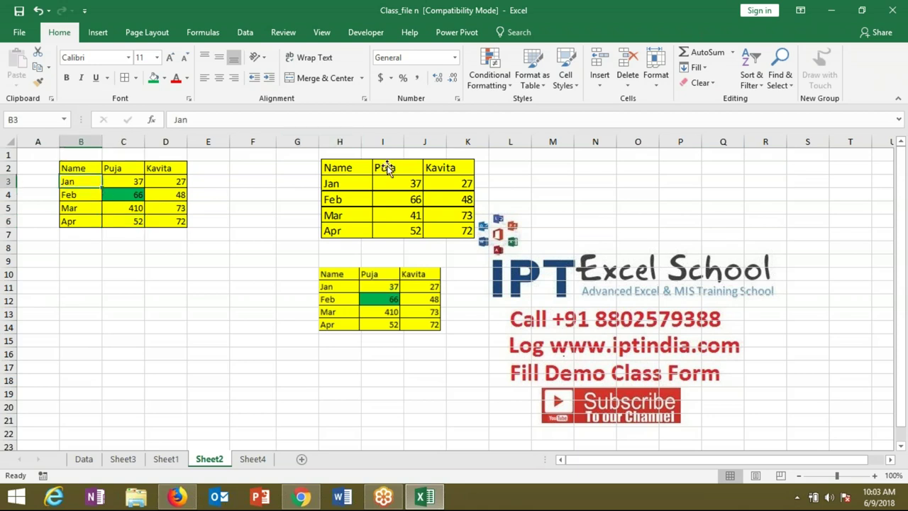
click(385, 168)
key(Delete)
click(364, 289)
key(Delete)
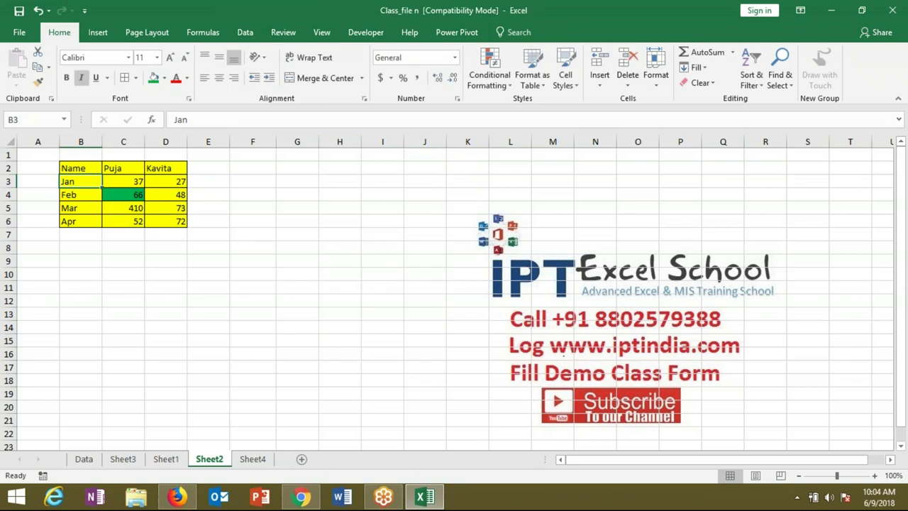
drag(81, 142, 167, 152)
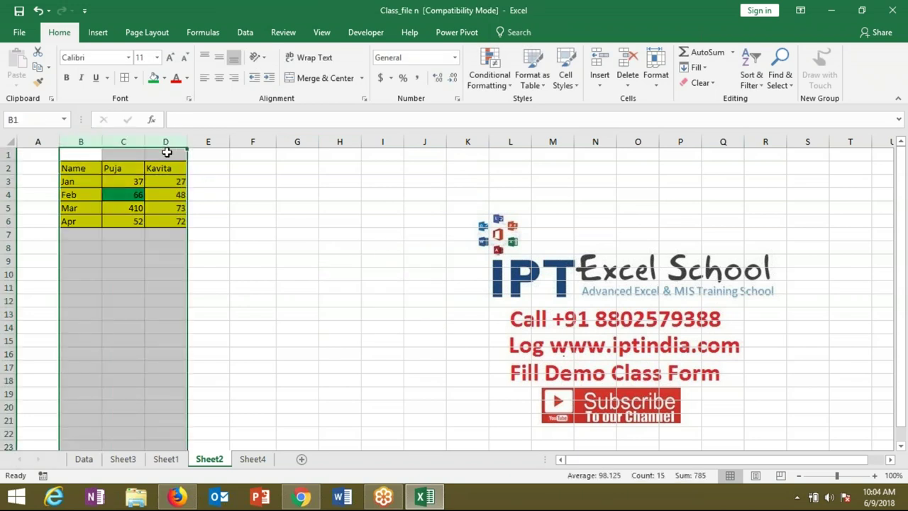
key(ctrl+z)
key(ctrl+z)
key(ctrl+z)
click(152, 191)
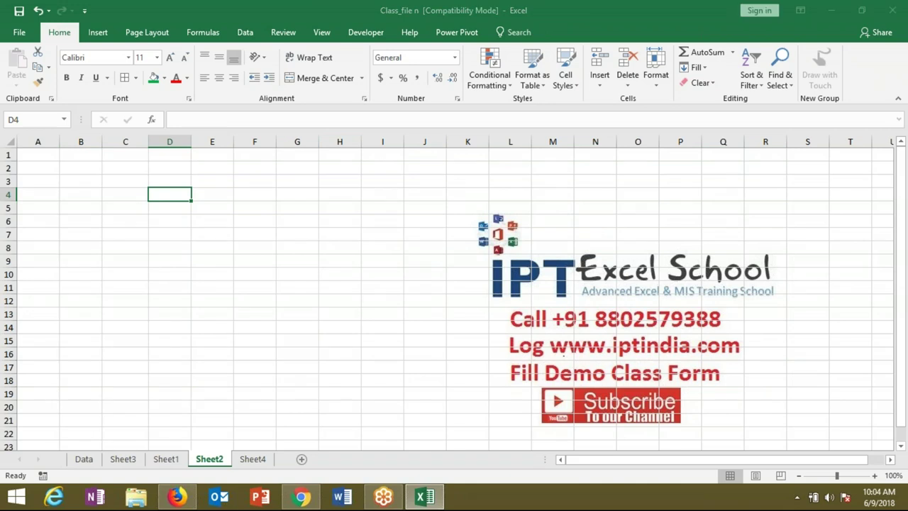
- Browse Format Cells' Font, Border, Fill and Currency/Accounting number formats, then close without applying
click(364, 98)
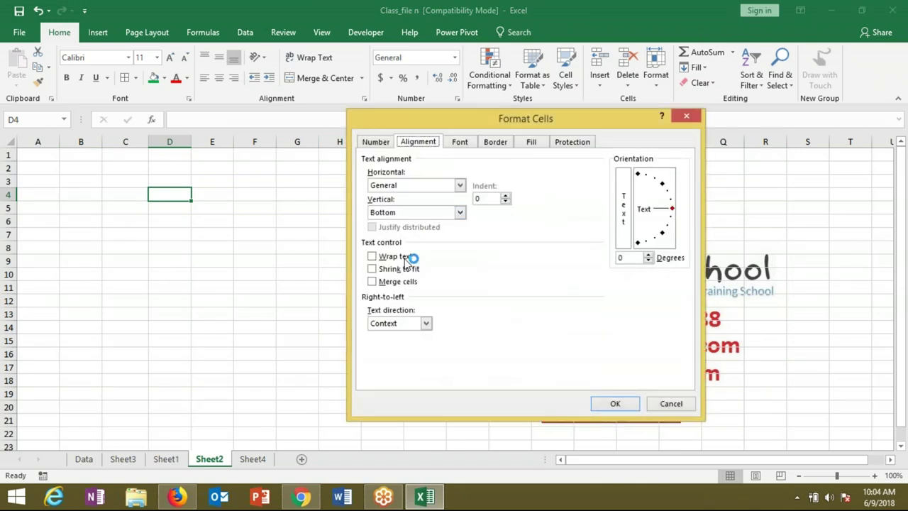
click(461, 143)
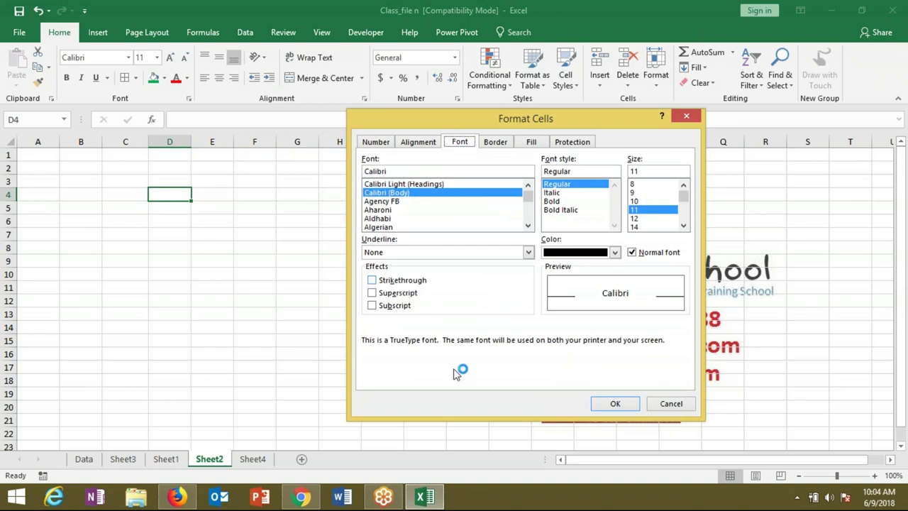
click(500, 150)
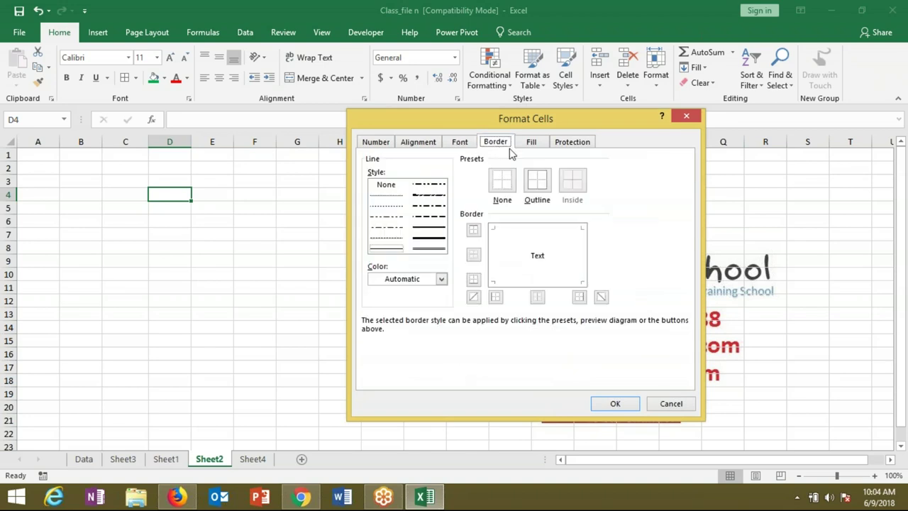
click(525, 149)
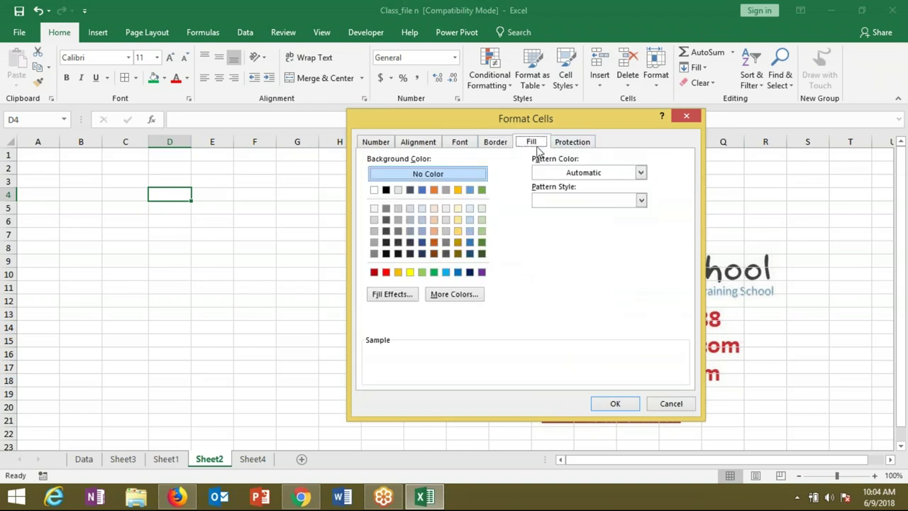
click(373, 143)
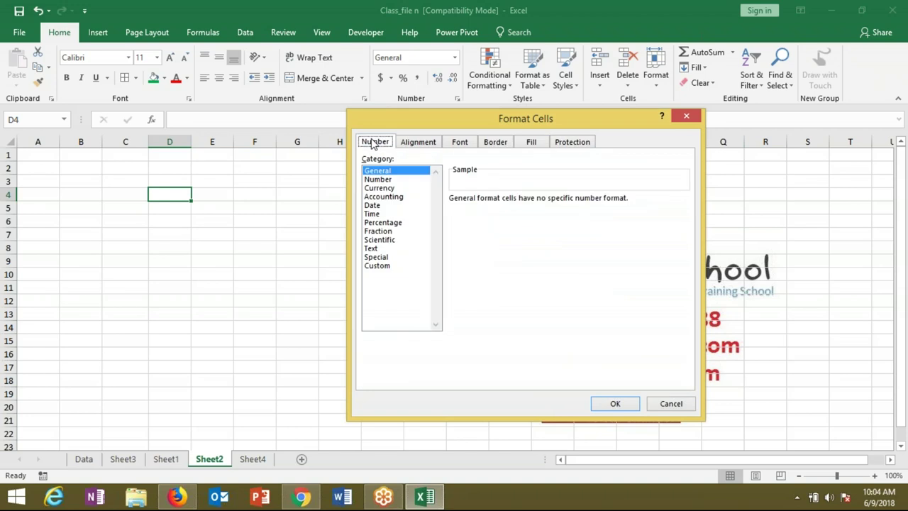
click(380, 188)
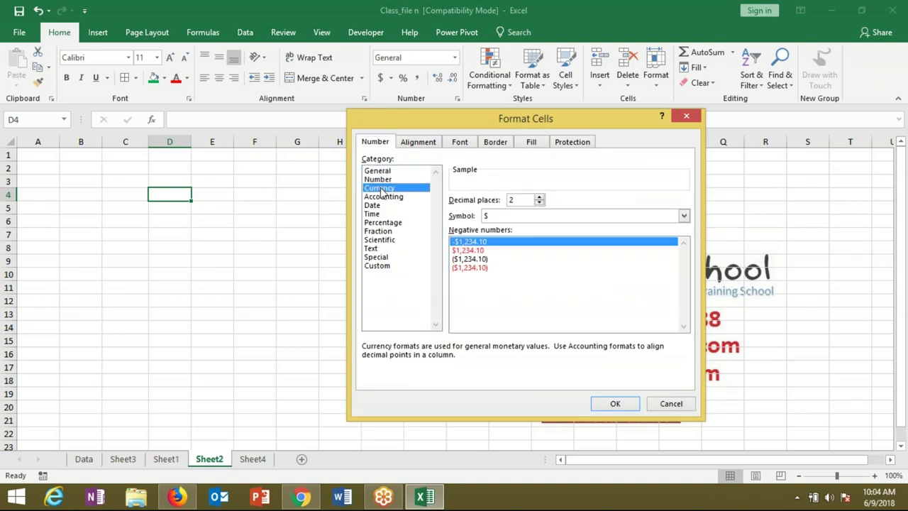
click(381, 180)
click(384, 197)
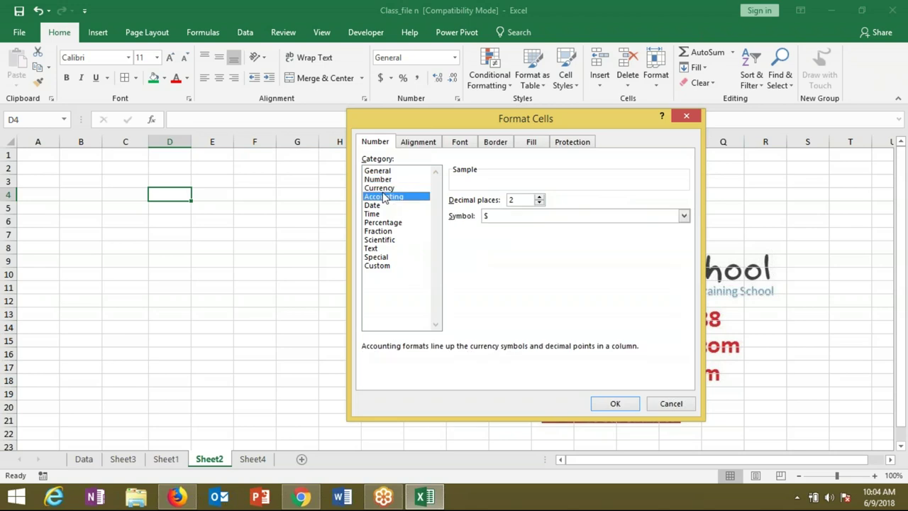
click(418, 189)
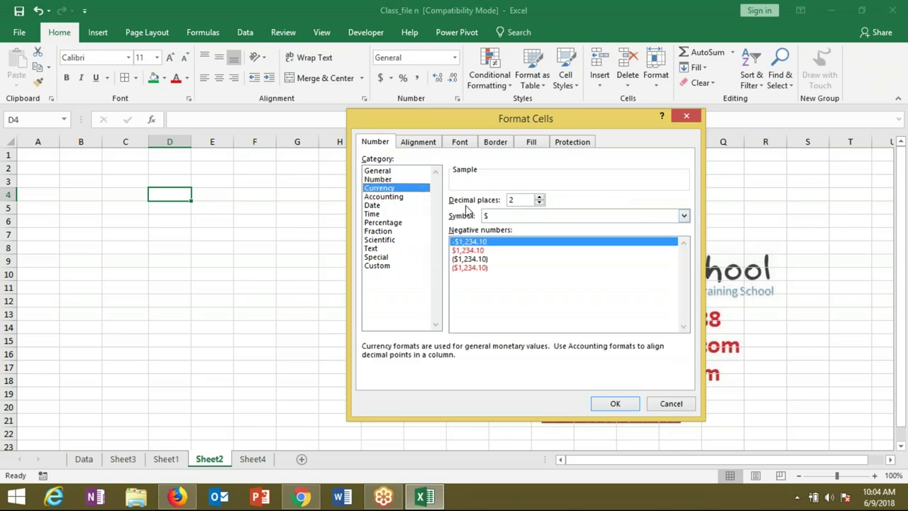
click(400, 198)
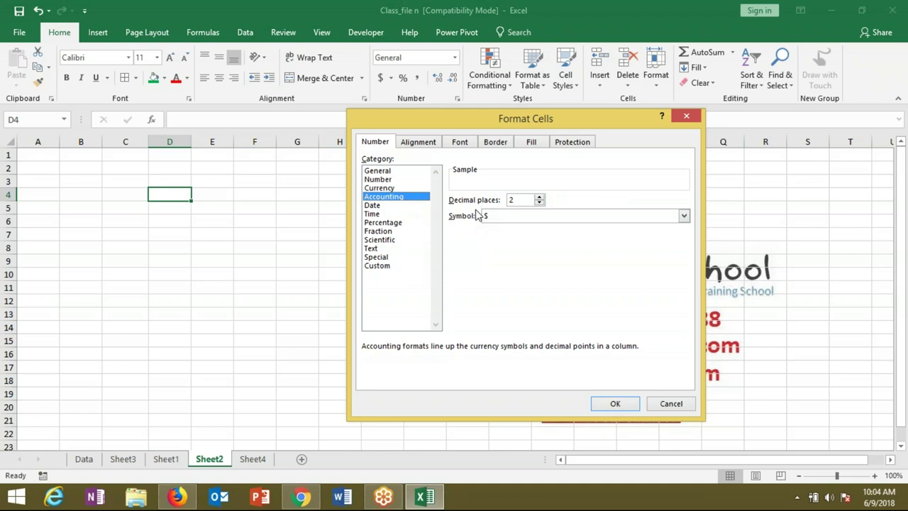
key(Escape)
key(Up)
key(Up)
key(Up)
- Cancel a stray =r entry in A1 and switch to Sheet3
key(Home)
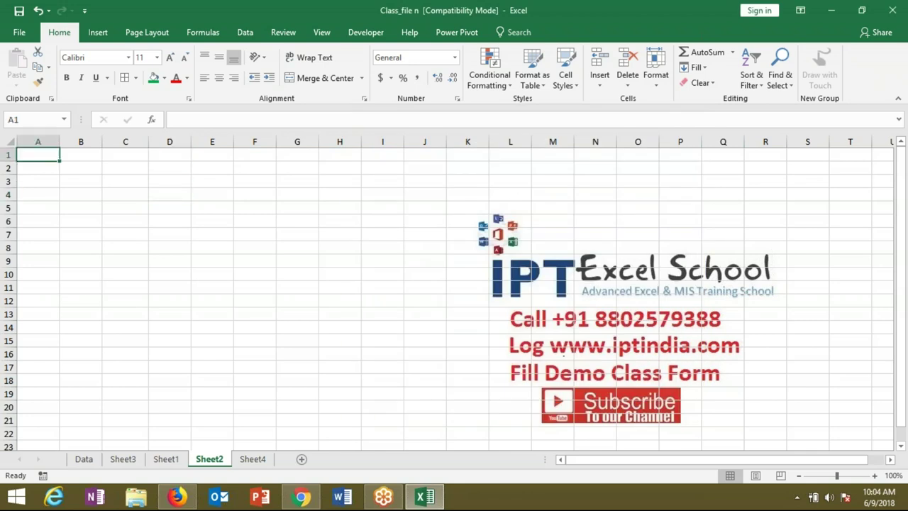
text(=r)
key(BackSpace)
key(Escape)
click(166, 459)
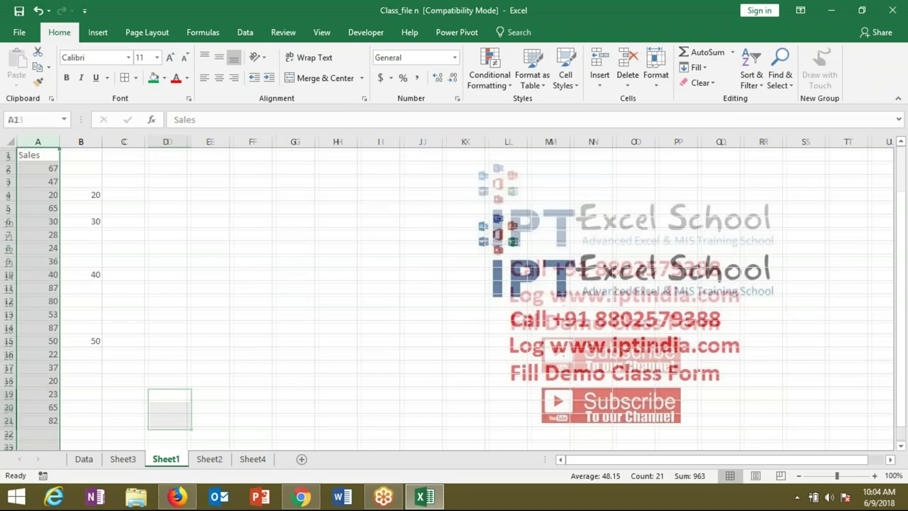
click(123, 459)
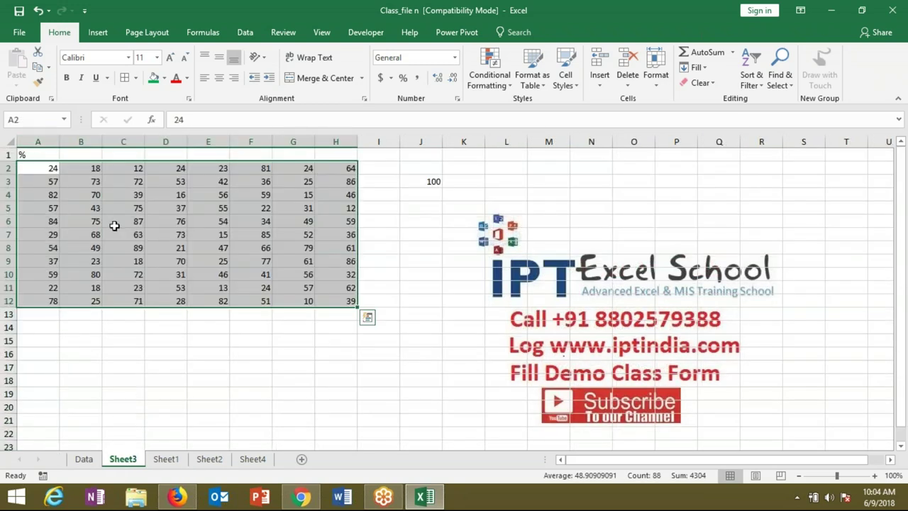
- Enter 0 in cells C7, F4, G9 and E11 of the number grid
click(121, 233)
text(0)
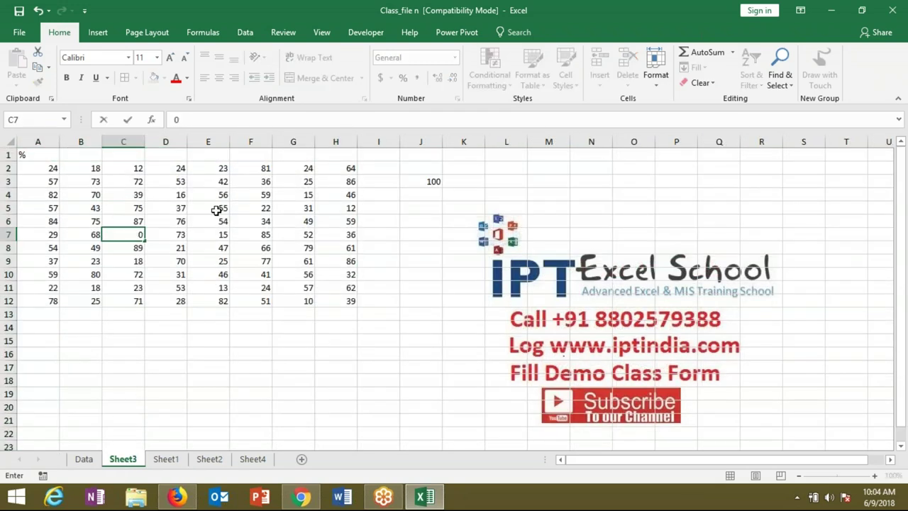
click(236, 196)
text(0)
key(Return)
click(299, 256)
text(0)
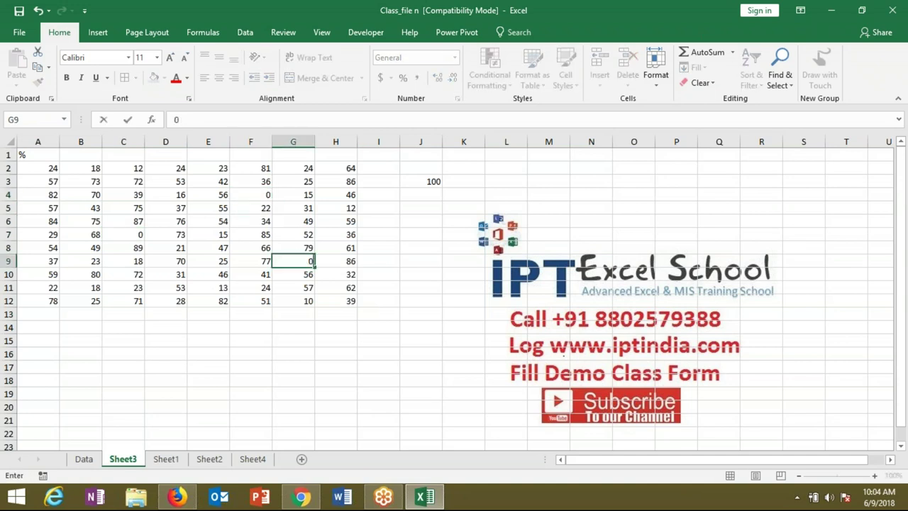
click(215, 283)
text(0)
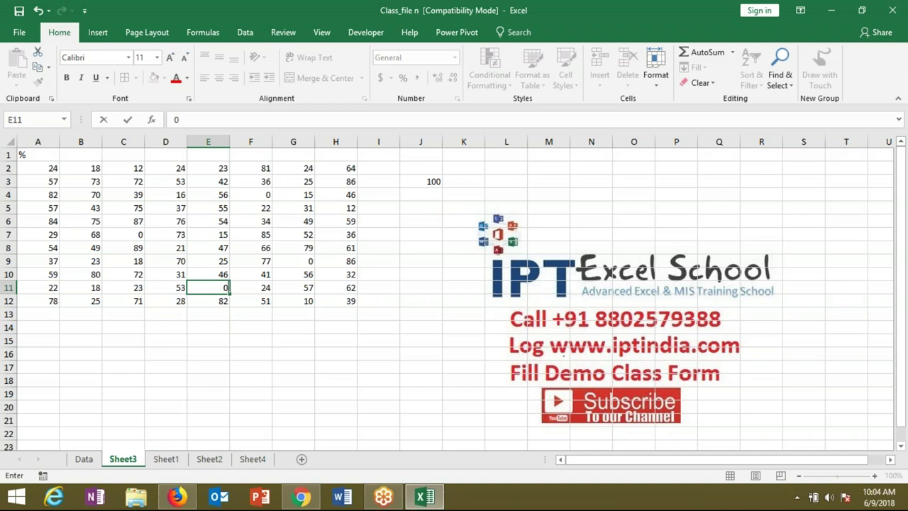
key(Return)
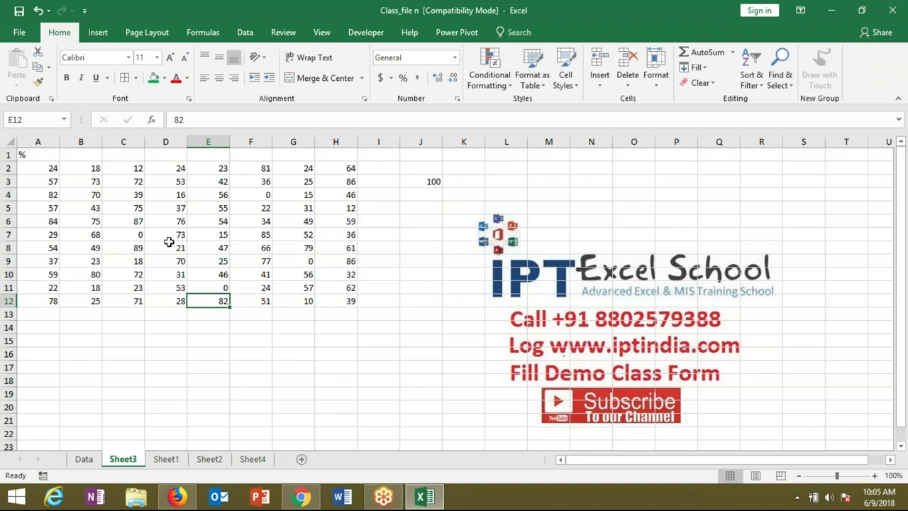
- Format grid A2:H12 as Accounting with no symbol and 0 decimals, so zeros show as dashes
drag(54, 168, 349, 300)
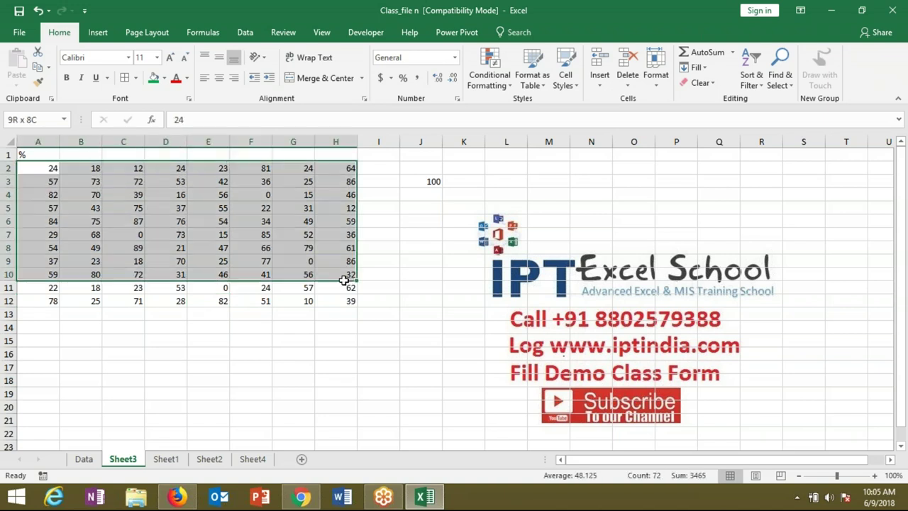
right_click(313, 199)
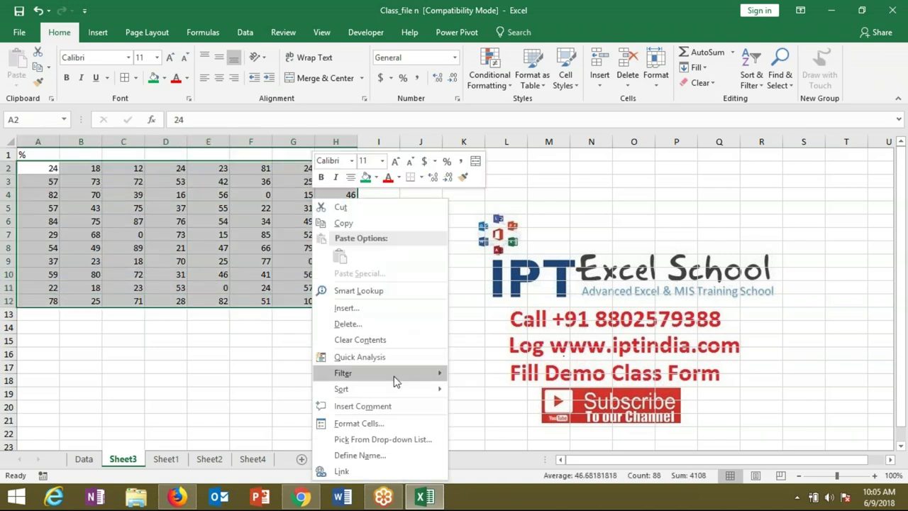
click(358, 423)
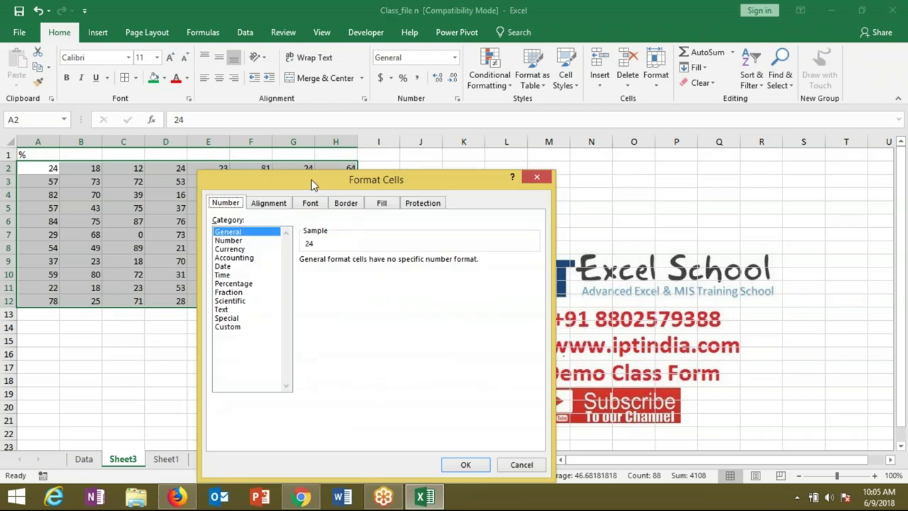
click(234, 258)
click(349, 277)
click(352, 291)
double_click(371, 263)
text(0)
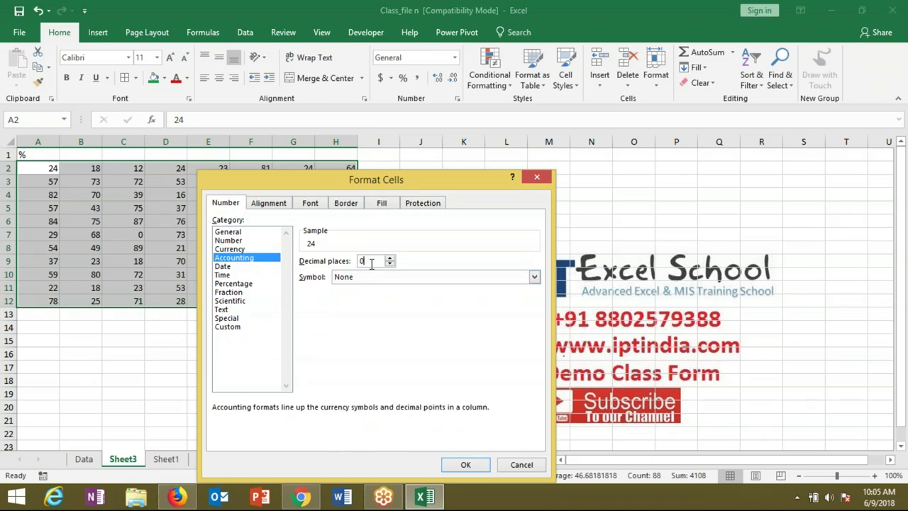
click(466, 464)
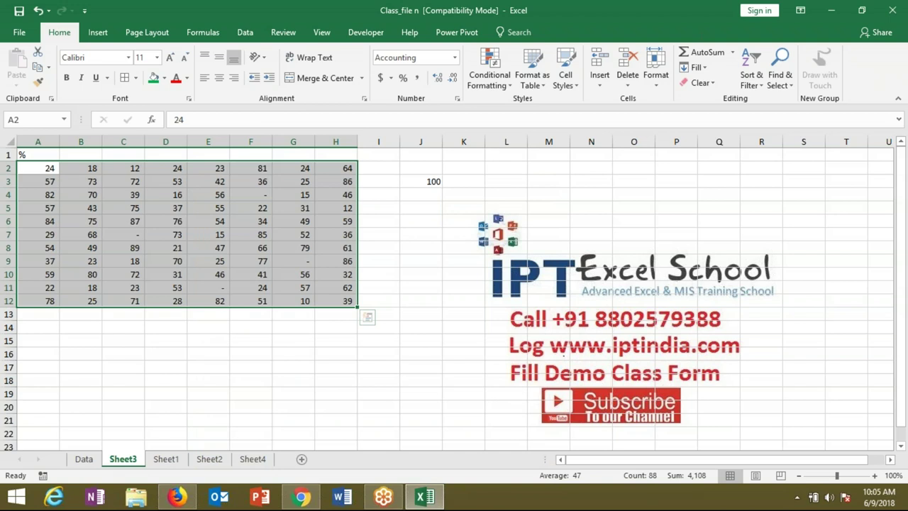
click(221, 286)
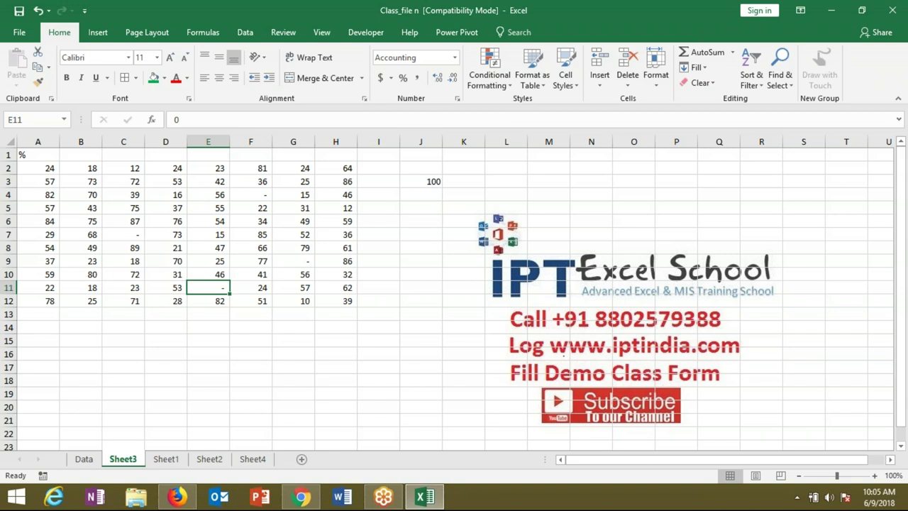
- Clear columns A:L and enter the heading Chq in A1
drag(28, 155, 505, 192)
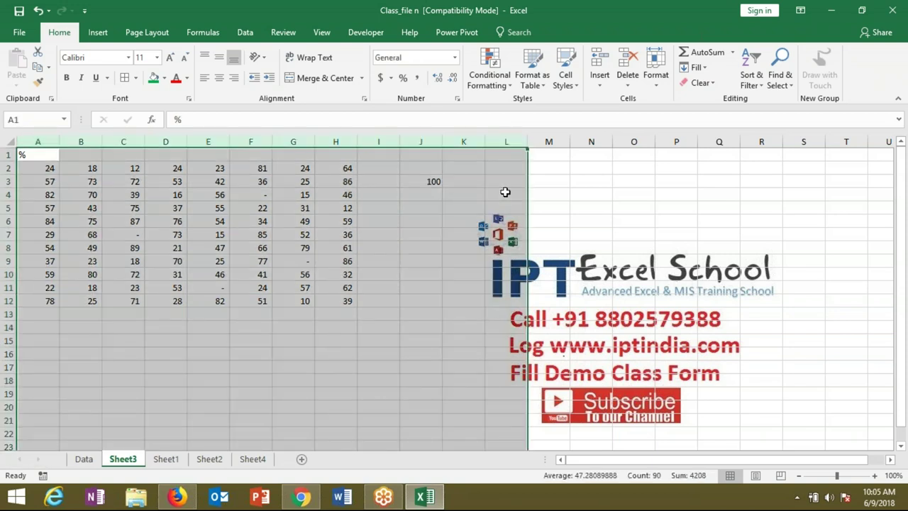
key(Delete)
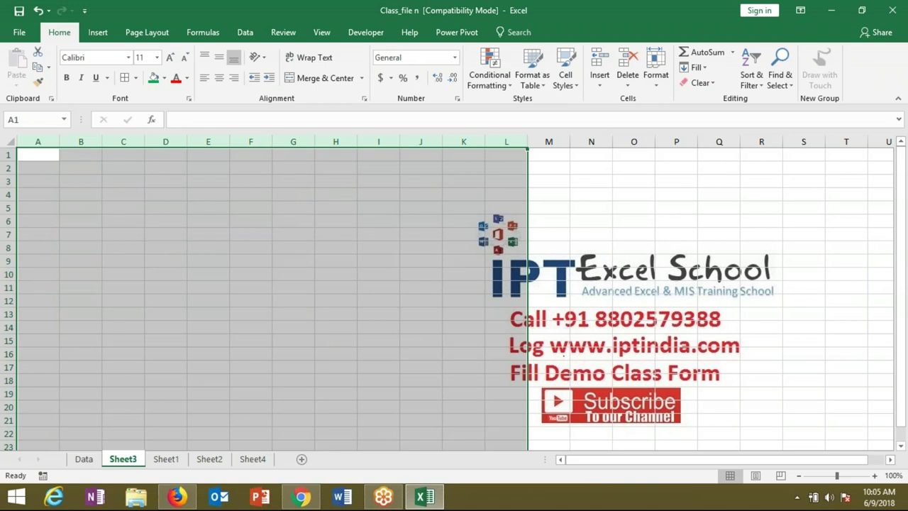
click(38, 155)
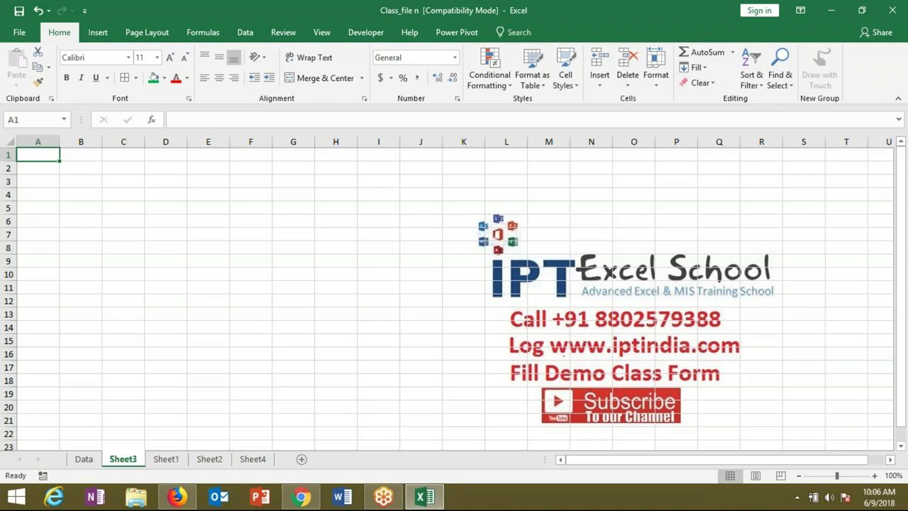
text(Chq)
key(Return)
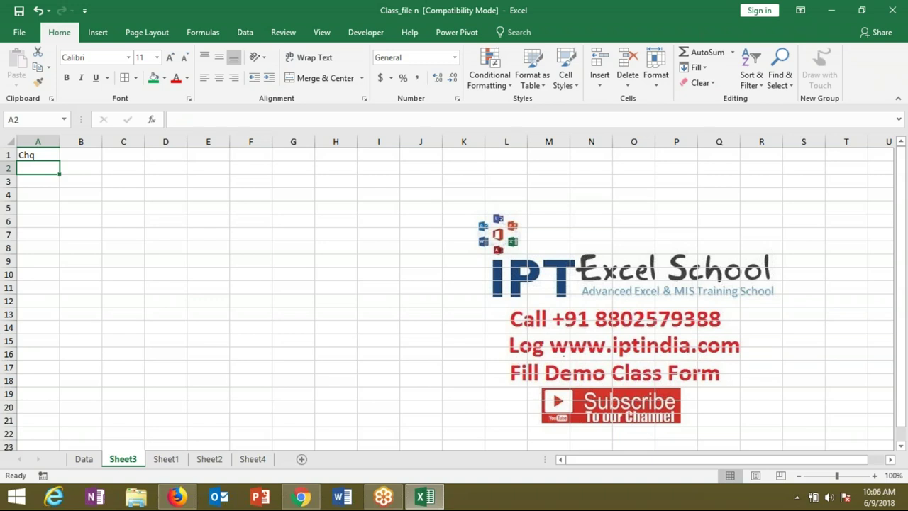
- Replace A2's number with '006352 so the cheque number keeps its leading zeros
text(00263)
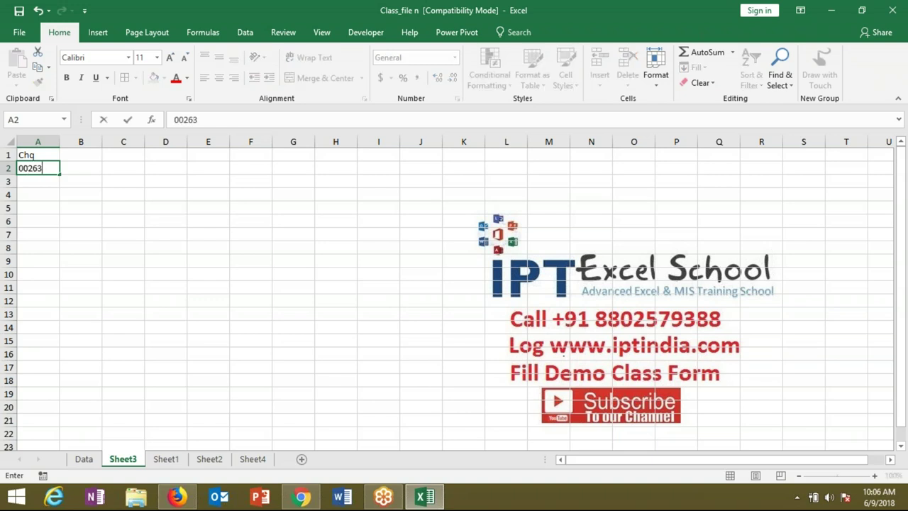
key(Return)
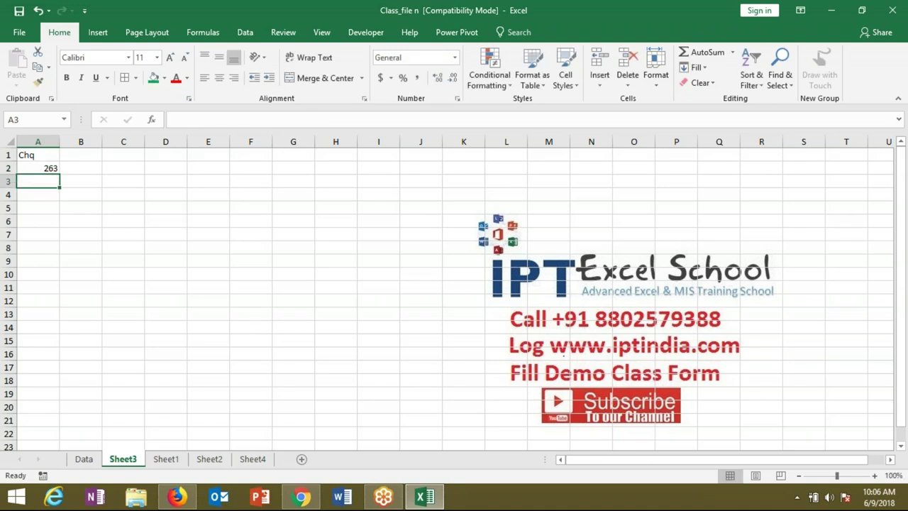
text(1)
key(Escape)
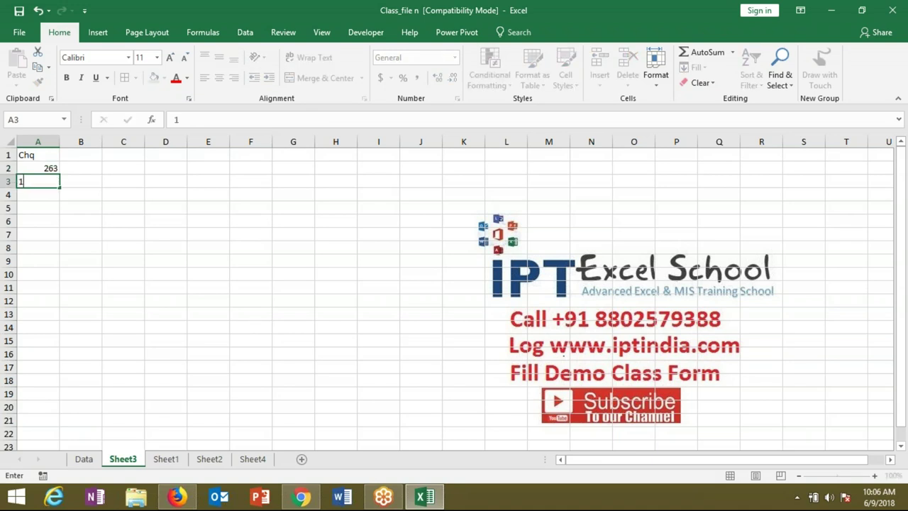
click(38, 168)
key(Delete)
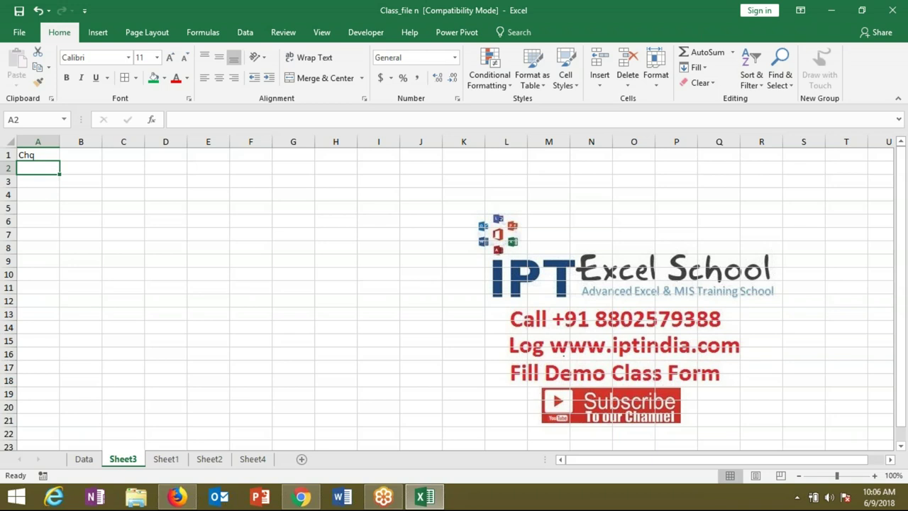
text('00)
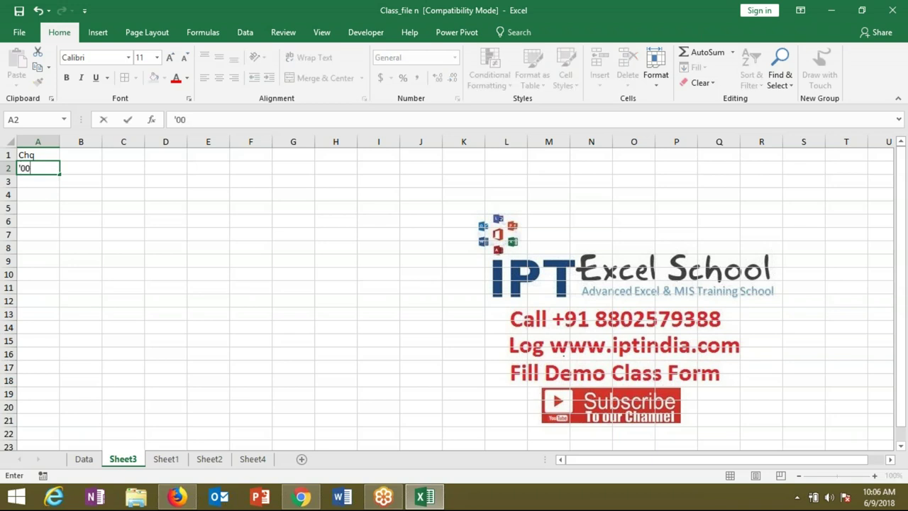
text(6352)
key(Return)
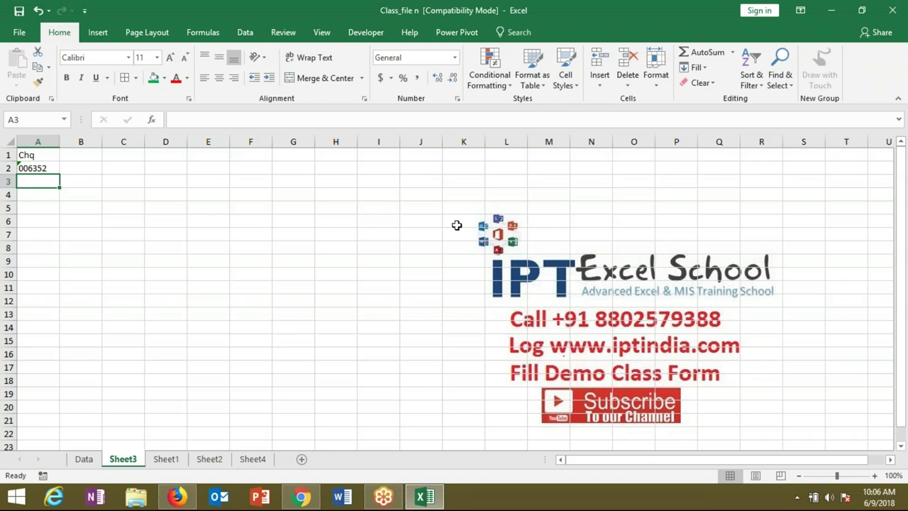
- Format the whole of column A with the Text number category
click(38, 141)
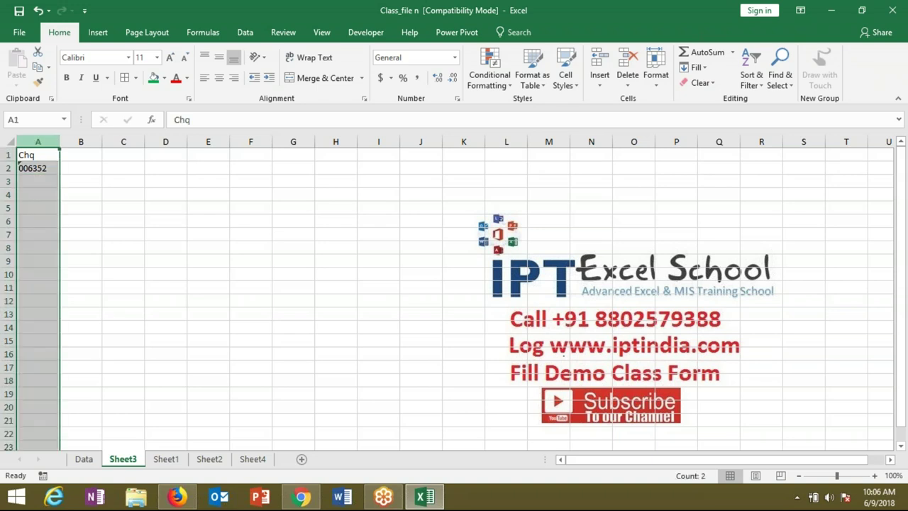
right_click(41, 145)
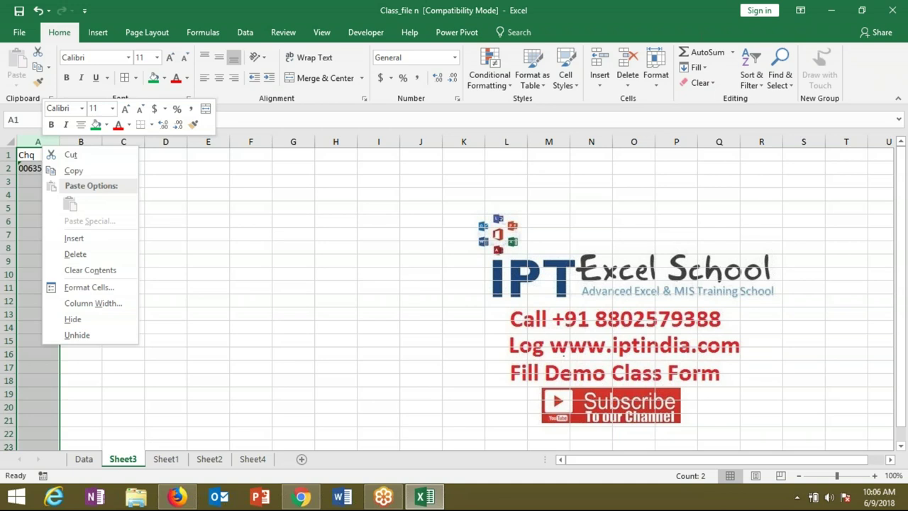
click(97, 291)
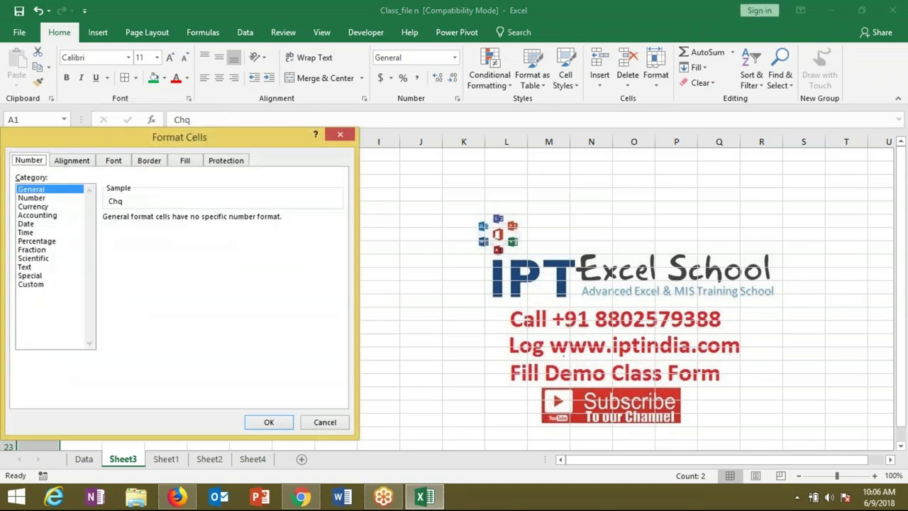
click(25, 267)
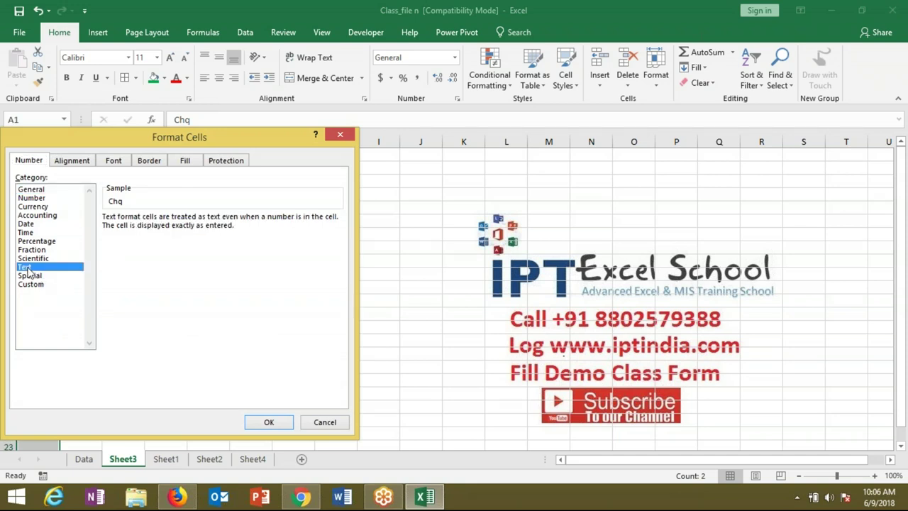
click(286, 422)
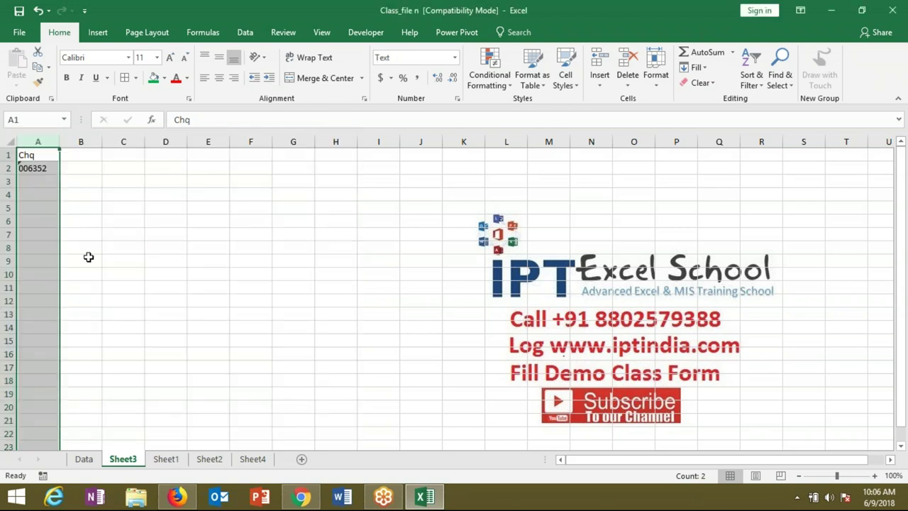
- Enter cheque numbers 22361 and 000315 in A3:A4, discarding a trial SUM formula in A5
click(29, 183)
text(22361)
key(Return)
text(000315)
key(Return)
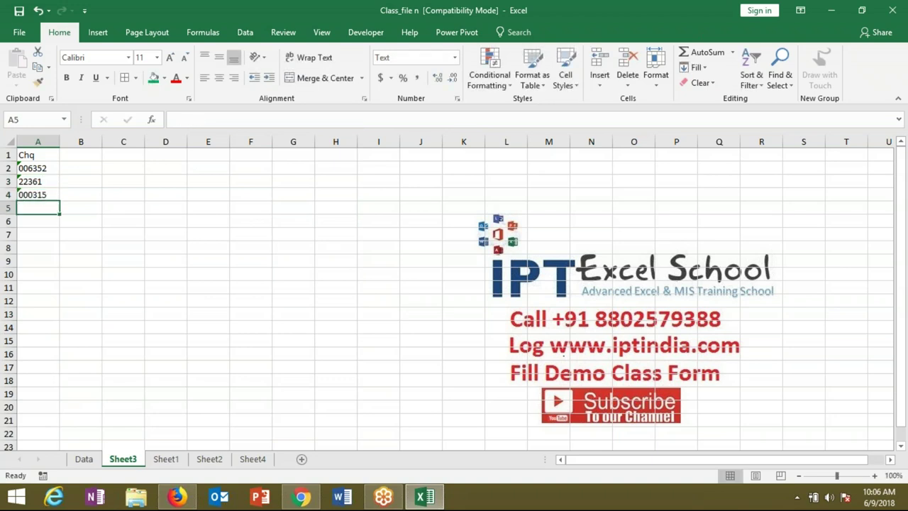
text(=sum)
key(Tab)
key(Up)
key(shift+Up)
key(shift+Up)
key(shift+Up)
key(ctrl+Return)
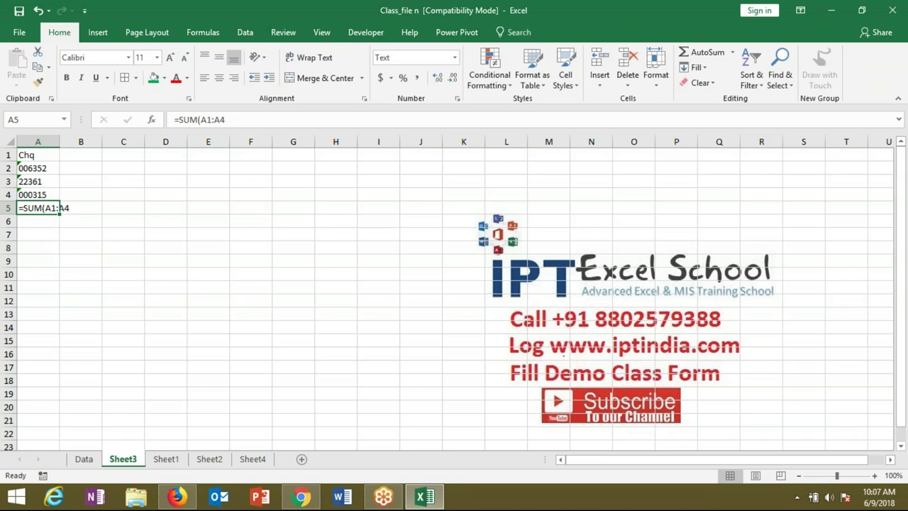
key(Escape)
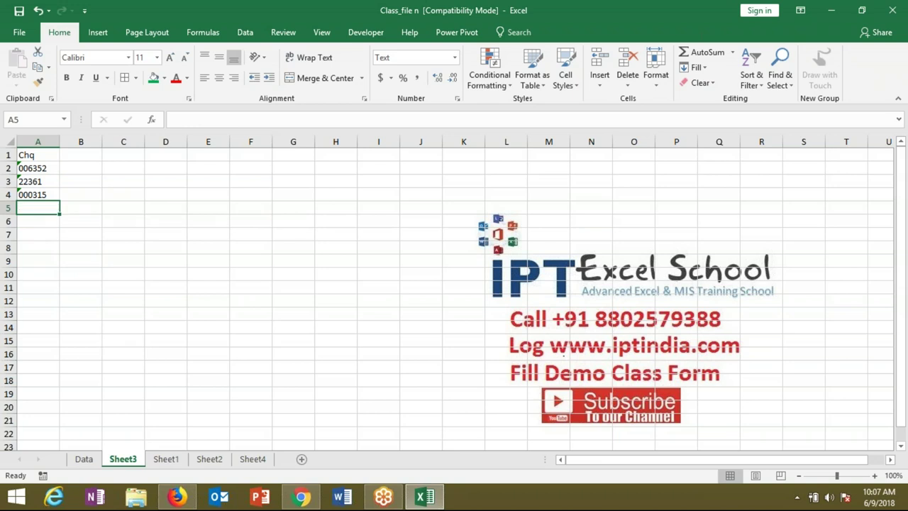
- Enter 25, 6325 and 321456 in cells C2:C4
click(107, 171)
text(00)
key(BackSpace)
text(25)
key(Return)
text(6325)
key(Return)
text(321450)
key(Return)
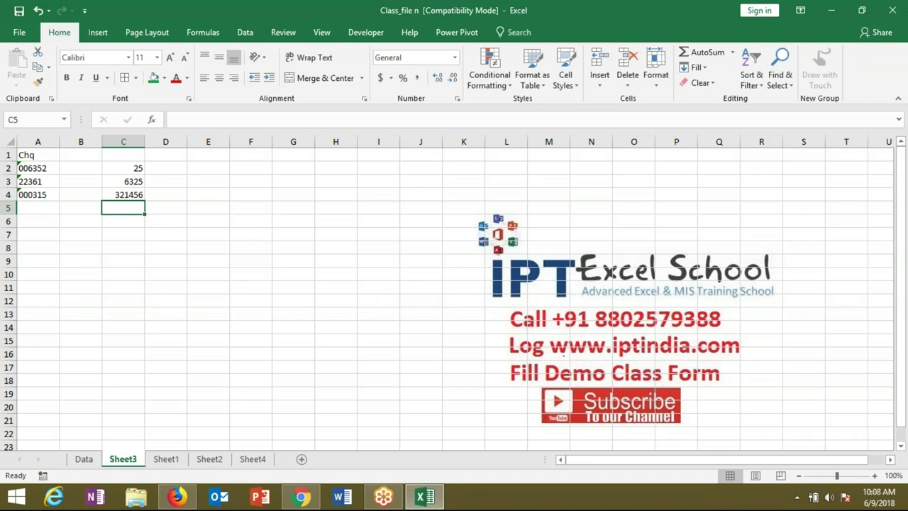
- Give C2:C4 the custom number format 000000 so the values pad to six digits
click(112, 171)
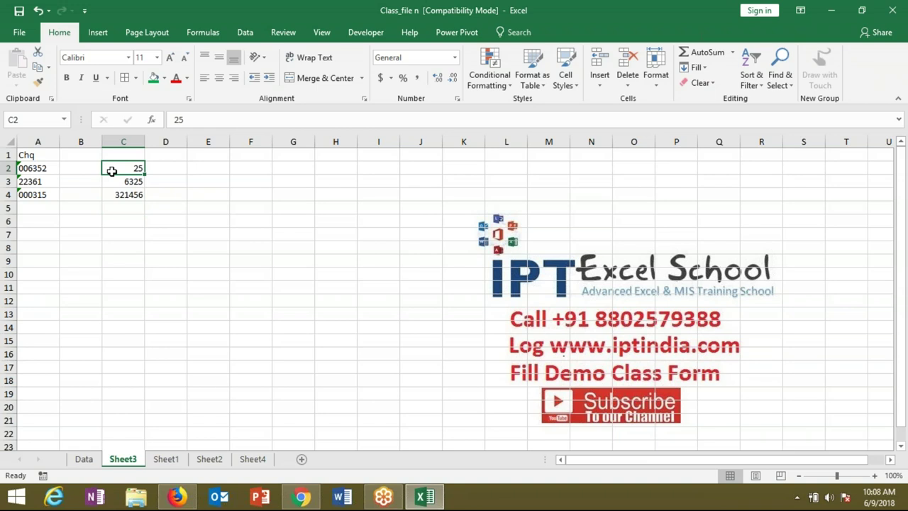
drag(112, 171, 117, 194)
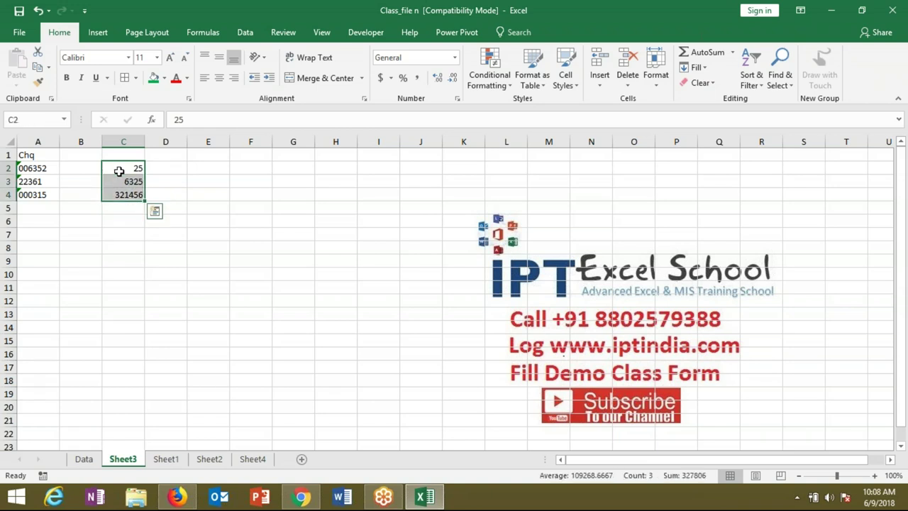
right_click(125, 173)
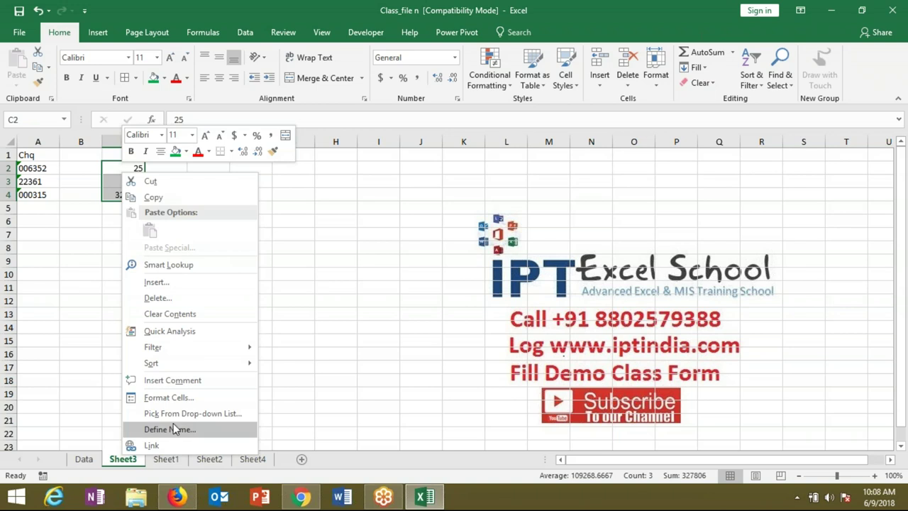
click(177, 399)
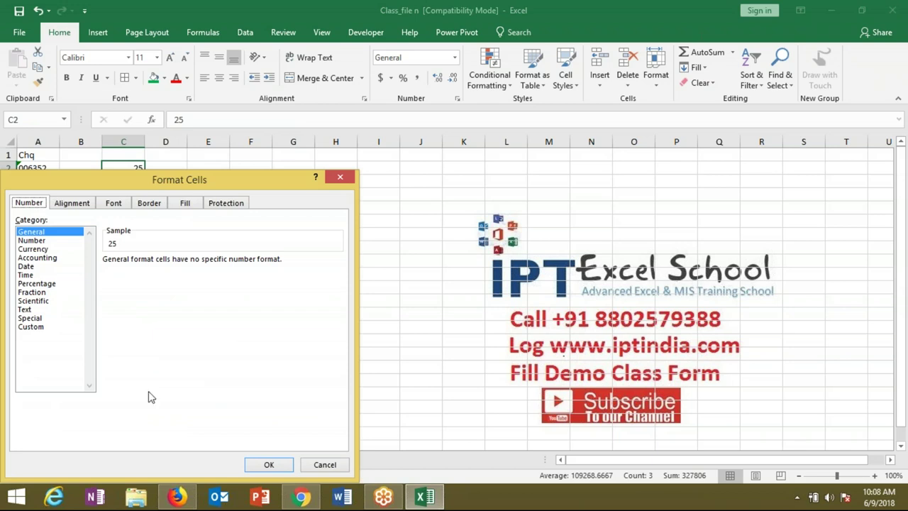
click(32, 327)
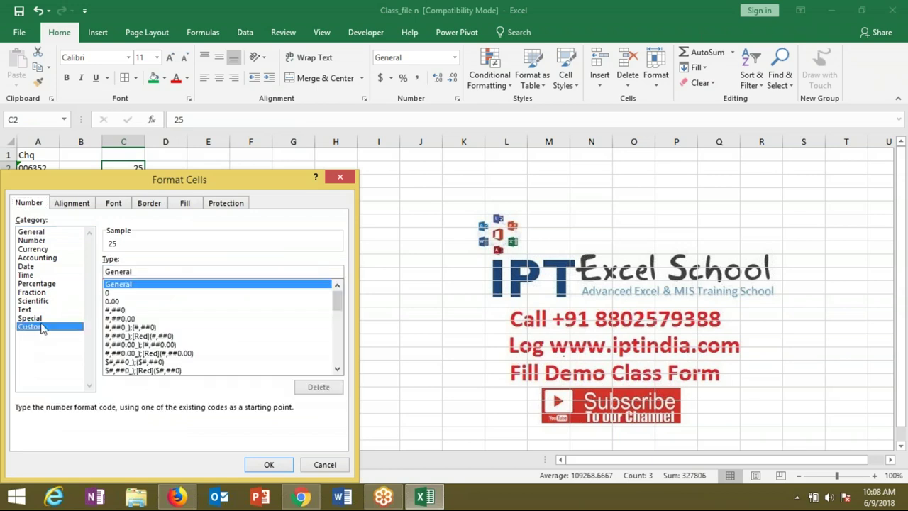
double_click(146, 270)
text(000000)
key(Return)
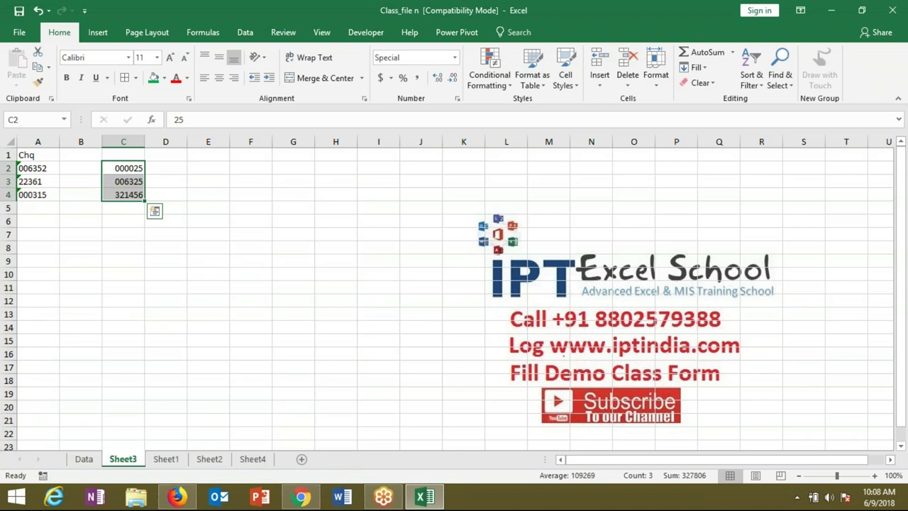
- Enter '000025 in E2 so it is stored as text
click(208, 168)
text('000025)
key(Return)
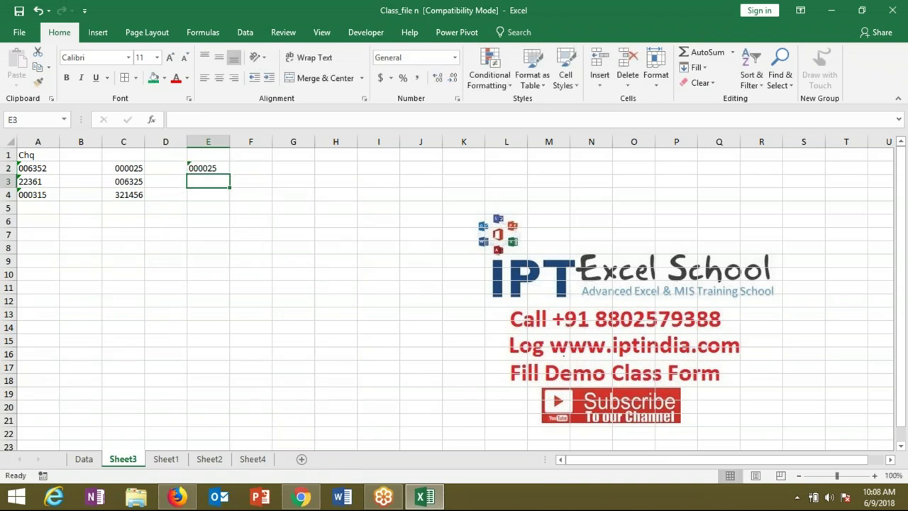
- Ignore the number-stored-as-text warning on E2
click(203, 168)
click(187, 215)
drag(187, 215, 196, 154)
click(197, 168)
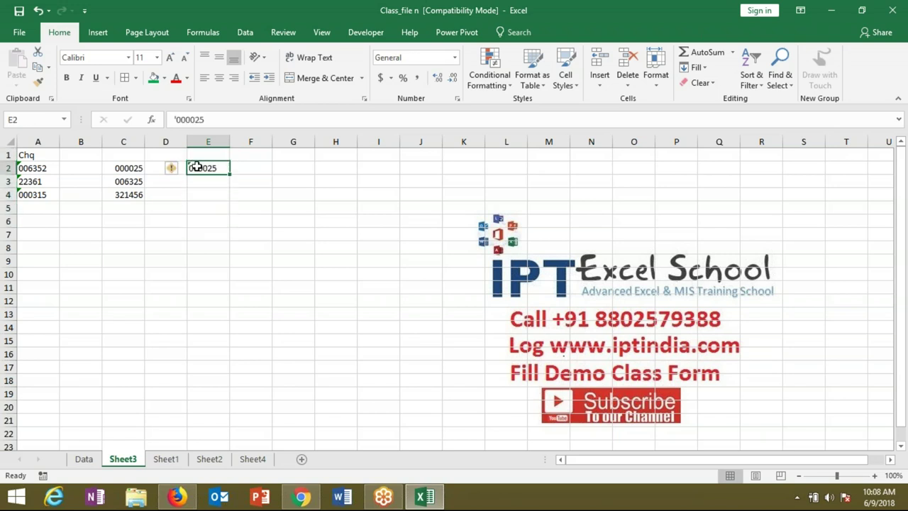
click(172, 168)
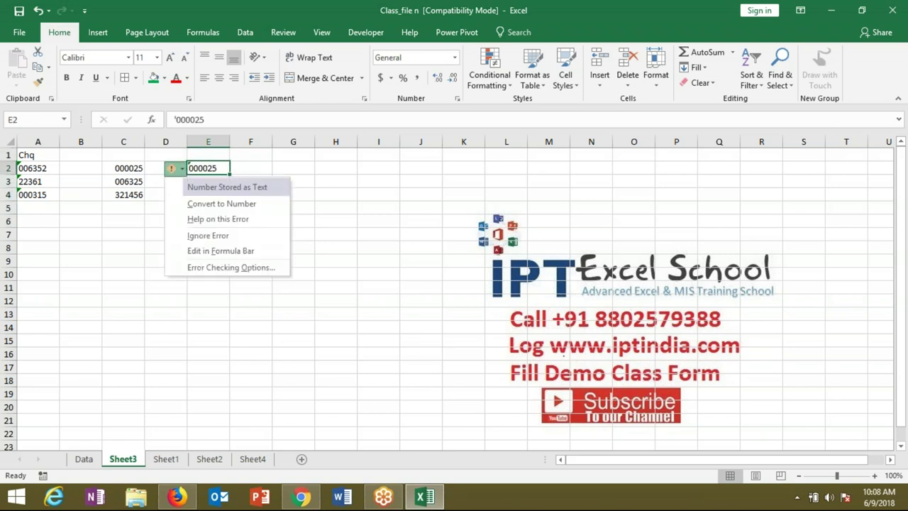
click(213, 235)
- Select cell D2 for the comparison formula
click(170, 181)
click(173, 197)
click(166, 168)
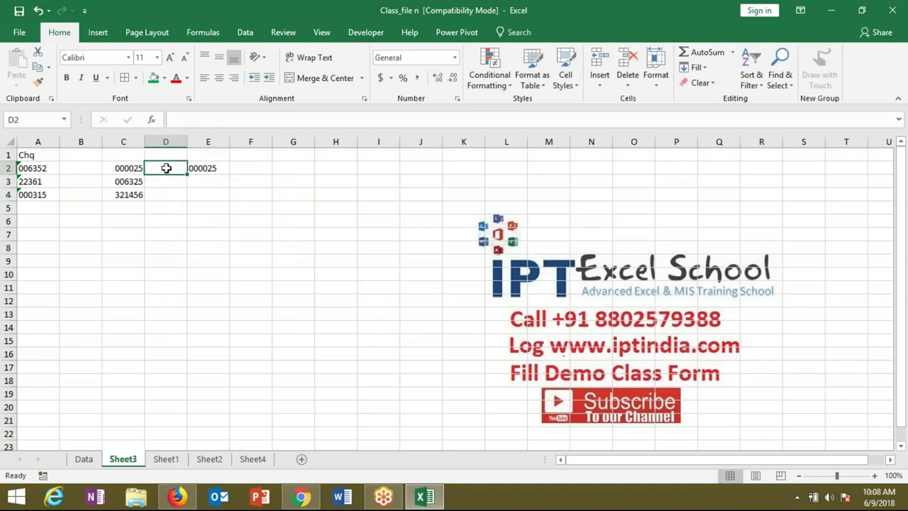
- Enter the formula =C2=E2 in D2
text(=)
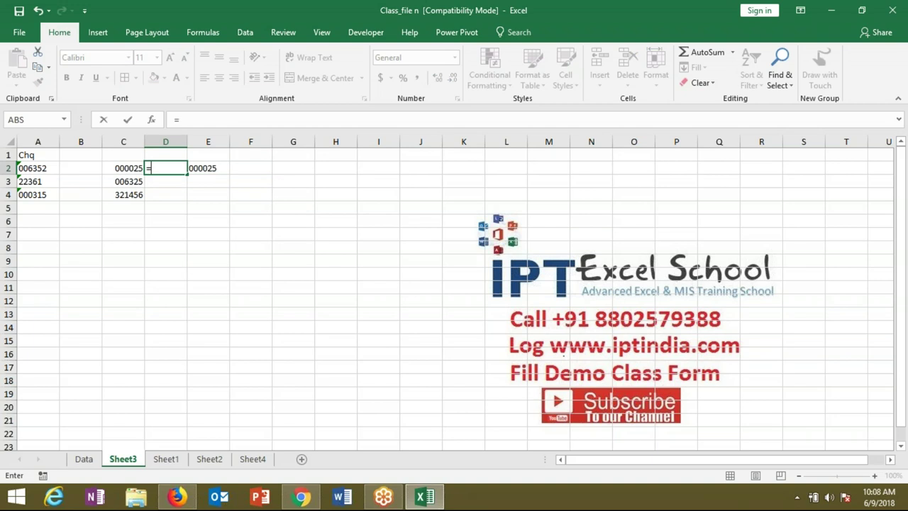
click(124, 168)
text(=)
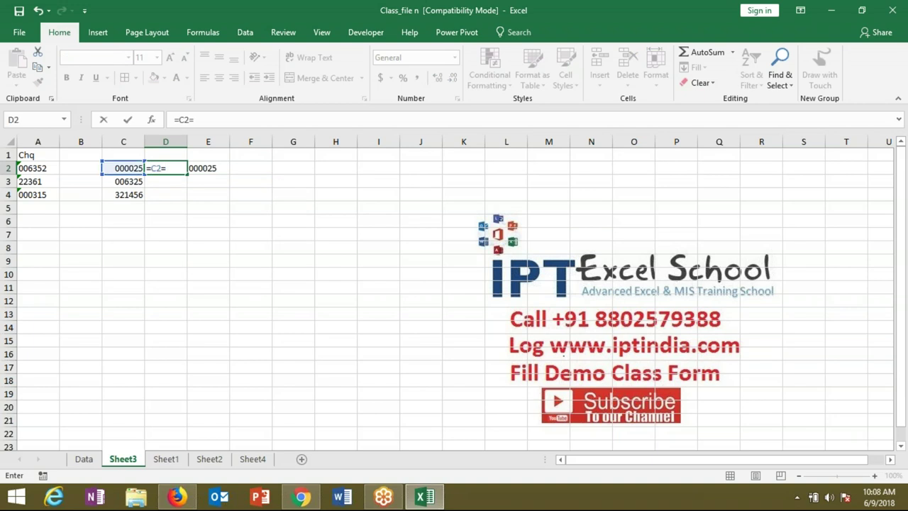
click(189, 168)
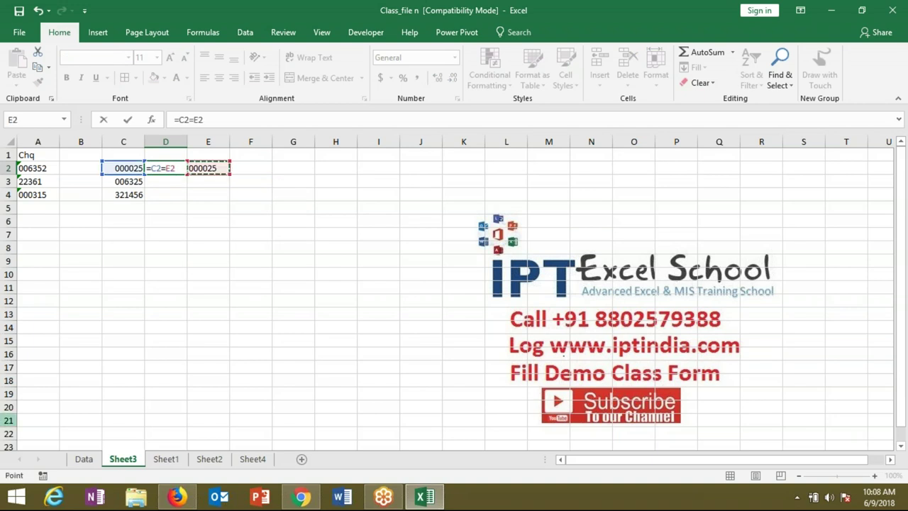
key(Return)
- Compare the stored values in E2 and C2, then recommit D2's FALSE-returning formula
key(Up)
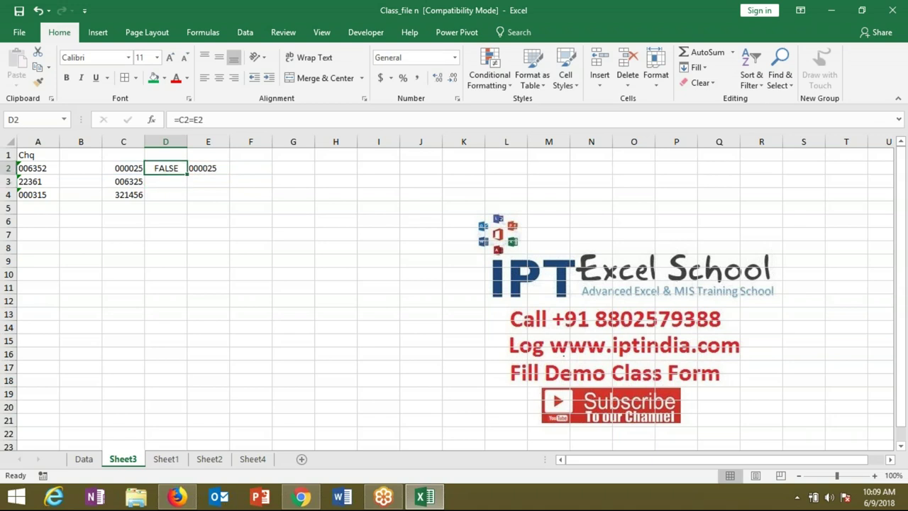
click(207, 168)
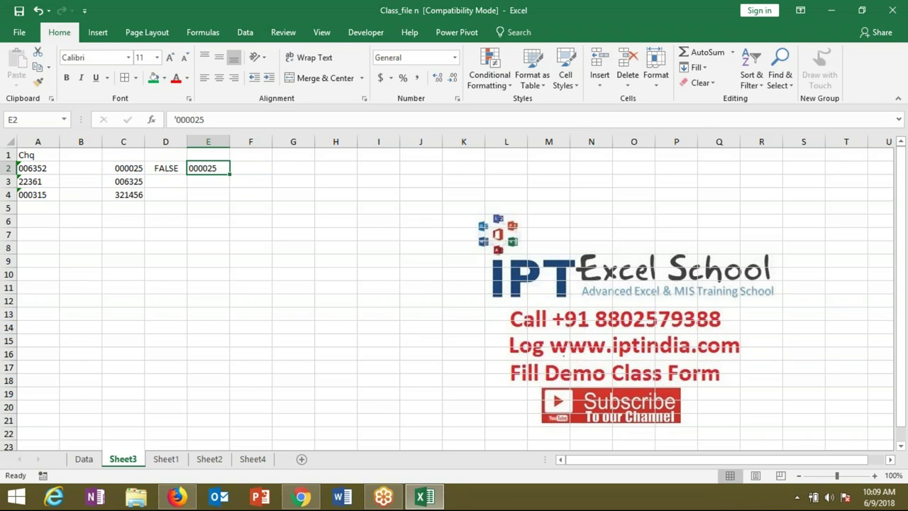
click(124, 168)
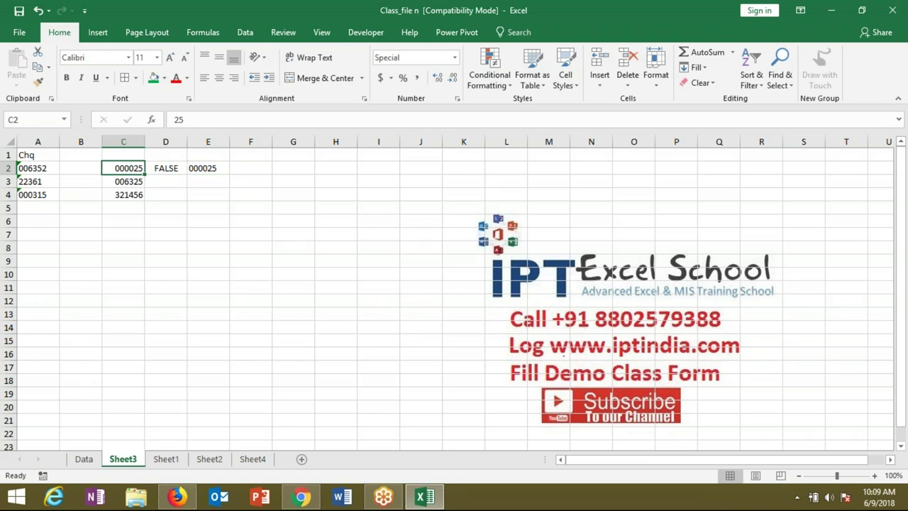
click(165, 168)
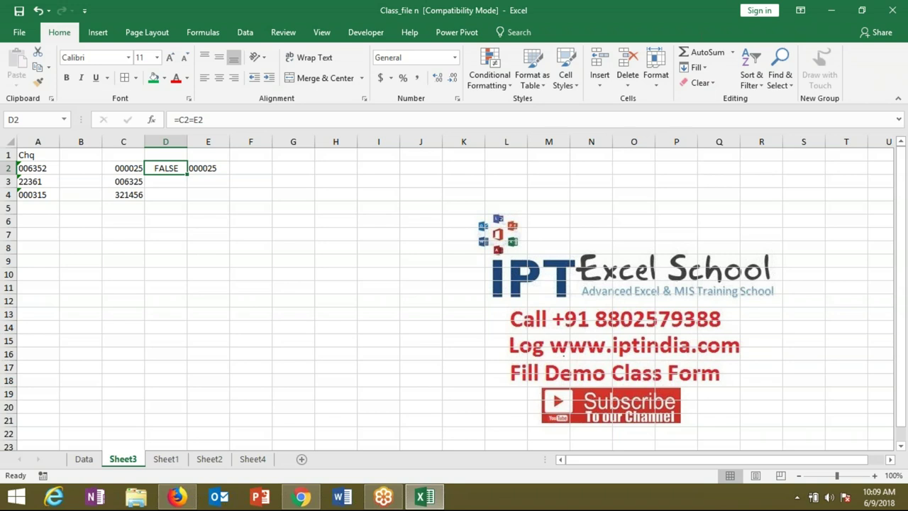
click(192, 120)
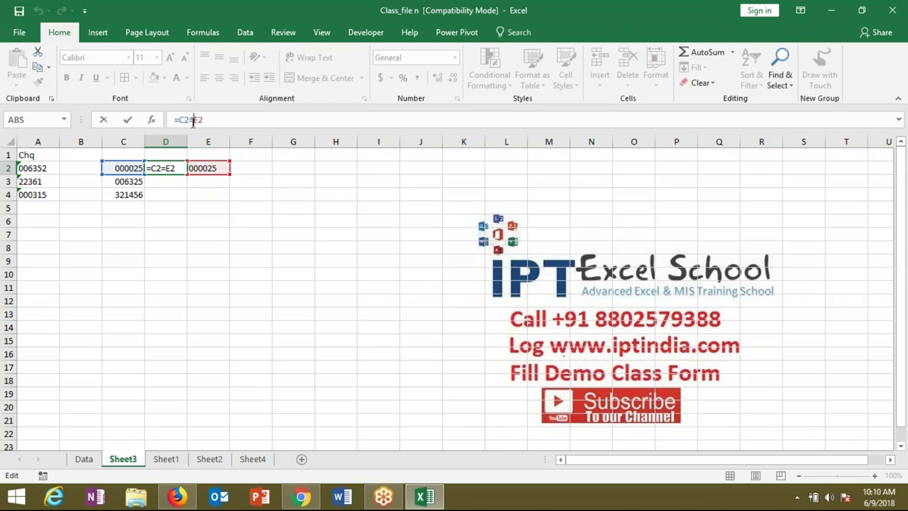
key(Return)
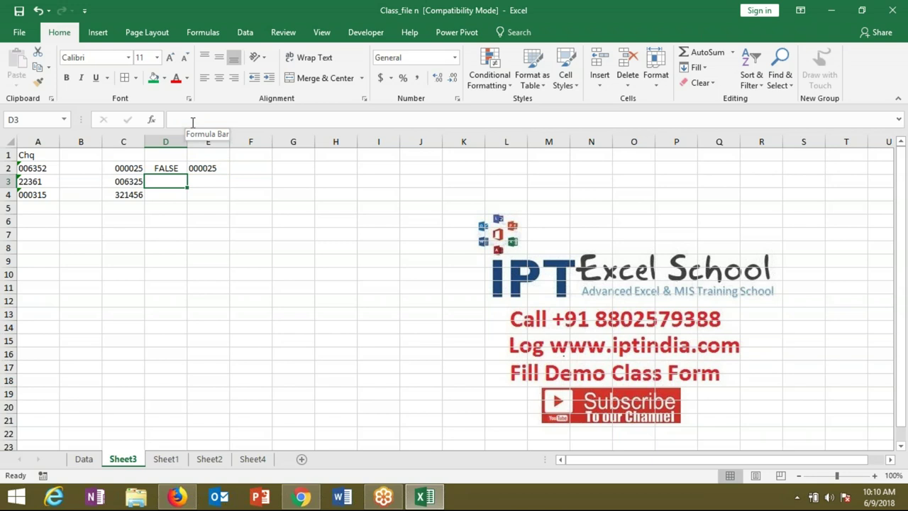
- Insert a blank column D and enter =TEXT(C2,"000000") in D2
key(ctrl+space)
key(ctrl+shift+plus)
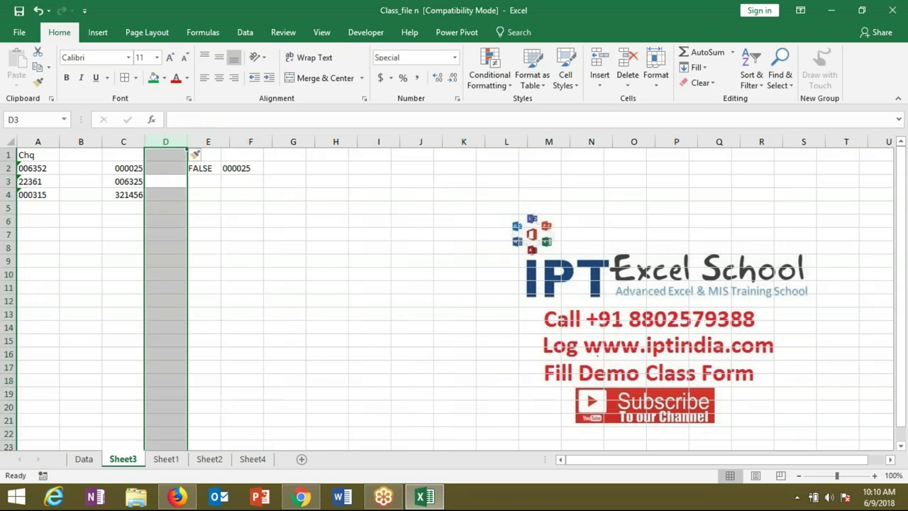
key(Up)
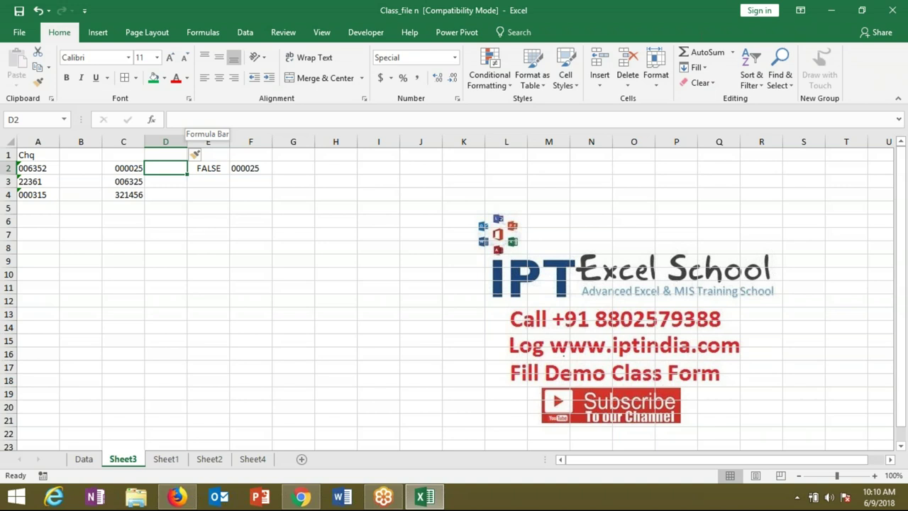
text(=)
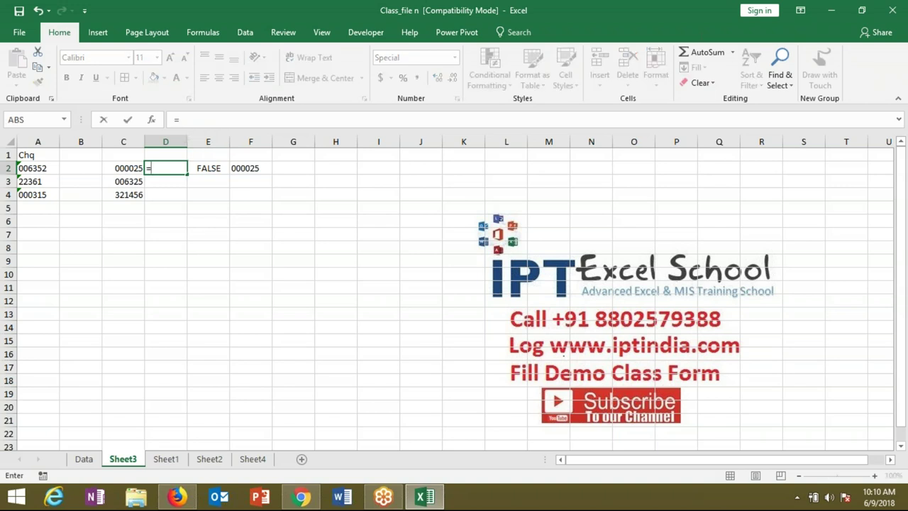
text(te)
key(Tab)
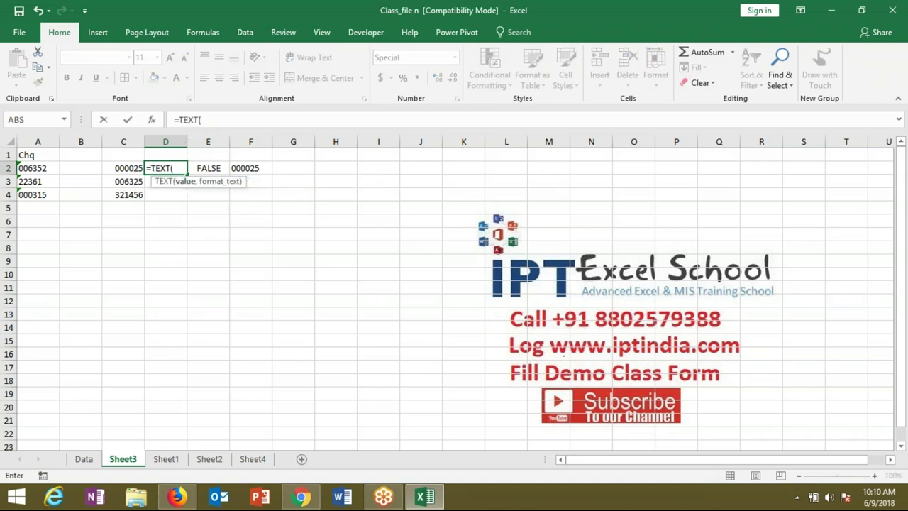
click(123, 169)
text(,0)
key(BackSpace)
text(")
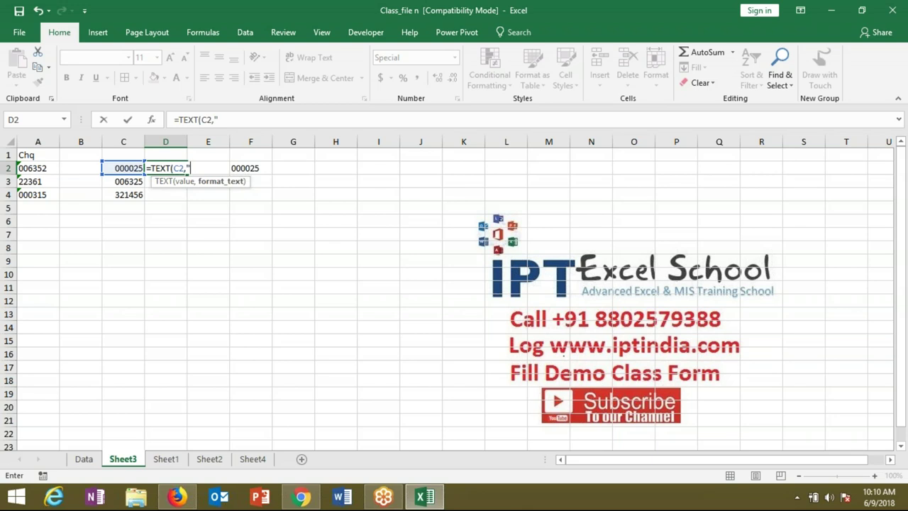
text(000000"))
key(Return)
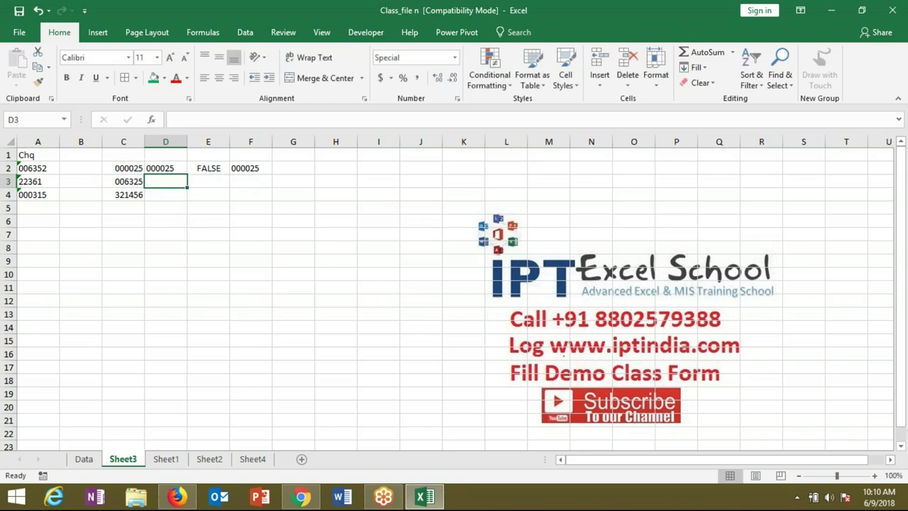
- Enter =D2=F2 in D3, which returns TRUE
text(=)
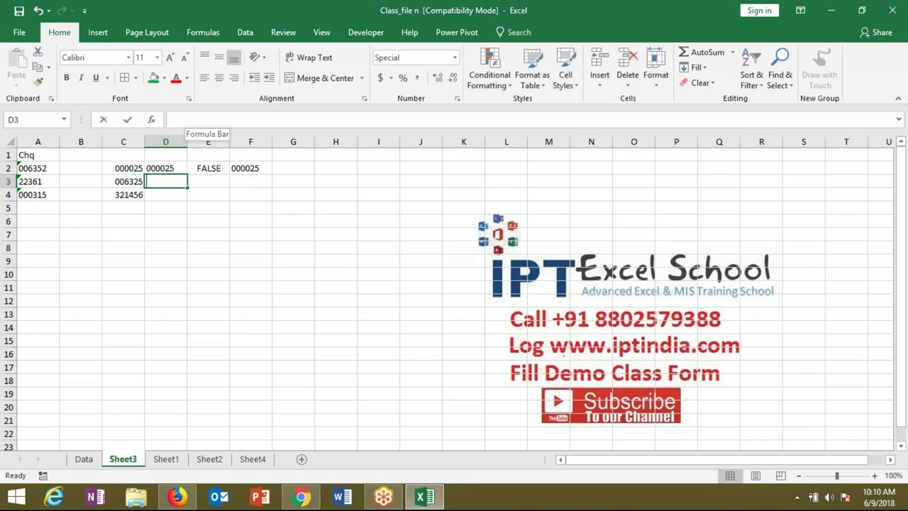
key(Up)
text(=)
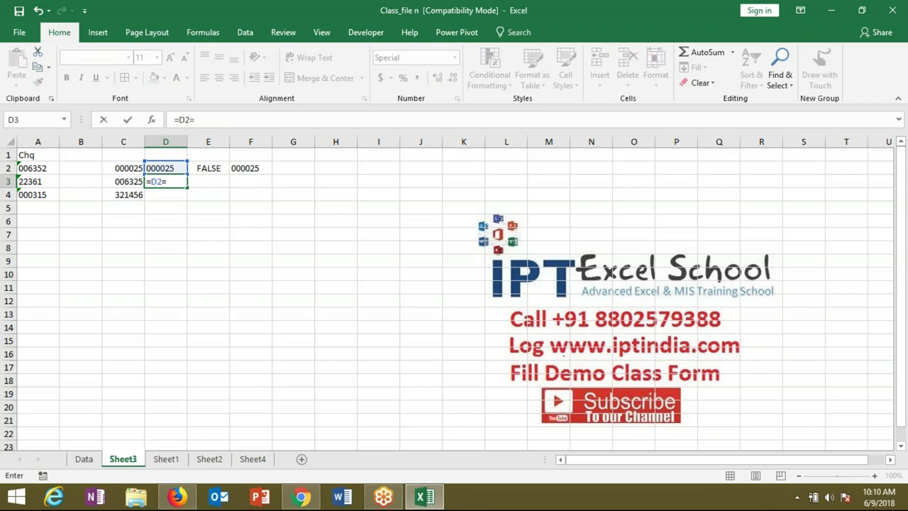
key(Right)
key(Right)
key(Up)
key(Return)
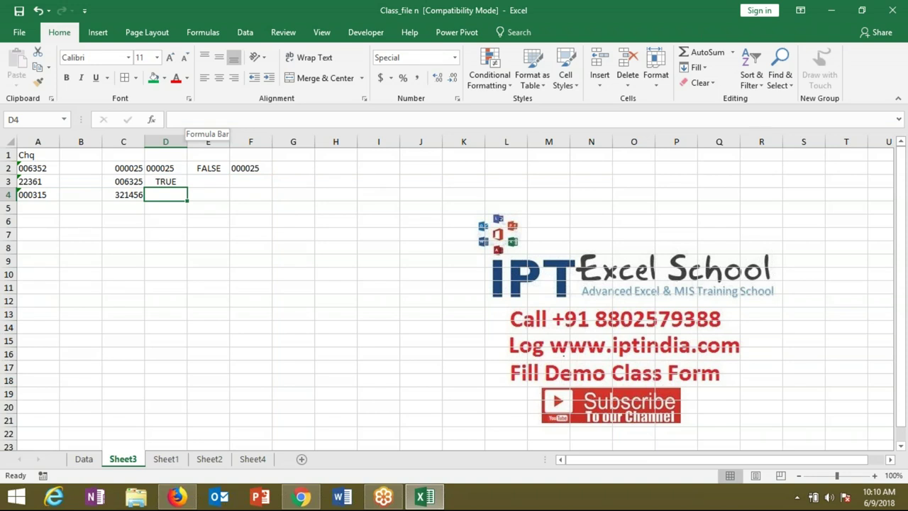
- Type the heading Mobile in G1
key(Right)
key(Right)
key(Right)
key(Up)
key(Up)
key(Up)
text(Mobile)
- Commit the Mobile heading, then enter a test phone number in G2 and clear it
key(Return)
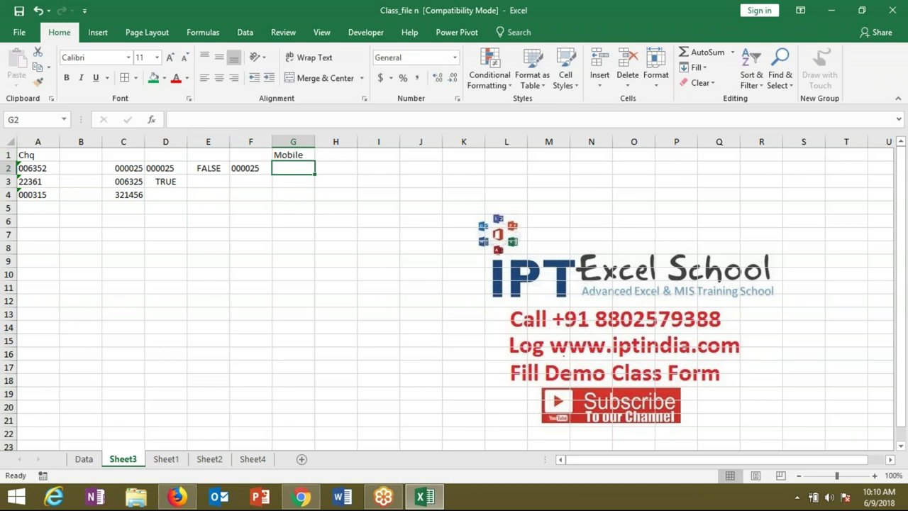
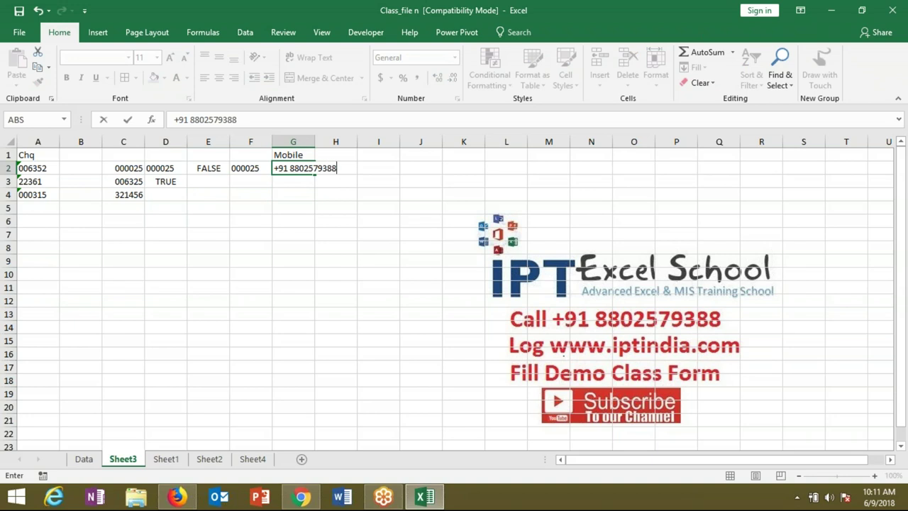
key(Return)
key(Return)
key(Up)
key(Delete)
click(300, 142)
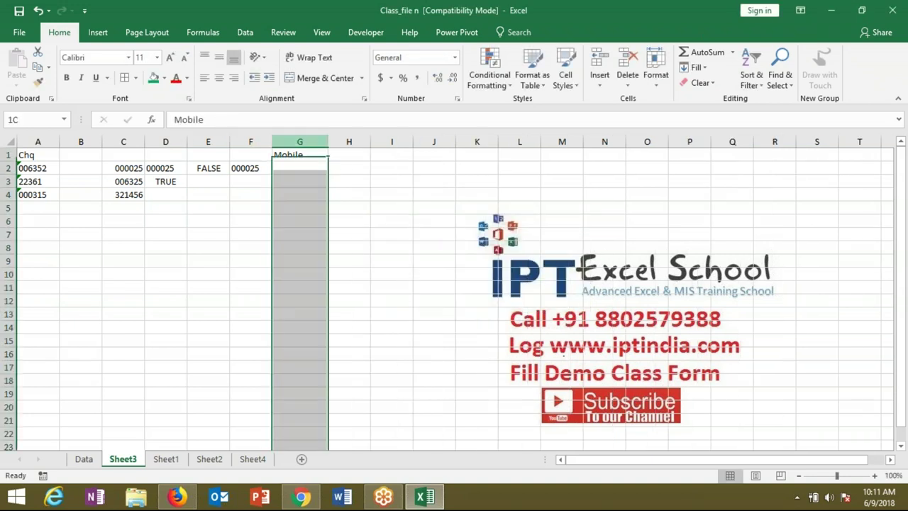
click(497, 84)
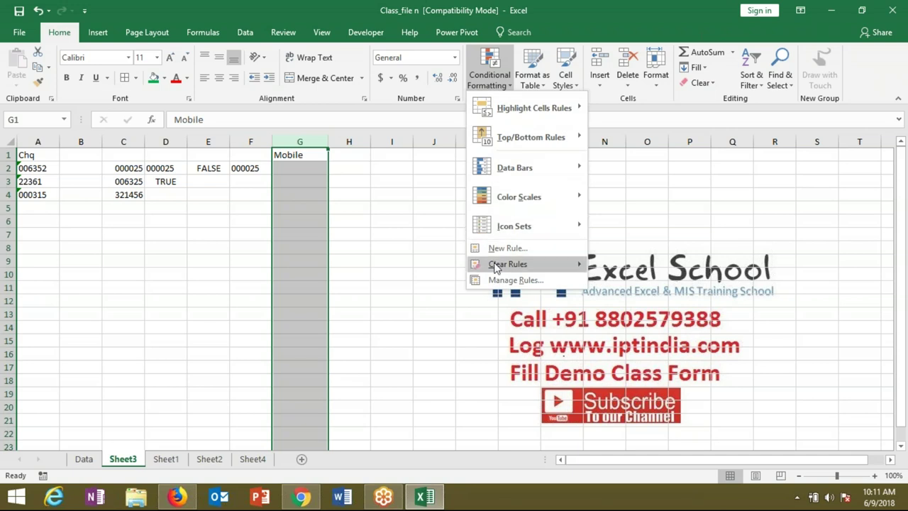
click(462, 104)
click(458, 99)
click(392, 268)
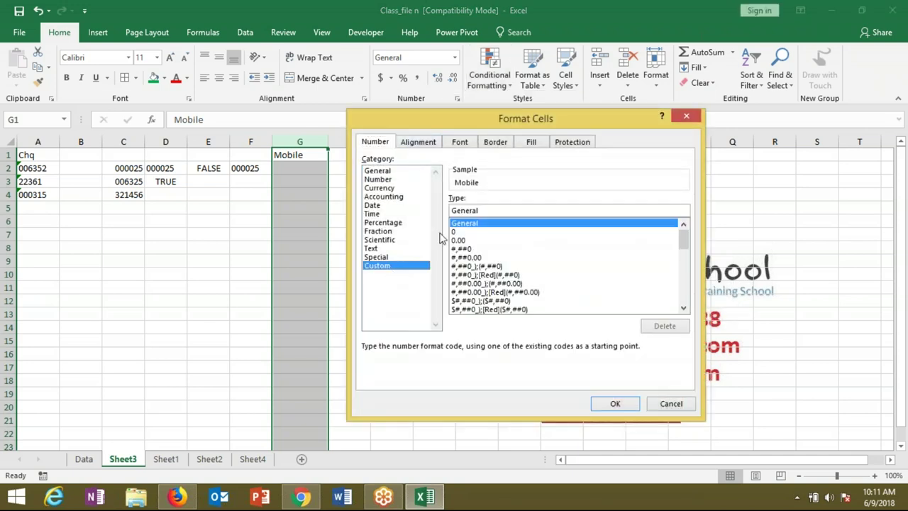
double_click(465, 211)
text(+91)
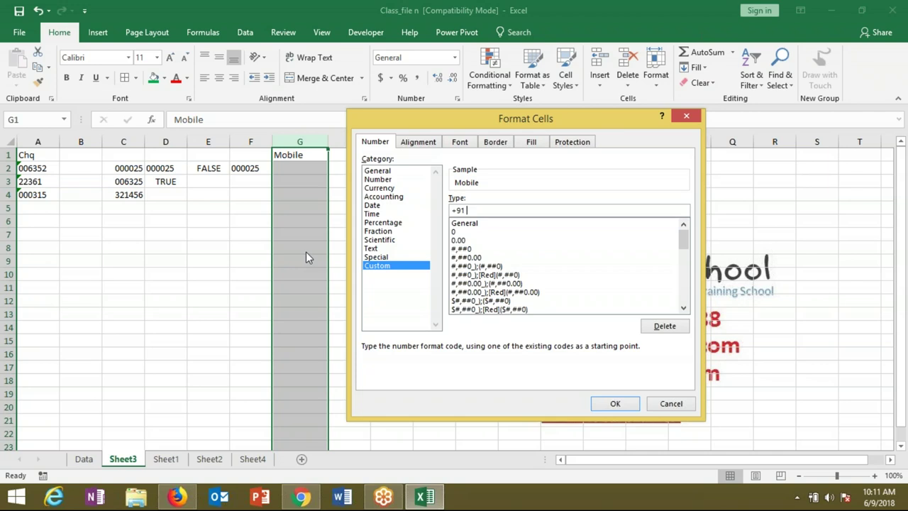
text(00)
text(0000)
text(0000)
key(Return)
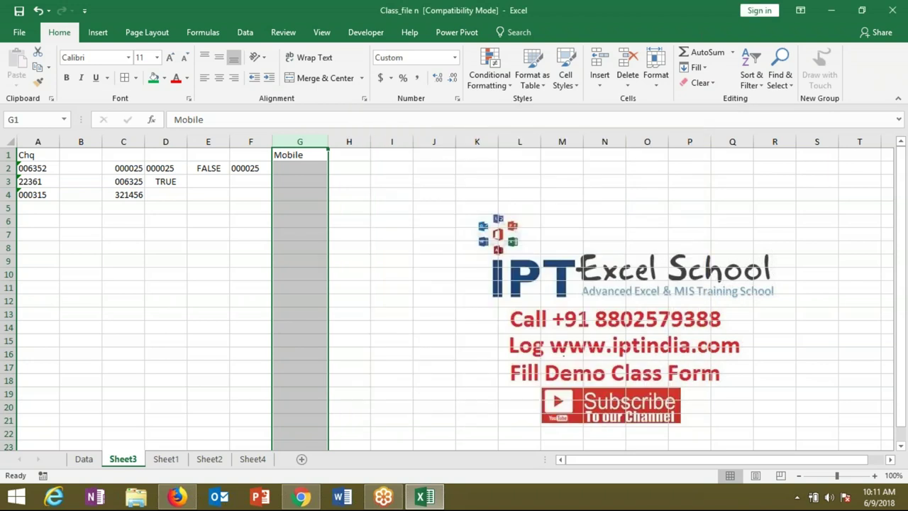
click(299, 168)
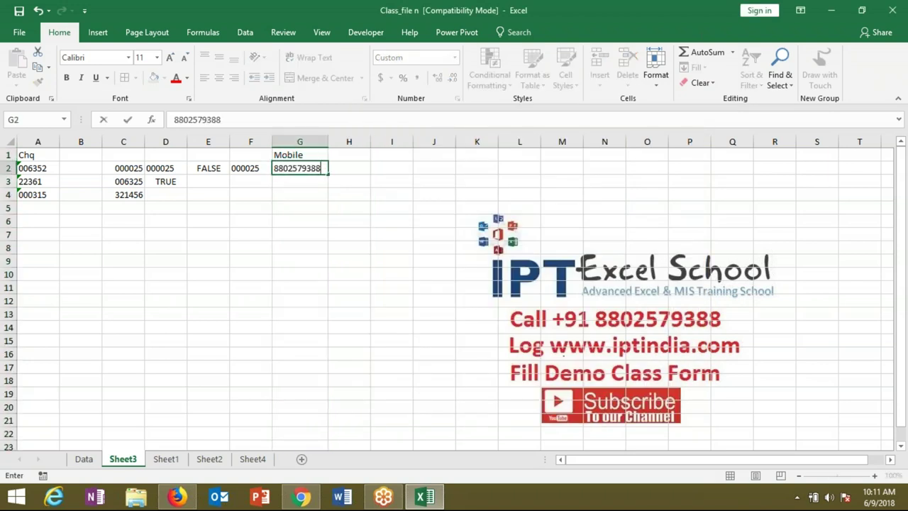
- Enter a ten-digit mobile number in G2 and the short number 8825 in G3
key(Return)
text(8825)
key(Return)
key(Up)
- Change G2:G5's format to +91 ########### so short numbers aren't zero-padded
drag(306, 168, 305, 208)
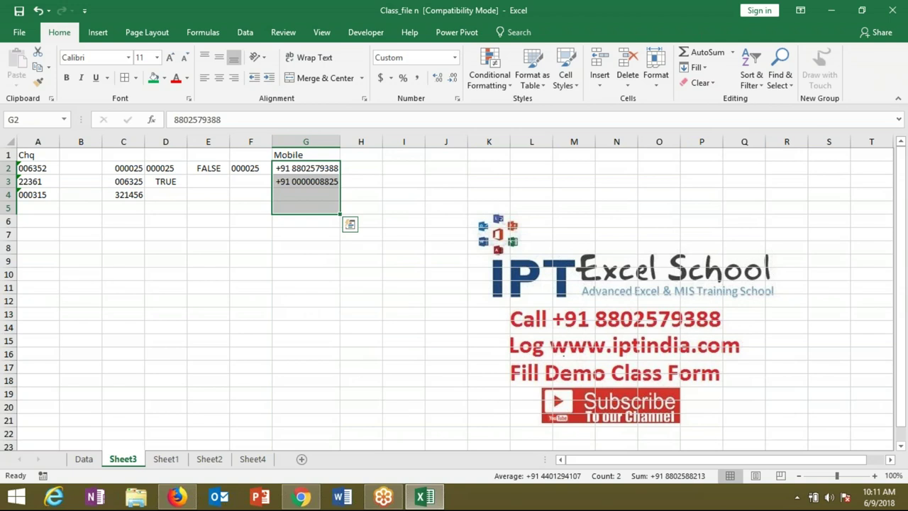
right_click(304, 182)
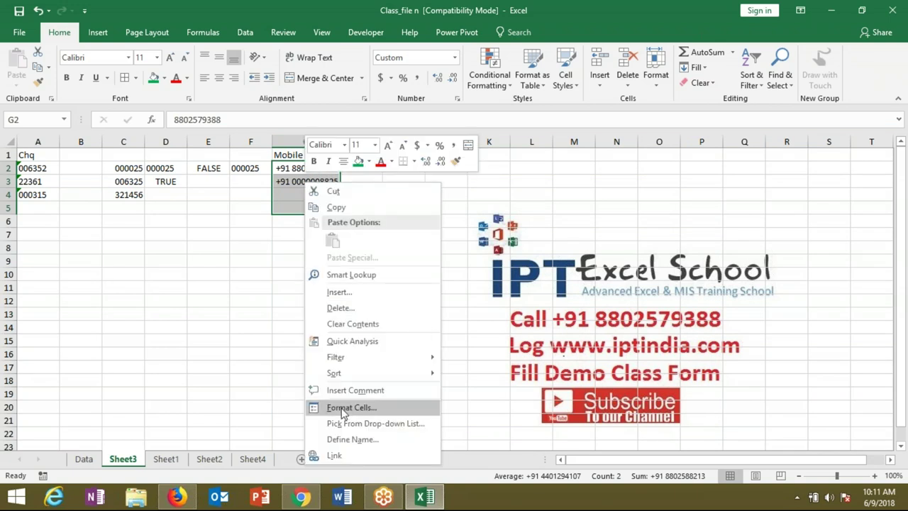
click(343, 415)
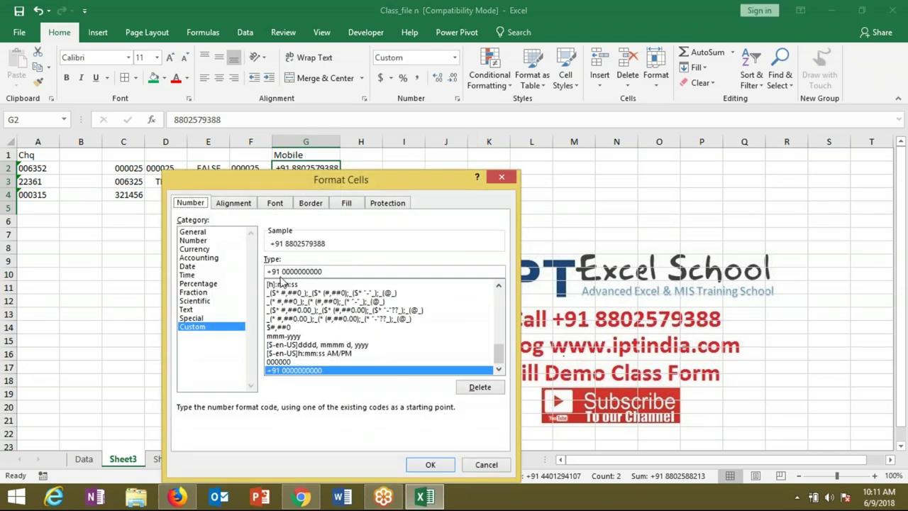
double_click(364, 272)
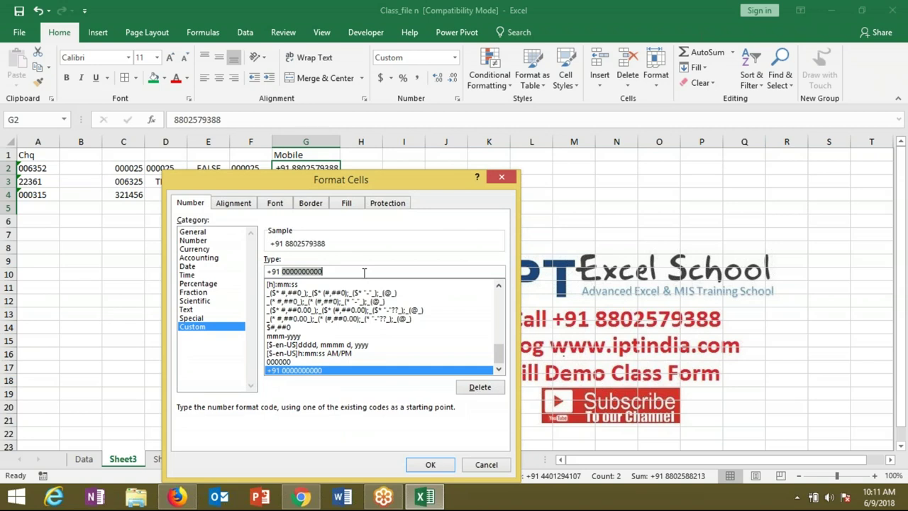
text(###########)
key(Return)
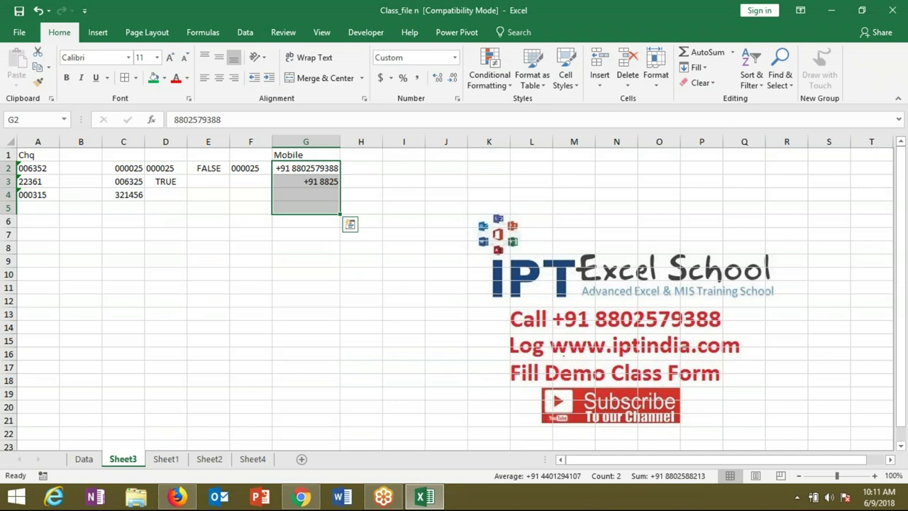
click(238, 275)
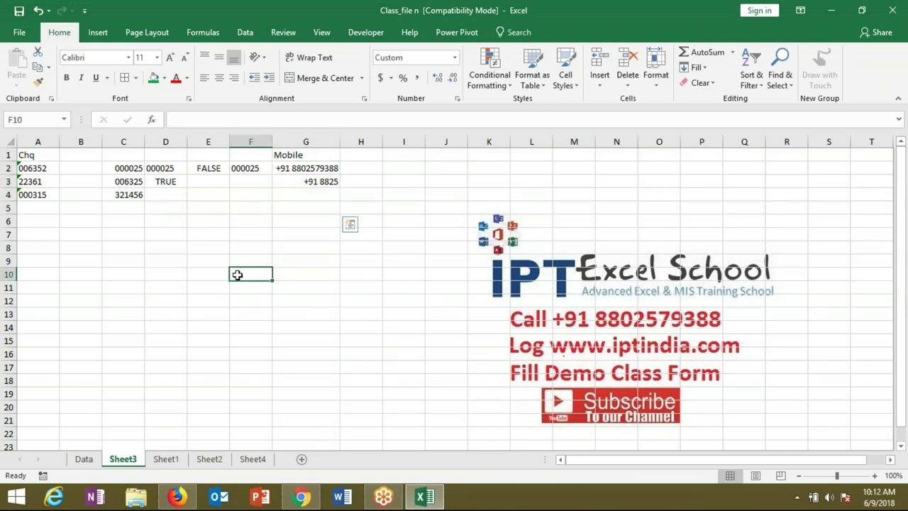
- Enter 2500 in F10 and the text MRP 2500 in G10
text(2500)
key(Return)
key(Up)
key(Right)
text(MRP 2500)
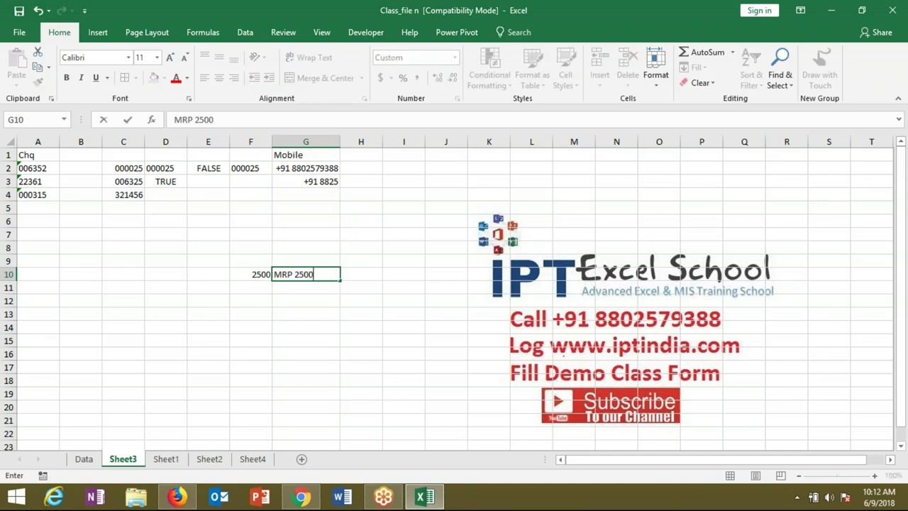
key(Return)
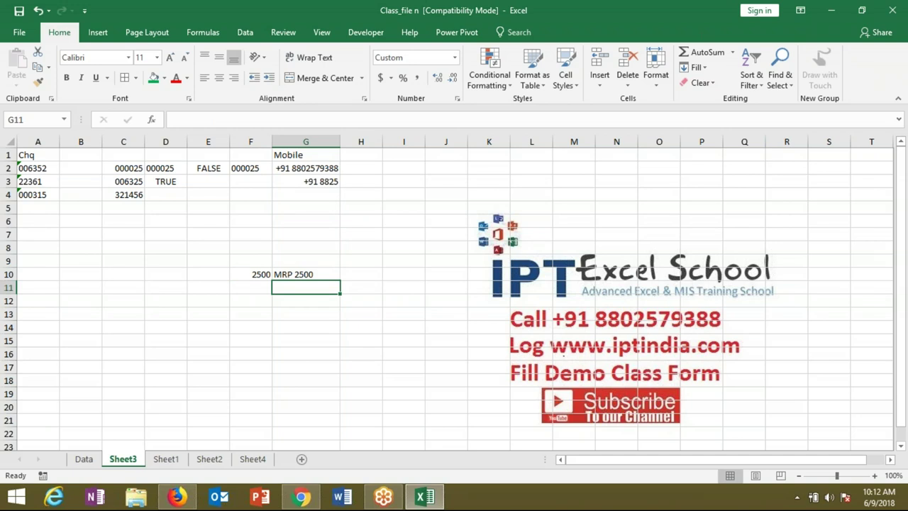
click(286, 273)
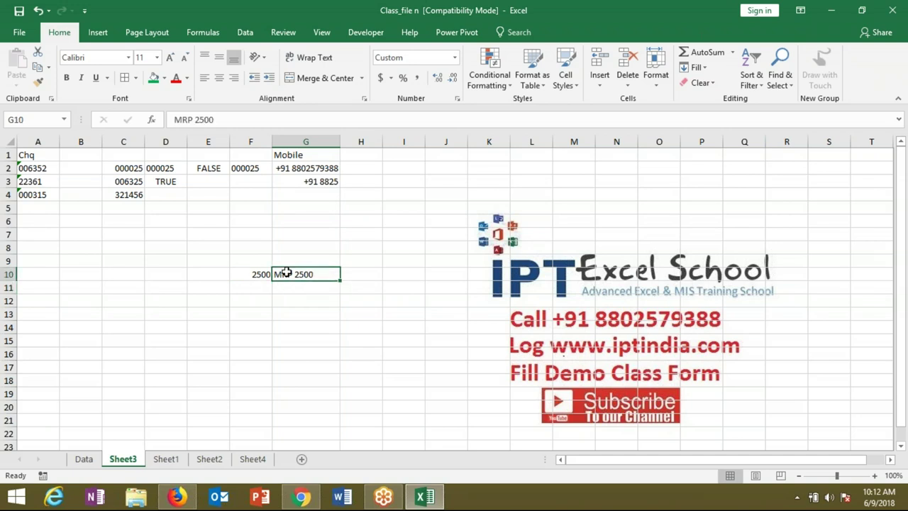
- Enter =G10+20 in H10, which returns #VALUE!
click(361, 271)
text(=)
key(Left)
text(+20)
key(Return)
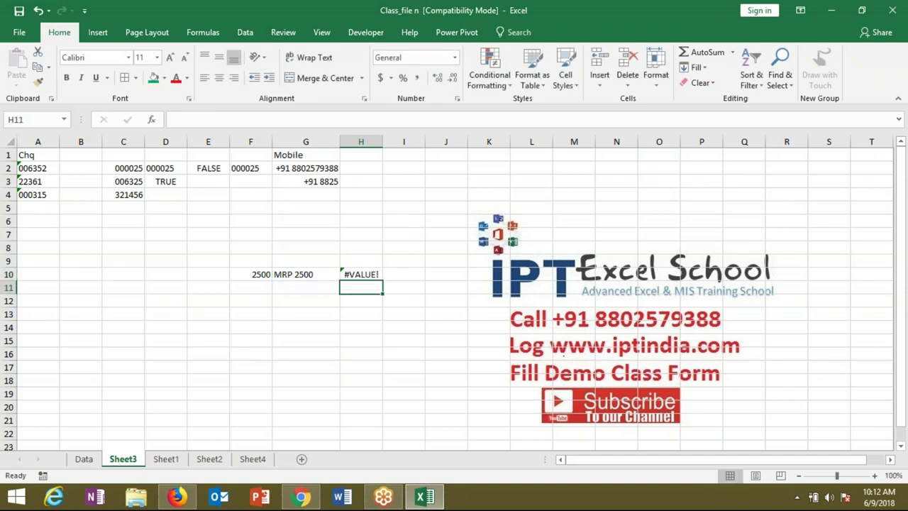
click(244, 289)
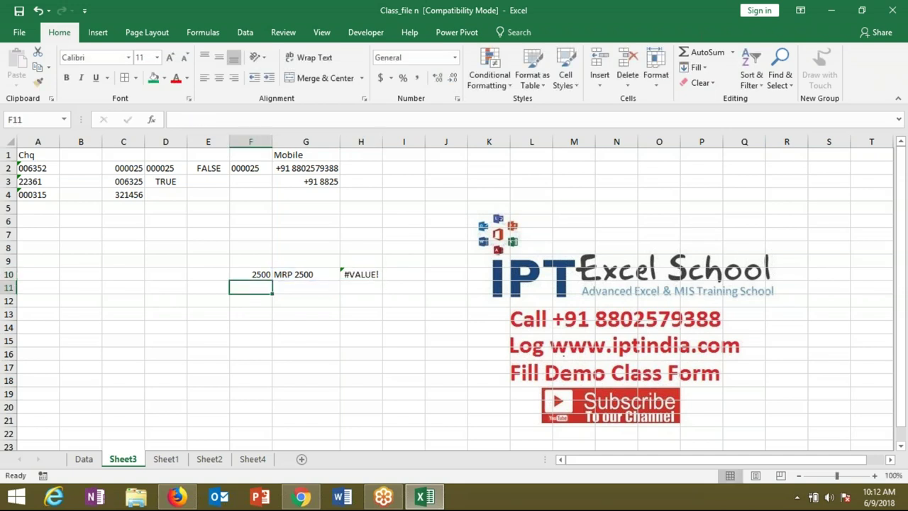
key(Up)
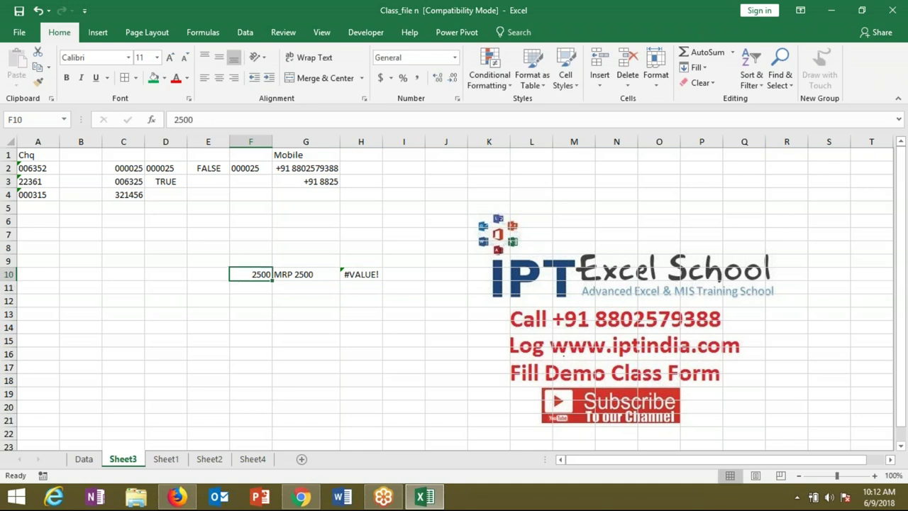
- Give F10 a custom "MRP" # number format
click(458, 99)
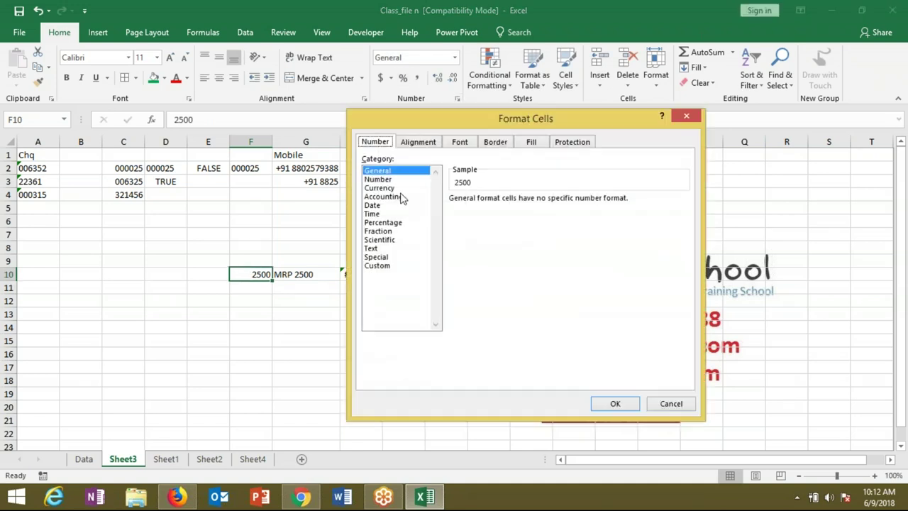
click(381, 267)
double_click(478, 211)
key(BackSpace)
text(MRP)
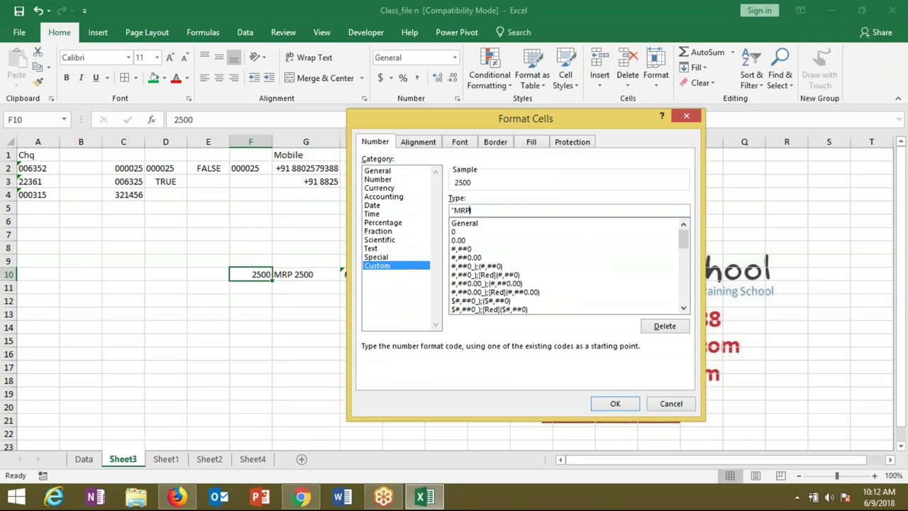
text(")
text( #)
key(BackSpace)
click(612, 401)
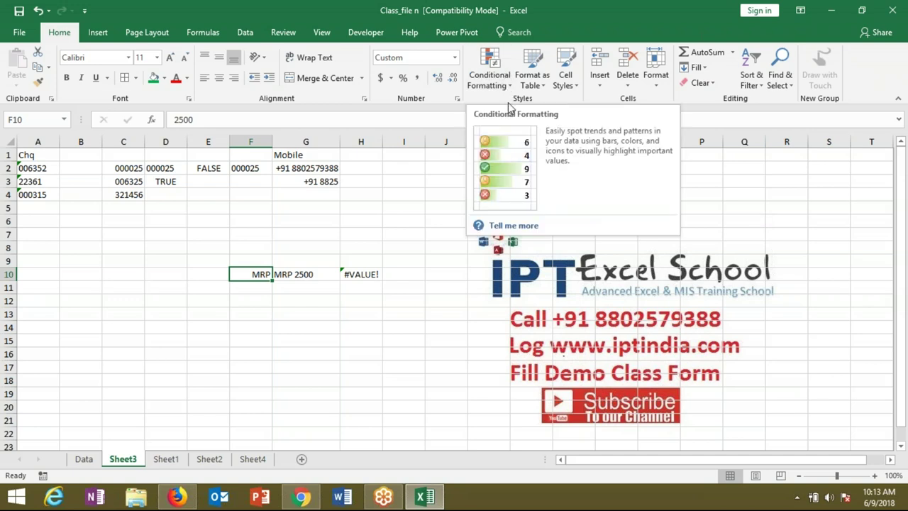
click(458, 98)
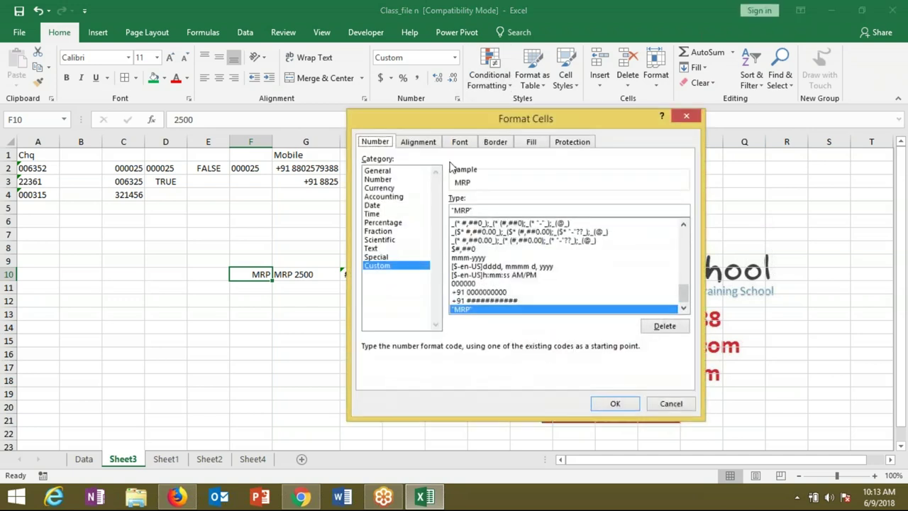
text(#)
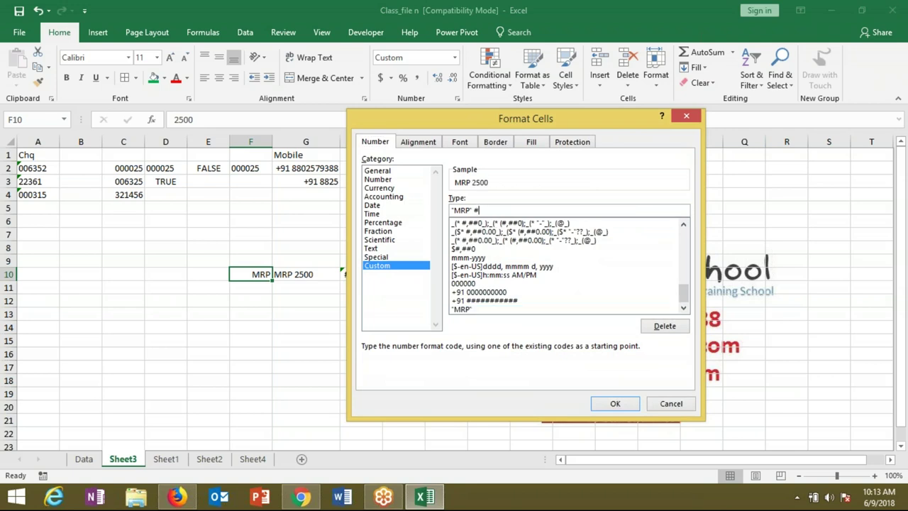
click(627, 406)
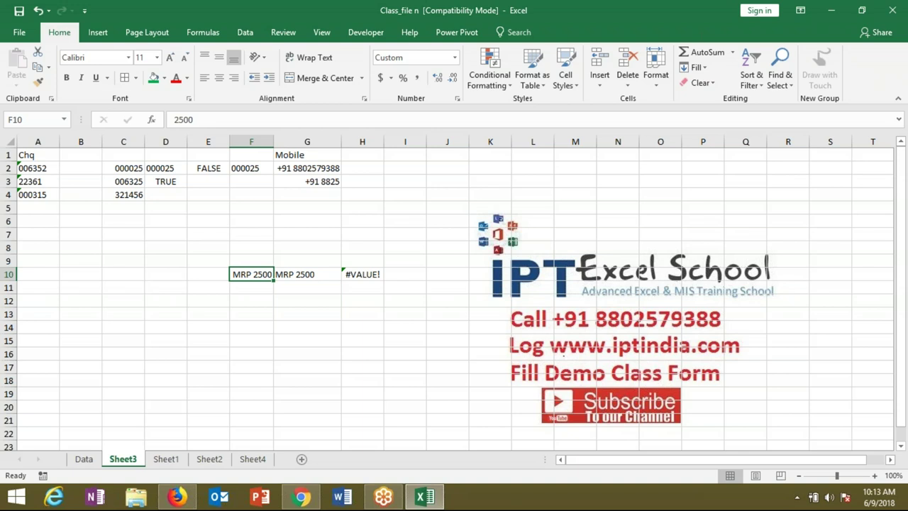
- Reconfirm the "MRP" # format and test it by entering 5, then 50, in F10
click(457, 99)
click(482, 209)
key(BackSpace)
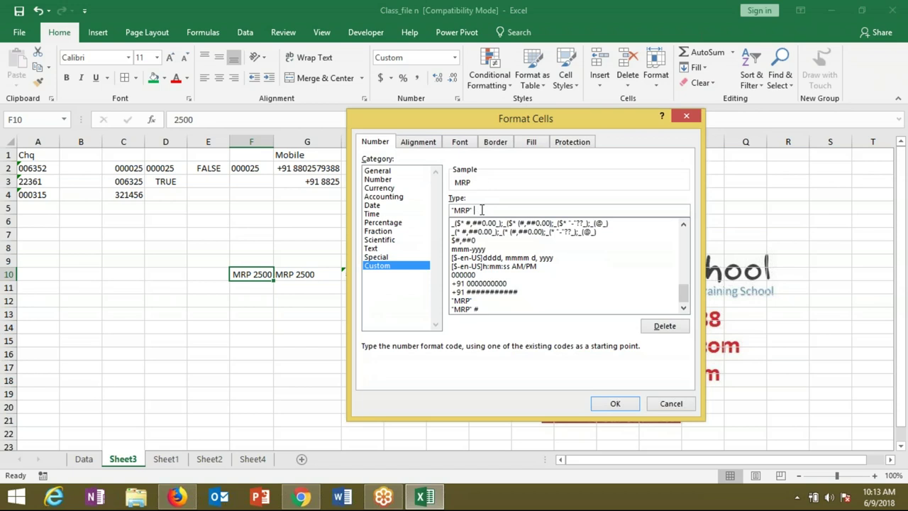
text(#)
key(Return)
text(5)
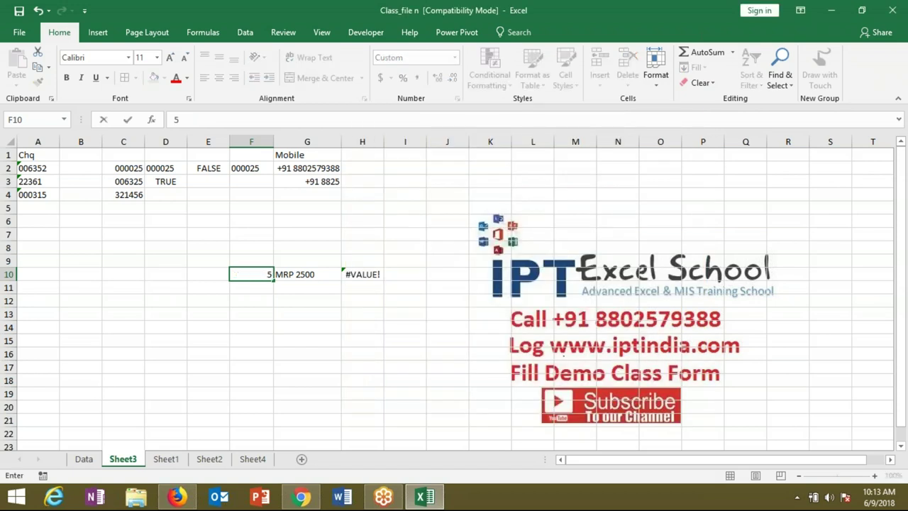
key(Return)
click(251, 274)
text(50)
key(Return)
click(251, 273)
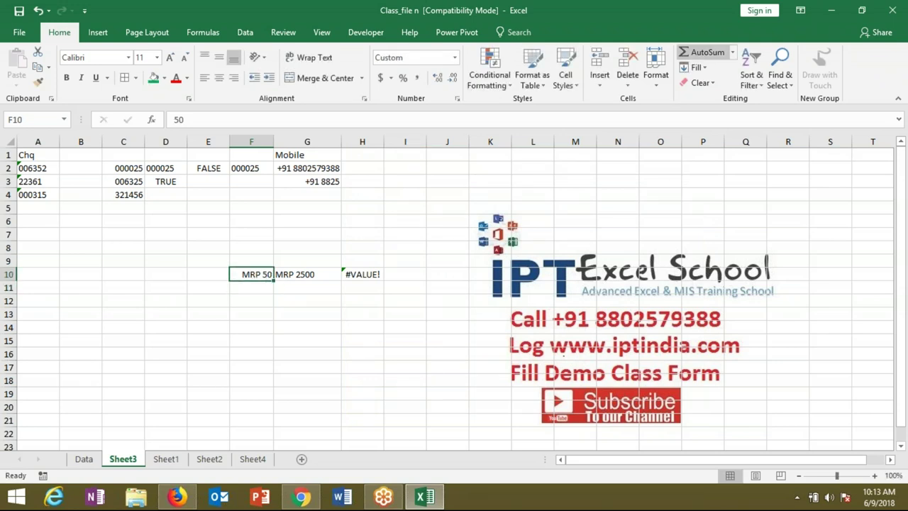
- Change F10's format to "MRP" 00 and enter 5 so it shows MRP 05
click(458, 99)
double_click(479, 211)
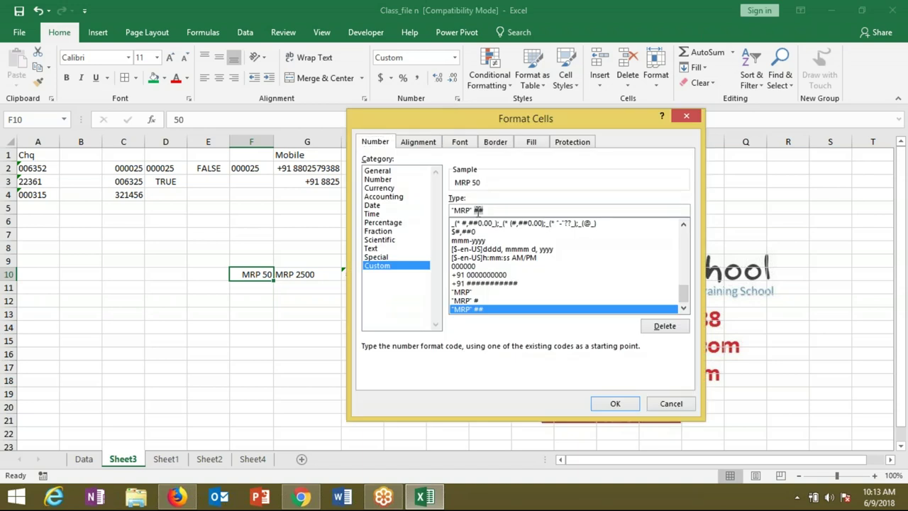
text(00)
click(615, 403)
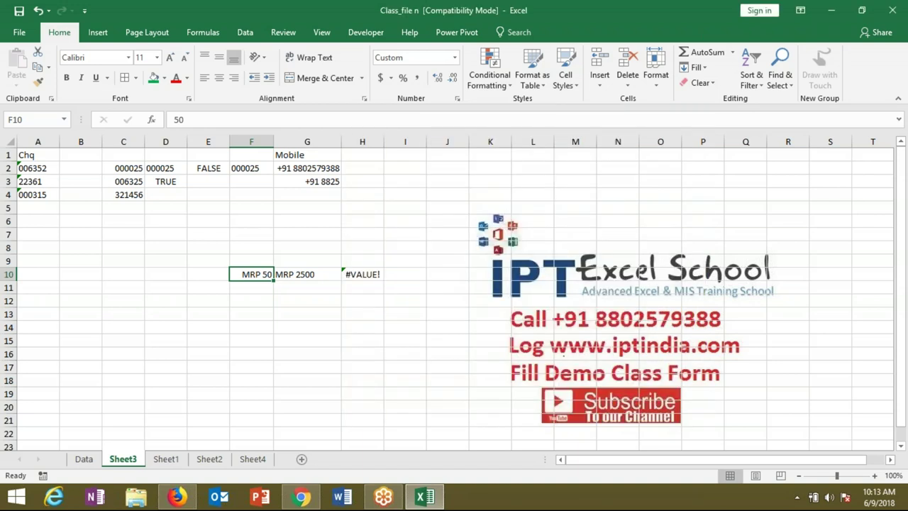
text(5)
key(Return)
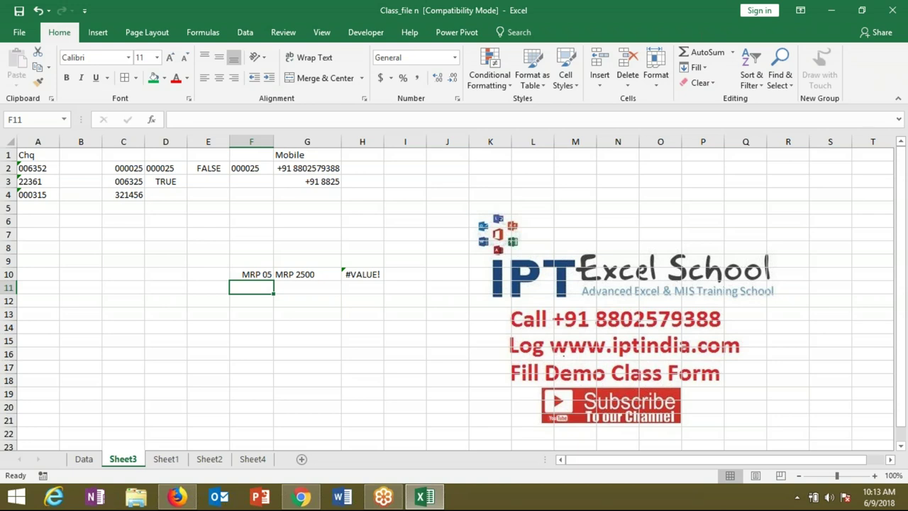
- Type Meeting ID into cell H1
click(370, 157)
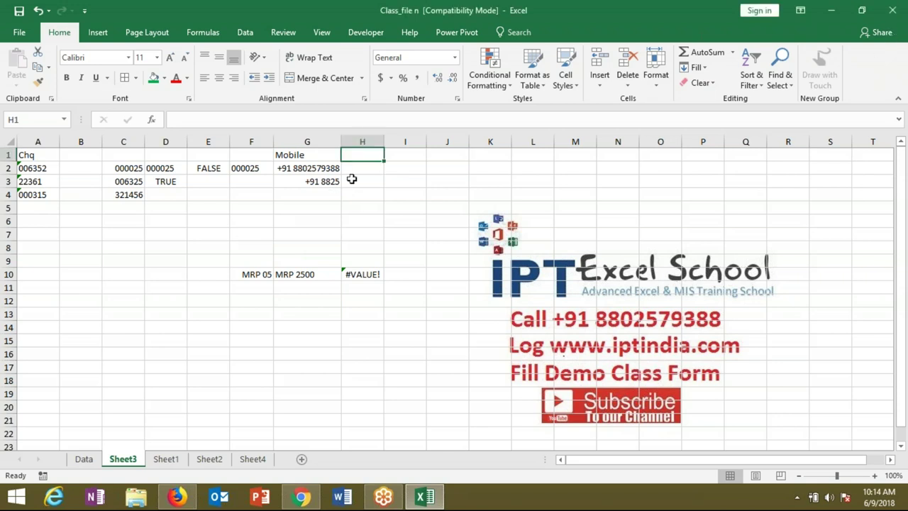
text(Meet)
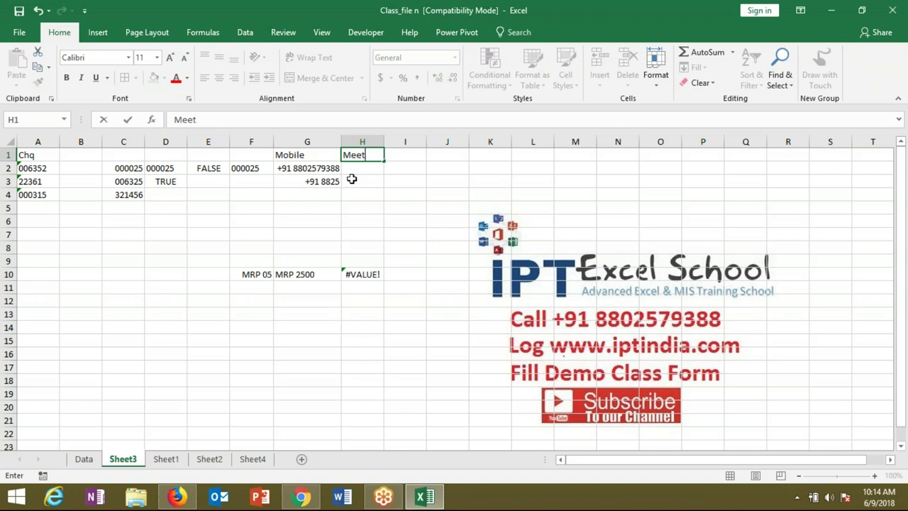
text(ing ID)
key(Return)
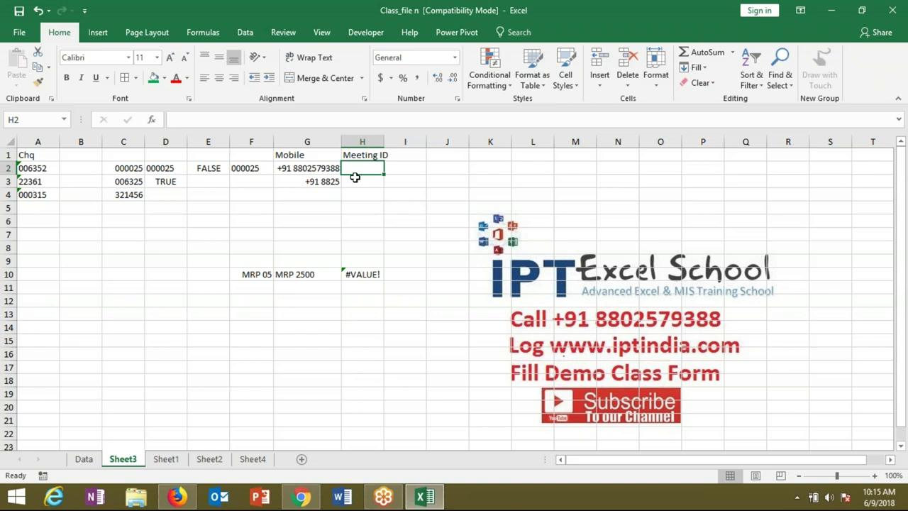
- Replace MRP with nothing in G10:G11 using Find and Replace, then close the dialog
drag(302, 275, 305, 286)
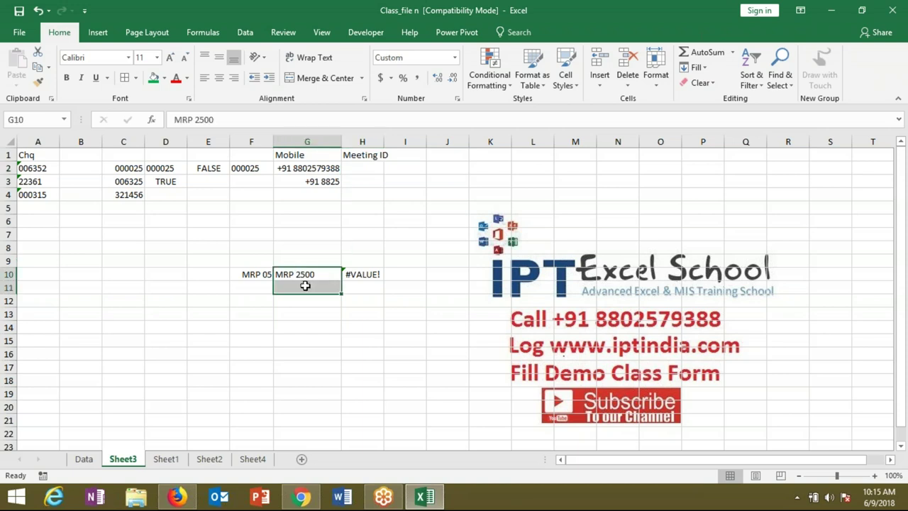
key(ctrl+h)
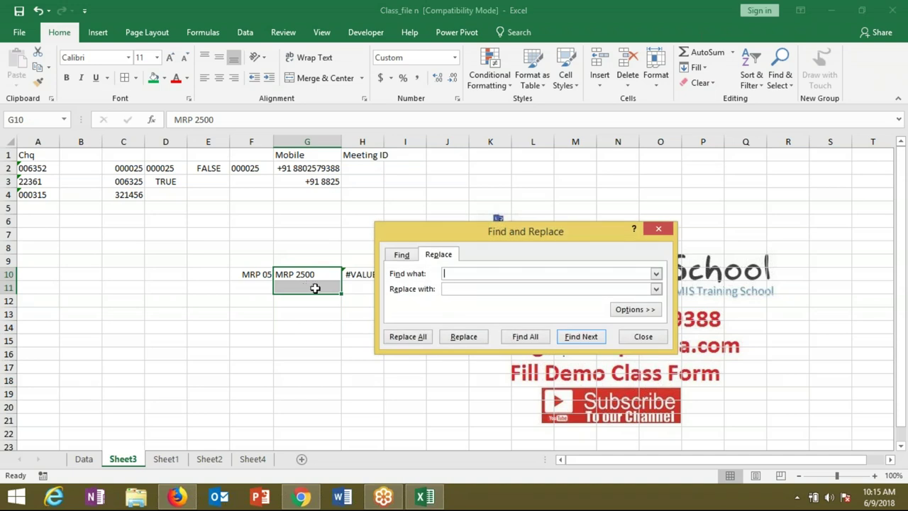
text(MRP)
click(445, 292)
text(1)
key(BackSpace)
click(408, 340)
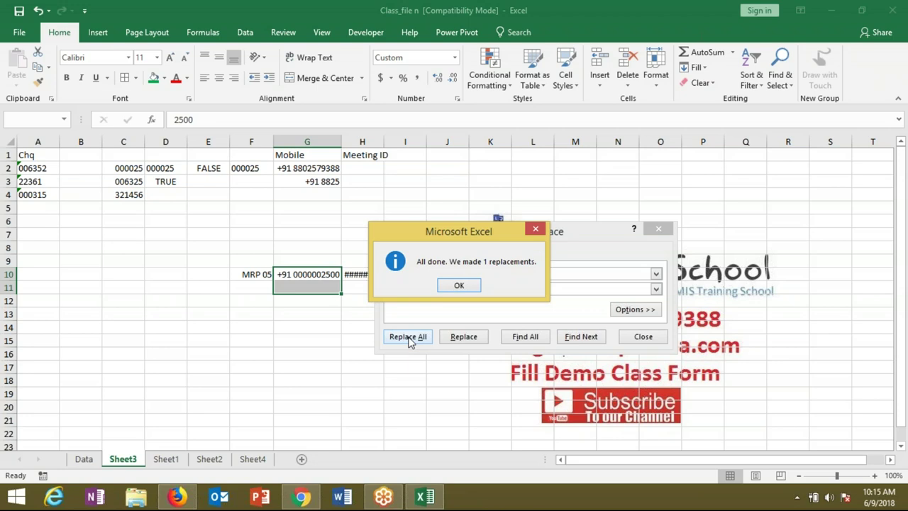
click(461, 286)
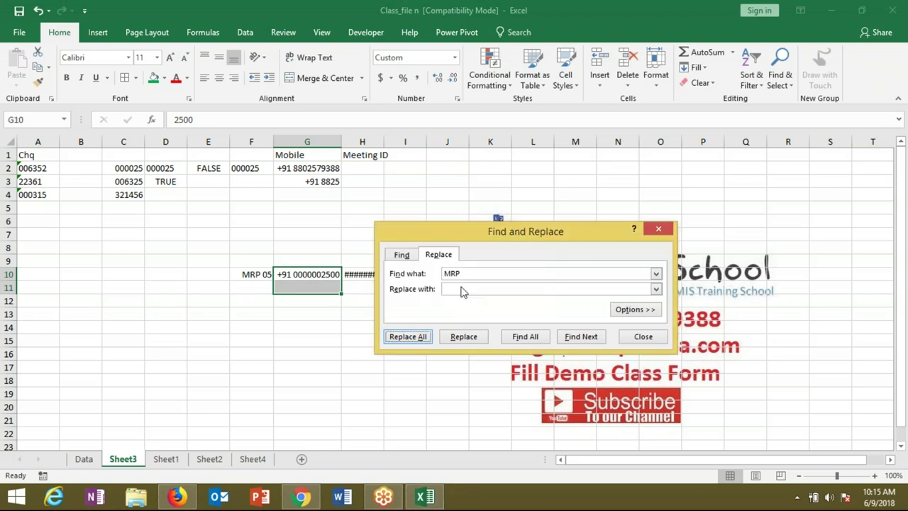
click(622, 338)
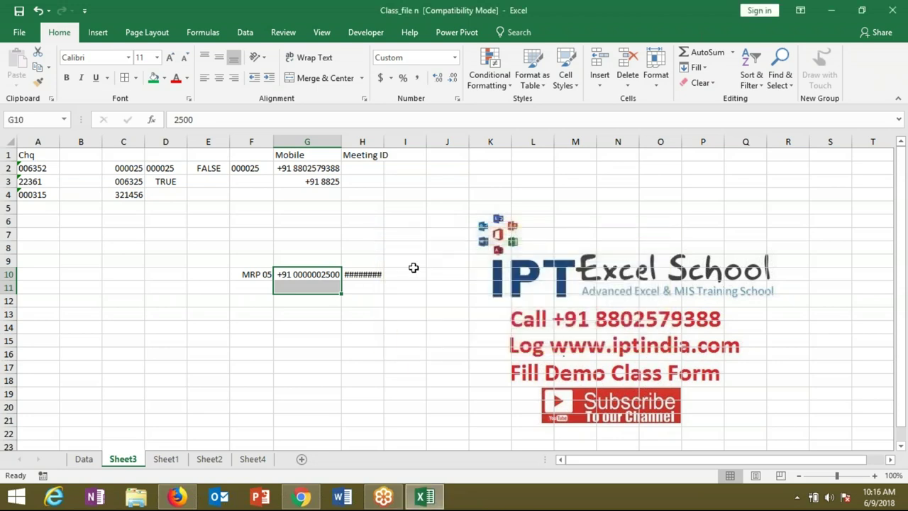
- Apply the custom "MRP" # number format to G10 so it reads MRP 2500
click(457, 99)
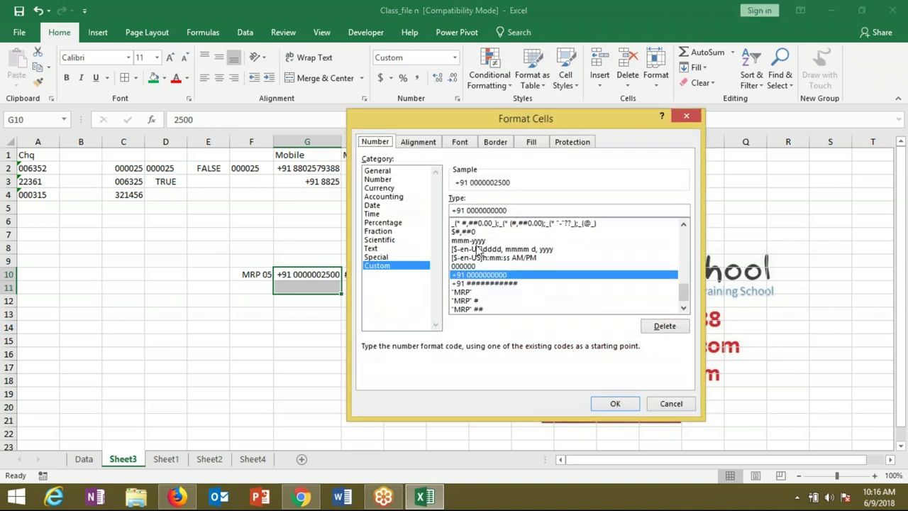
click(472, 301)
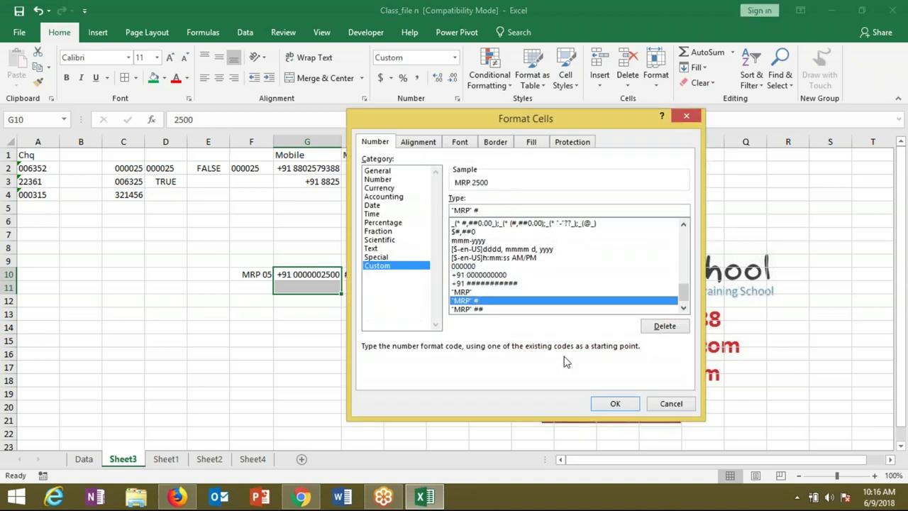
click(612, 403)
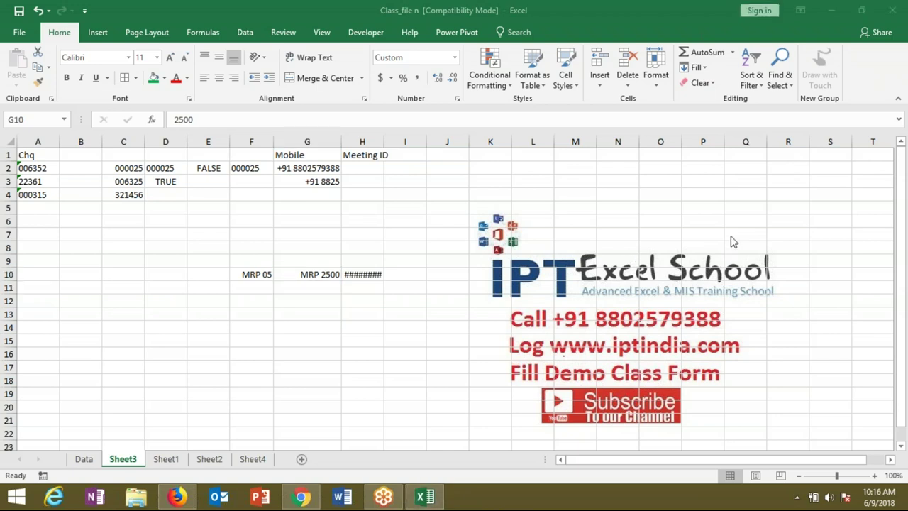
click(300, 304)
key(Left)
key(Left)
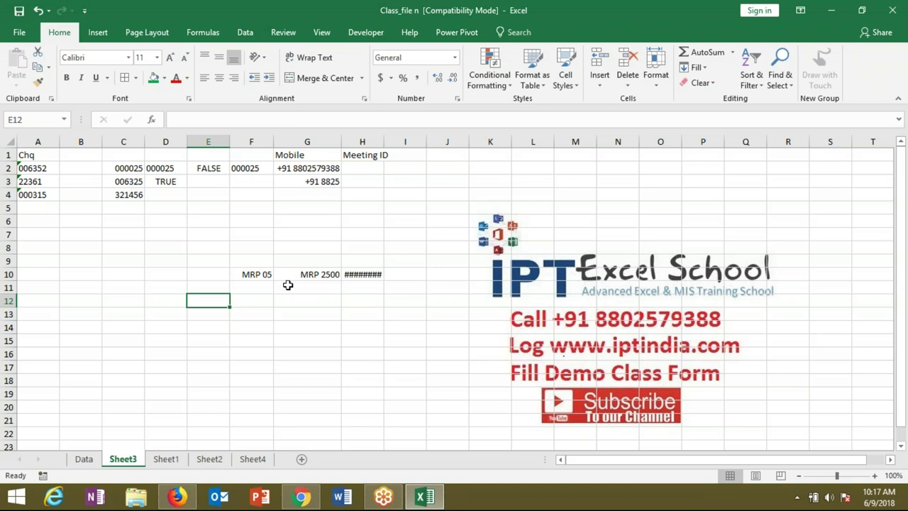
click(348, 242)
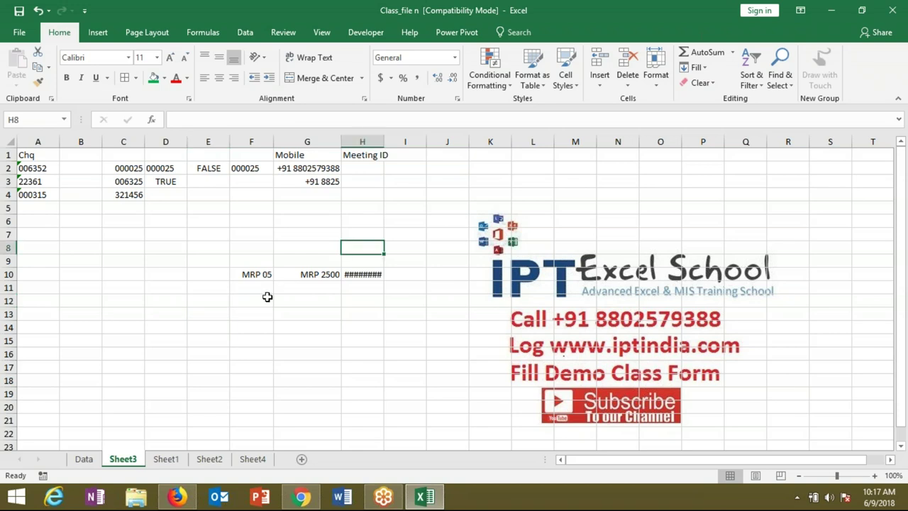
- Enter 25000 in cell E13
click(201, 317)
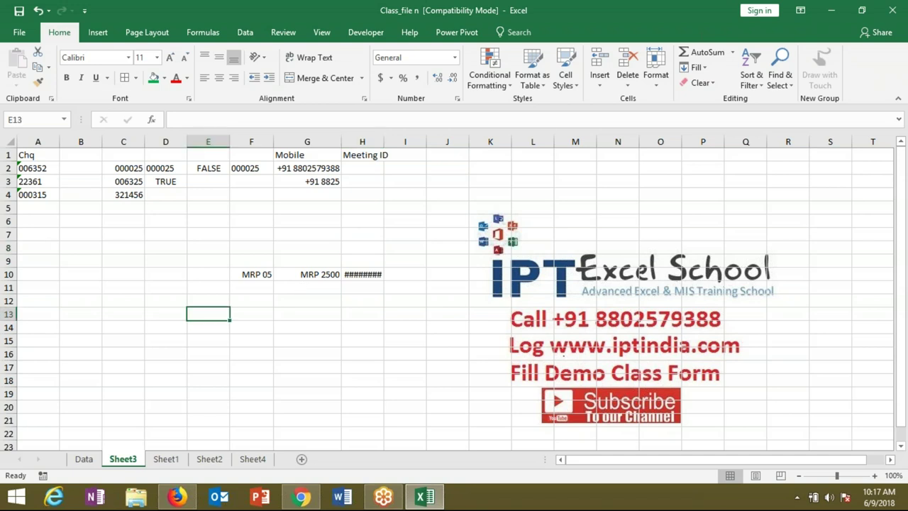
text(25000)
key(Return)
click(210, 314)
- Give E13 the custom format #, "K" so it displays 25 K
click(456, 98)
click(376, 265)
key(Tab)
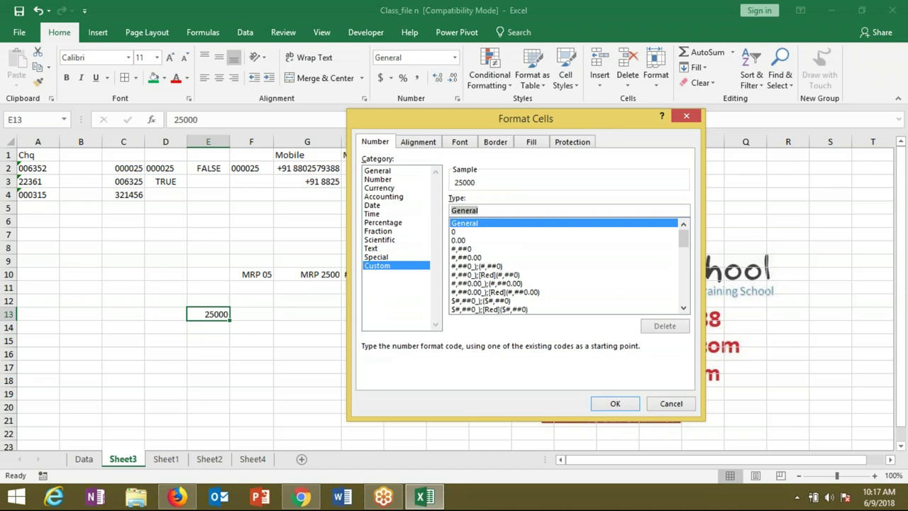
text(#,)
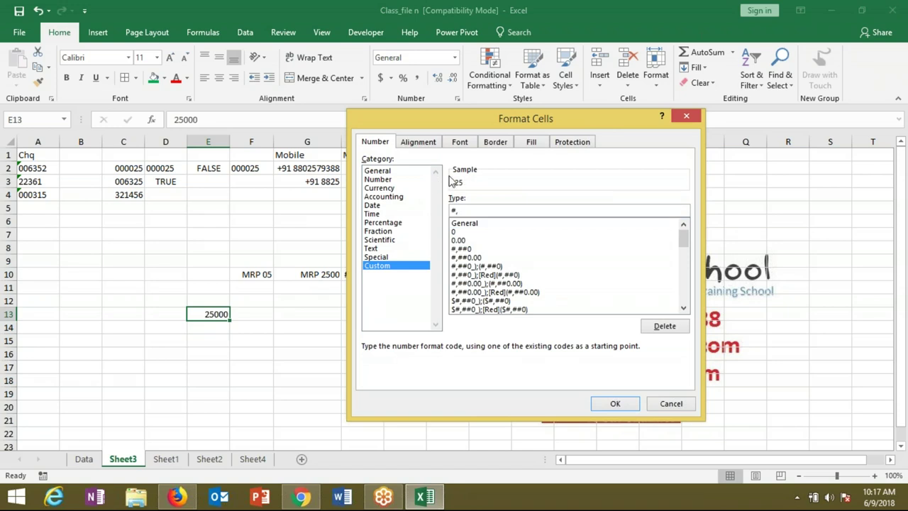
text( ")
text(K")
key(Return)
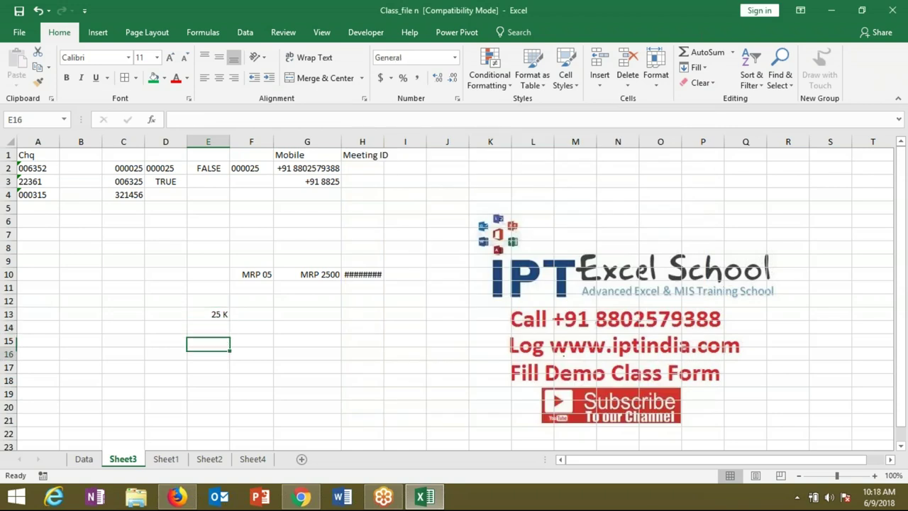
- Insert today's date, 6/9/2018, into cell D16 with Ctrl+;
click(165, 353)
key(ctrl+semicolon)
key(Return)
key(Up)
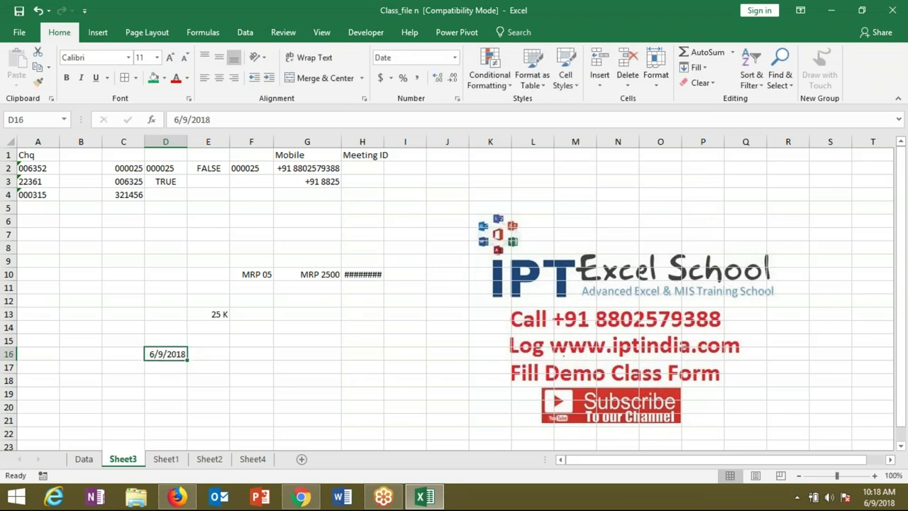
click(462, 162)
click(159, 355)
- Open D16's custom number format and clear out its m/d/yyyy date code
click(498, 76)
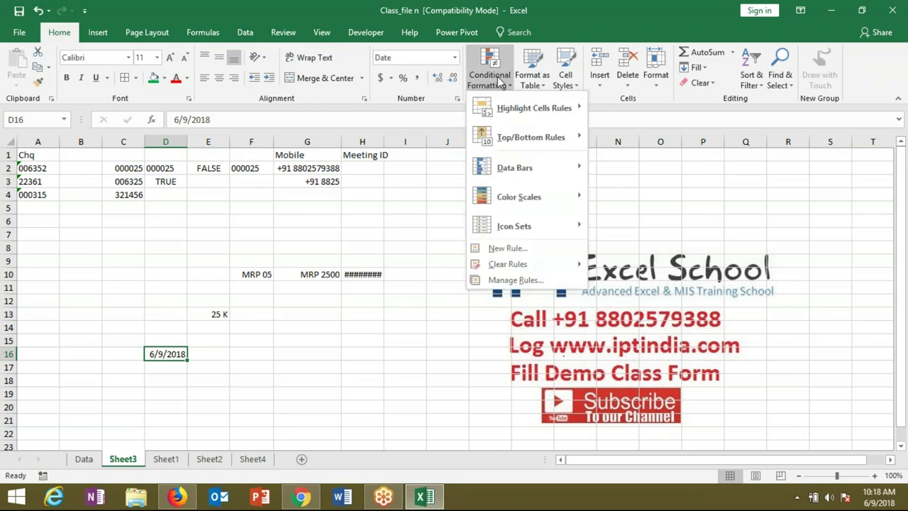
mouse_move(497, 108)
click(455, 101)
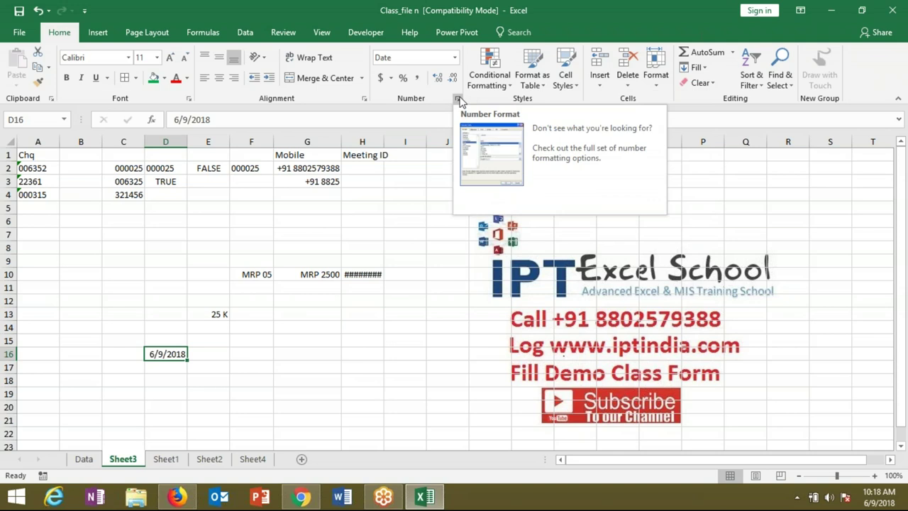
click(459, 100)
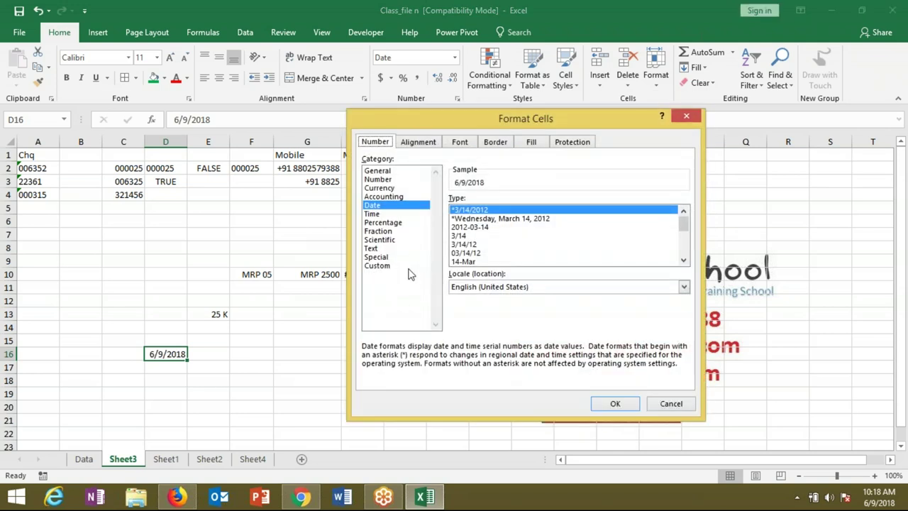
click(377, 265)
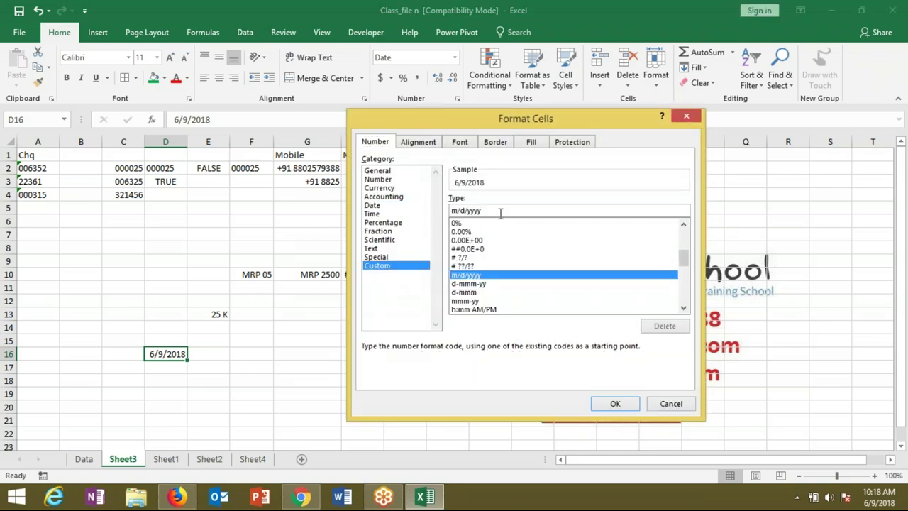
drag(501, 213, 446, 212)
text(d)
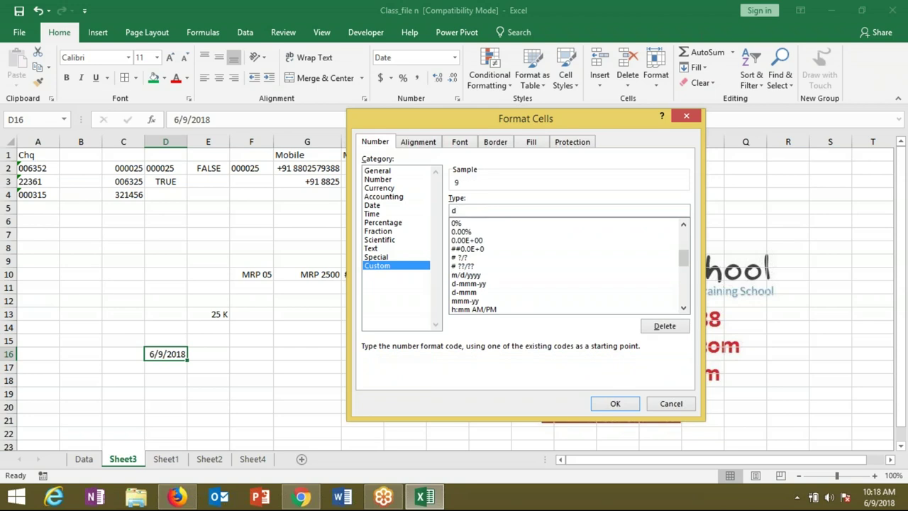
text( m)
right_click(451, 215)
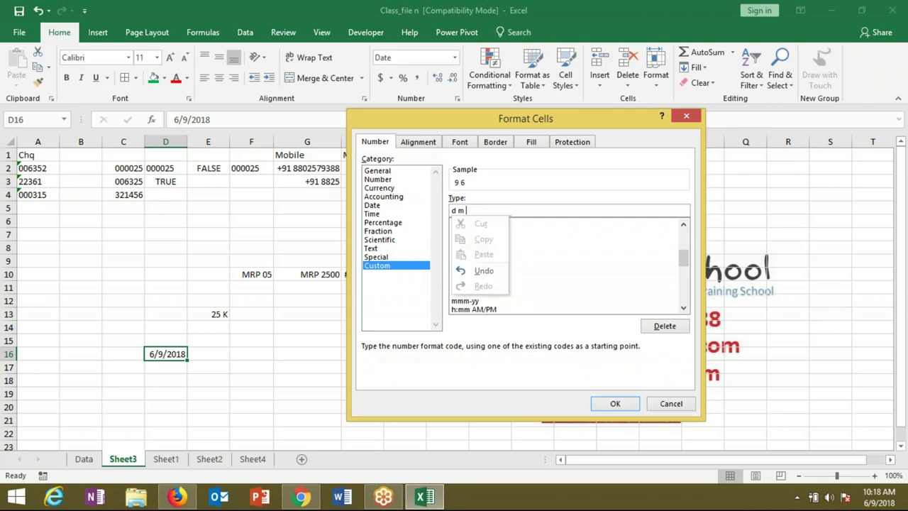
key(Escape)
text(y)
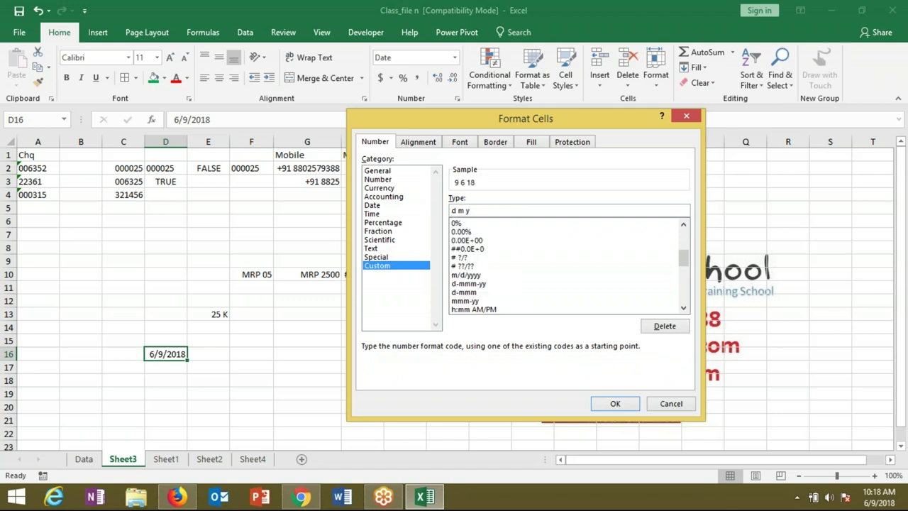
key(BackSpace)
key(BackSpace)
key(BackSpace)
key(BackSpace)
- Apply the custom code dddd , mmmmm, yyyy so D16 shows Saturday , J, 2018
text(d)
text(d)
text(d)
text( , )
text(m)
text(m)
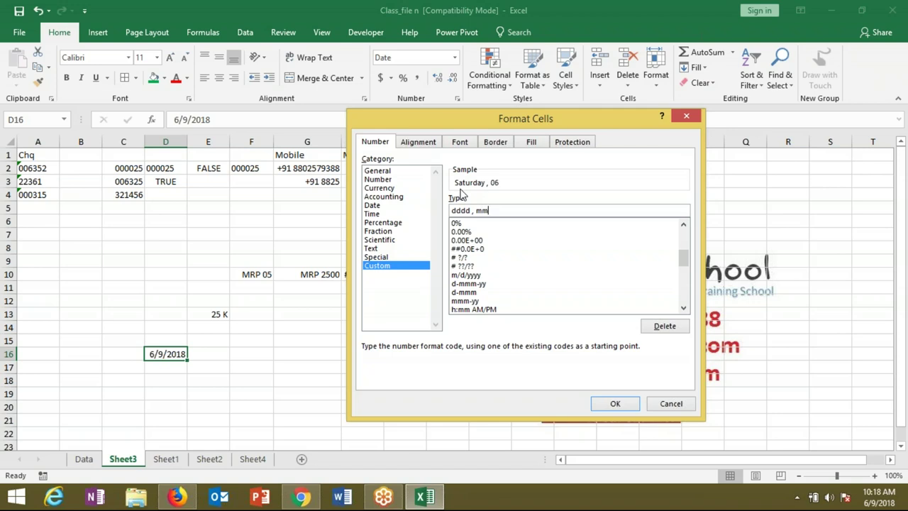
text(m)
text(m)
text(m)
text(, )
text(yy)
text(yy)
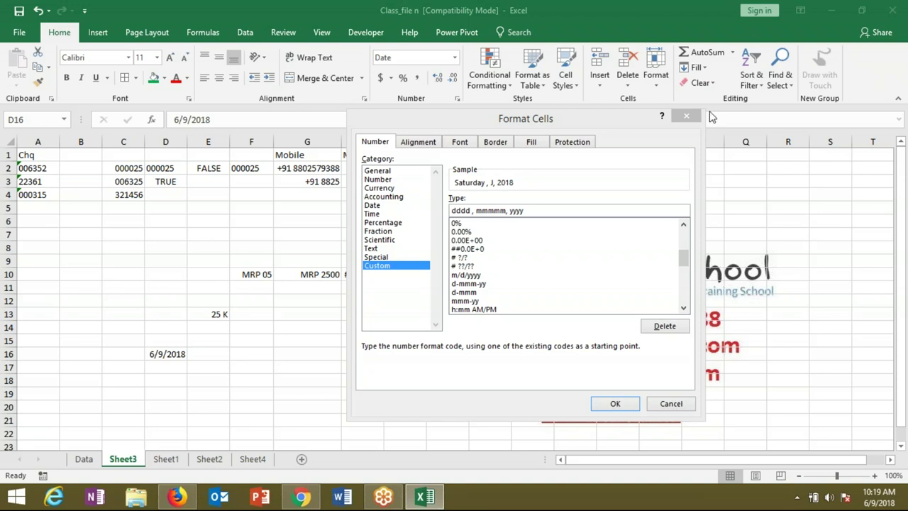
click(571, 211)
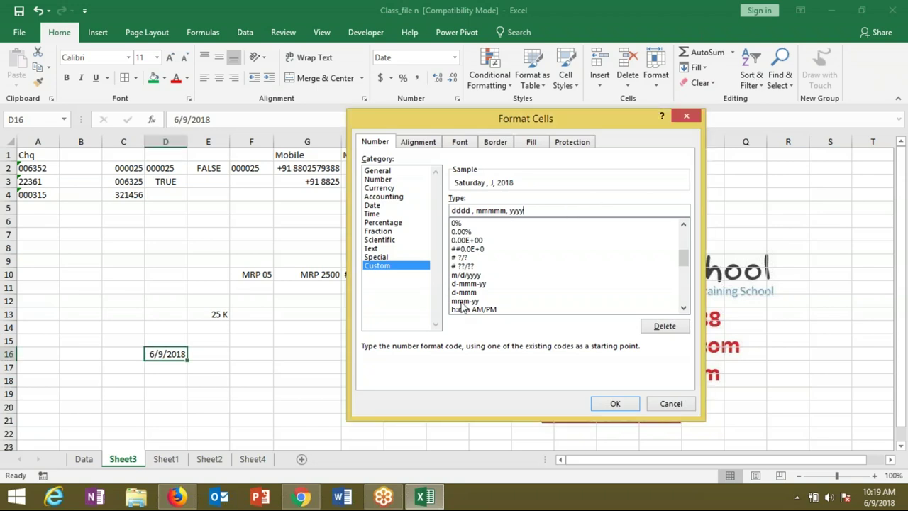
click(614, 401)
click(296, 356)
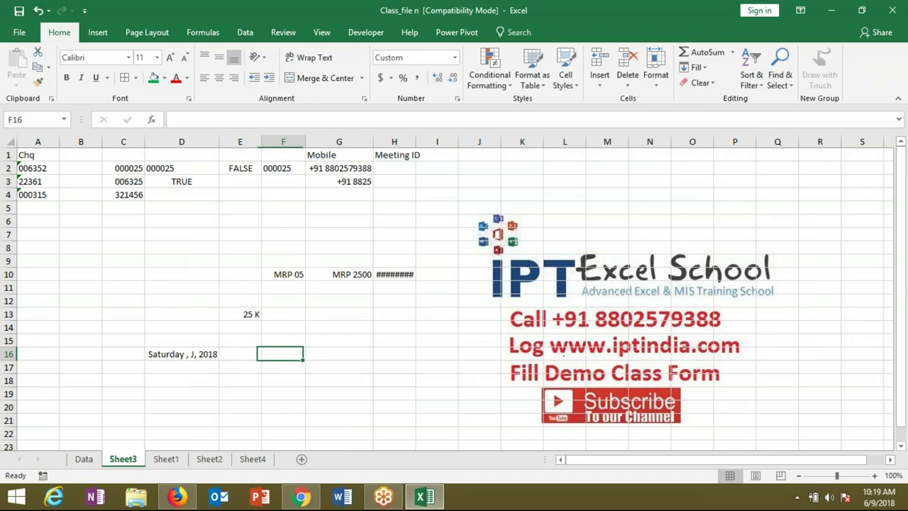
- Enter the time 10:50:55 in cell F16
text(10:50:55)
key(Return)
click(294, 355)
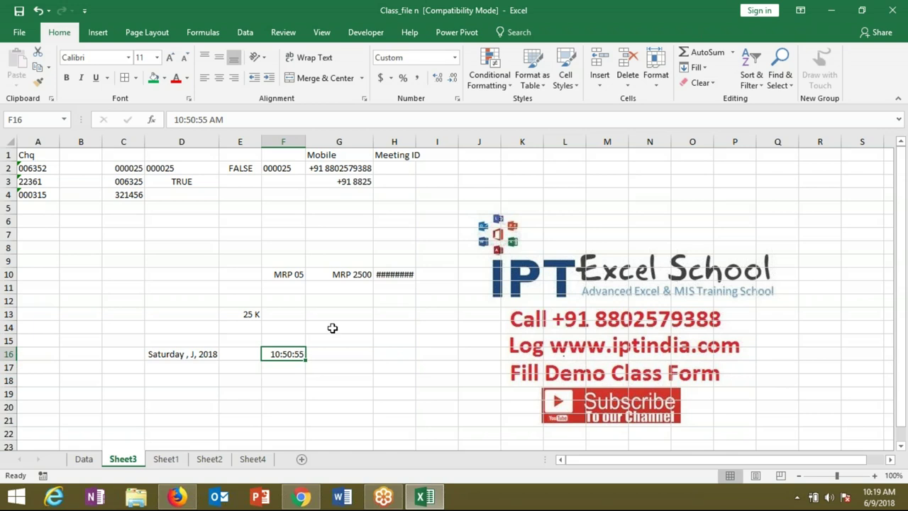
- Give F16 the custom time format H:M:S AM/PM
click(457, 98)
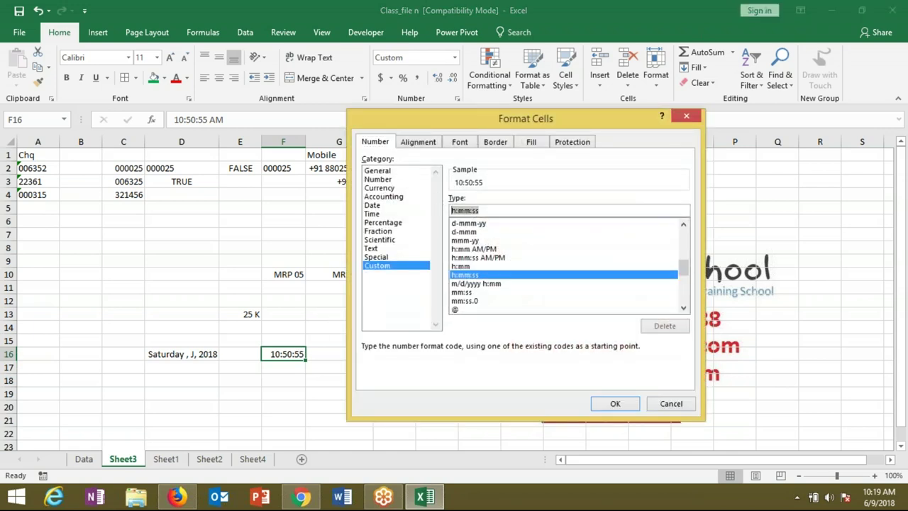
text(H:M:S)
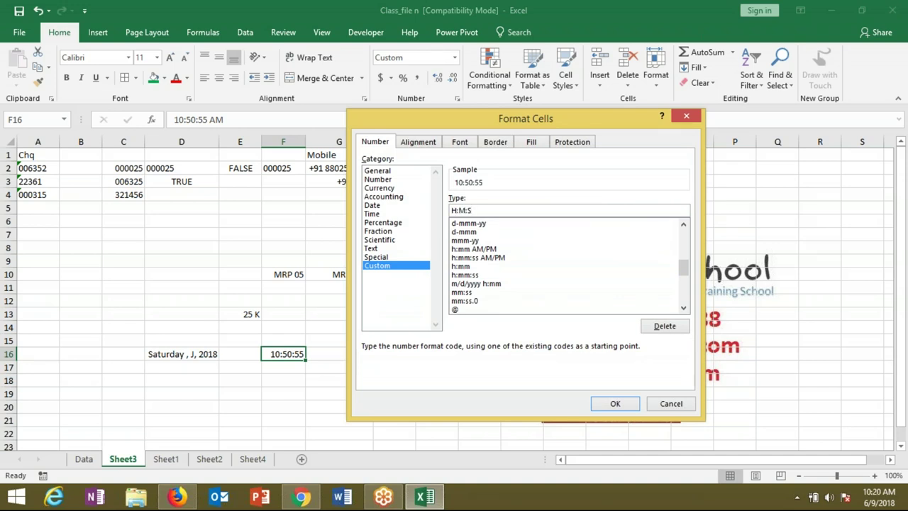
text( AM)
text(/PM)
key(Return)
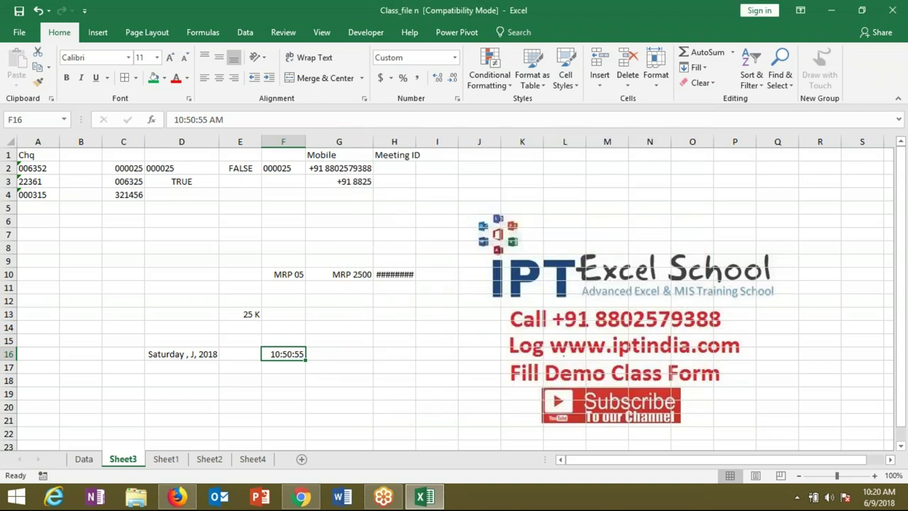
click(339, 354)
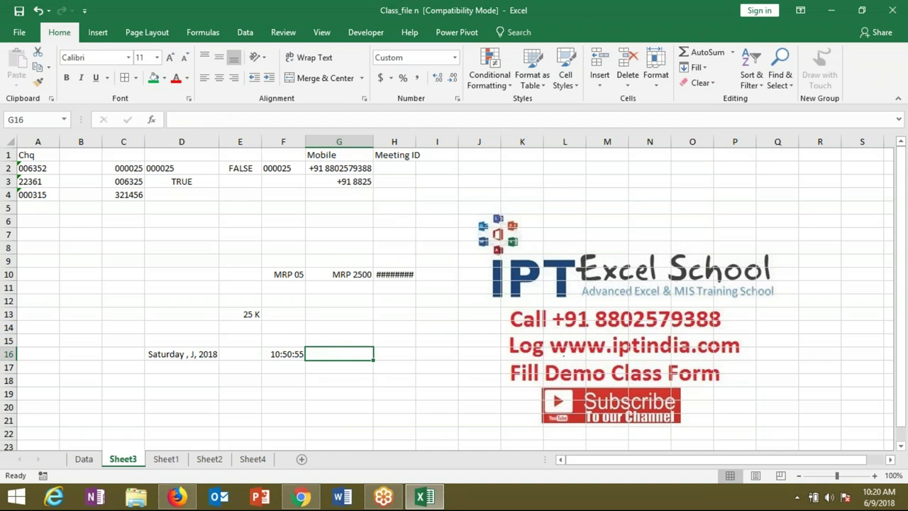
- Enter 58:20 in G16 and apply the built-in 37:30:55 elapsed-time format
text(58:20)
key(ctrl+Return)
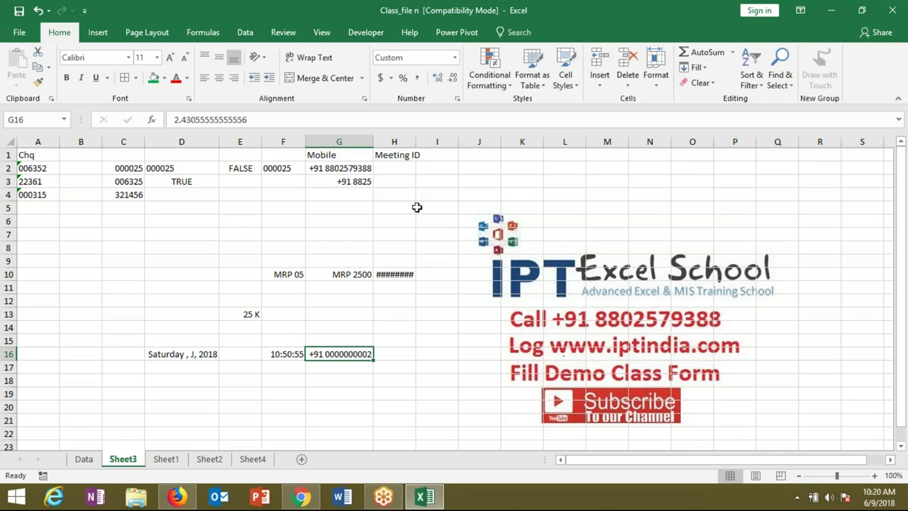
key(ctrl+1)
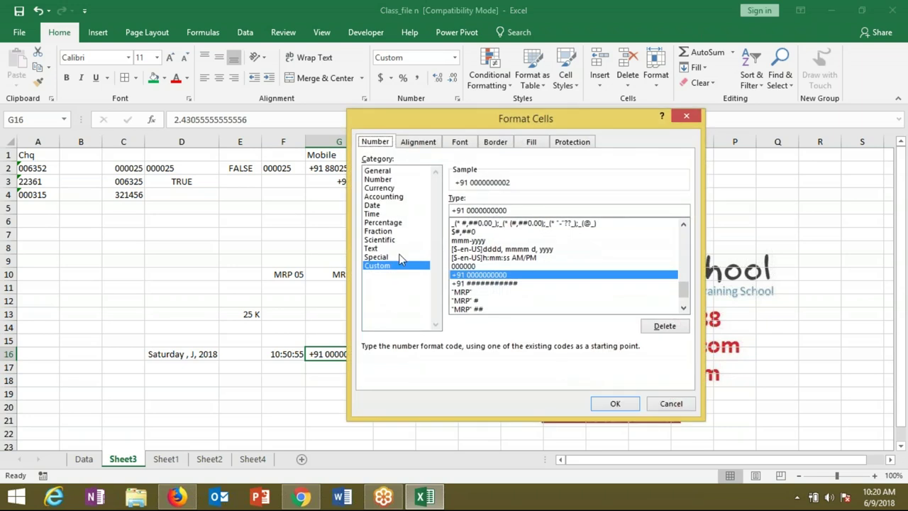
click(382, 215)
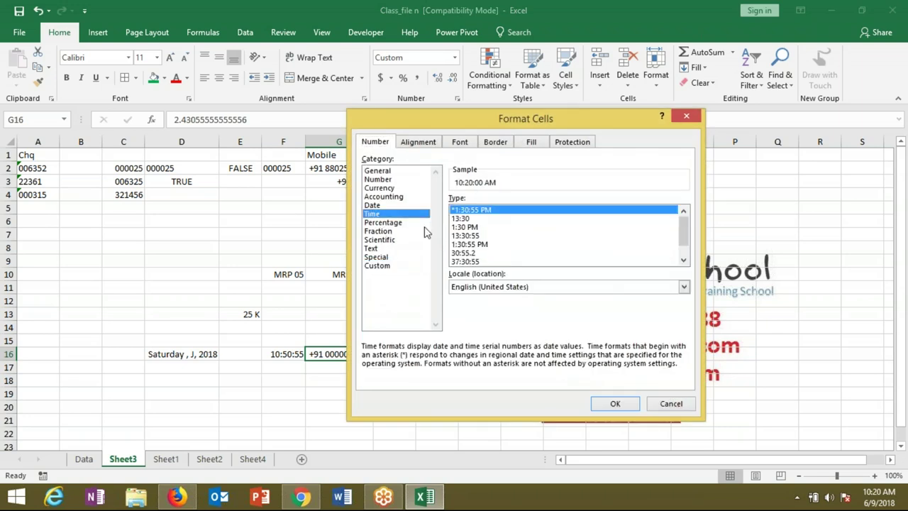
click(465, 261)
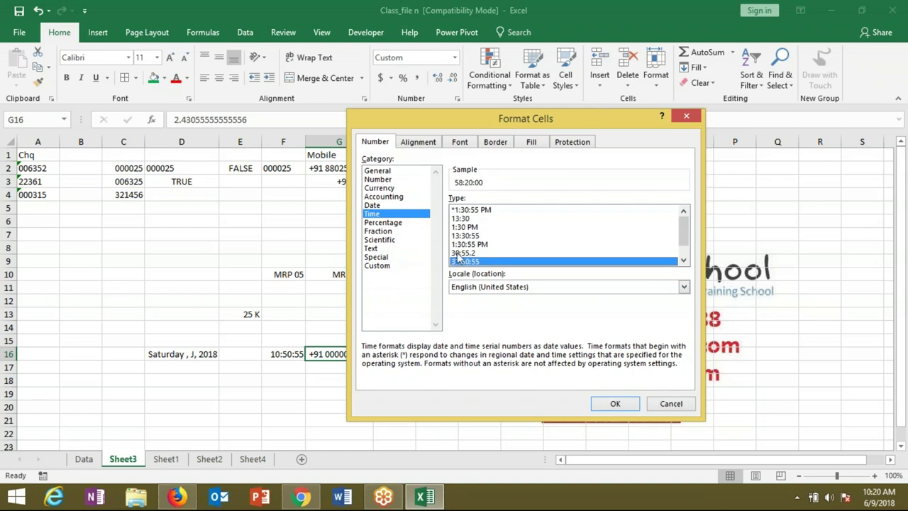
click(377, 266)
key(Return)
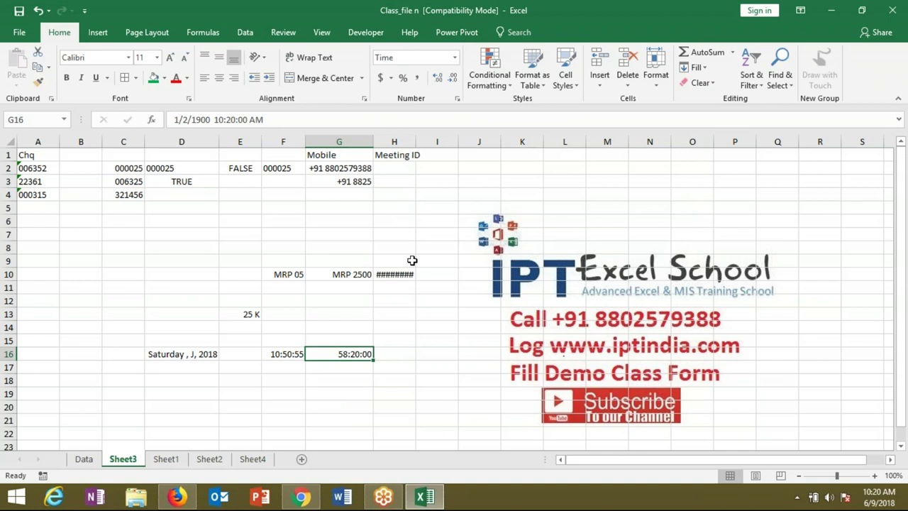
- Replace G16's custom format code with [h]:mm:ss so it shows 58:20:00
click(457, 98)
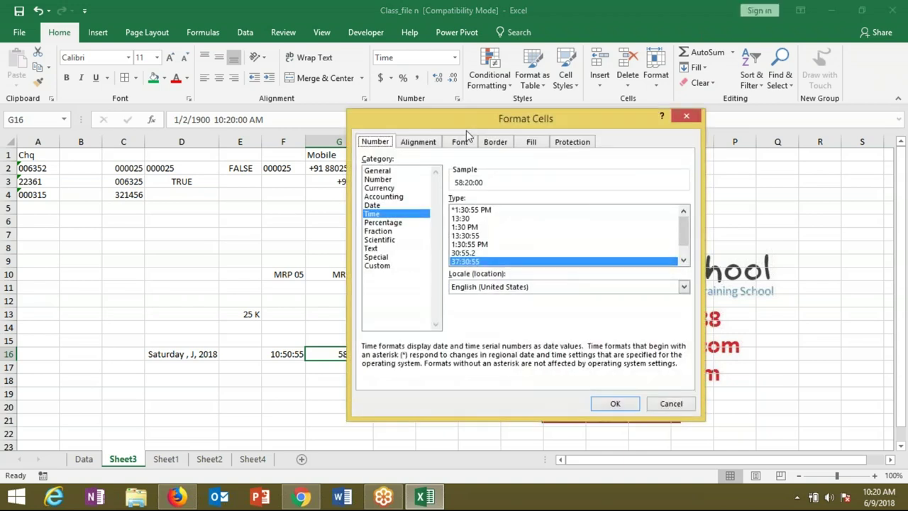
click(376, 266)
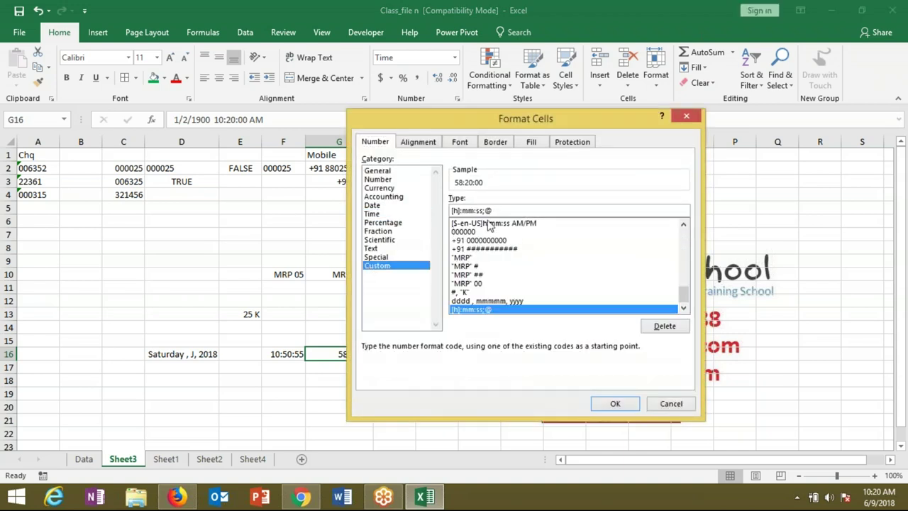
drag(493, 211, 451, 211)
key(BackSpace)
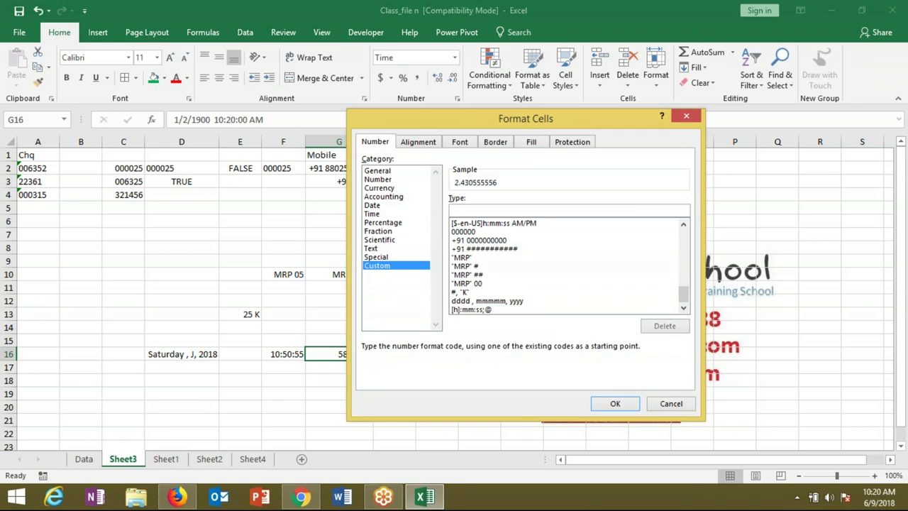
text([h)
text(])
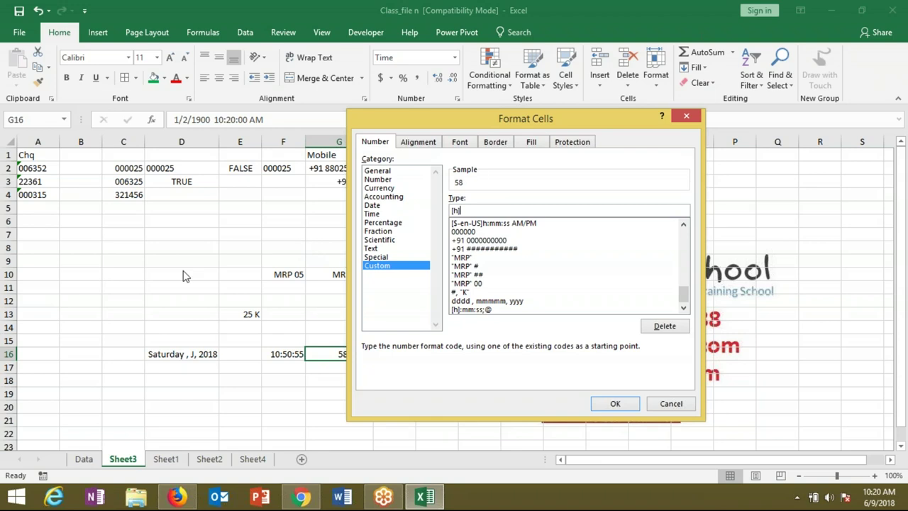
text(:mm:)
text(ss)
key(Return)
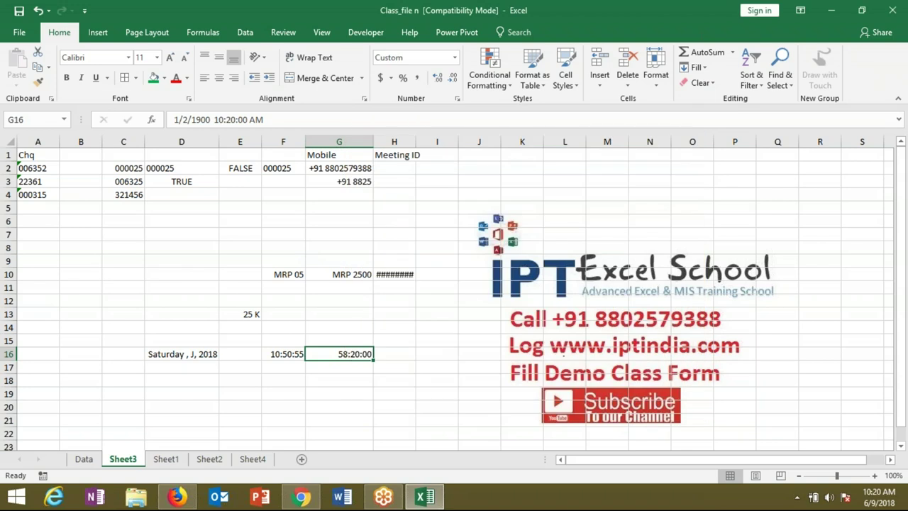
- Change G16's custom format code from [h]:mm:ss to [m] so it shows 3500
click(458, 101)
click(495, 213)
drag(491, 213, 442, 206)
text([m)
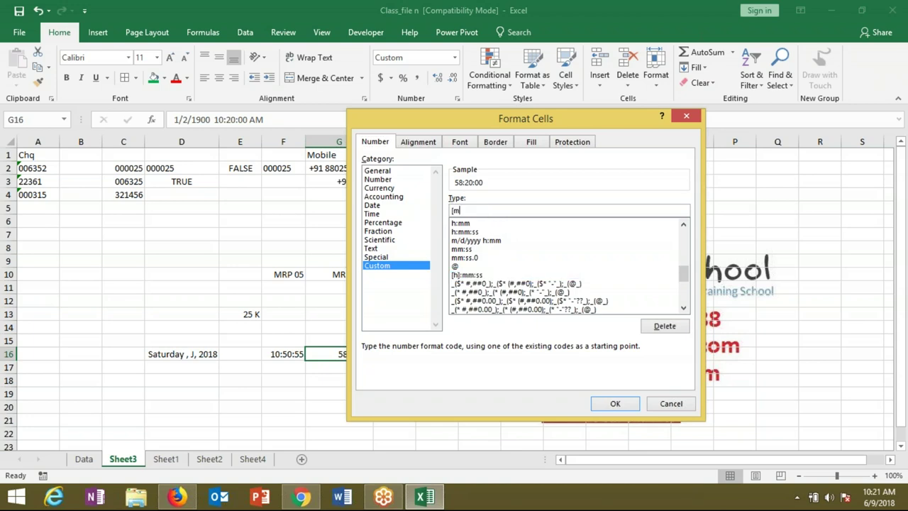
text(])
click(612, 403)
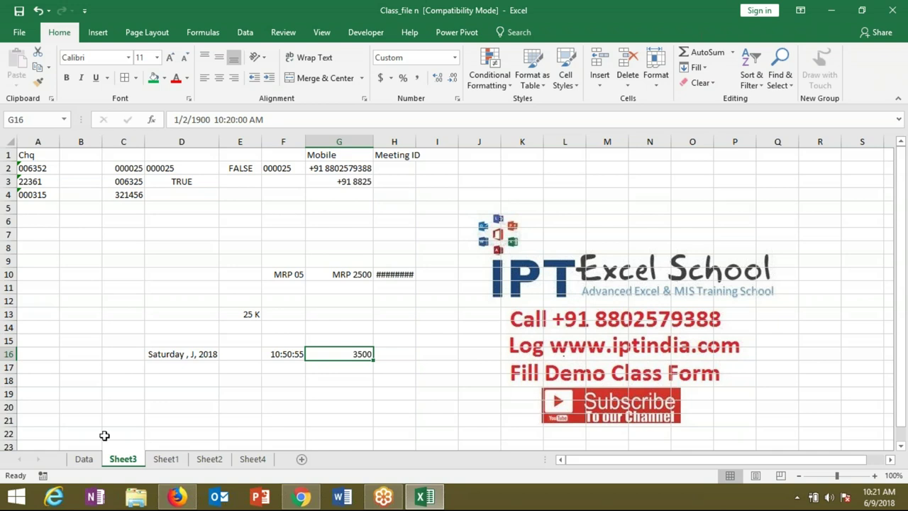
click(90, 461)
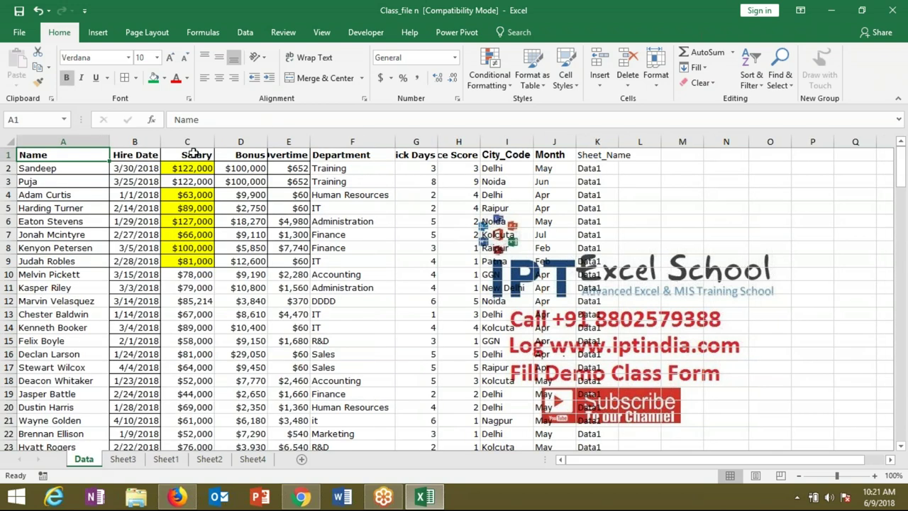
- Fill salary cell C12 green and widen column E to fit the Overtime header
click(193, 142)
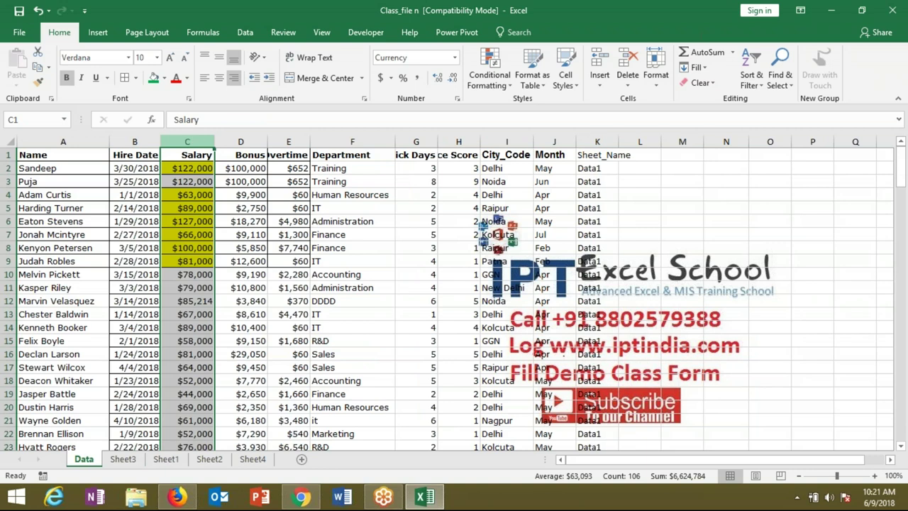
click(164, 79)
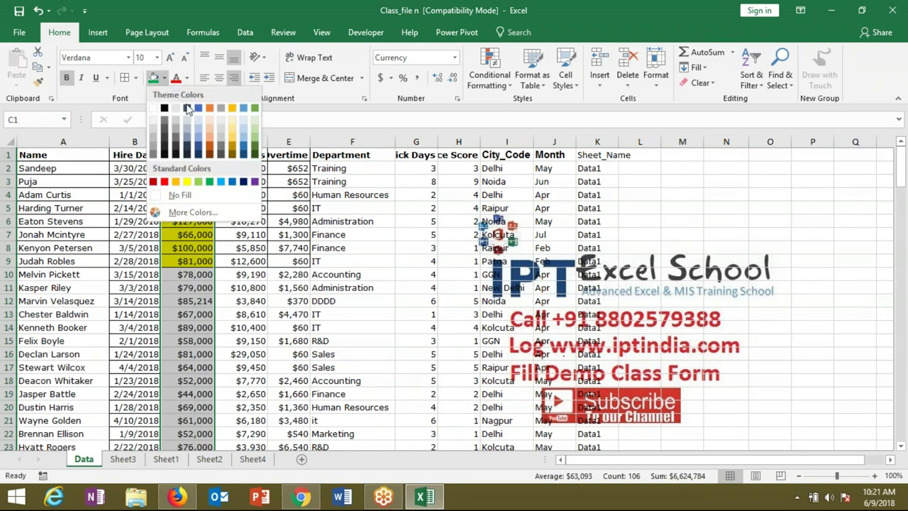
click(325, 247)
click(195, 298)
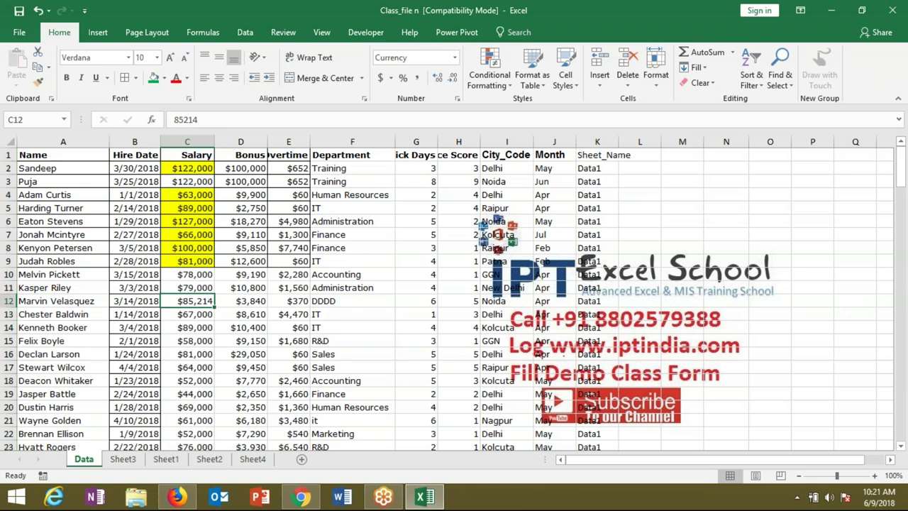
click(154, 78)
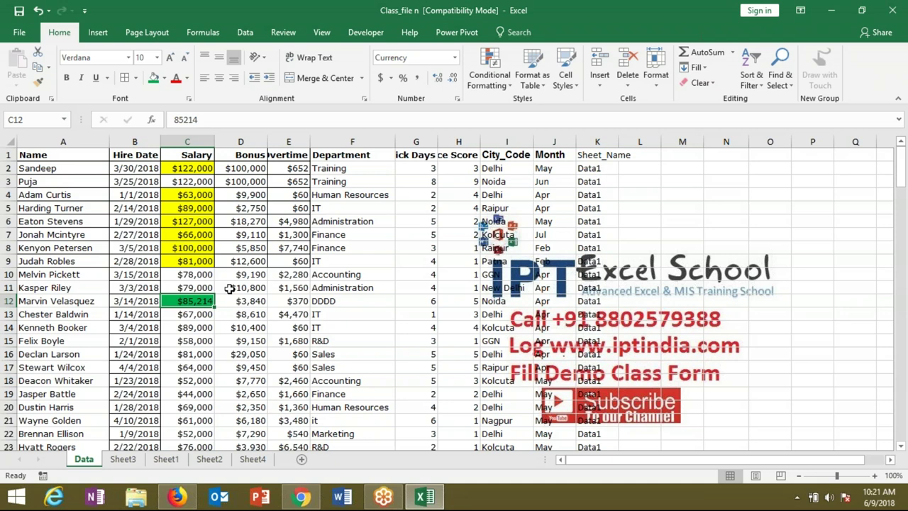
double_click(310, 150)
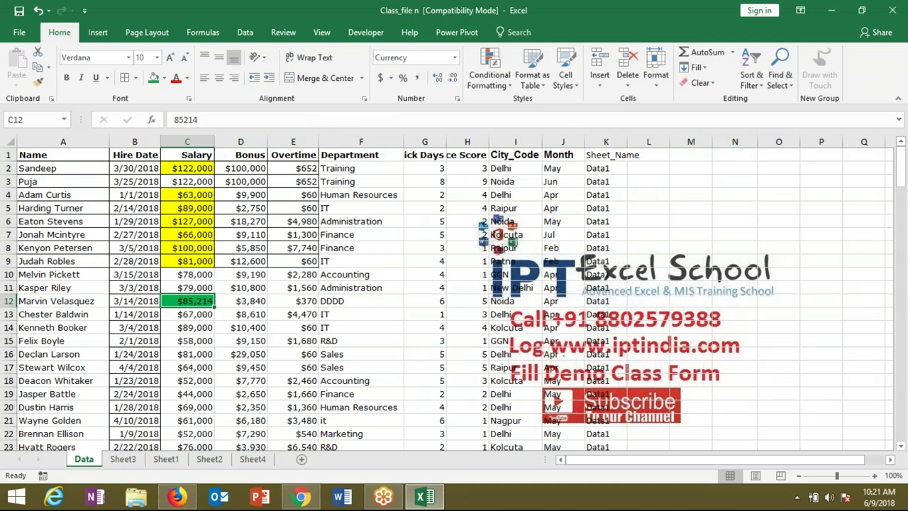
- Select the Overtime column E and start a Greater Than highlight rule
click(304, 178)
click(304, 147)
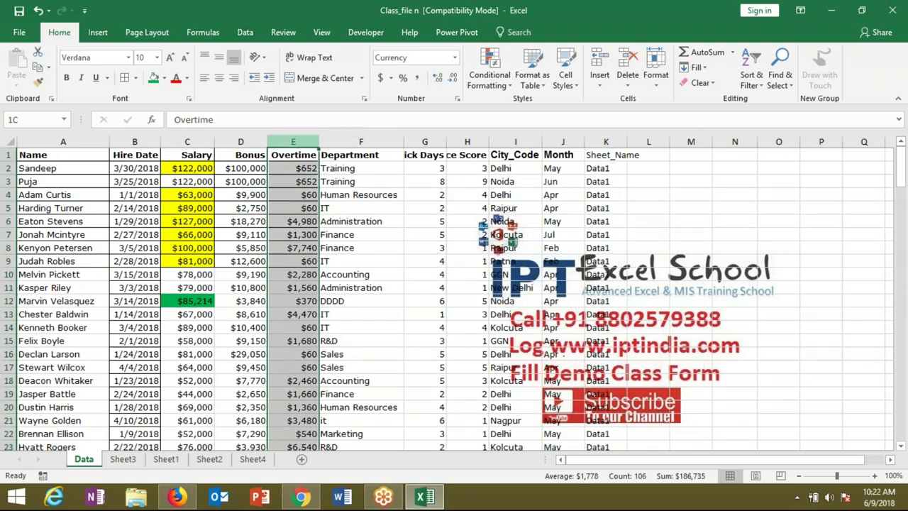
click(490, 80)
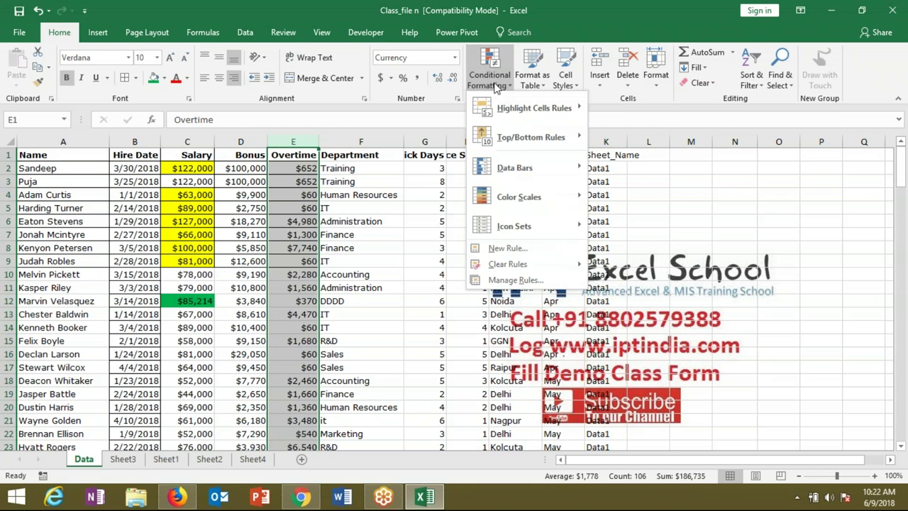
mouse_move(510, 104)
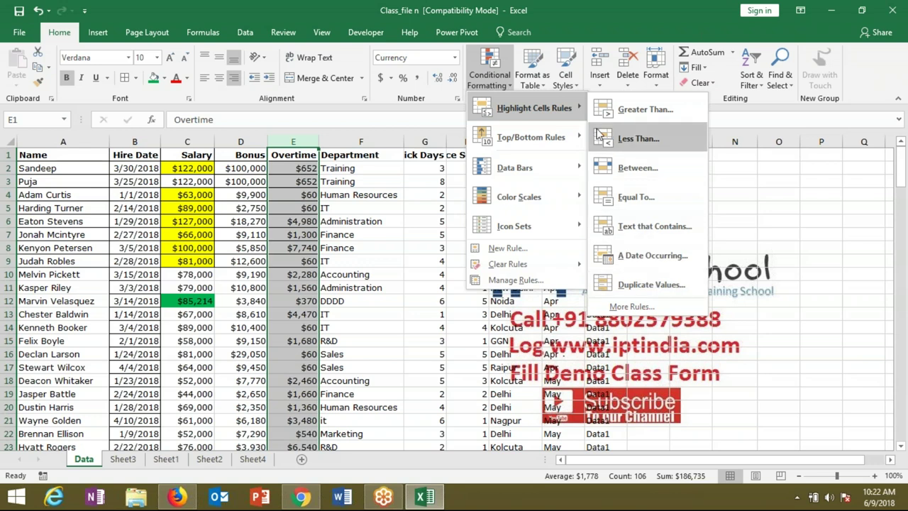
click(615, 113)
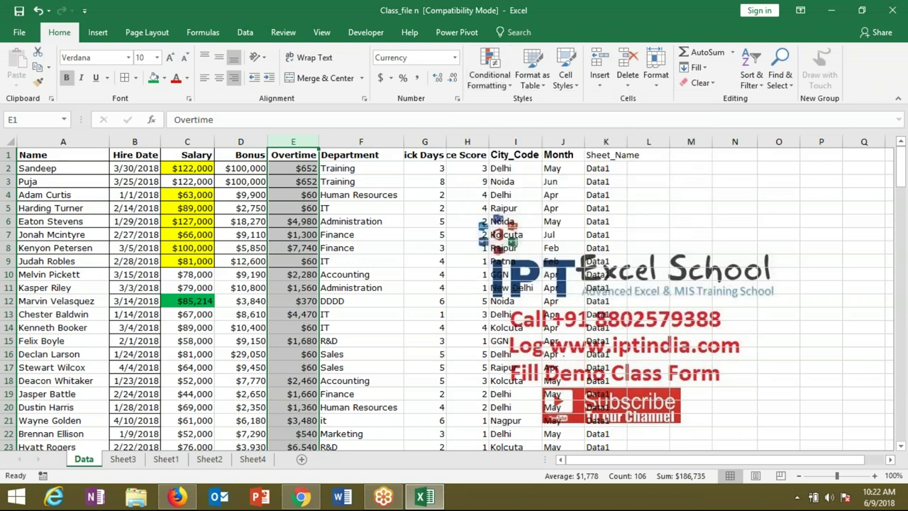
- Set the Greater Than threshold to 2000, preview the preset styles, and pick Custom Format
text(50)
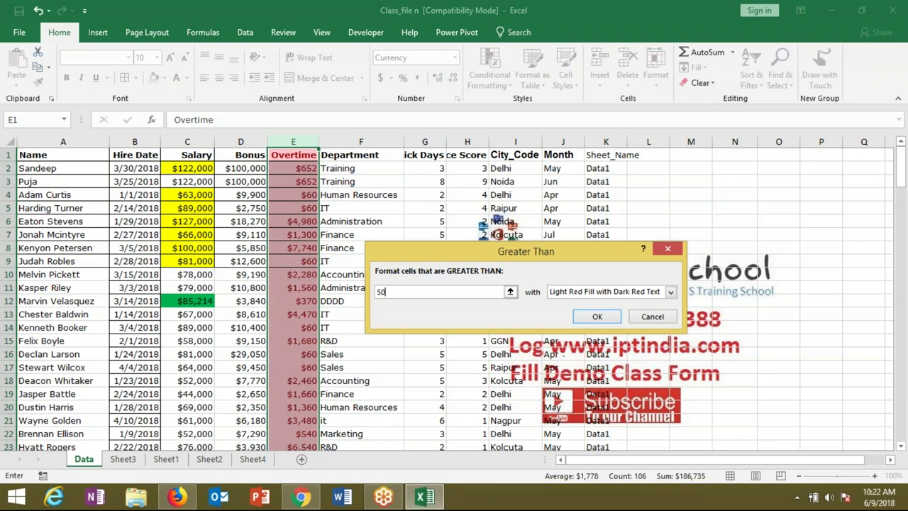
key(BackSpace)
key(BackSpace)
text(200)
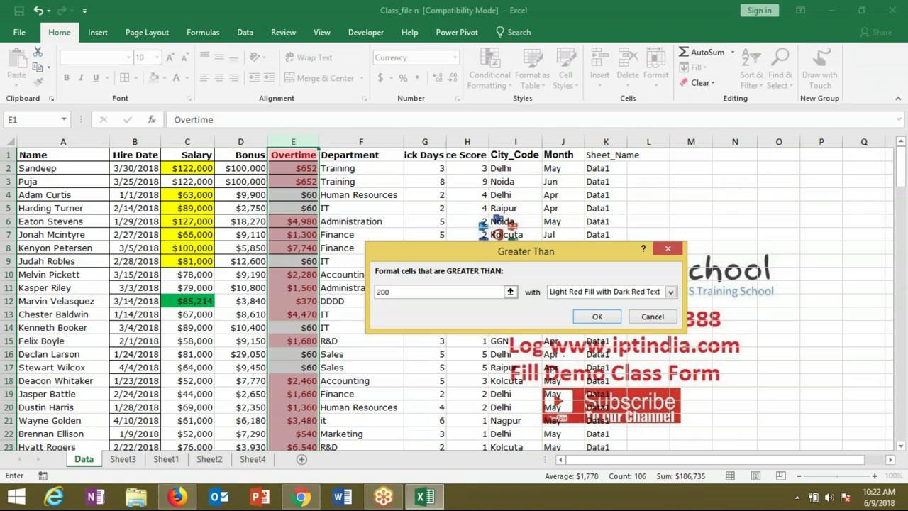
text(0)
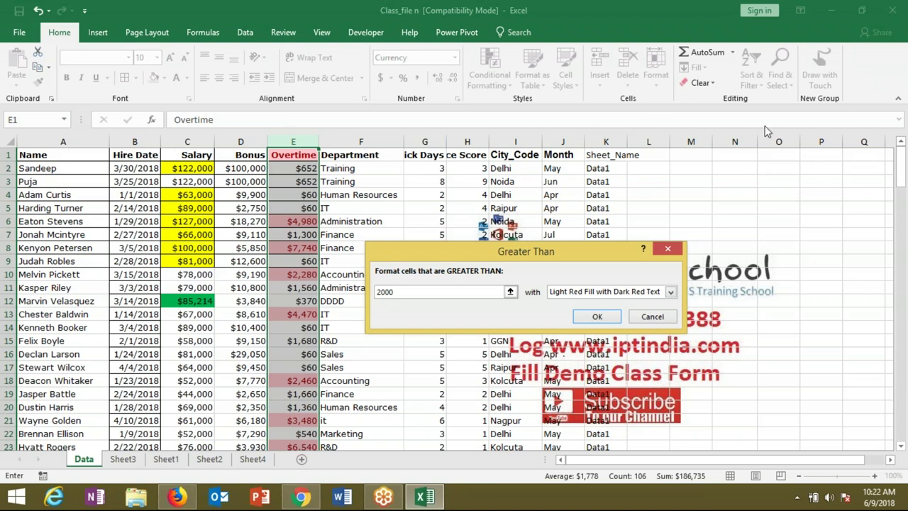
click(588, 292)
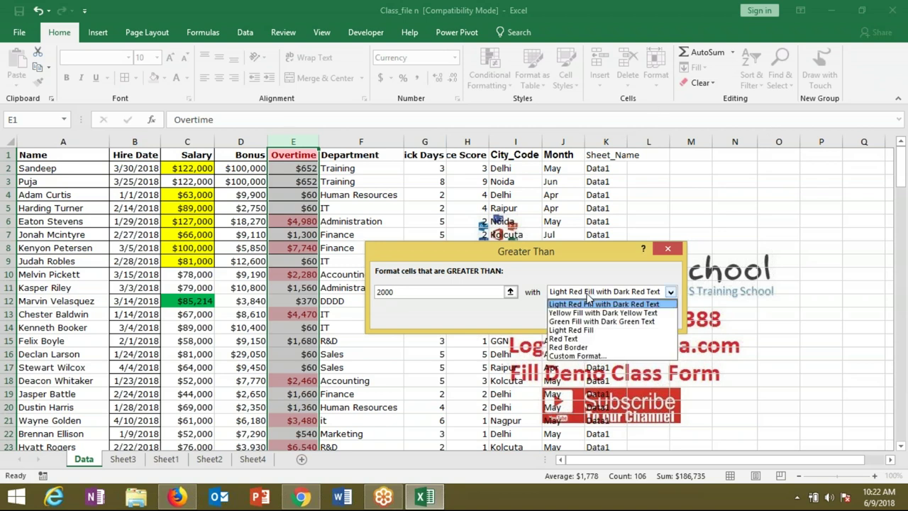
key(Down)
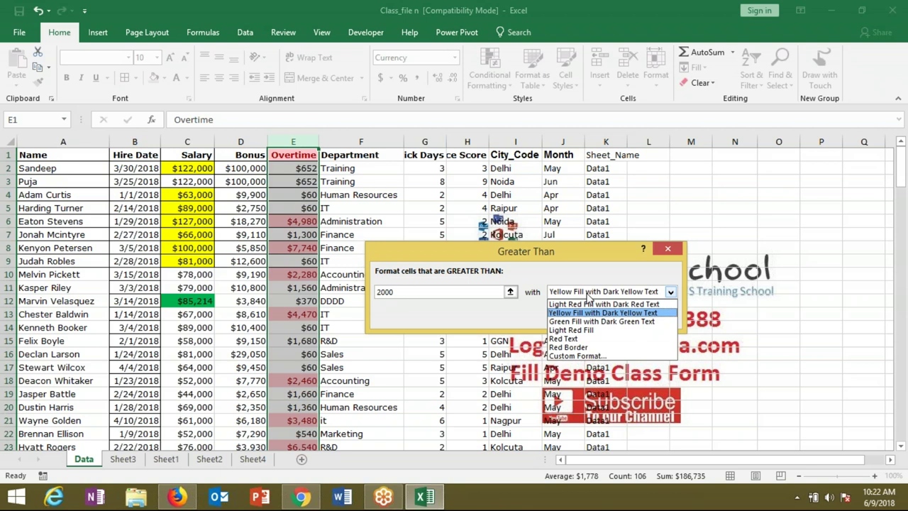
key(Down)
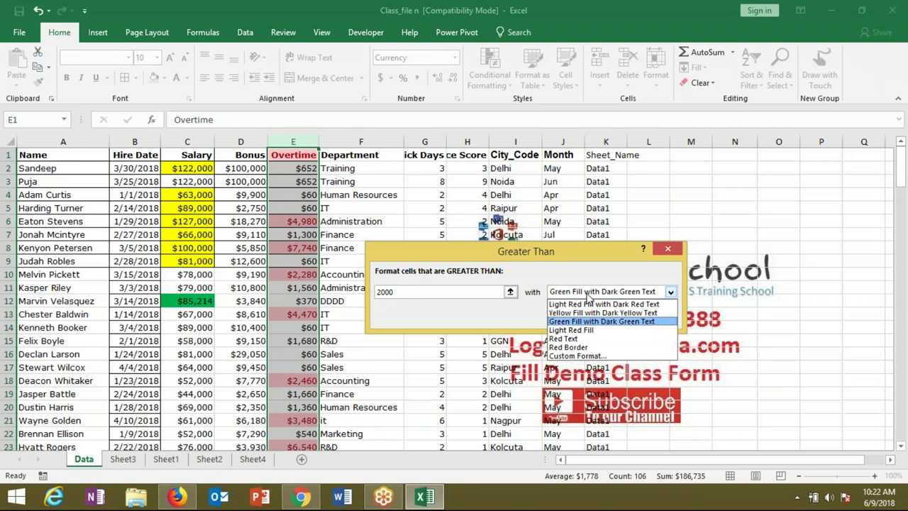
key(Down)
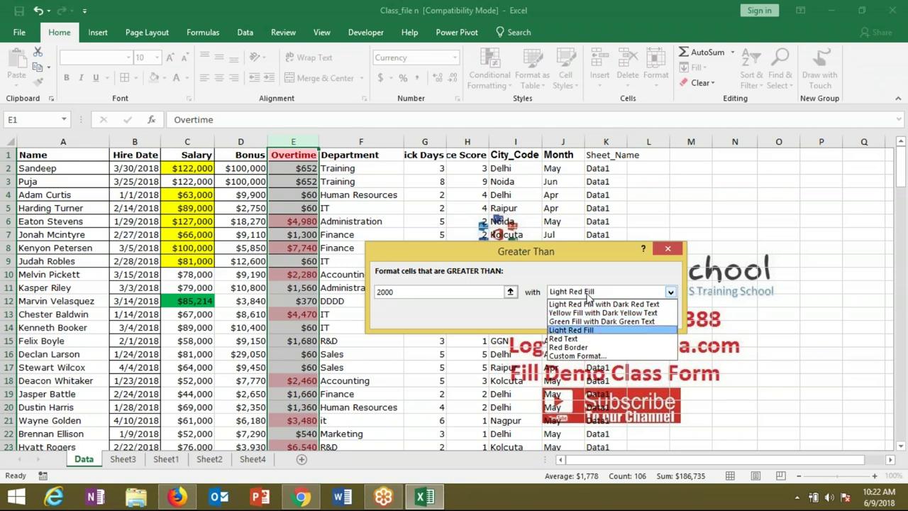
key(Down)
key(Down)
key(Down)
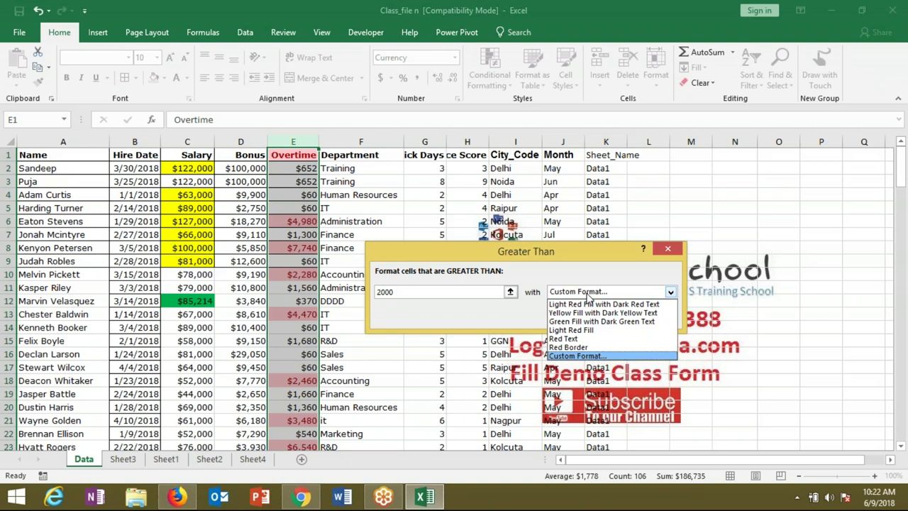
key(Return)
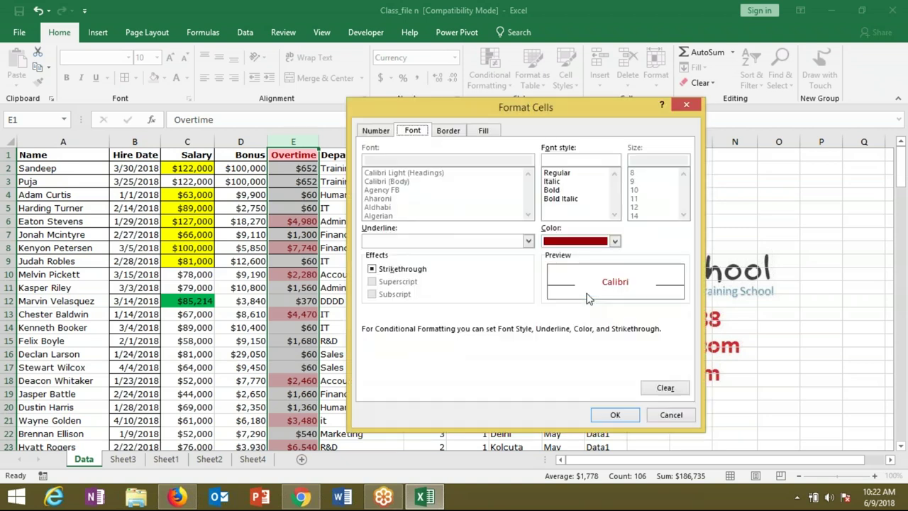
- Back out of the custom fill settings and cancel the Greater Than 2000 rule
click(488, 133)
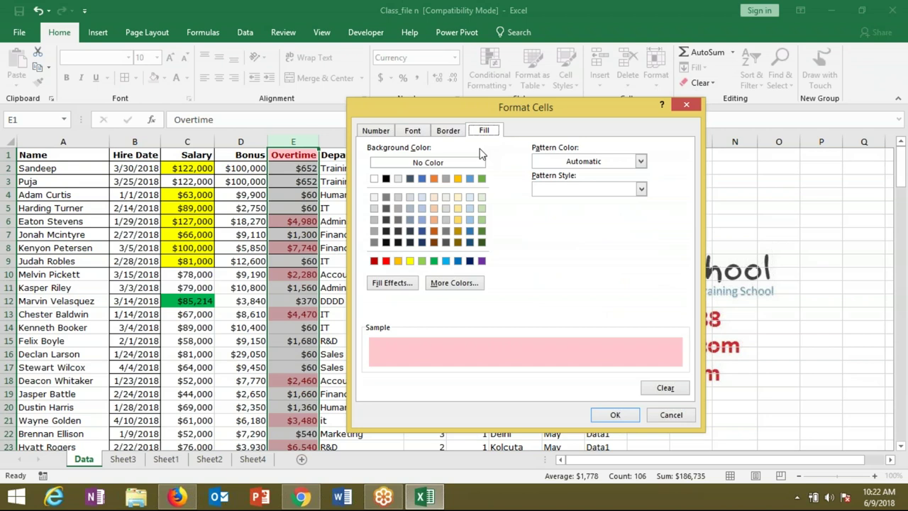
key(Escape)
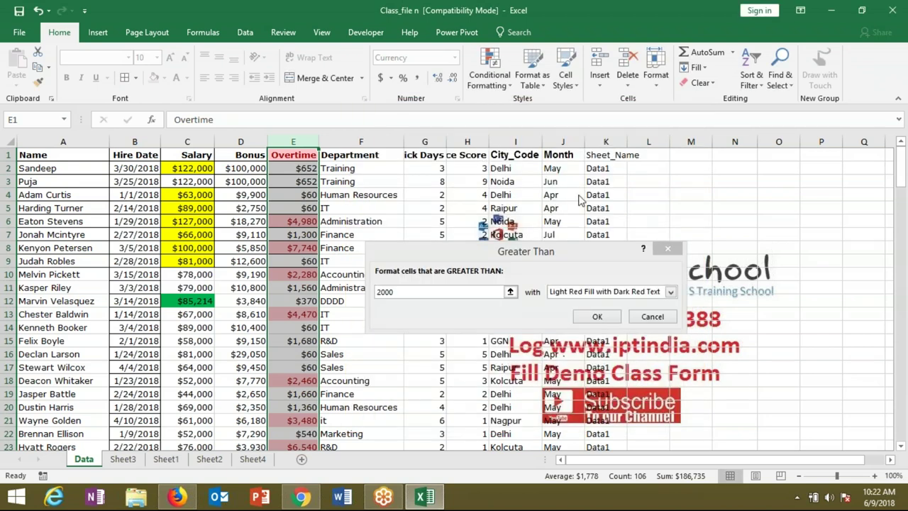
click(666, 317)
click(653, 316)
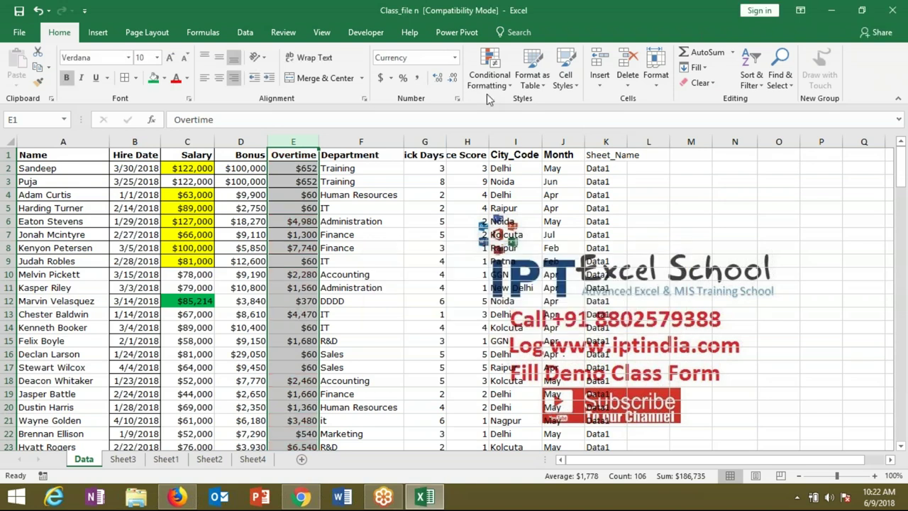
click(489, 68)
mouse_move(501, 112)
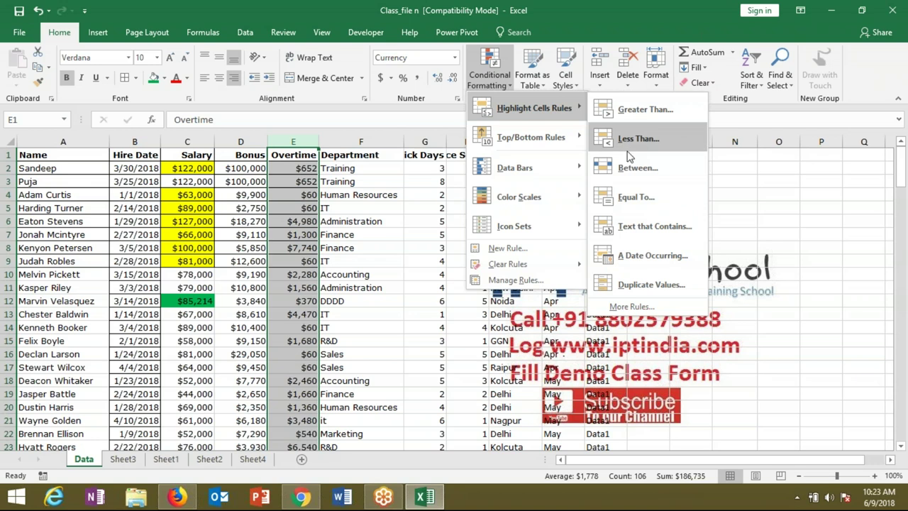
click(629, 202)
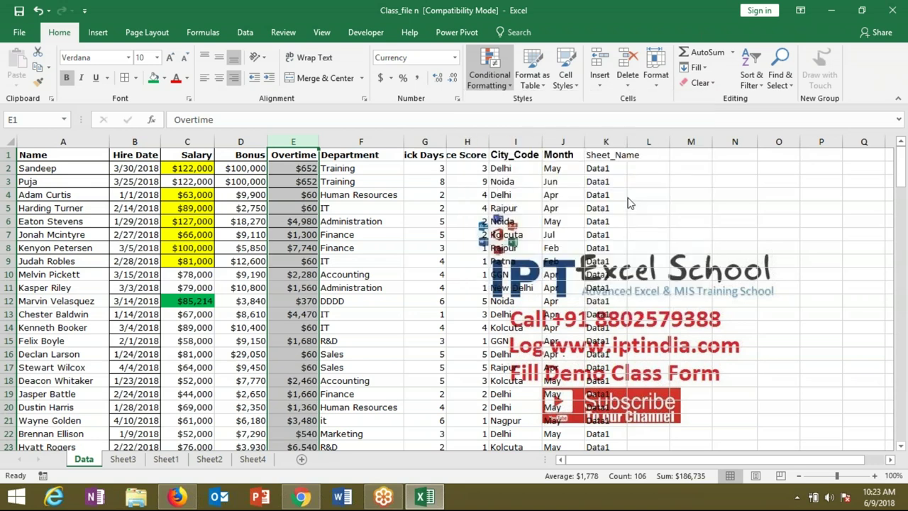
text(60)
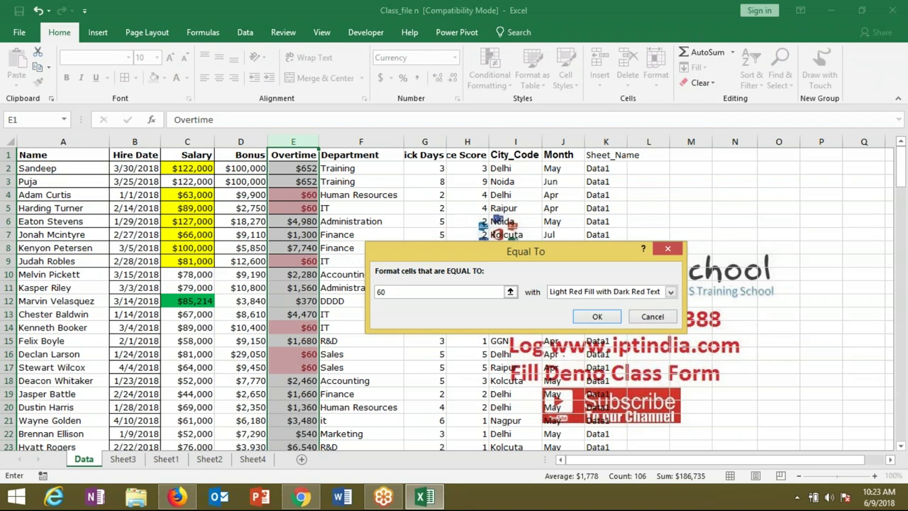
key(Return)
click(361, 142)
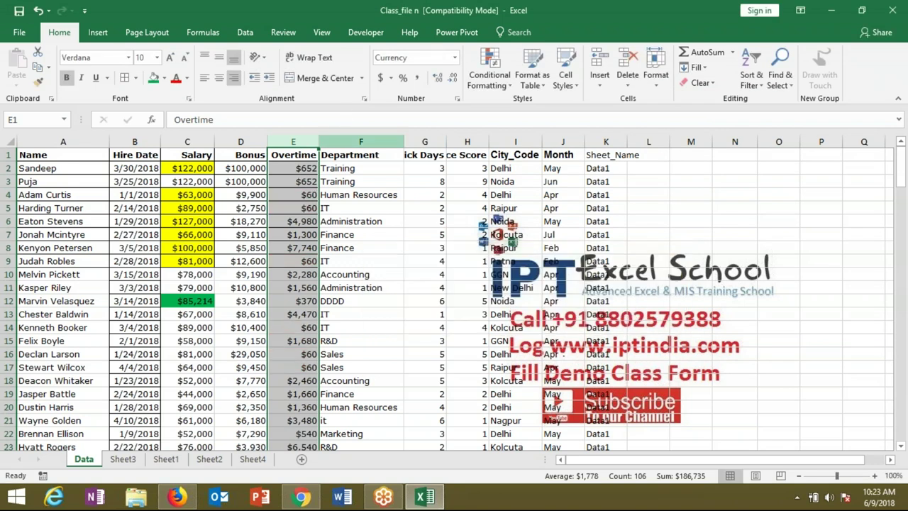
click(488, 76)
mouse_move(534, 108)
click(636, 197)
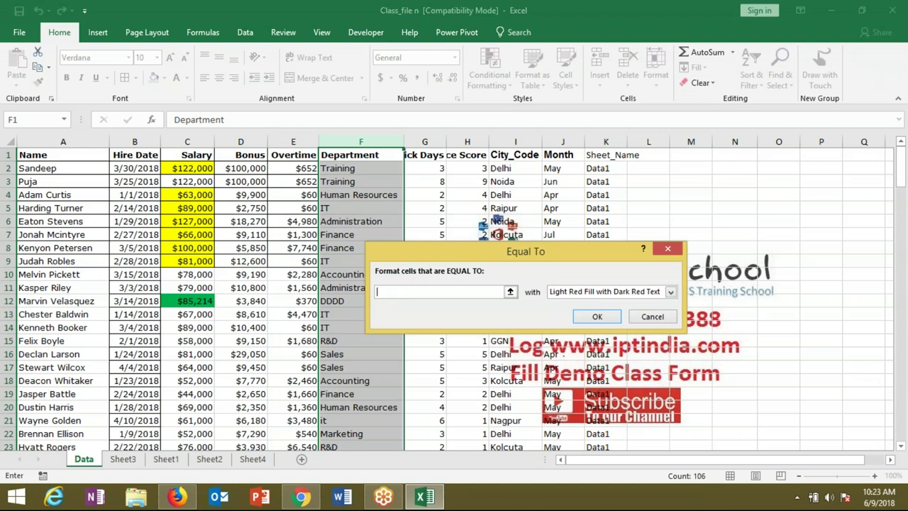
text(IT)
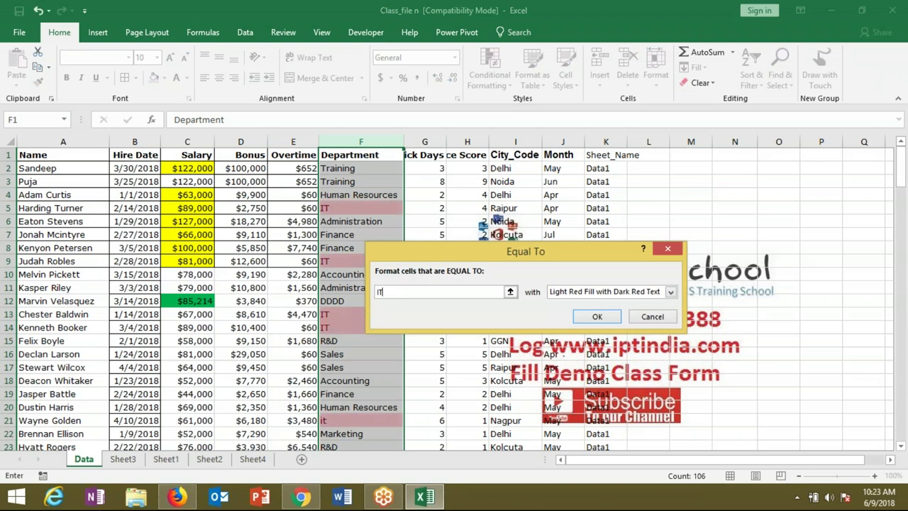
key(Escape)
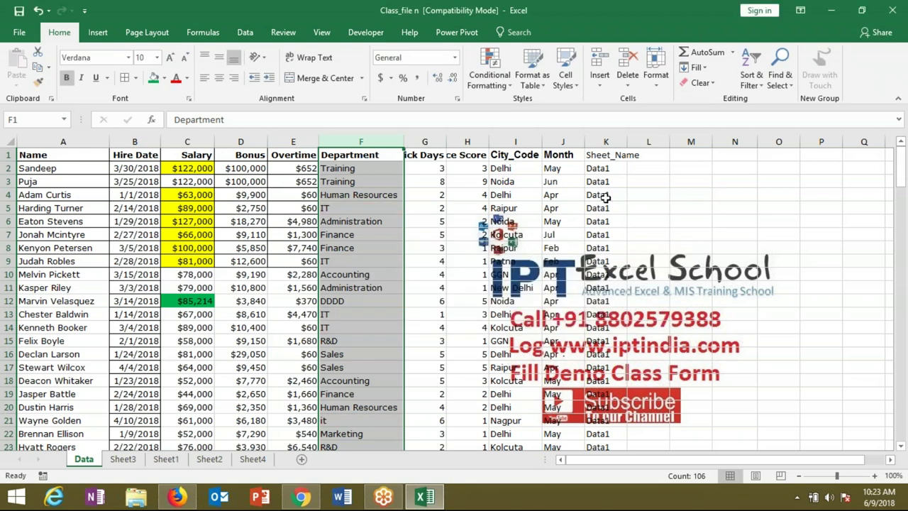
click(516, 142)
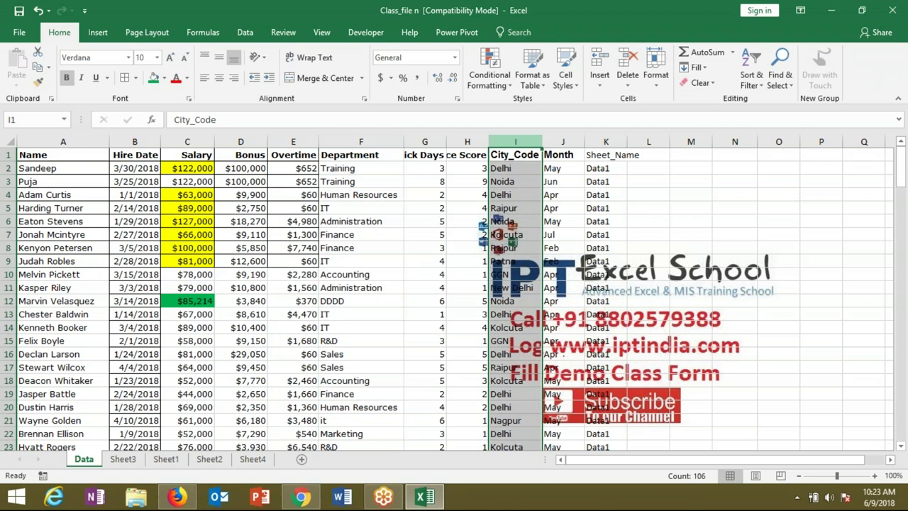
click(489, 80)
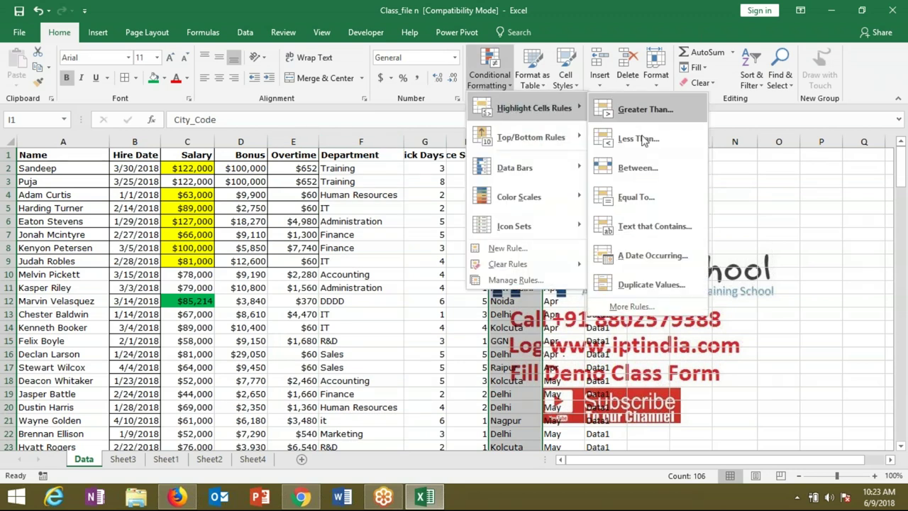
key(Escape)
text(he)
text(Delhi)
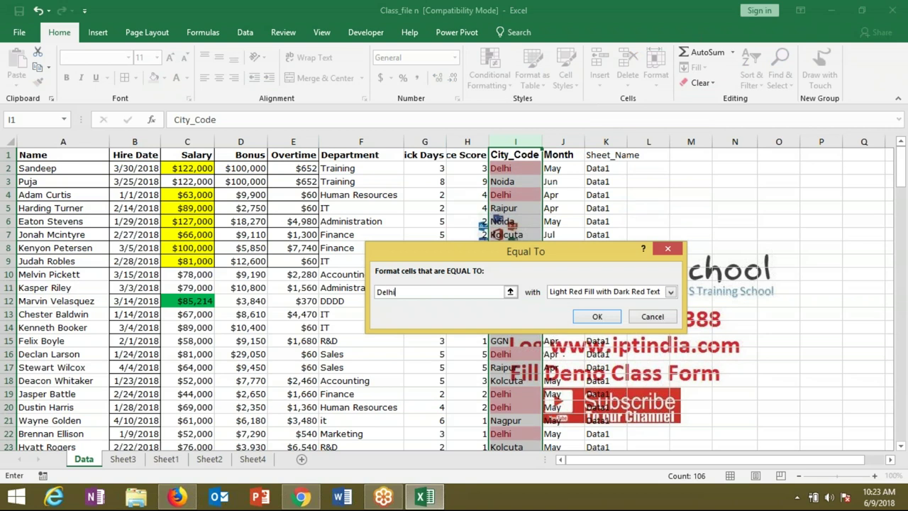
mouse_move(512, 243)
mouse_down()
mouse_move(333, 233)
mouse_move(254, 202)
mouse_up()
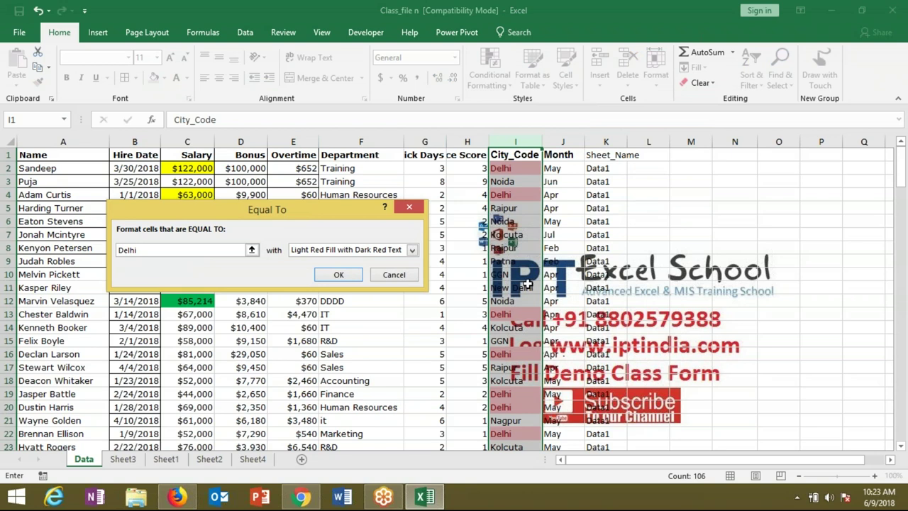
click(401, 281)
click(476, 80)
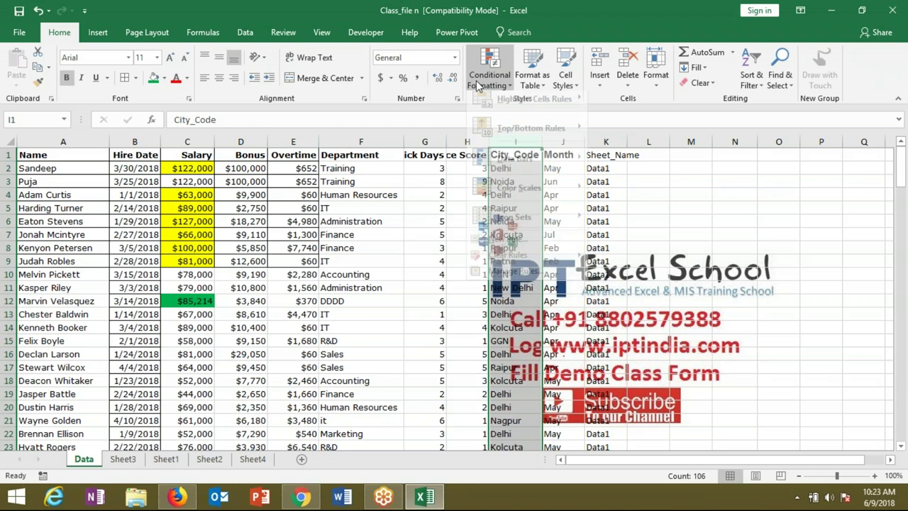
mouse_move(528, 108)
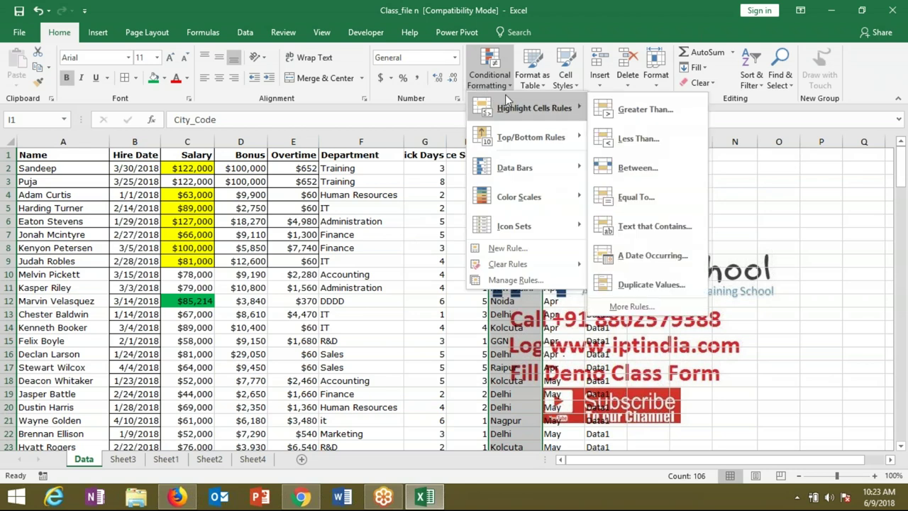
click(654, 226)
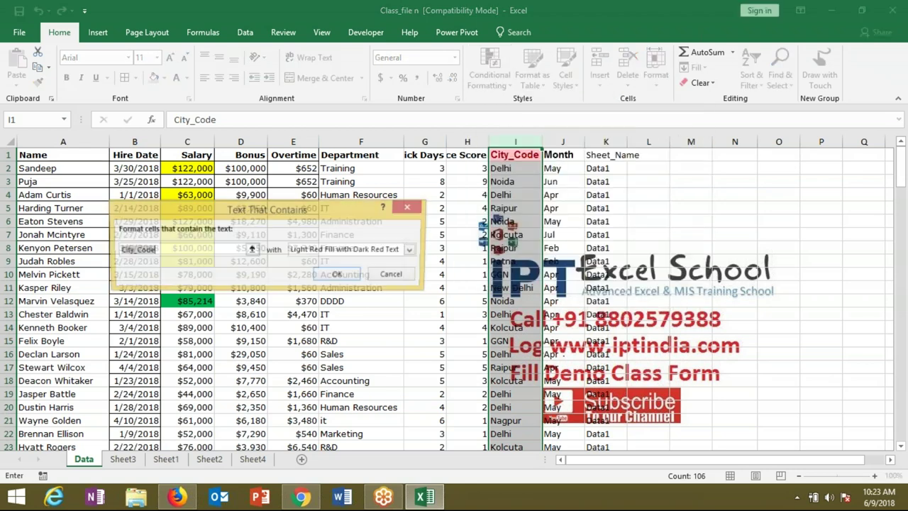
text(Delhi)
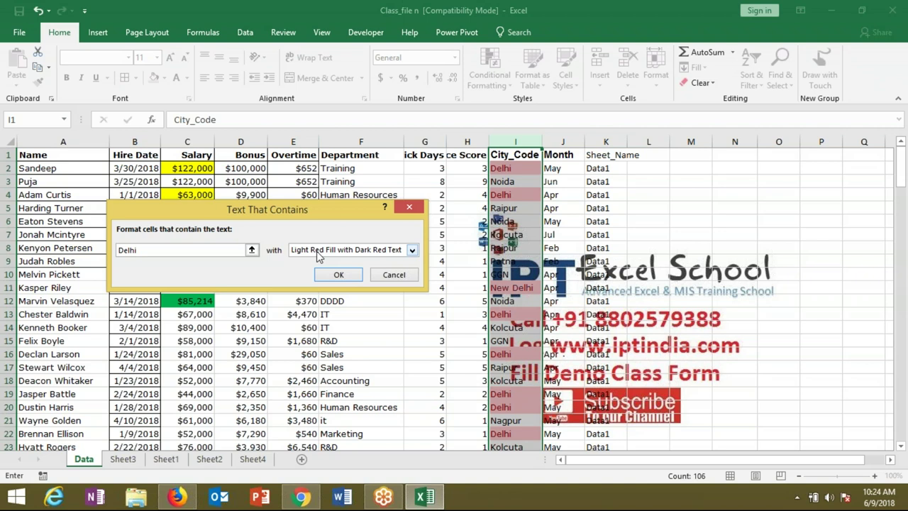
key(Return)
click(486, 79)
mouse_move(490, 103)
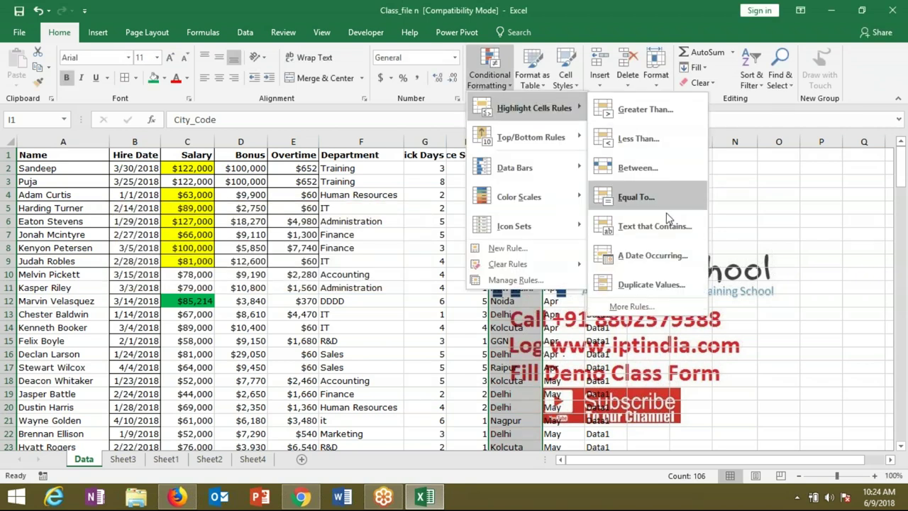
key(Escape)
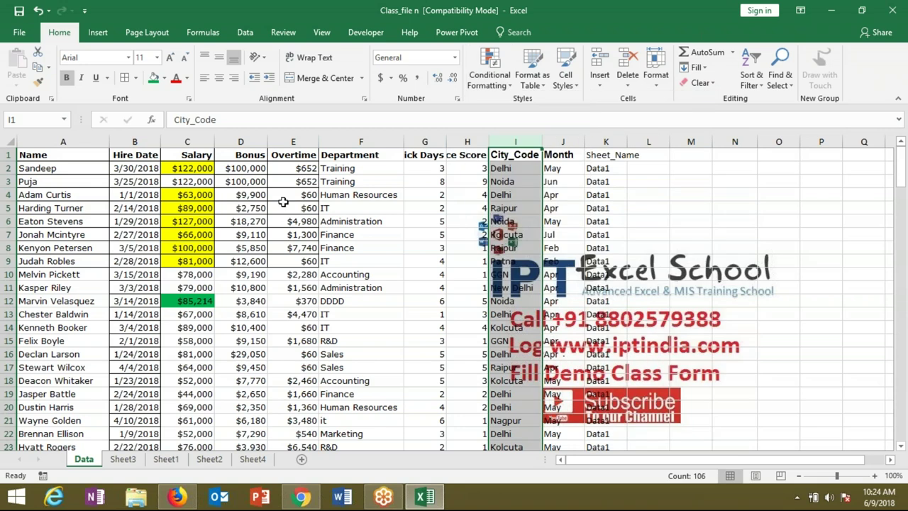
click(135, 141)
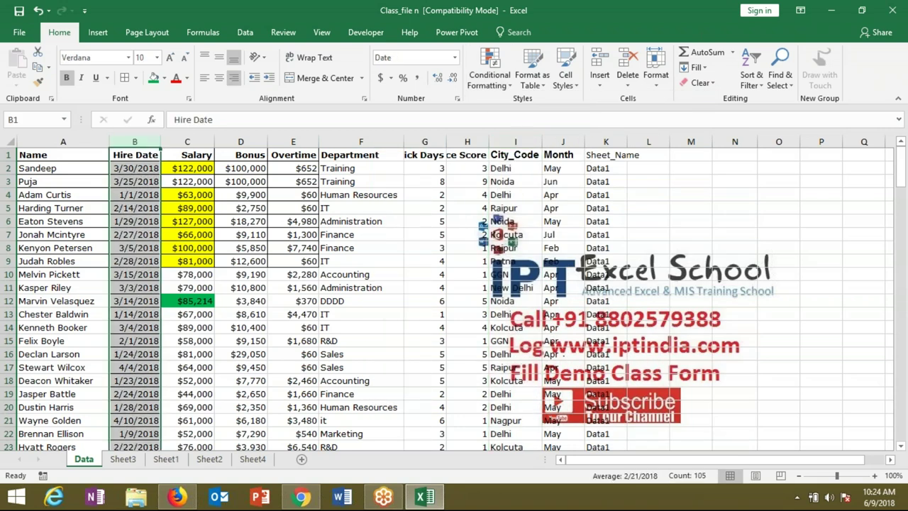
- Start an A Date Occurring rule for Hire Date, move its dialog aside, then close it
click(489, 71)
mouse_move(504, 115)
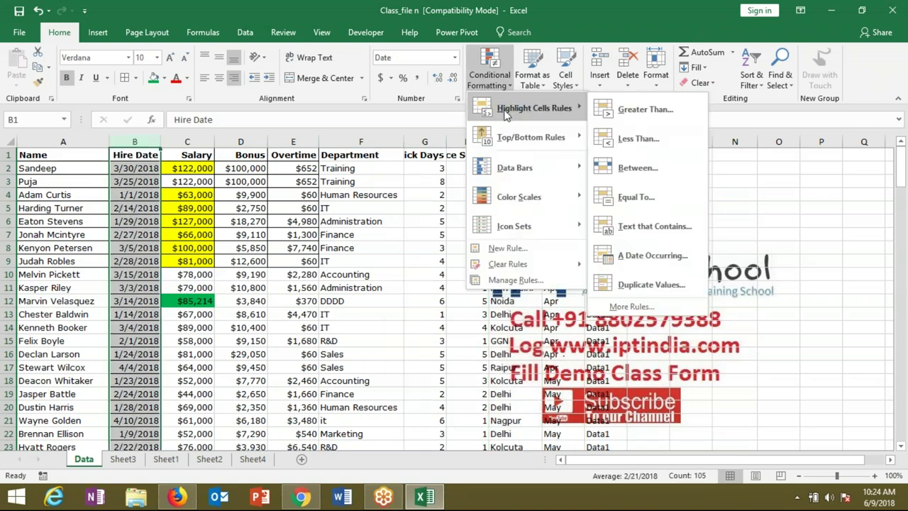
click(635, 257)
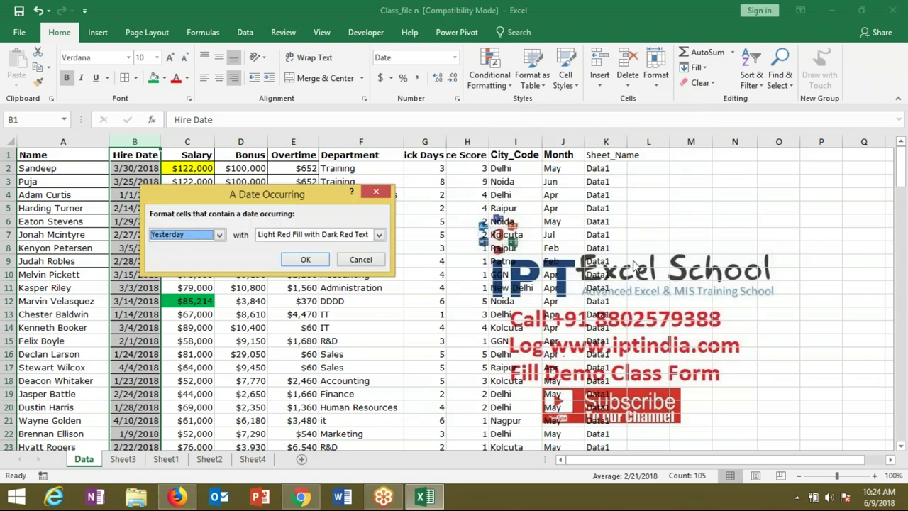
drag(277, 195, 403, 162)
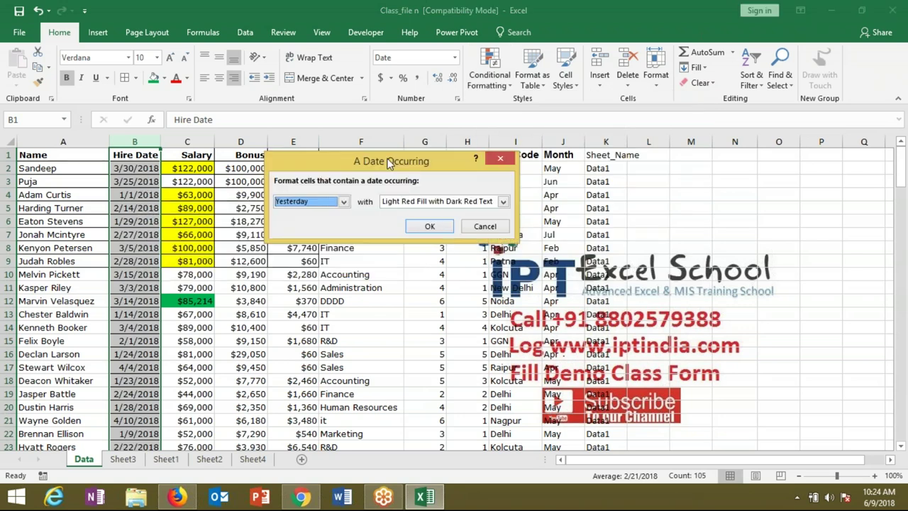
click(324, 202)
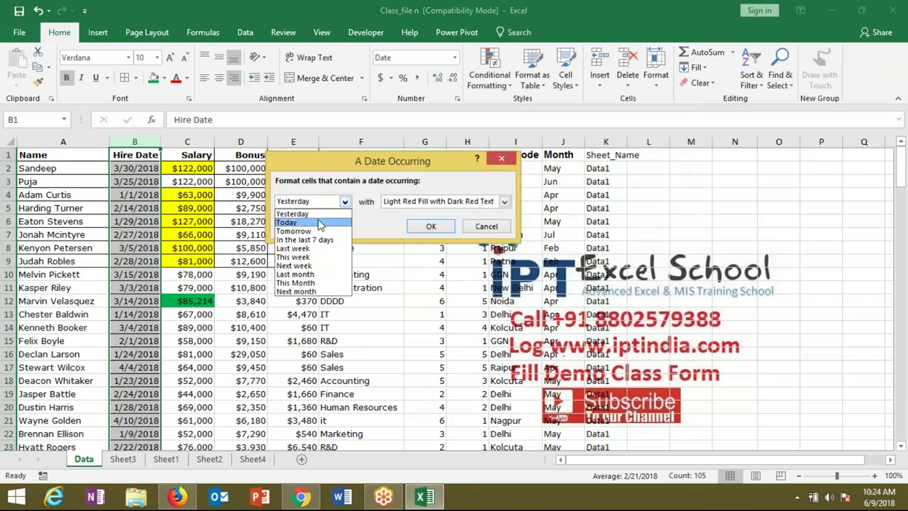
click(318, 215)
click(430, 225)
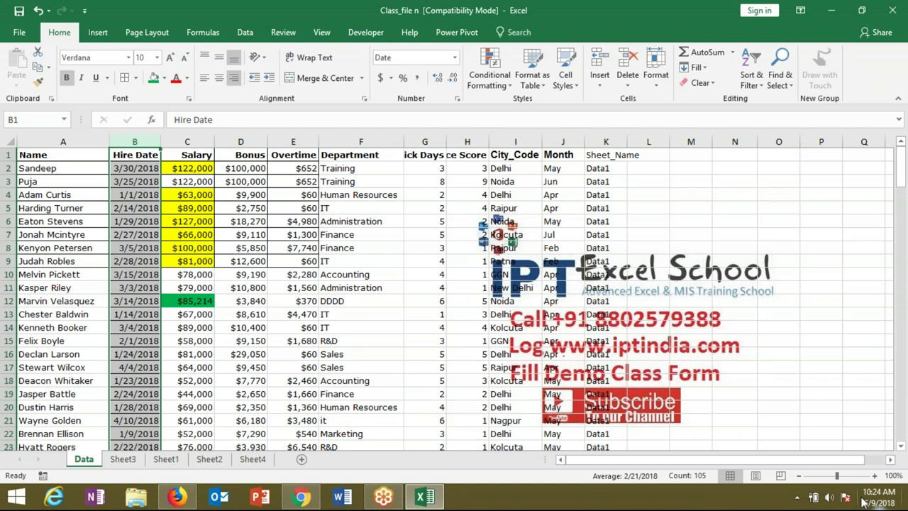
- Start another date-occurring rule, preview the Today and Tomorrow periods, then cancel it
click(498, 87)
mouse_move(537, 108)
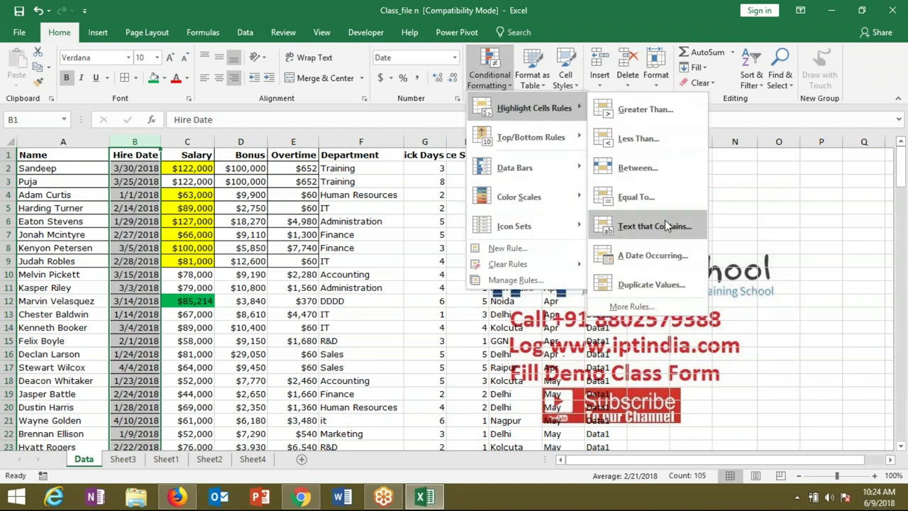
click(653, 255)
click(307, 205)
click(307, 204)
click(307, 205)
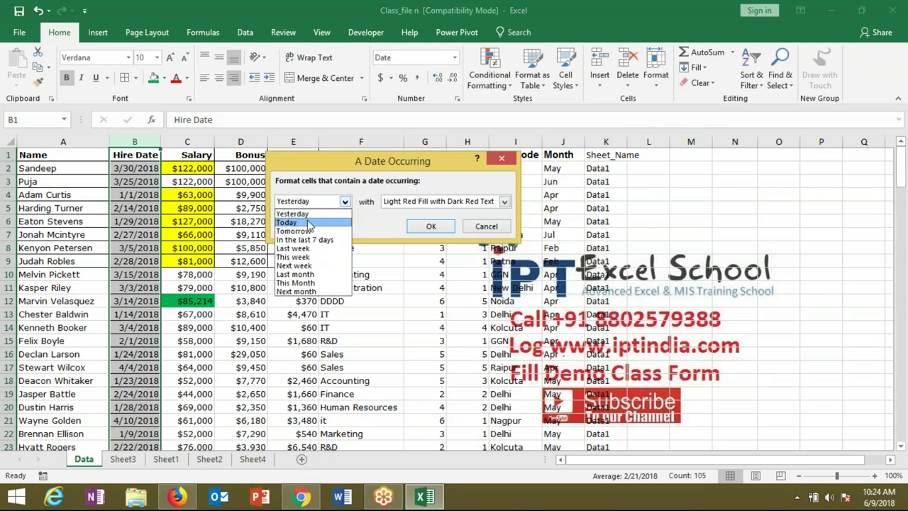
click(309, 223)
click(307, 202)
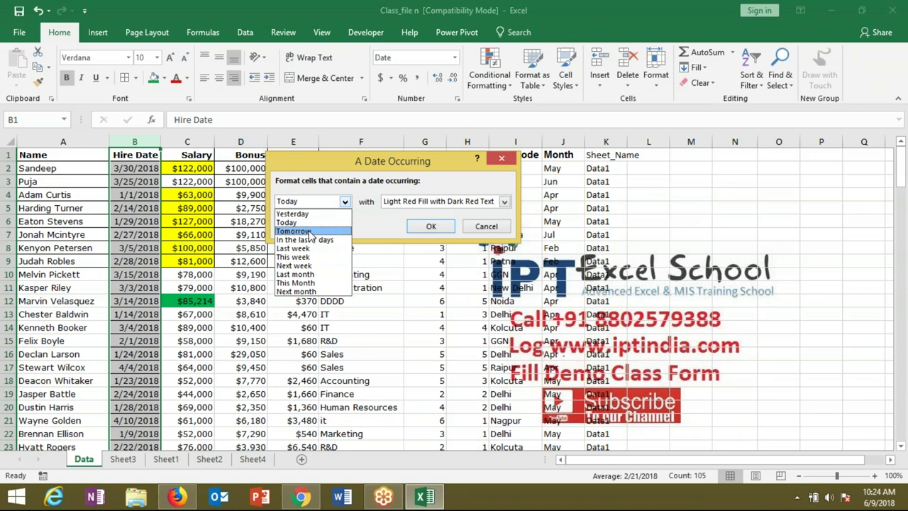
click(309, 231)
click(313, 202)
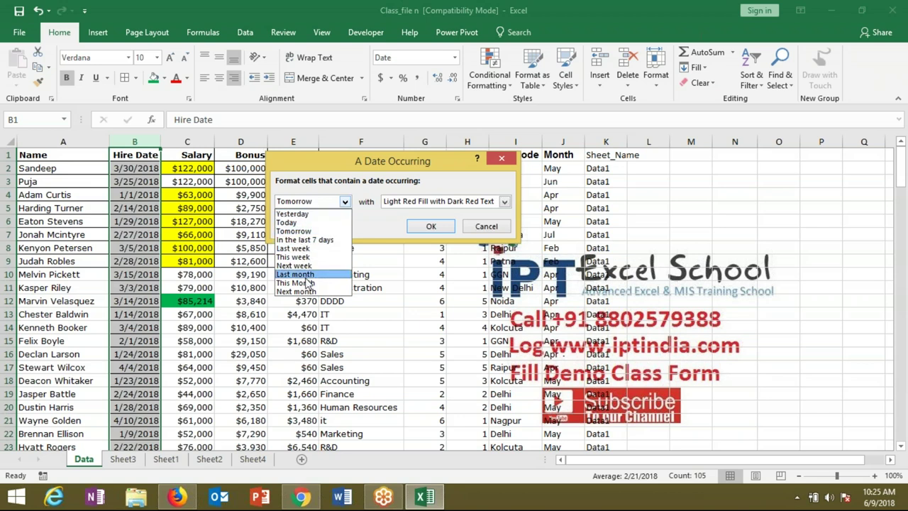
click(487, 226)
click(387, 210)
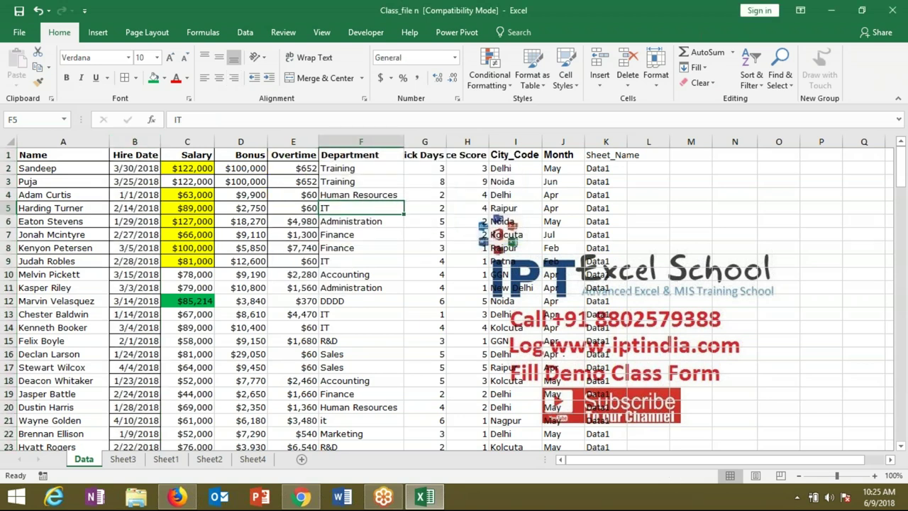
- Select the Overtime column and preview Duplicate Values highlighting on it
click(293, 141)
click(488, 74)
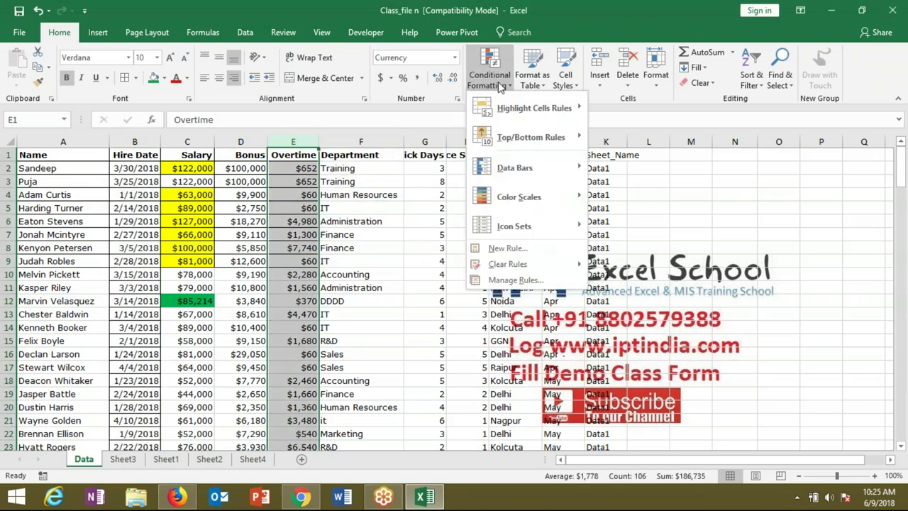
mouse_move(564, 113)
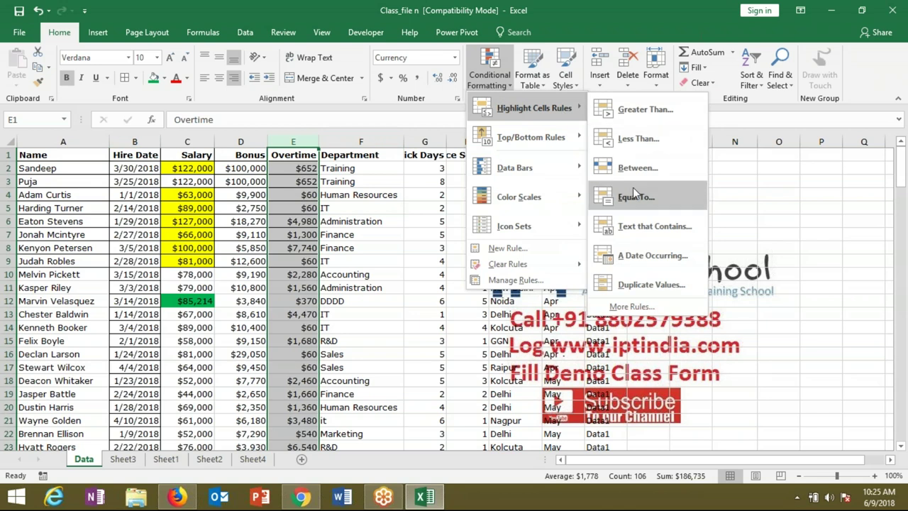
click(636, 287)
- Switch the preview to Unique values, dismiss it unapplied, and reopen Highlight Cells Rules
drag(354, 154, 455, 146)
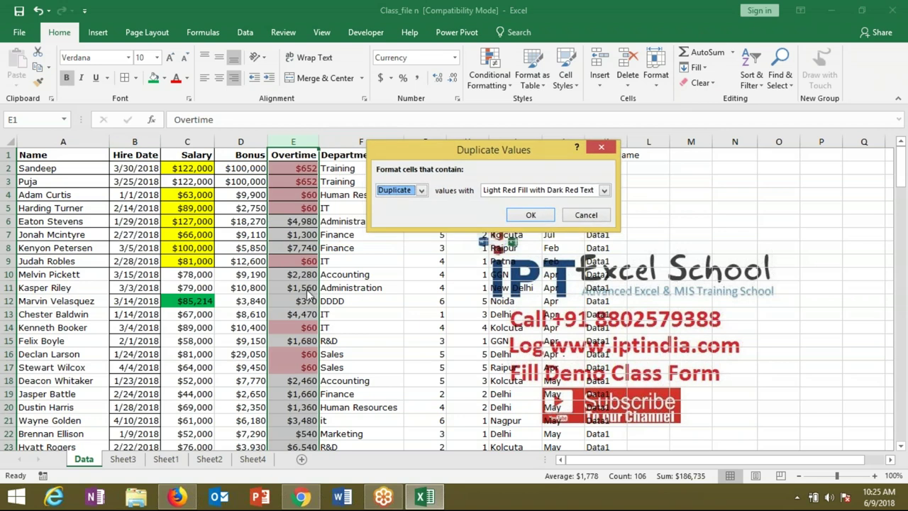
click(392, 191)
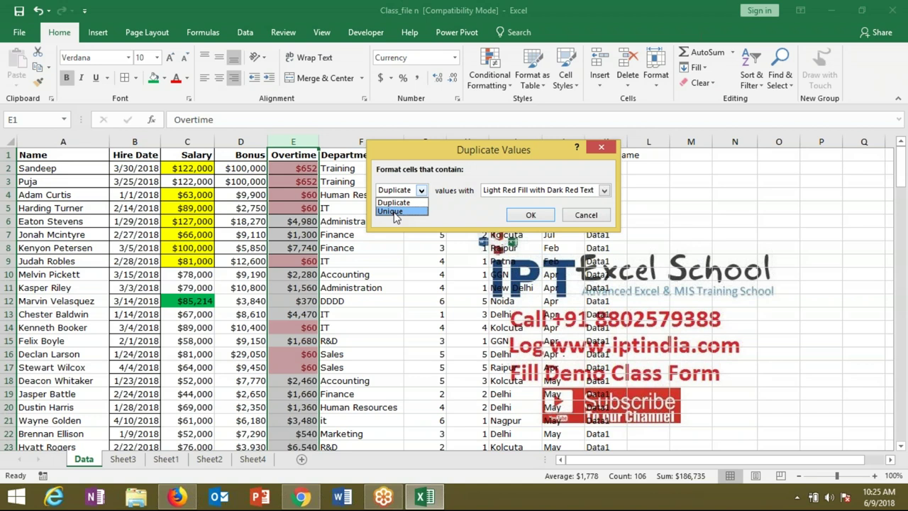
click(394, 211)
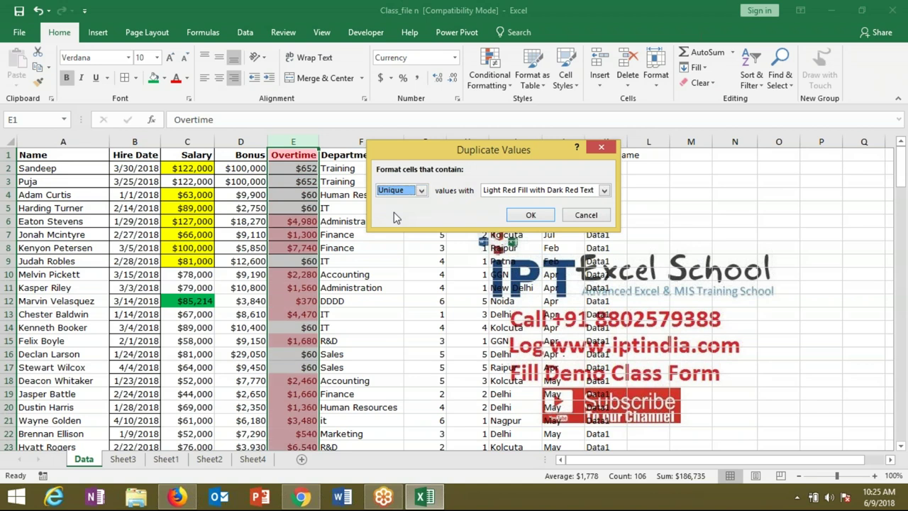
key(Escape)
click(490, 67)
mouse_move(511, 114)
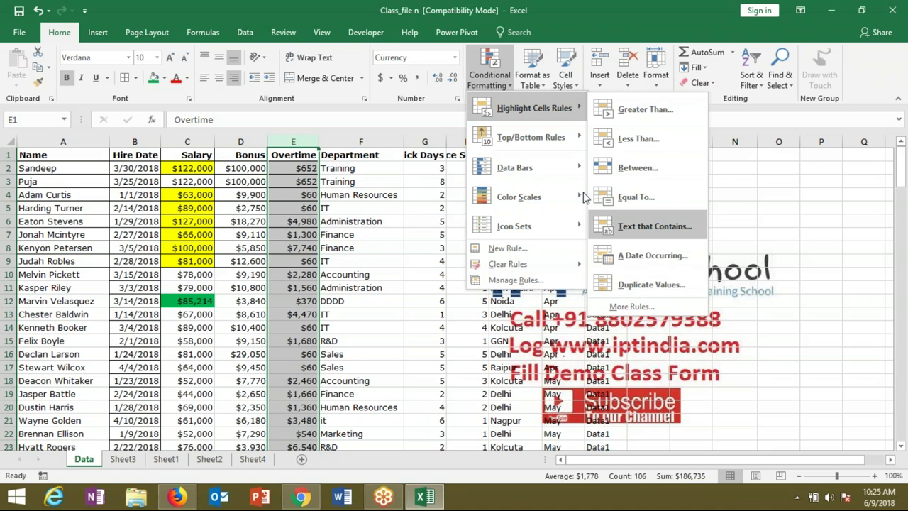
- Preview Top 10 Items and Bottom 10 Items rules on Overtime, cancelling both
mouse_move(547, 141)
click(649, 139)
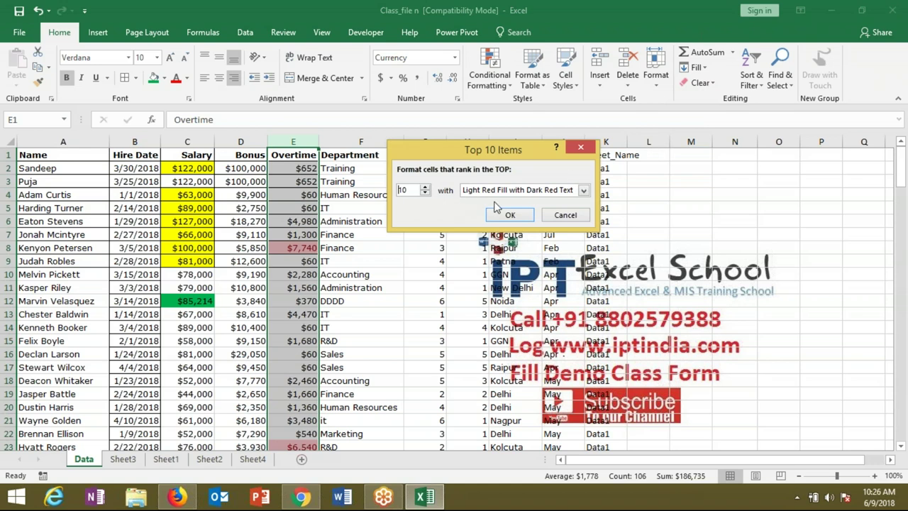
click(581, 215)
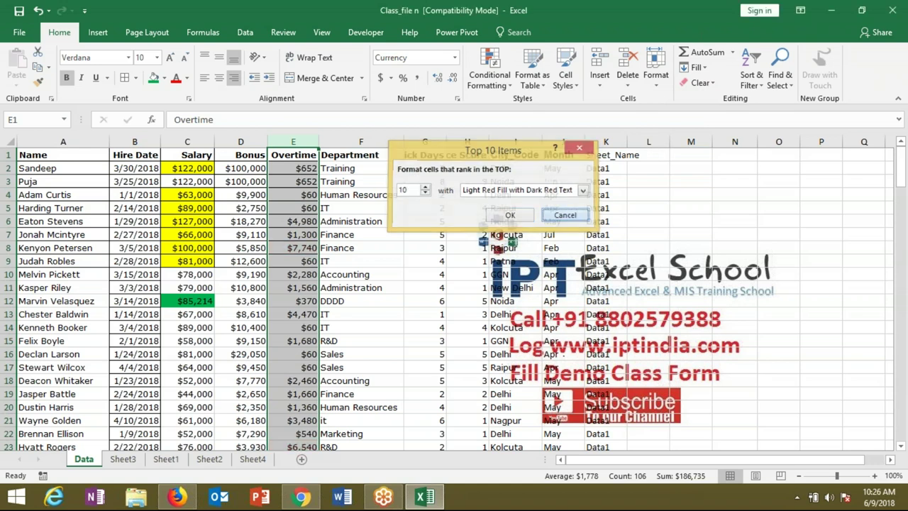
click(500, 91)
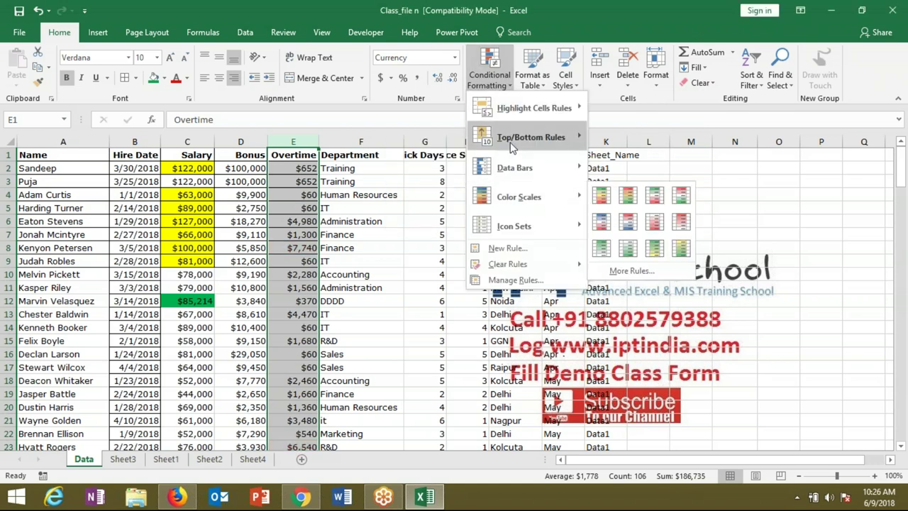
mouse_move(539, 137)
click(618, 206)
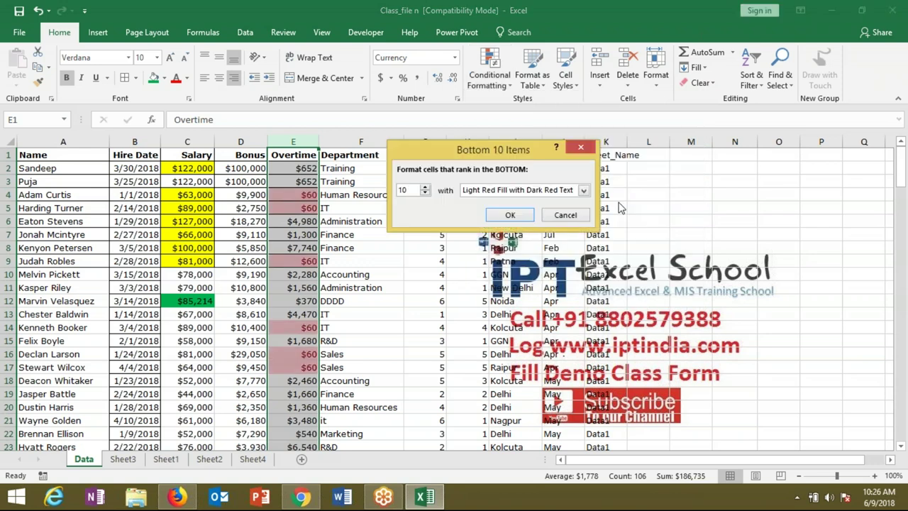
click(567, 214)
- Preview the Above Average rule on the Overtime column and cancel it
click(488, 74)
mouse_move(512, 166)
mouse_move(515, 145)
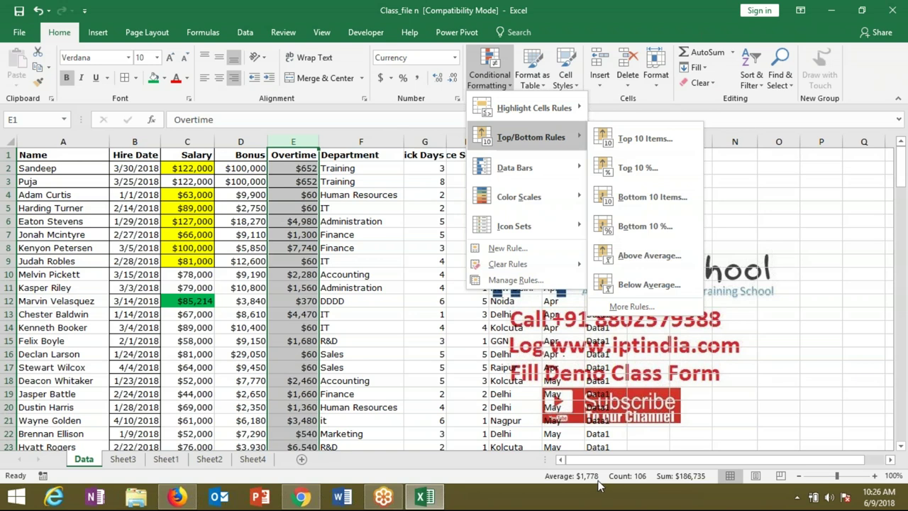
click(649, 255)
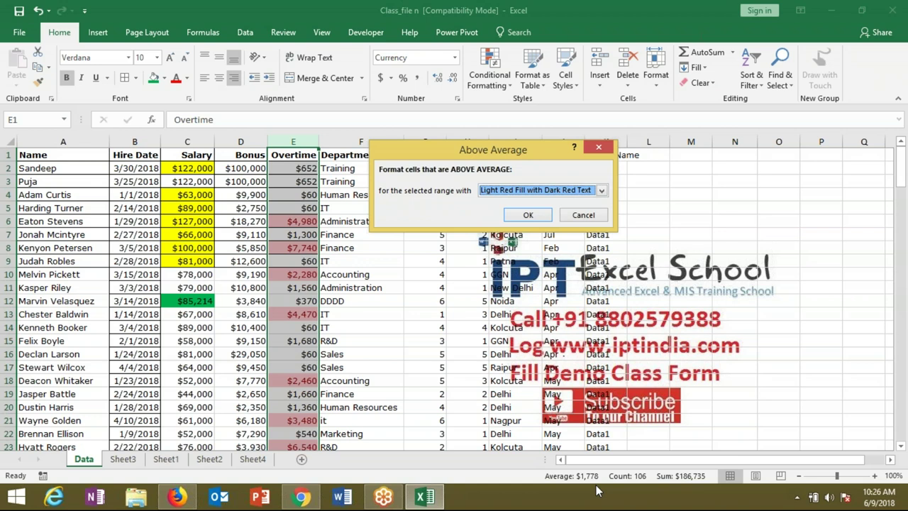
click(593, 215)
- Preview Data Bars styles on the Overtime column
click(488, 71)
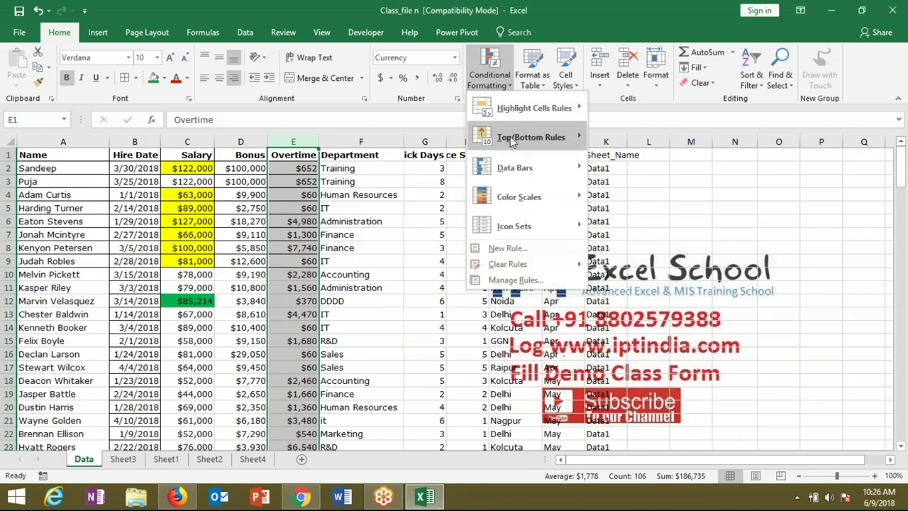
mouse_move(577, 146)
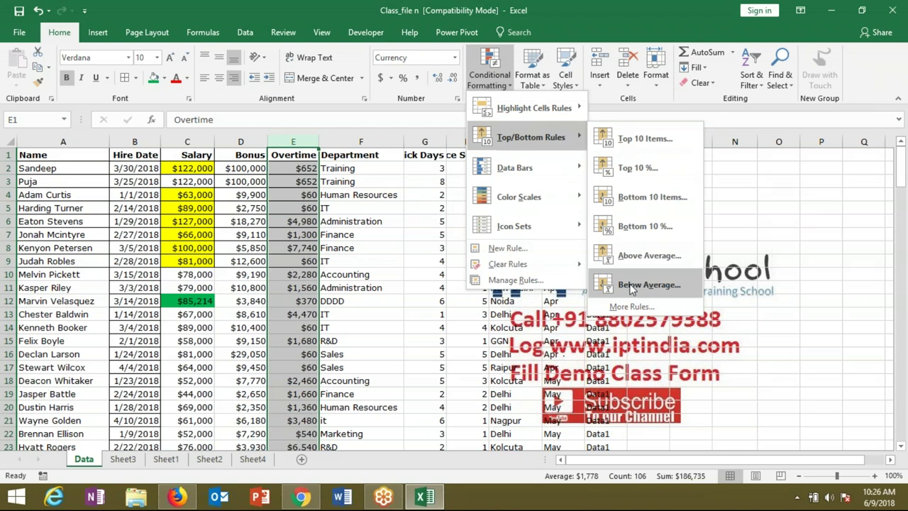
mouse_move(528, 181)
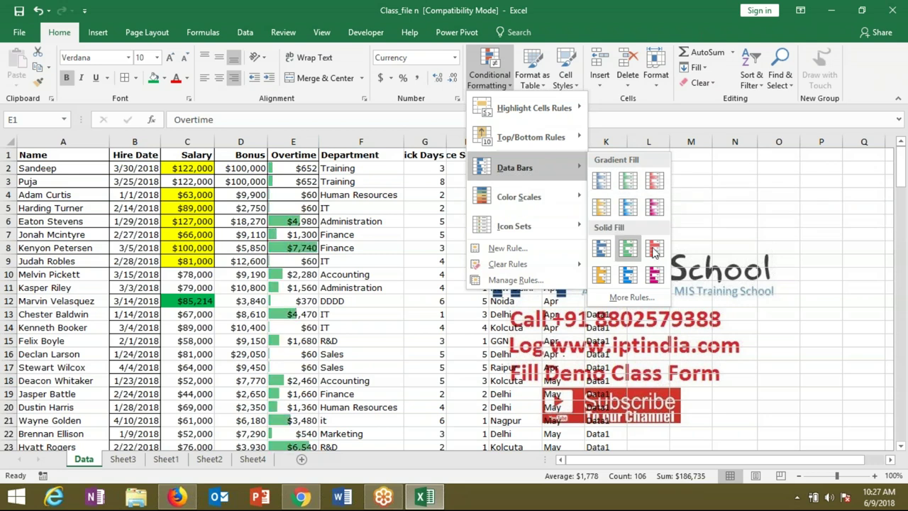
mouse_move(564, 199)
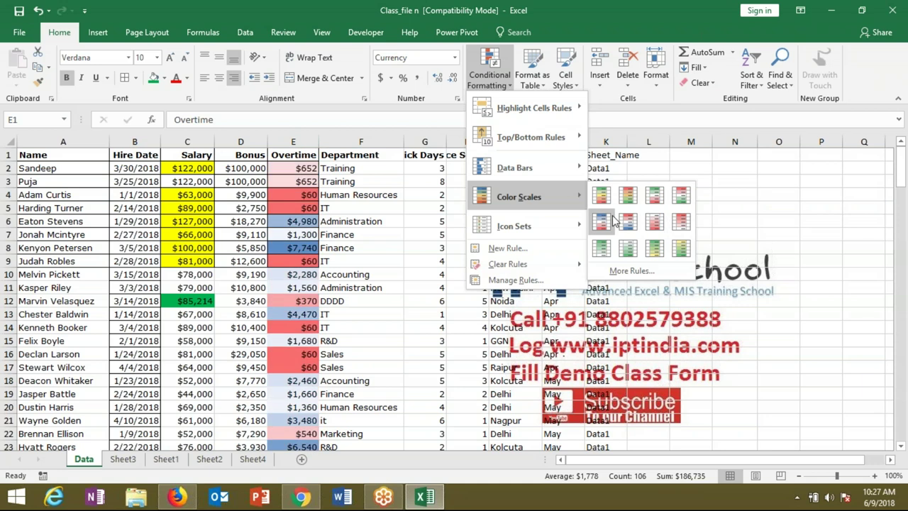
mouse_move(573, 227)
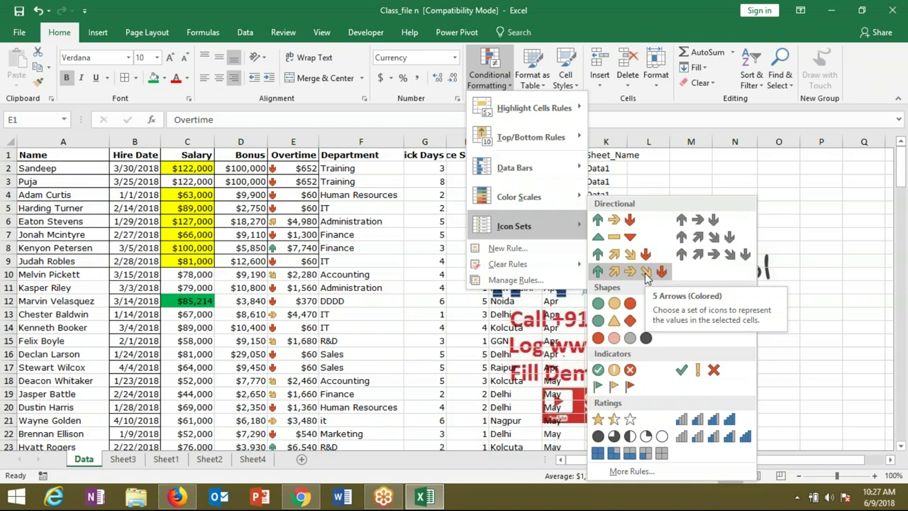
click(508, 248)
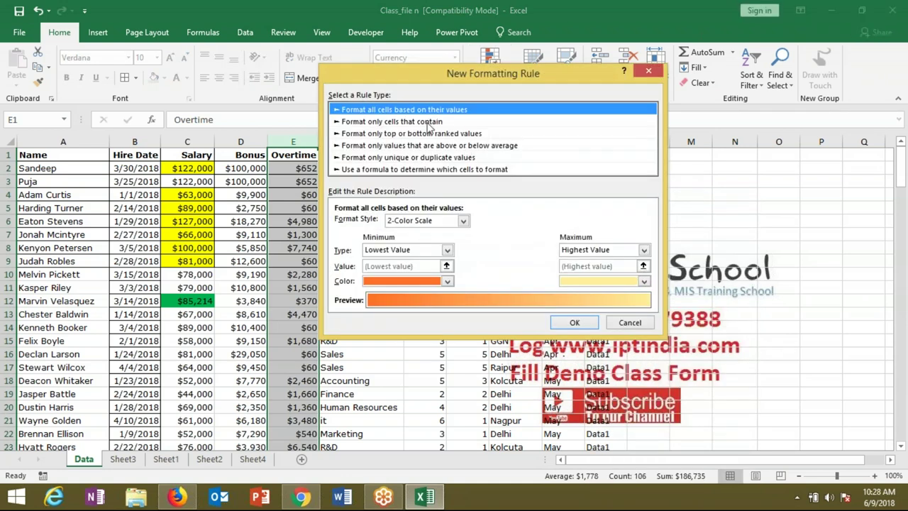
- Try a cell-value rule type, keeping the 'between' comparison operator
click(426, 123)
click(439, 223)
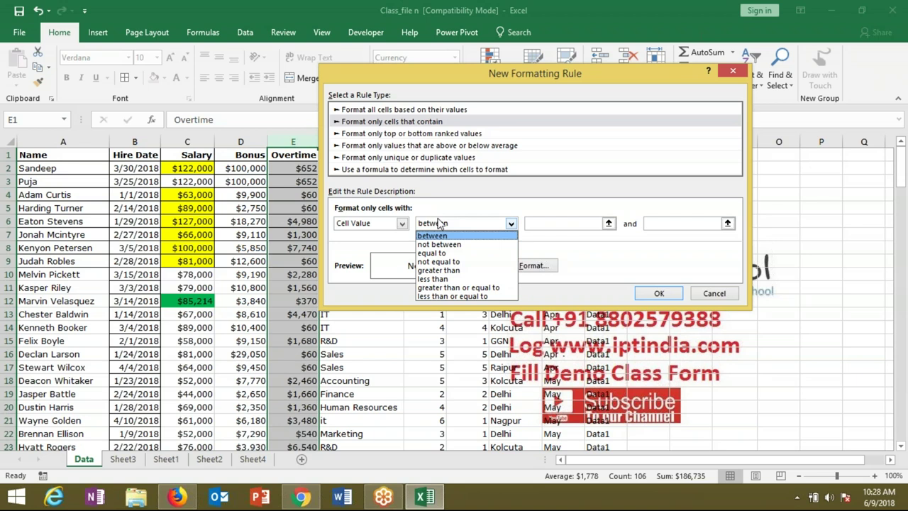
click(433, 136)
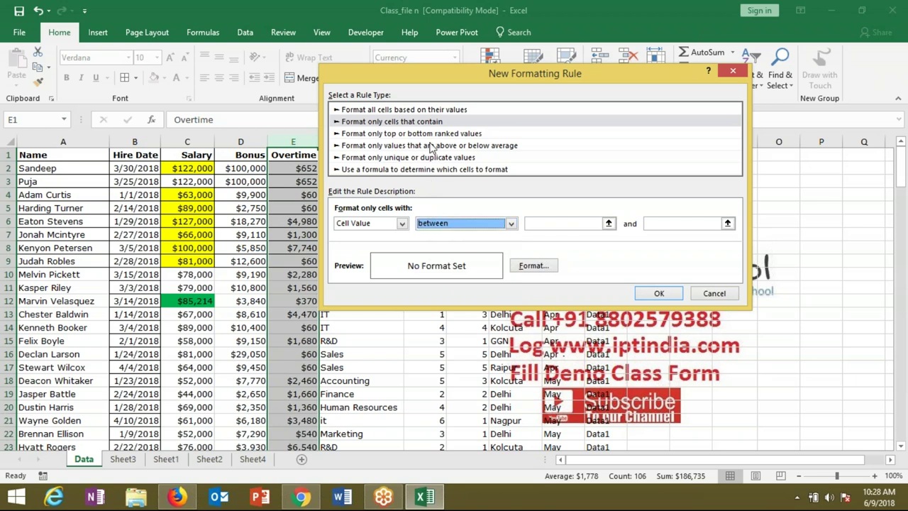
- Try the Specific Text option and a formula-based rule, then cancel without creating a rule
click(401, 223)
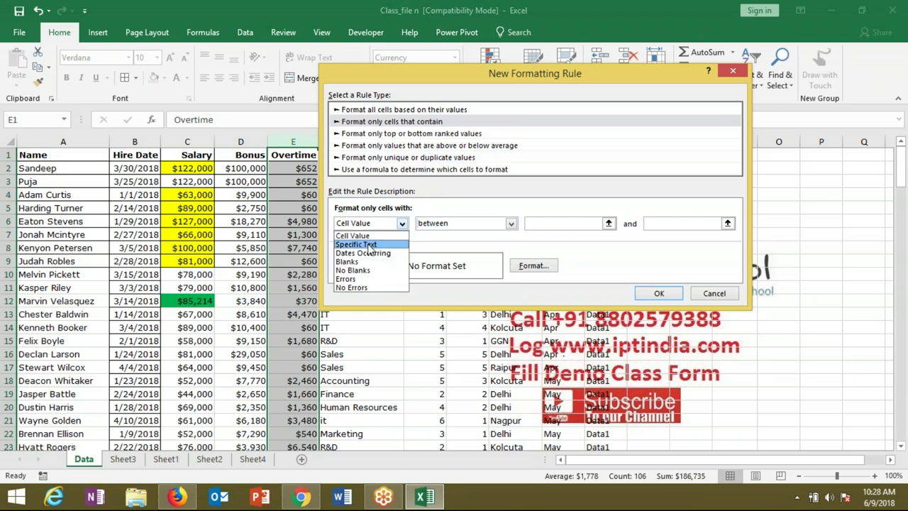
click(370, 245)
click(434, 224)
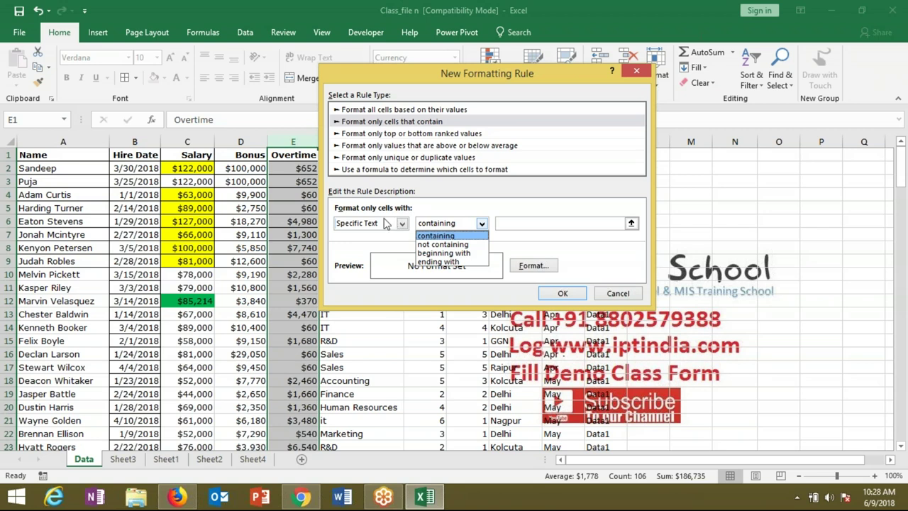
click(387, 170)
click(386, 170)
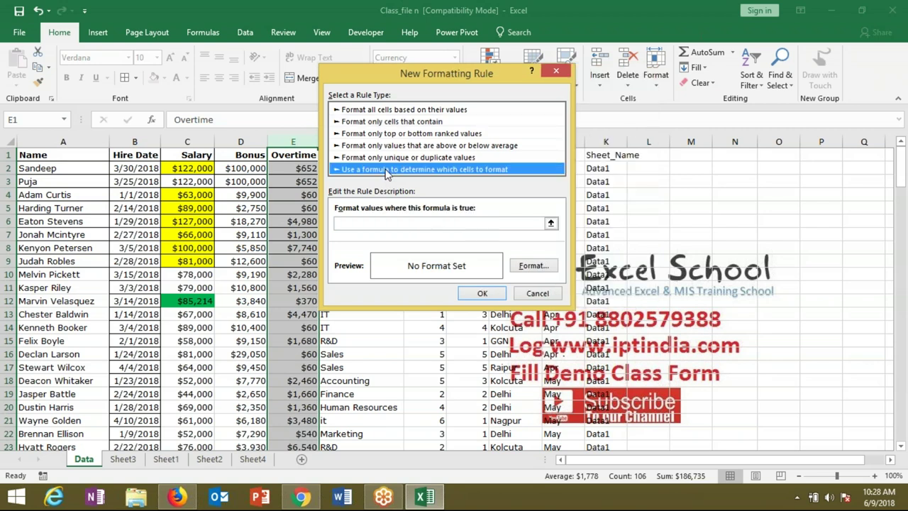
key(Escape)
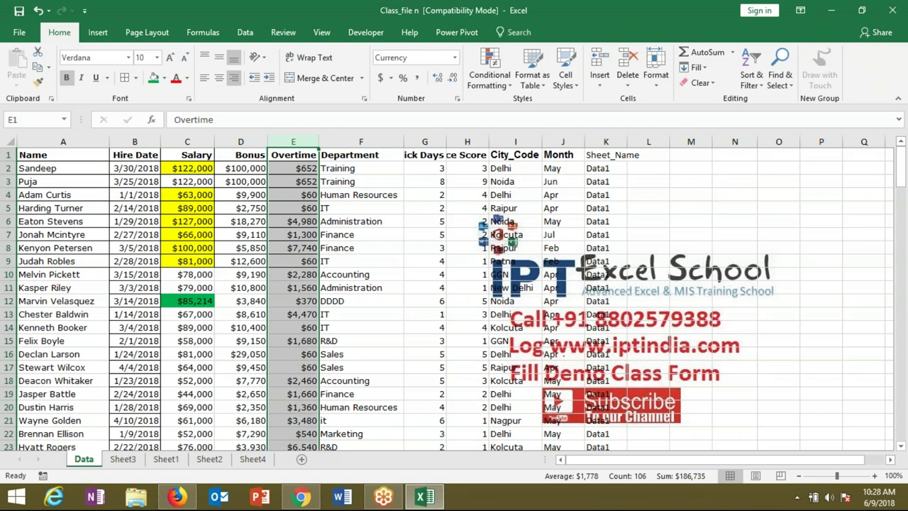
click(311, 245)
click(375, 246)
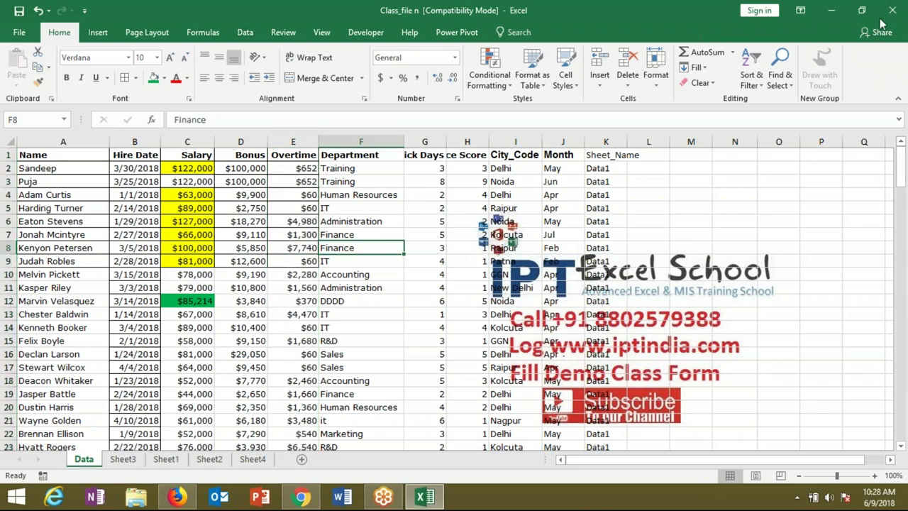